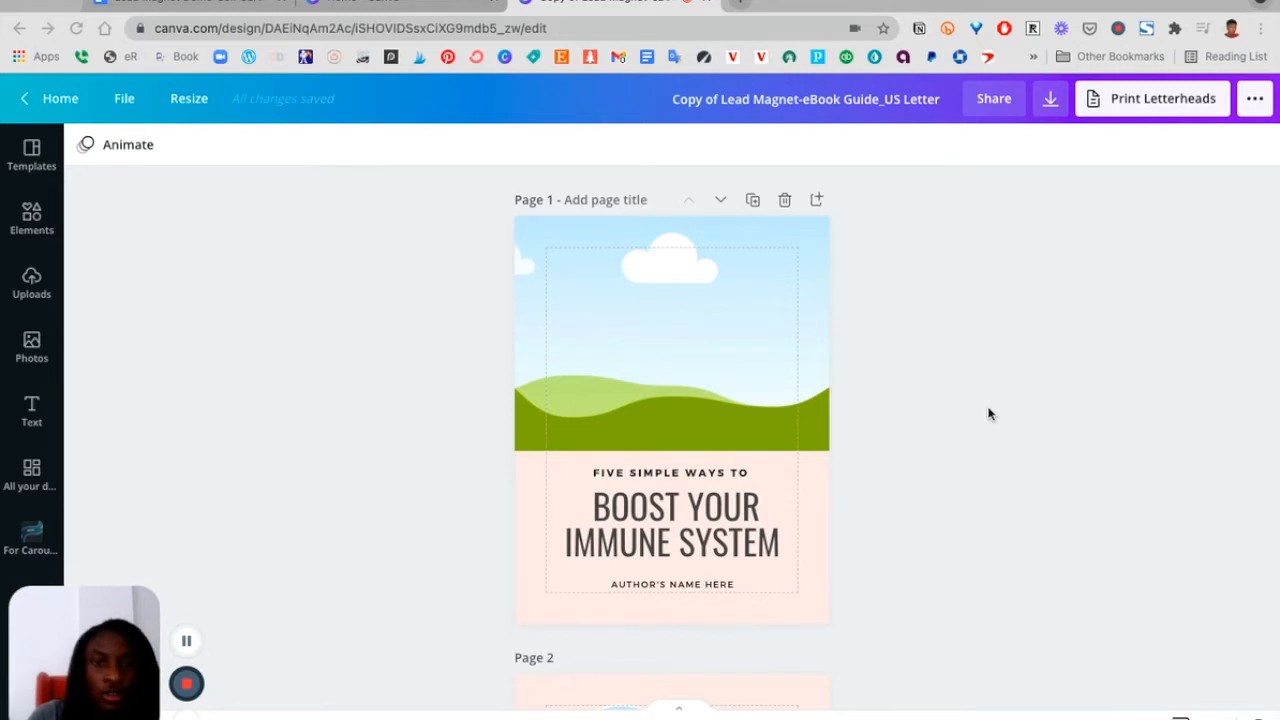
scroll(929, 443, "down", 2)
Scroll through the e-book template's pages to review its layout and text blocks
scroll(929, 443, "up", 4)
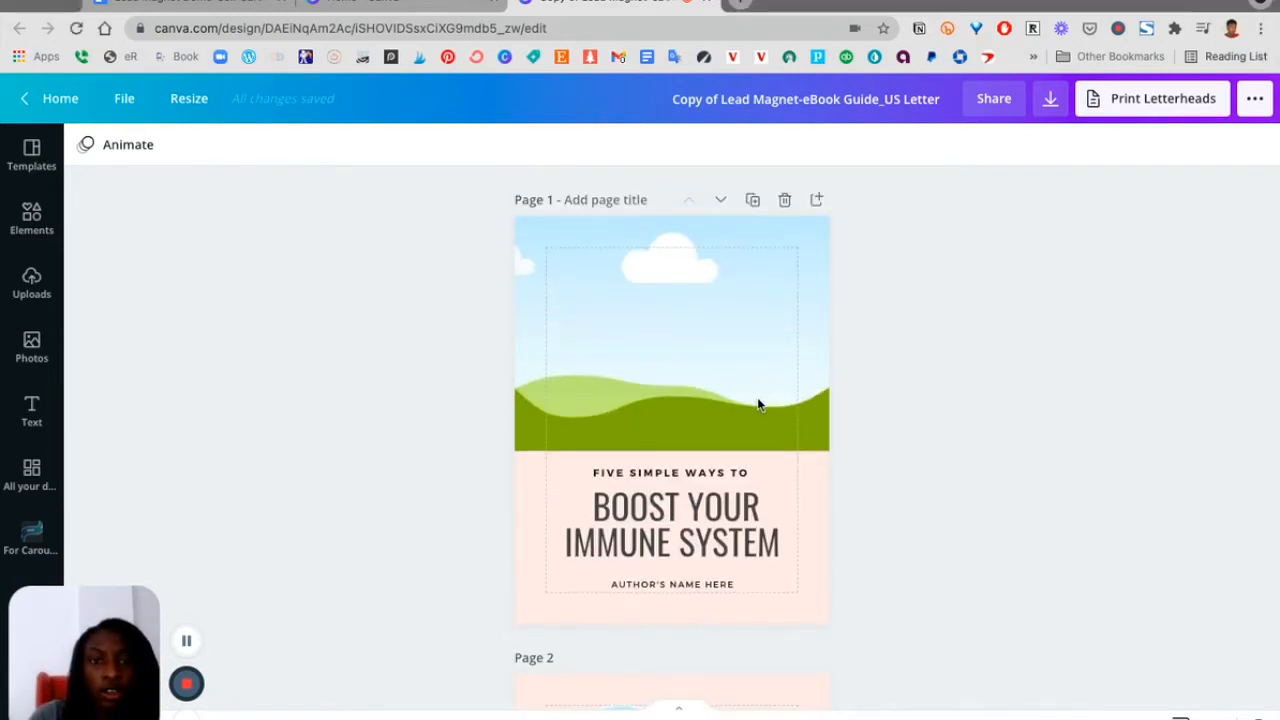
scroll(650, 405, "down", 8)
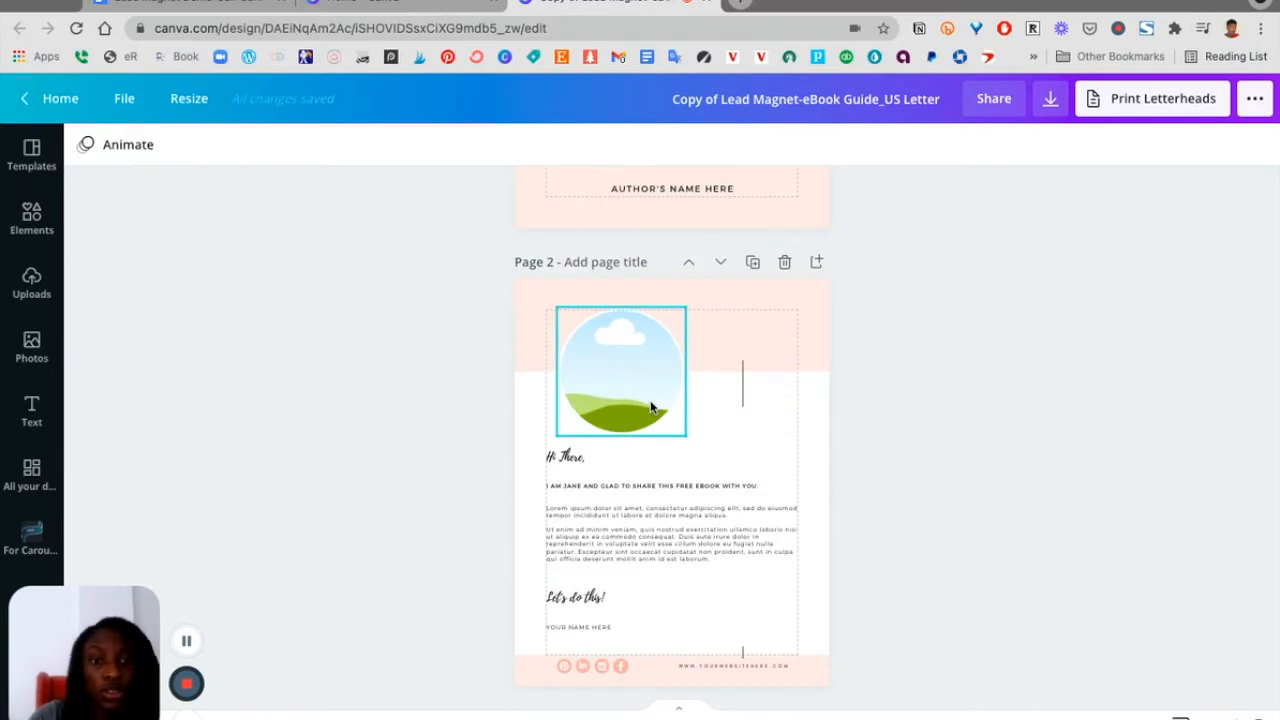
scroll(620, 440, "down", 2)
left_click(607, 463)
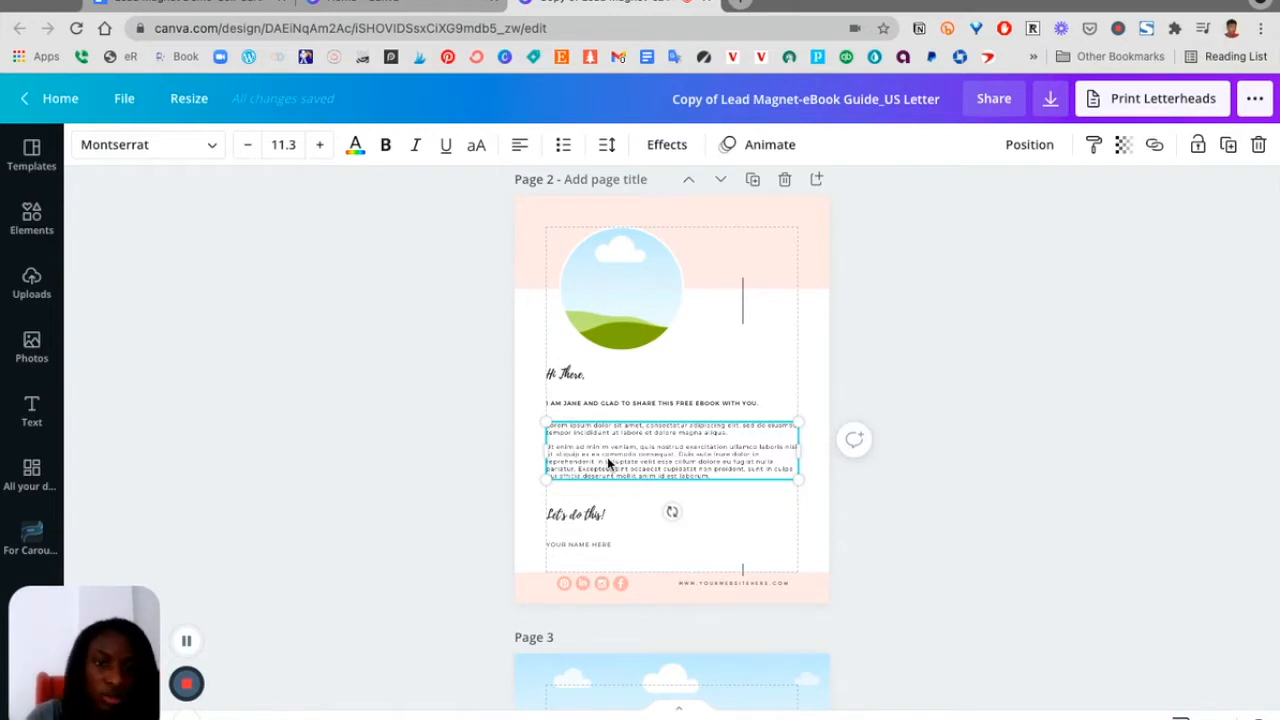
scroll(607, 460, "down", 6)
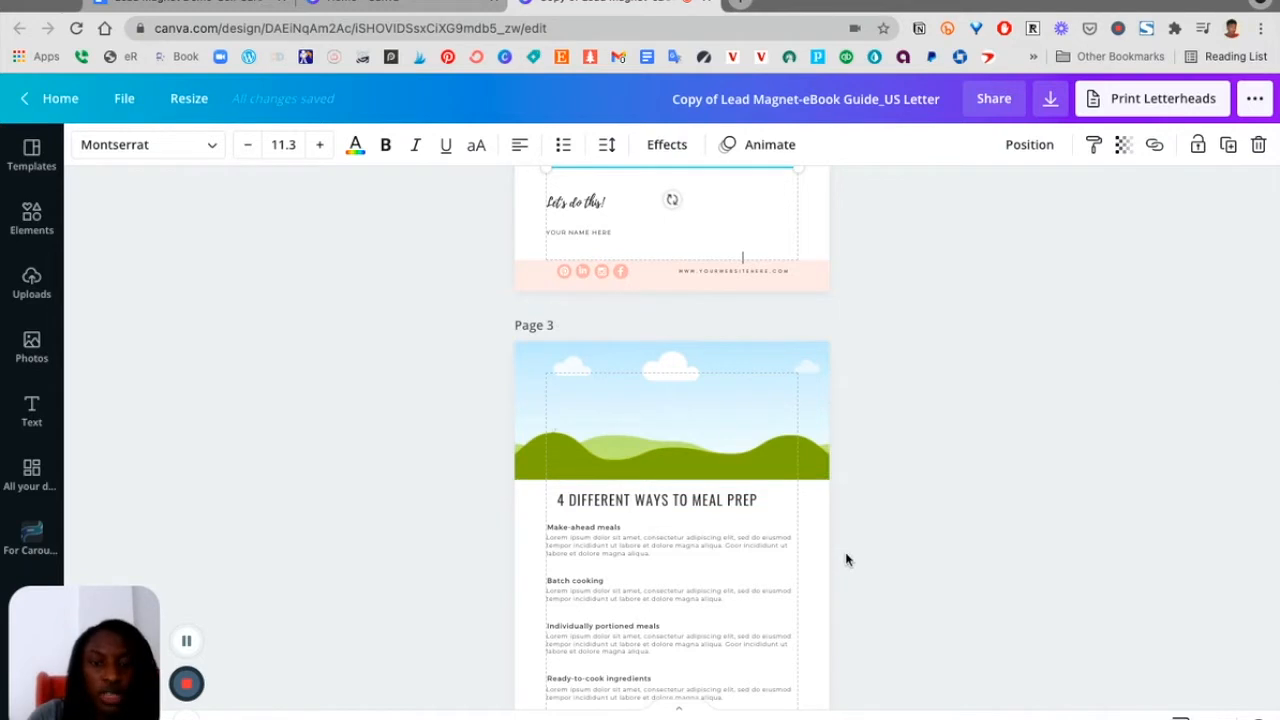
scroll(846, 560, "down", 15)
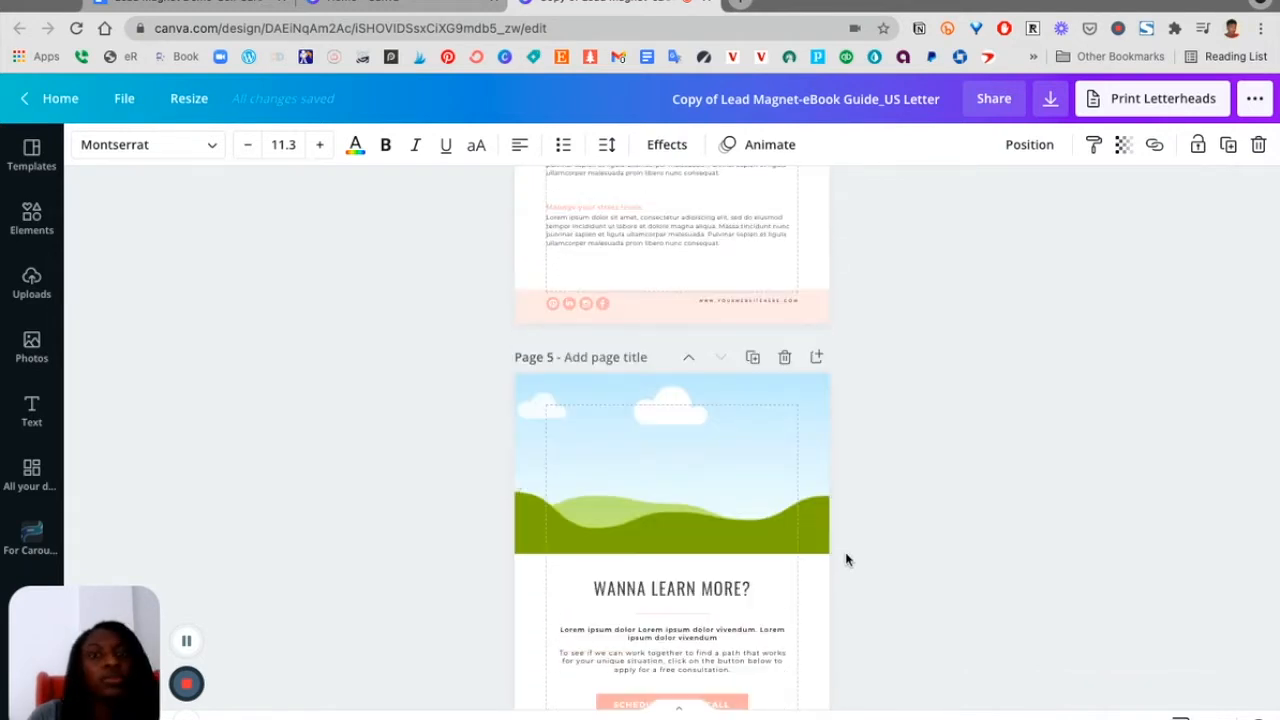
scroll(846, 560, "down", 2)
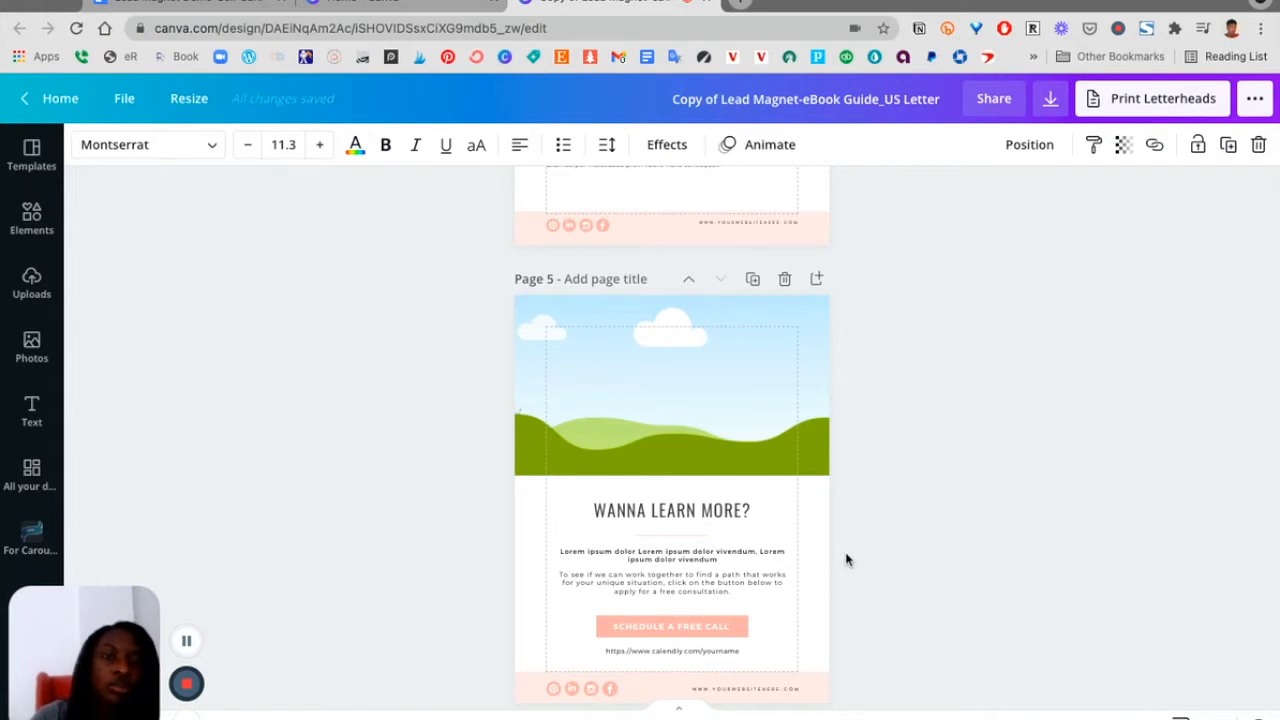
scroll(846, 560, "down", 2)
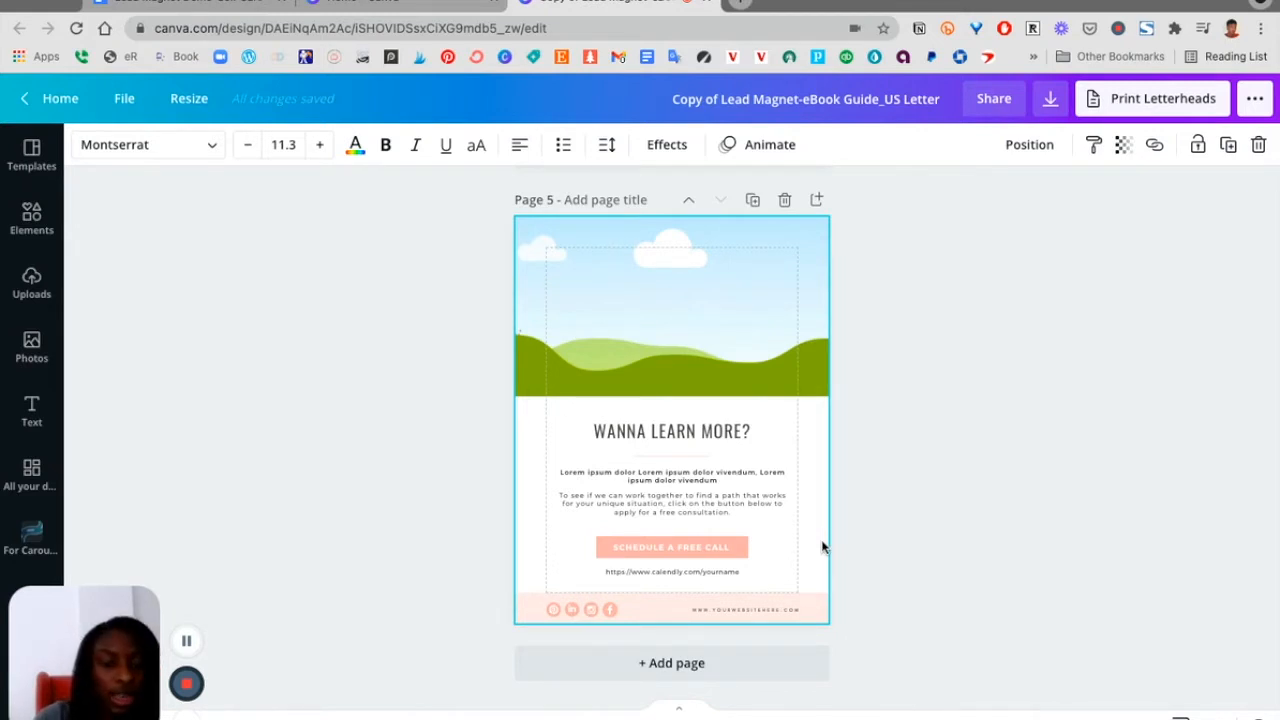
scroll(822, 546, "up", 15)
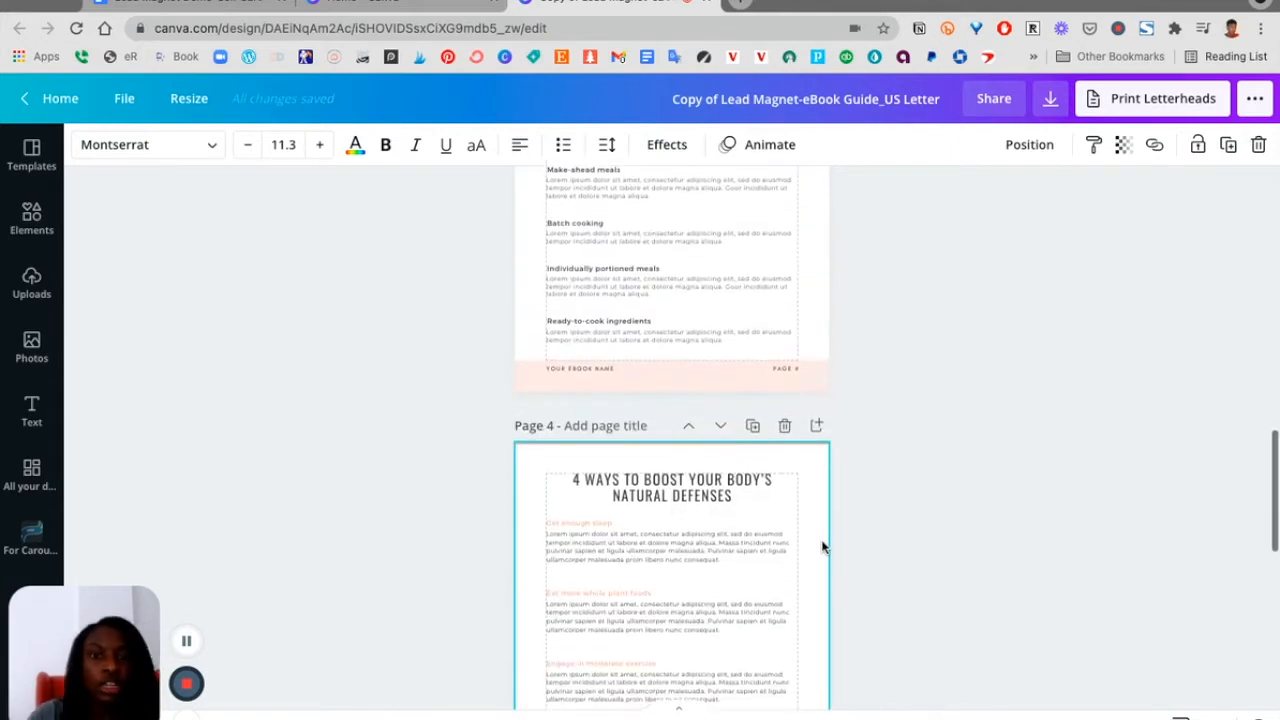
scroll(822, 546, "up", 3)
scroll(822, 546, "down", 9)
scroll(653, 557, "down", 2)
scroll(651, 562, "up", 4)
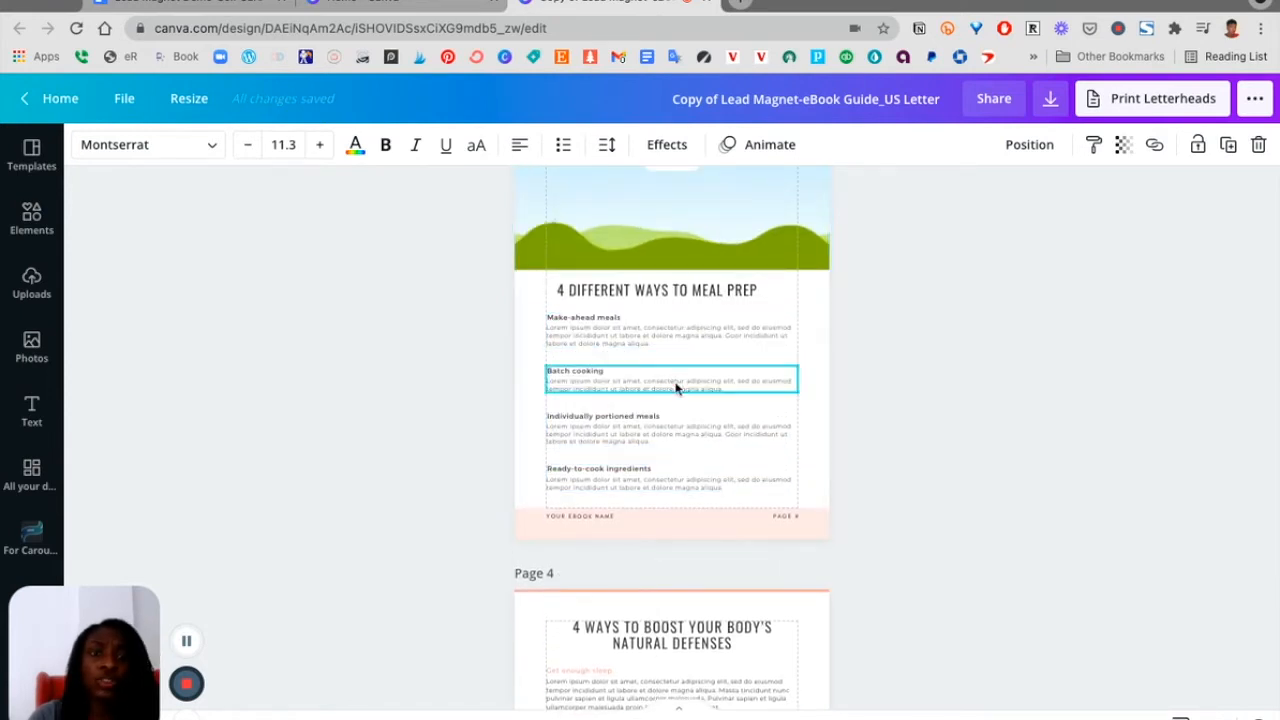
left_click(678, 341)
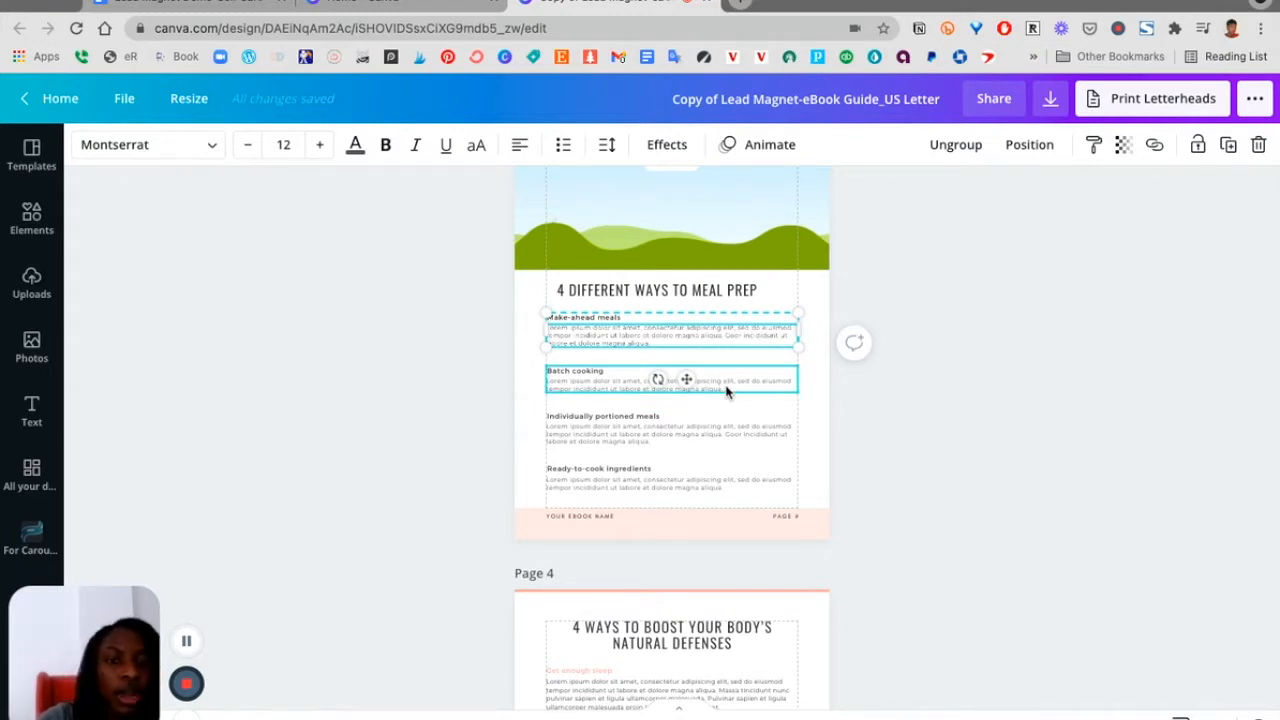
scroll(726, 391, "down", 5)
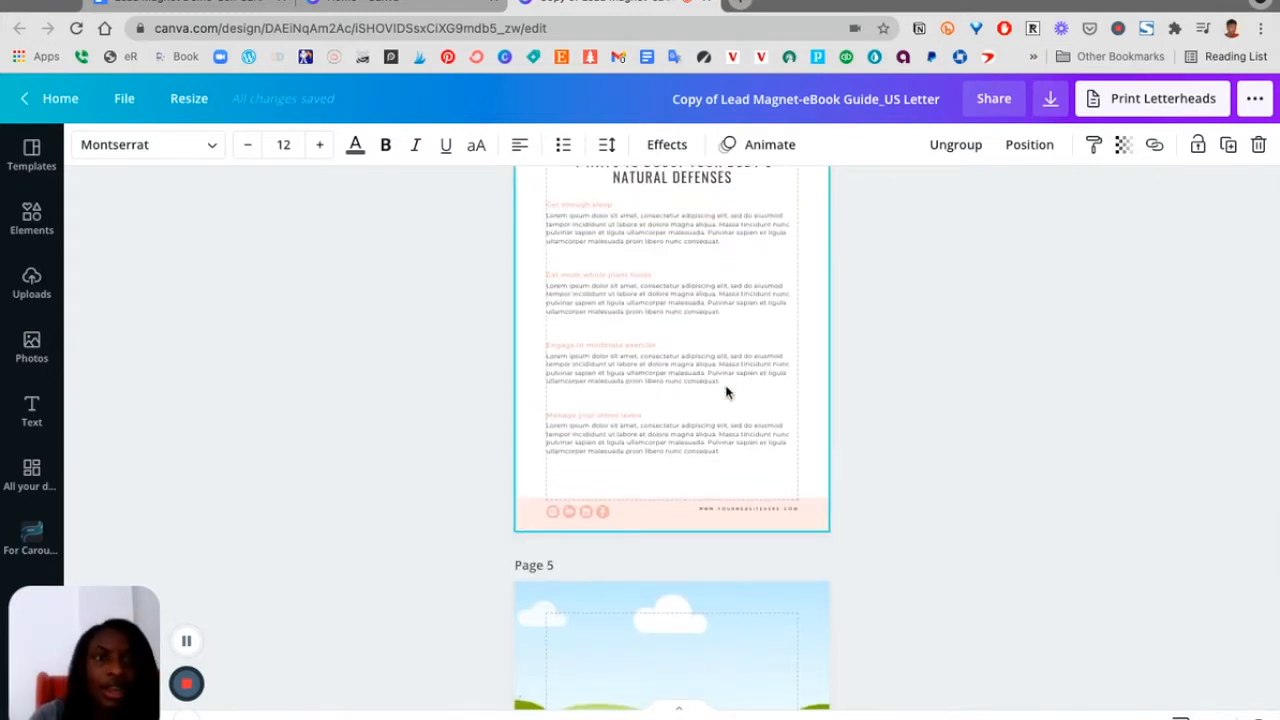
Switch to the Lead Magnet Demo-Self Care Tips document and read through its page-by-page content
left_click(188, 3)
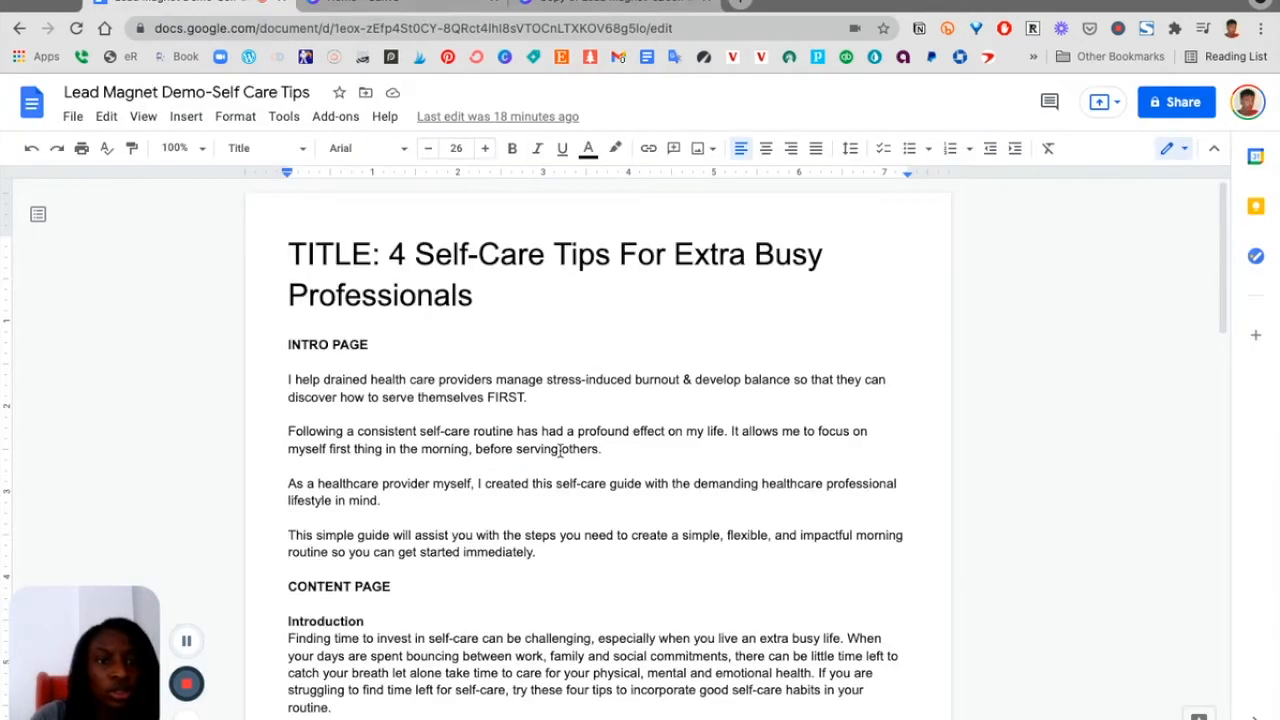
scroll(560, 450, "down", 7)
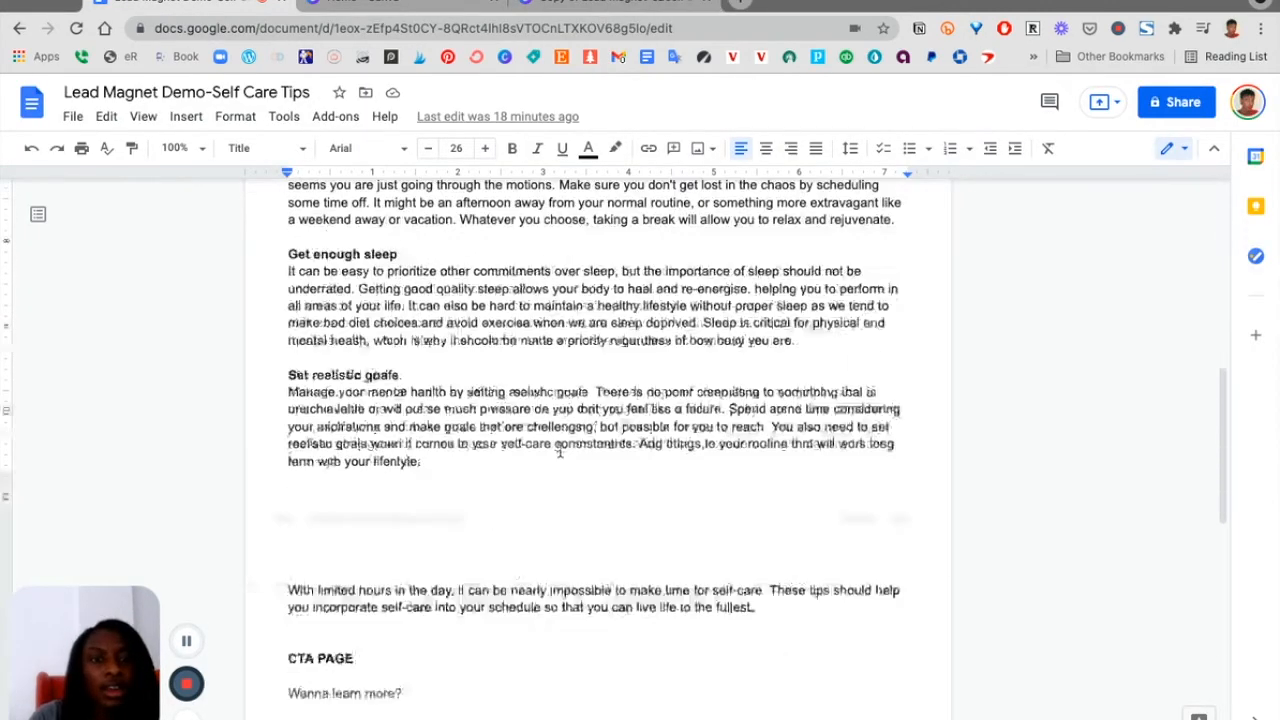
scroll(558, 428, "up", 7)
scroll(523, 466, "down", 10)
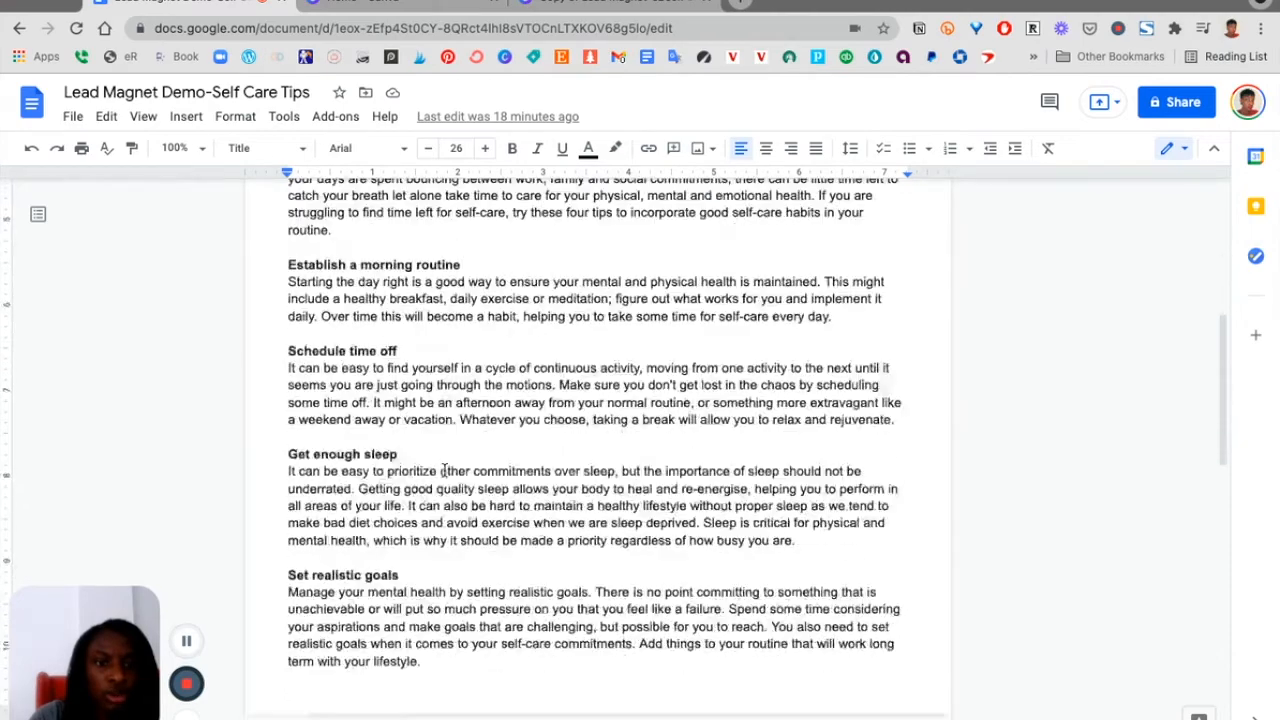
scroll(443, 469, "down", 4)
scroll(443, 467, "up", 3)
scroll(443, 466, "down", 1)
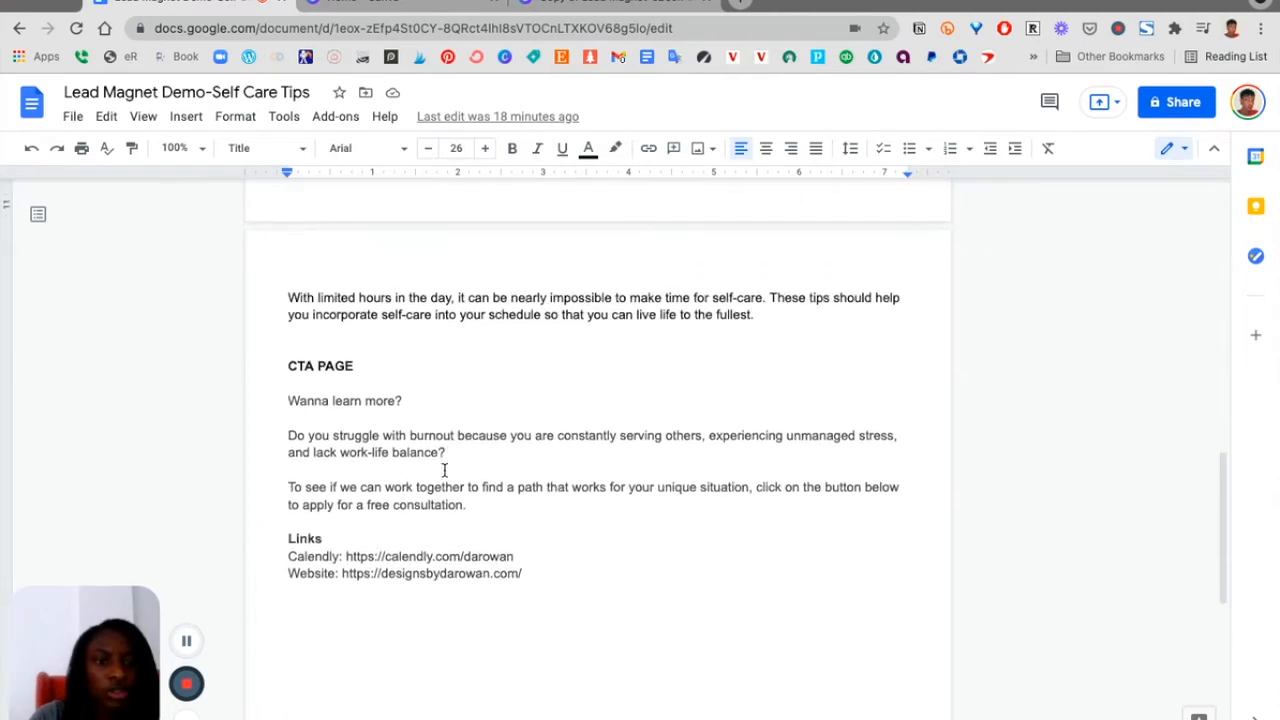
Return to the Canva design and open the Uploads panel to view the uploaded images
left_click(581, 3)
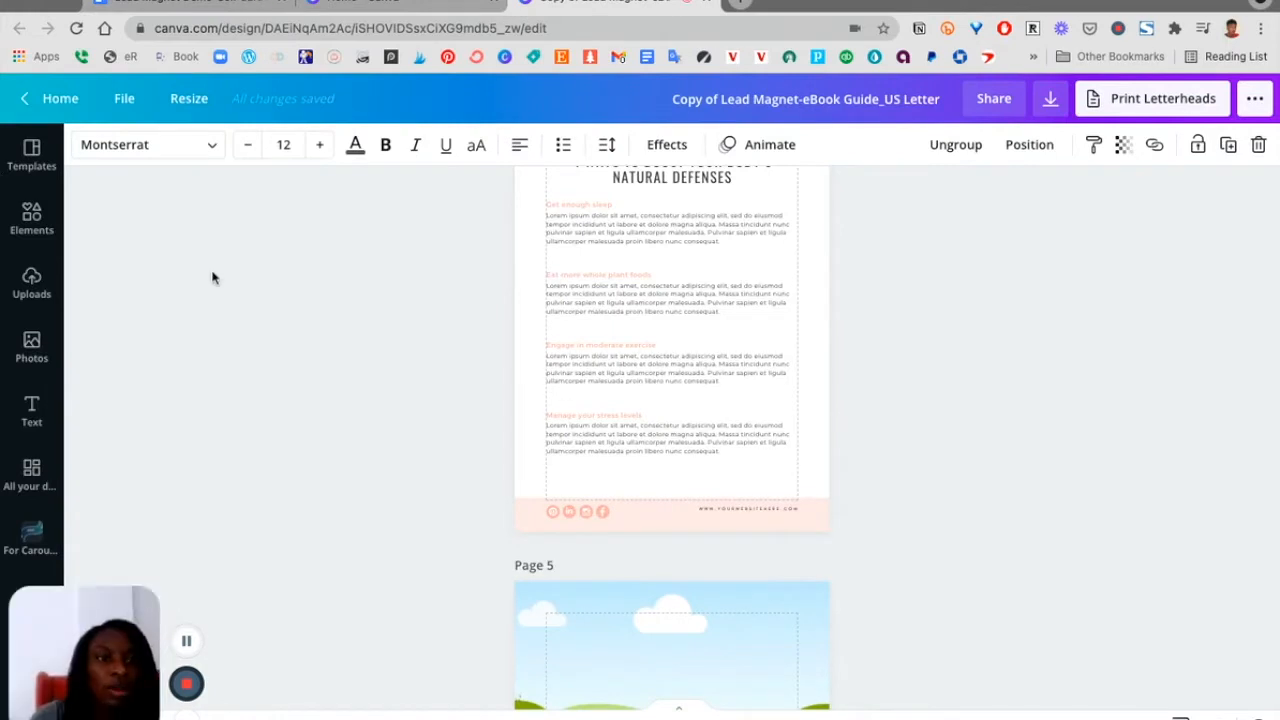
scroll(212, 277, "up", 5)
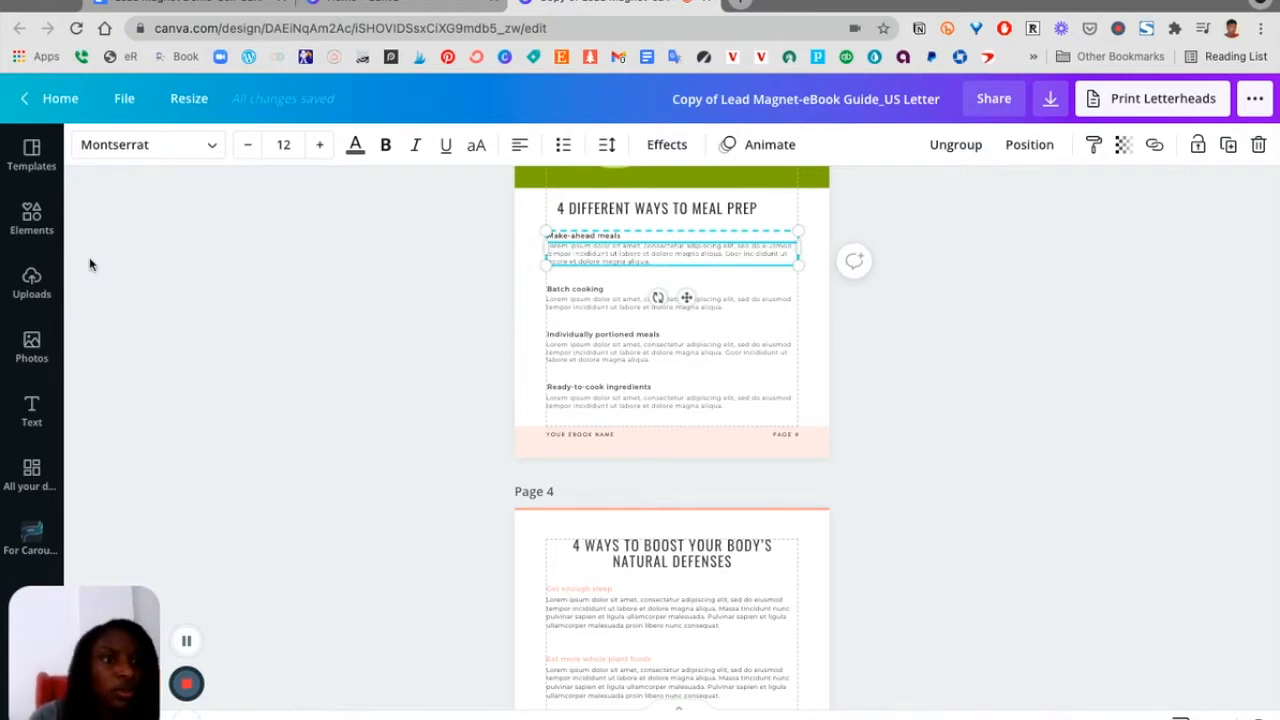
left_click(33, 287)
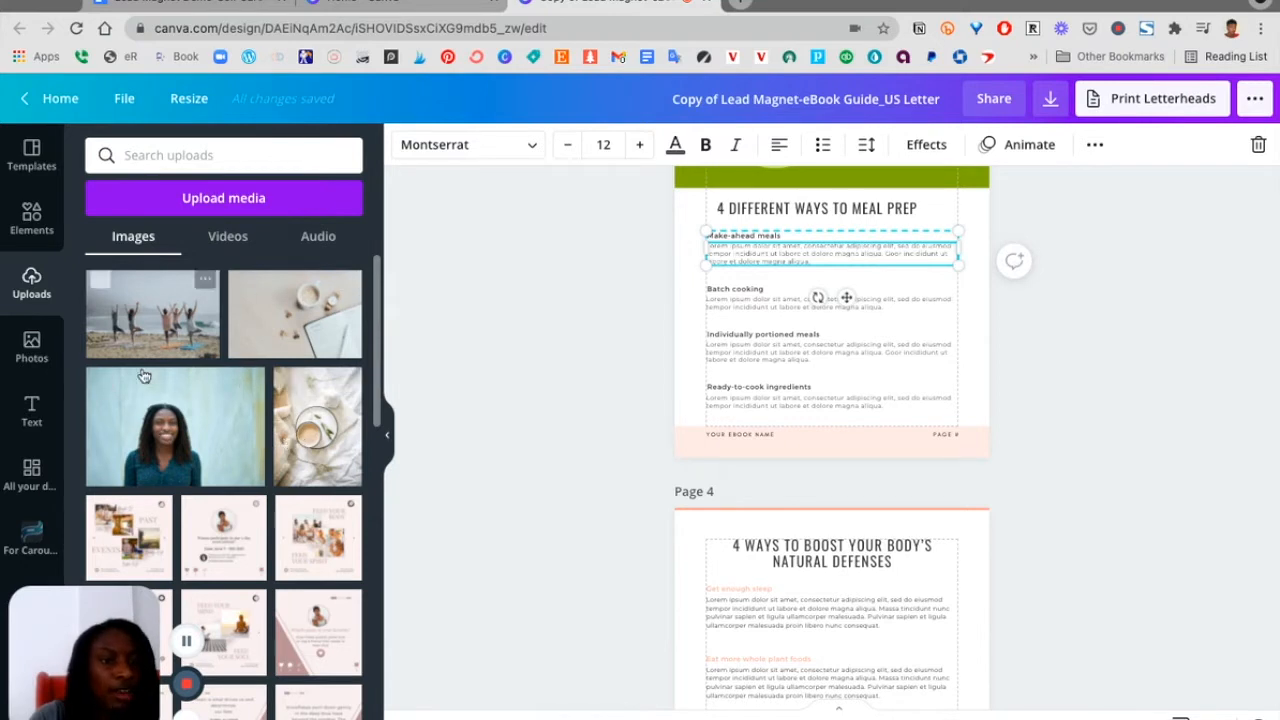
left_click(226, 203)
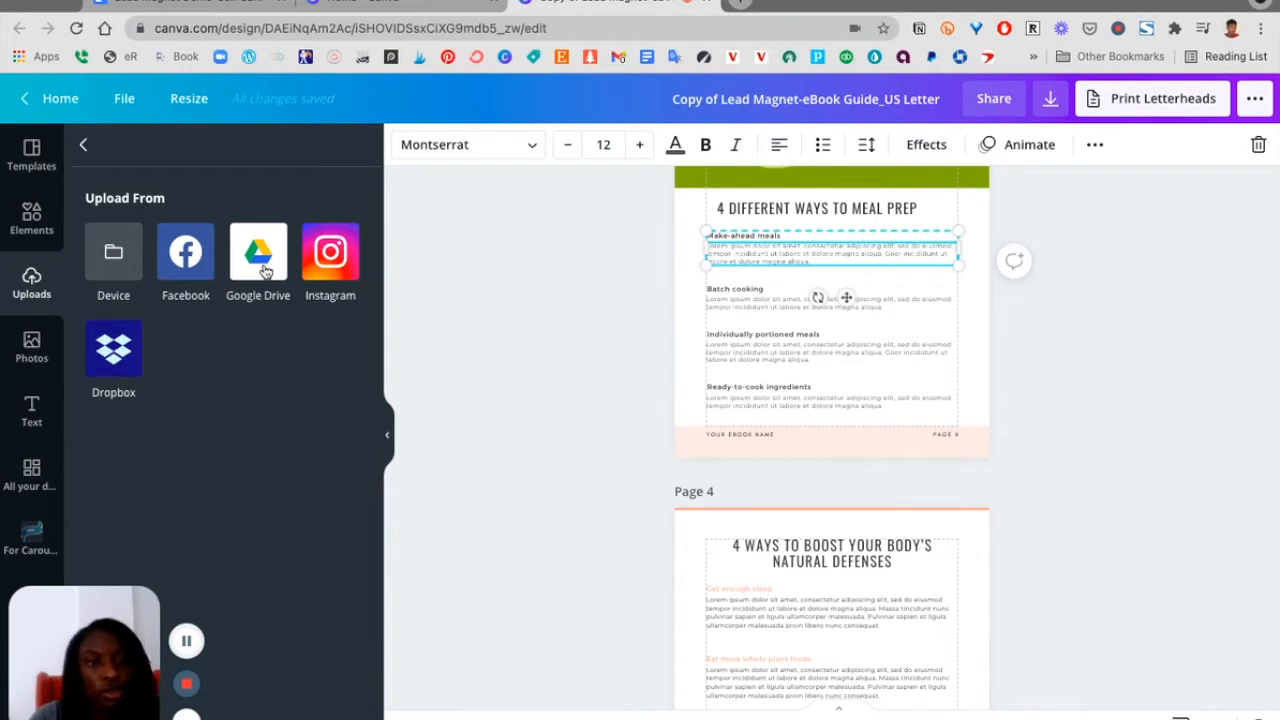
left_click(86, 145)
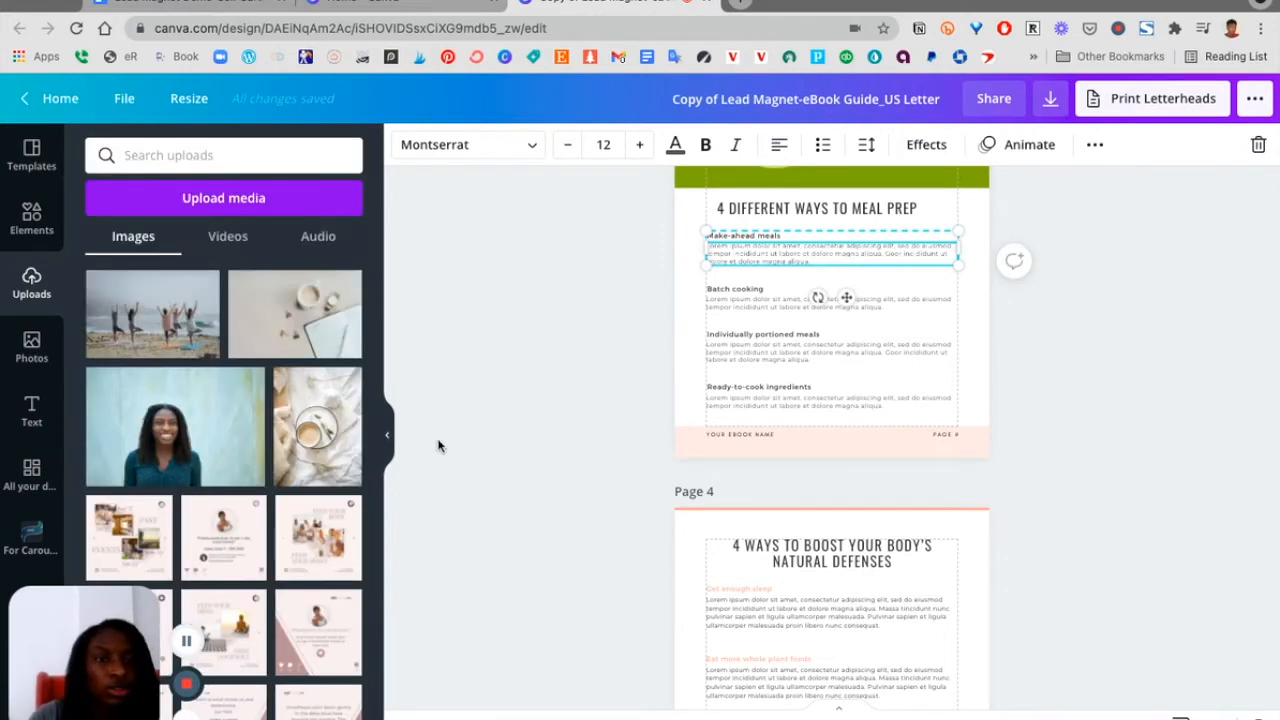
Open Unsplash in a new tab and search its photos for self care
left_click(740, 3)
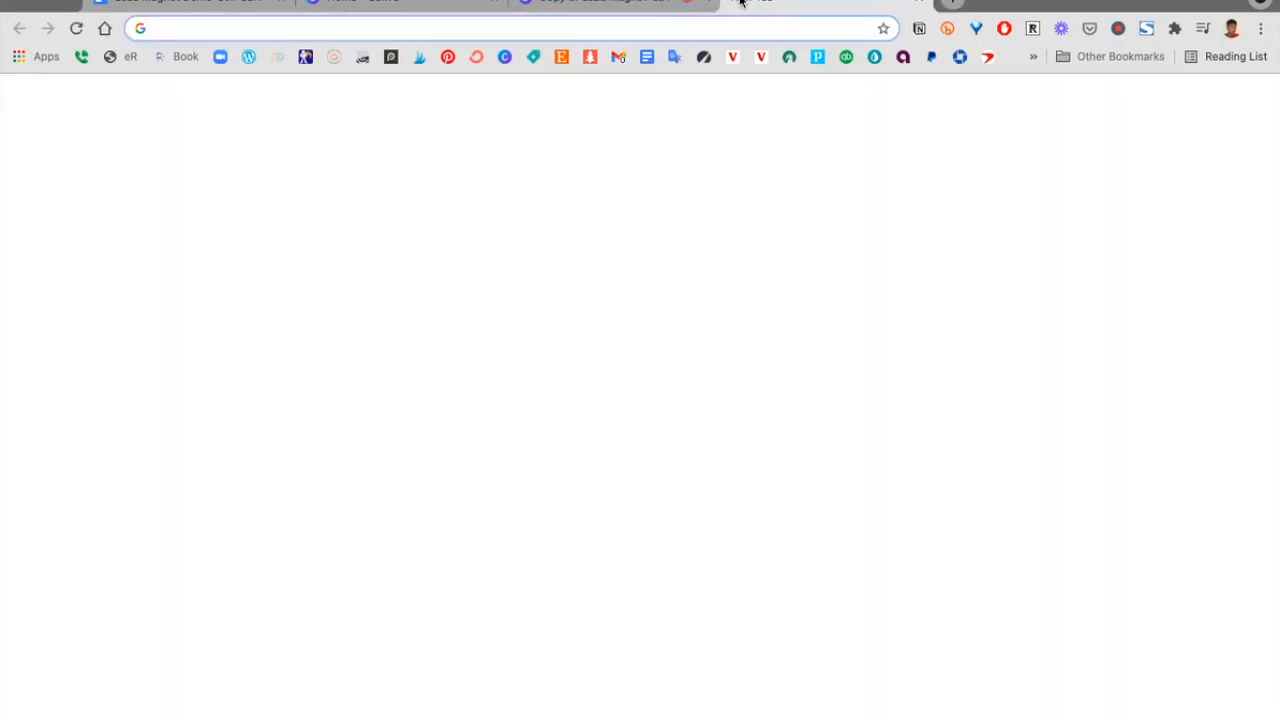
type("uns")
key("Return")
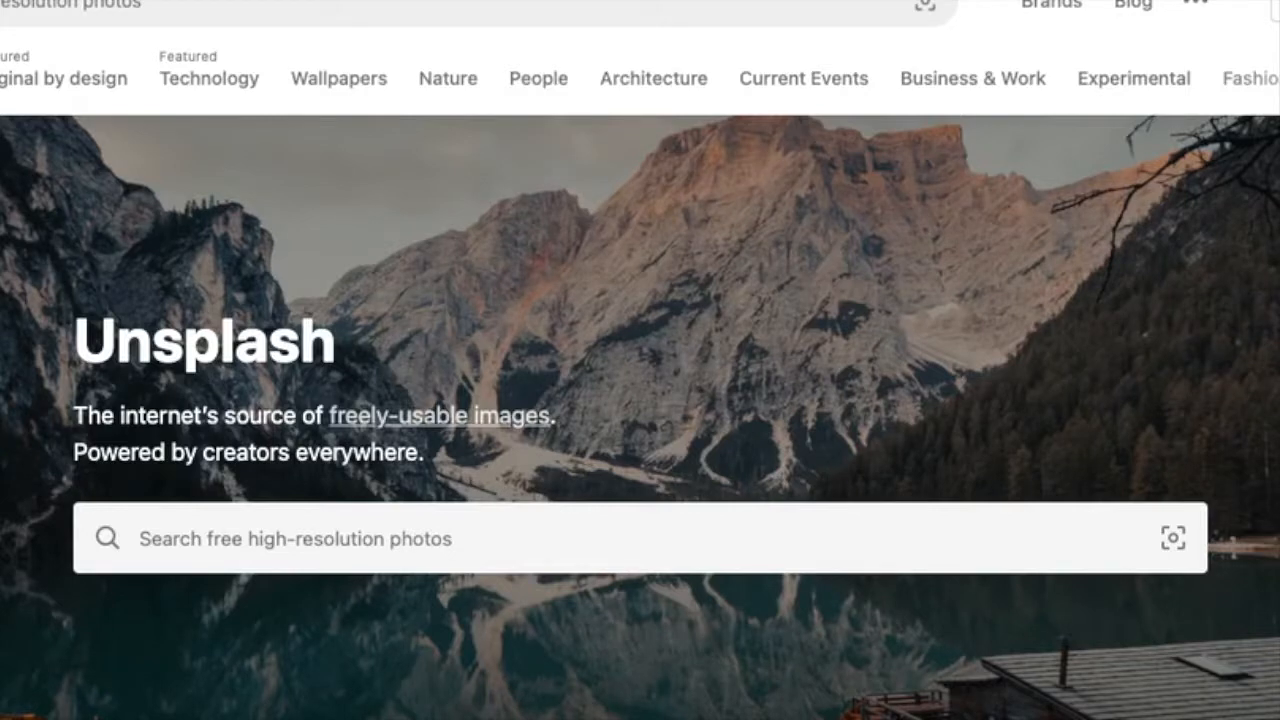
left_click(663, 537)
type("self")
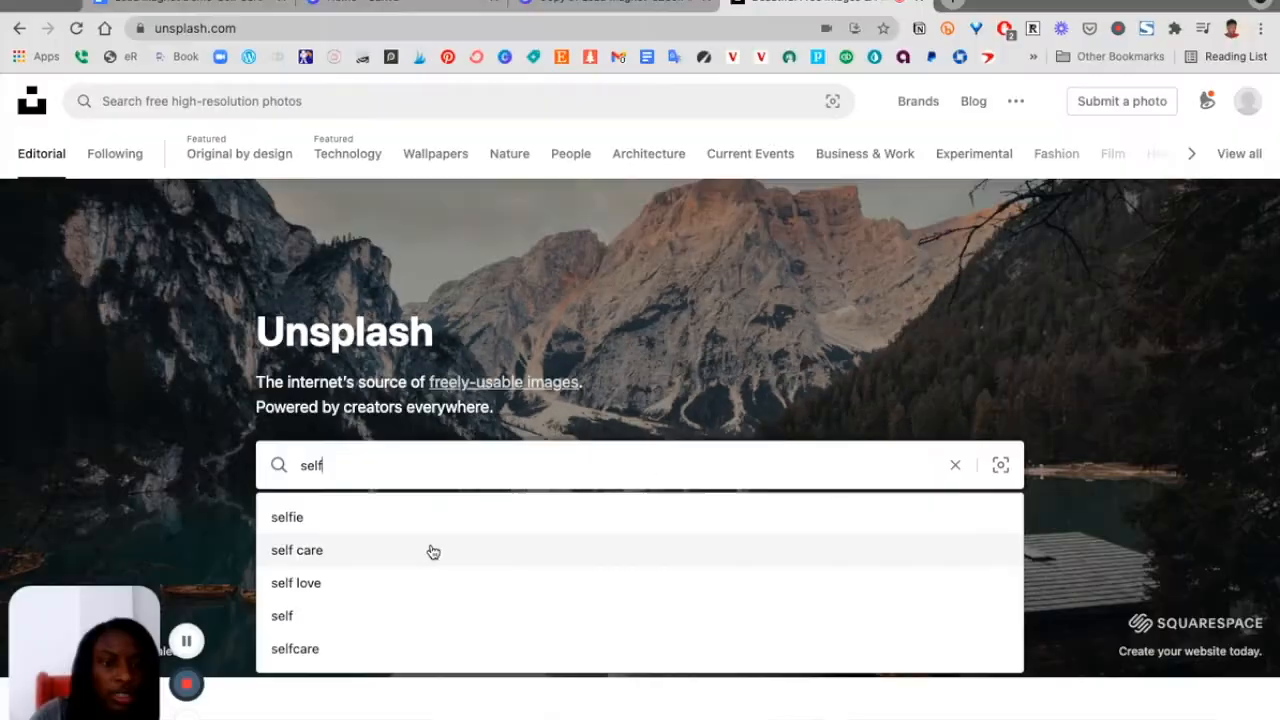
left_click(337, 663)
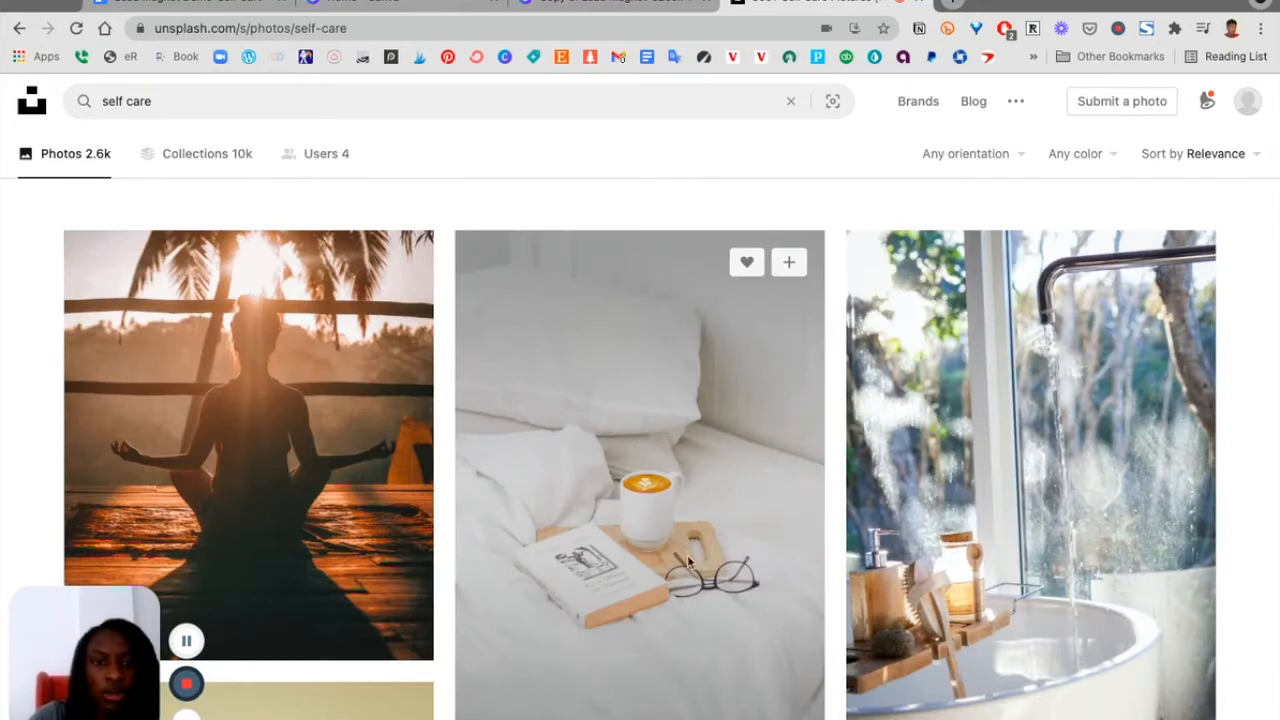
Try replacing page 3's header image with the copied bed-and-coffee photo, then undo the replacement
scroll(534, 326, "up", 6)
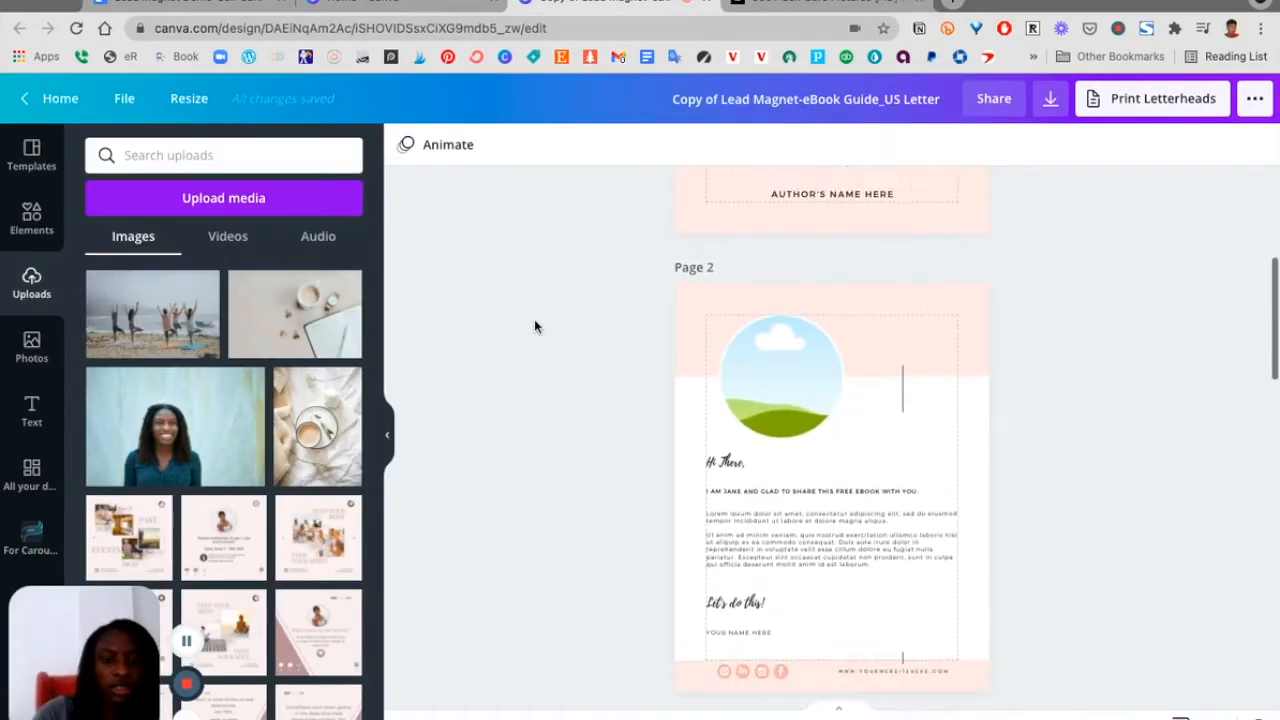
scroll(534, 326, "down", 1)
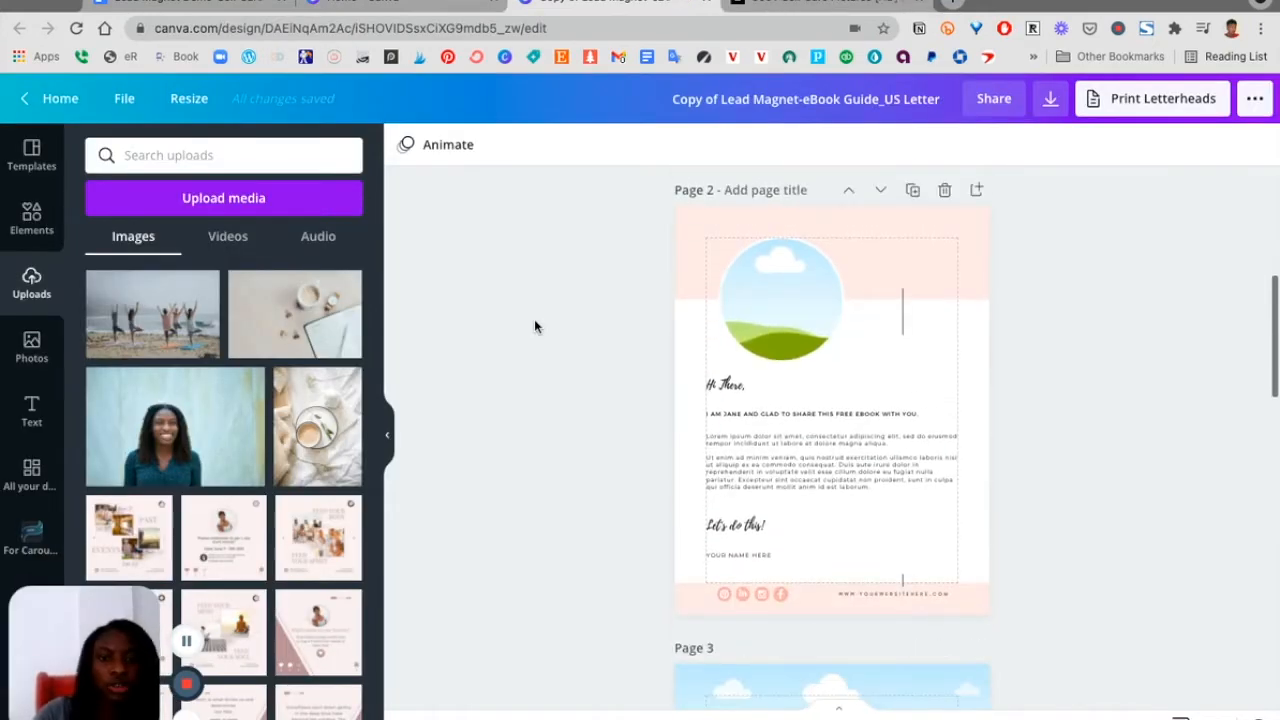
scroll(534, 326, "down", 4)
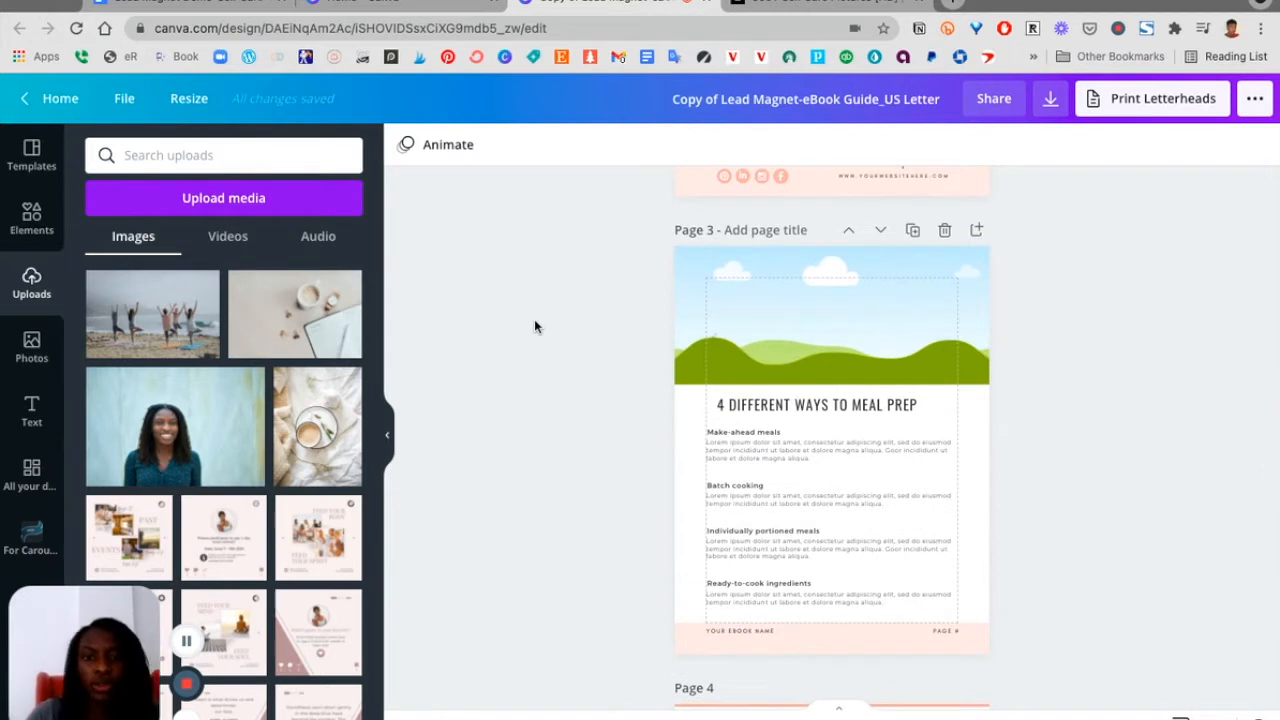
key("ctrl+v")
left_click_drag(841, 368, 802, 289)
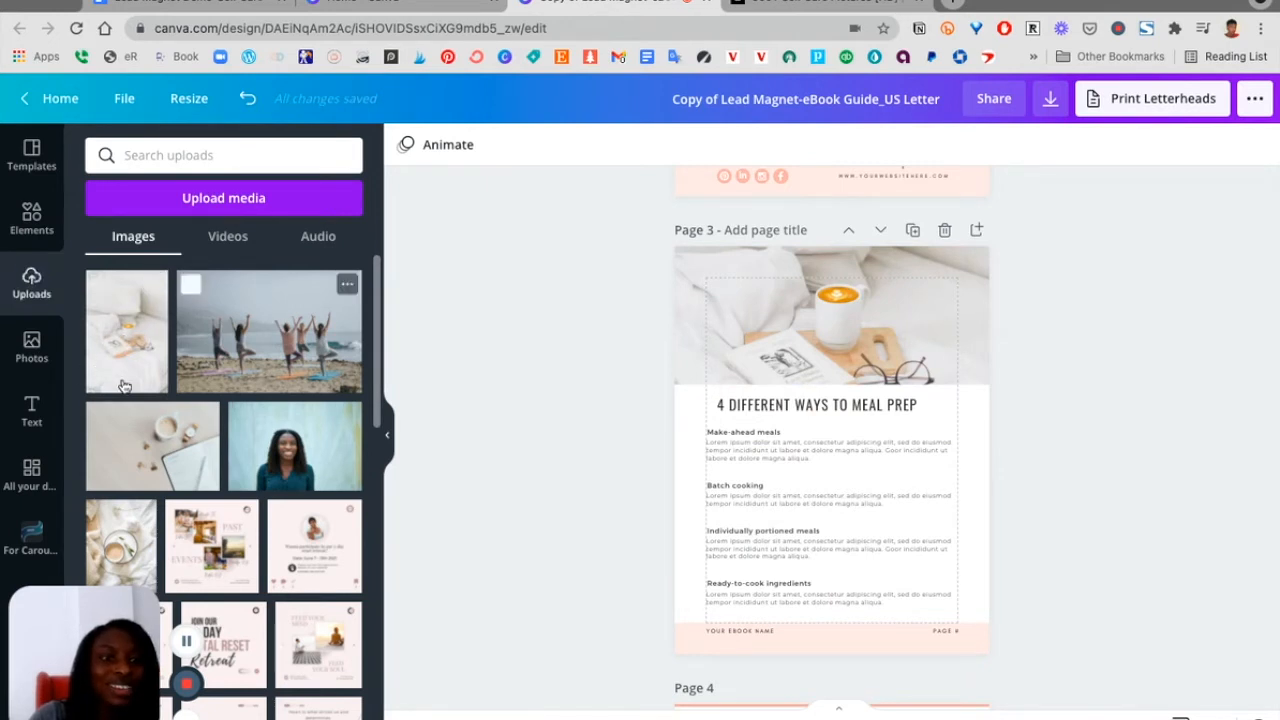
left_click(798, 384)
key("ctrl+z")
left_click(603, 450)
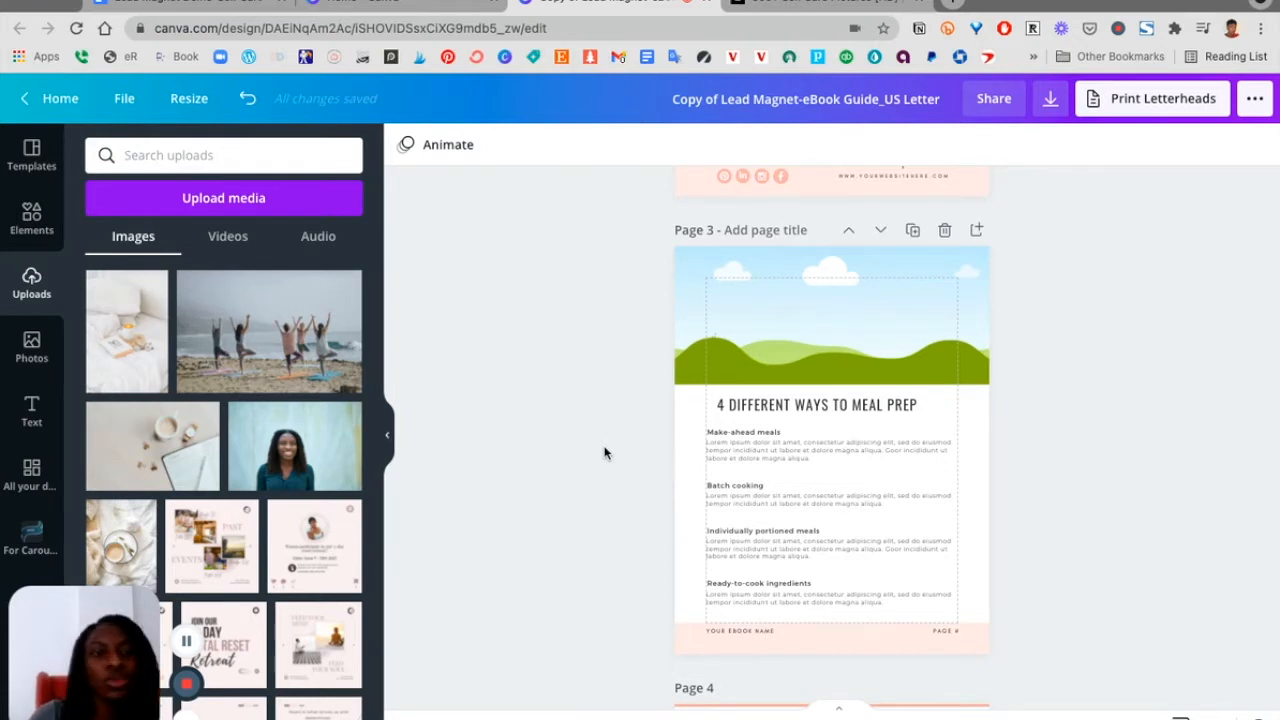
Copy the phrase '4 Self-Care Tips' from the document's title
scroll(635, 372, "up", 10)
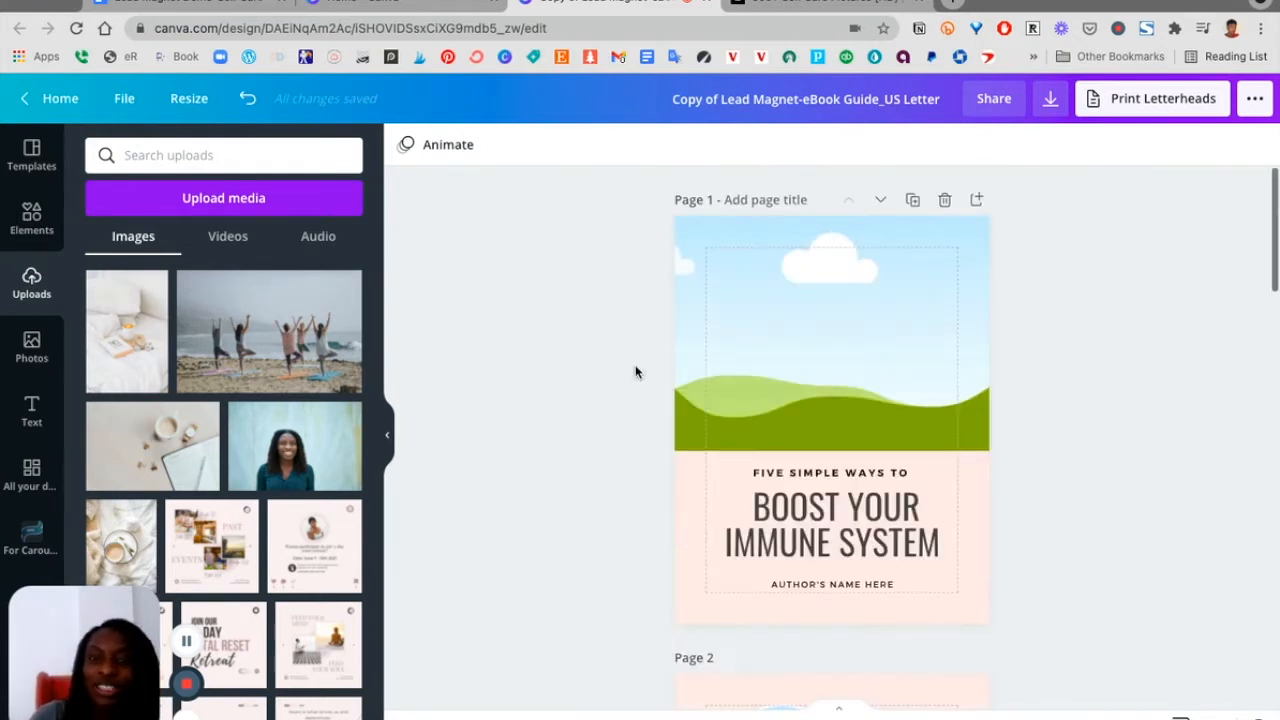
scroll(635, 372, "down", 2)
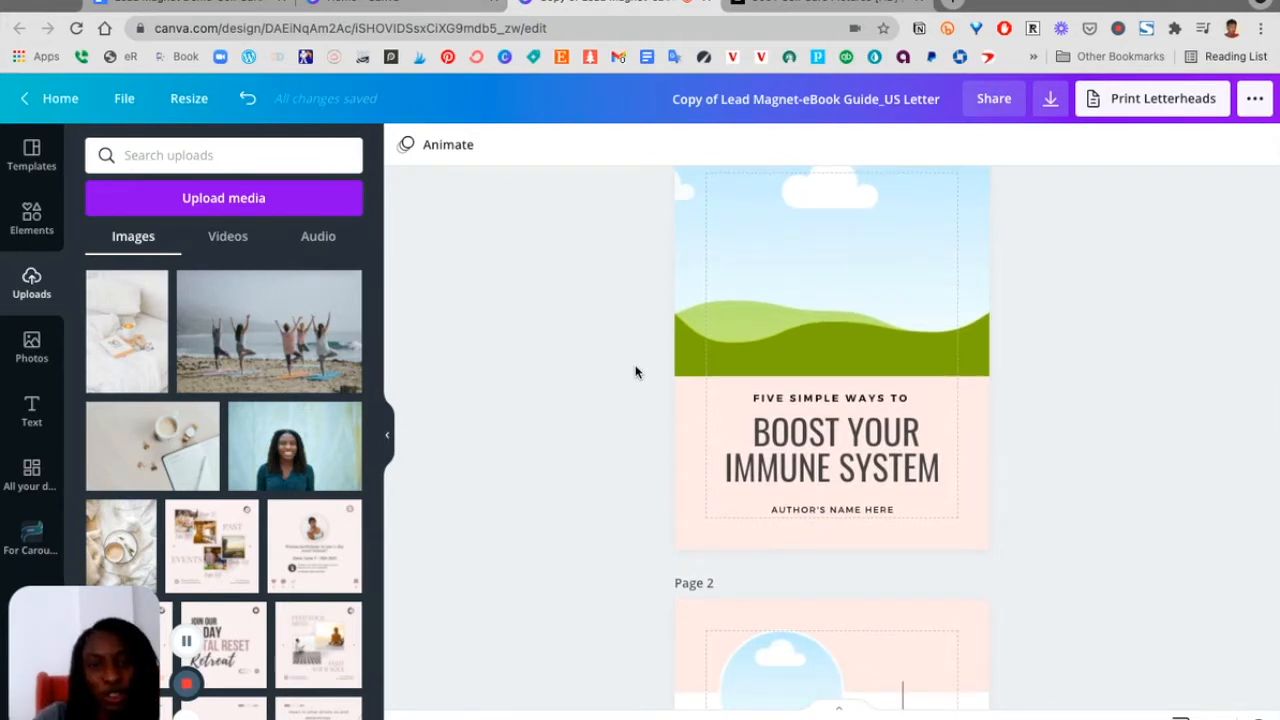
scroll(635, 372, "down", 2)
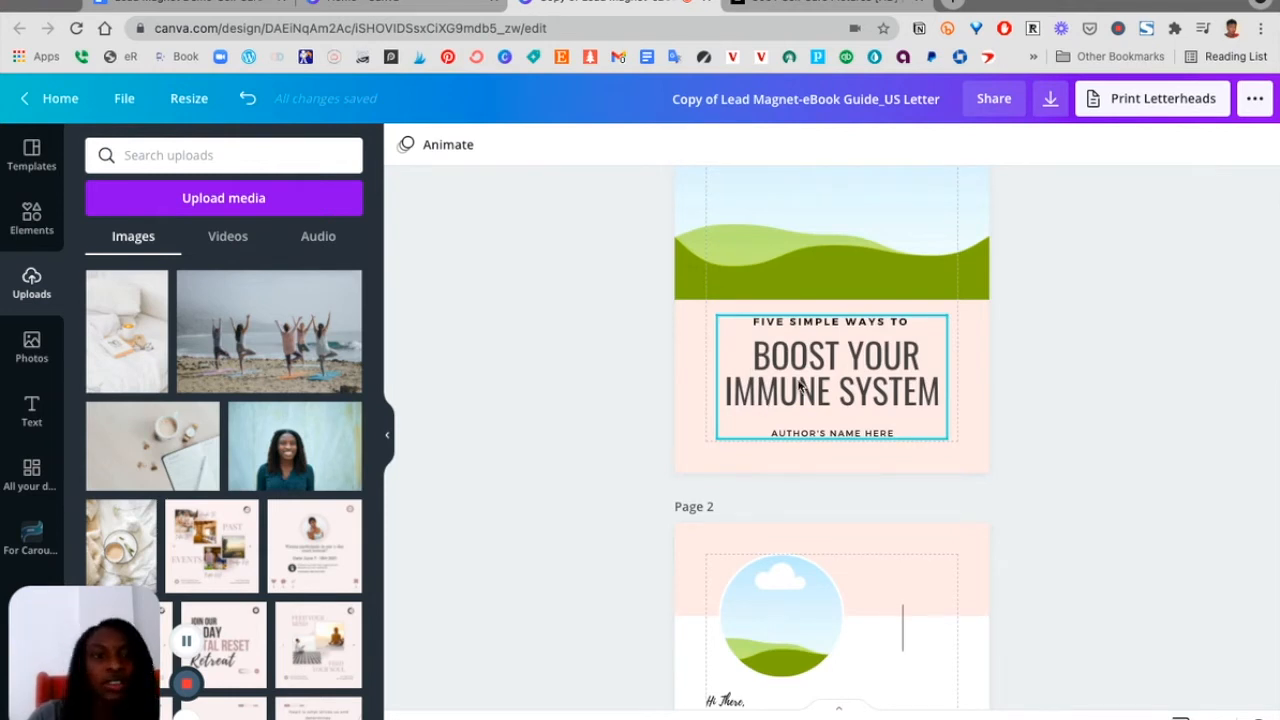
left_click(188, 10)
scroll(386, 391, "up", 10)
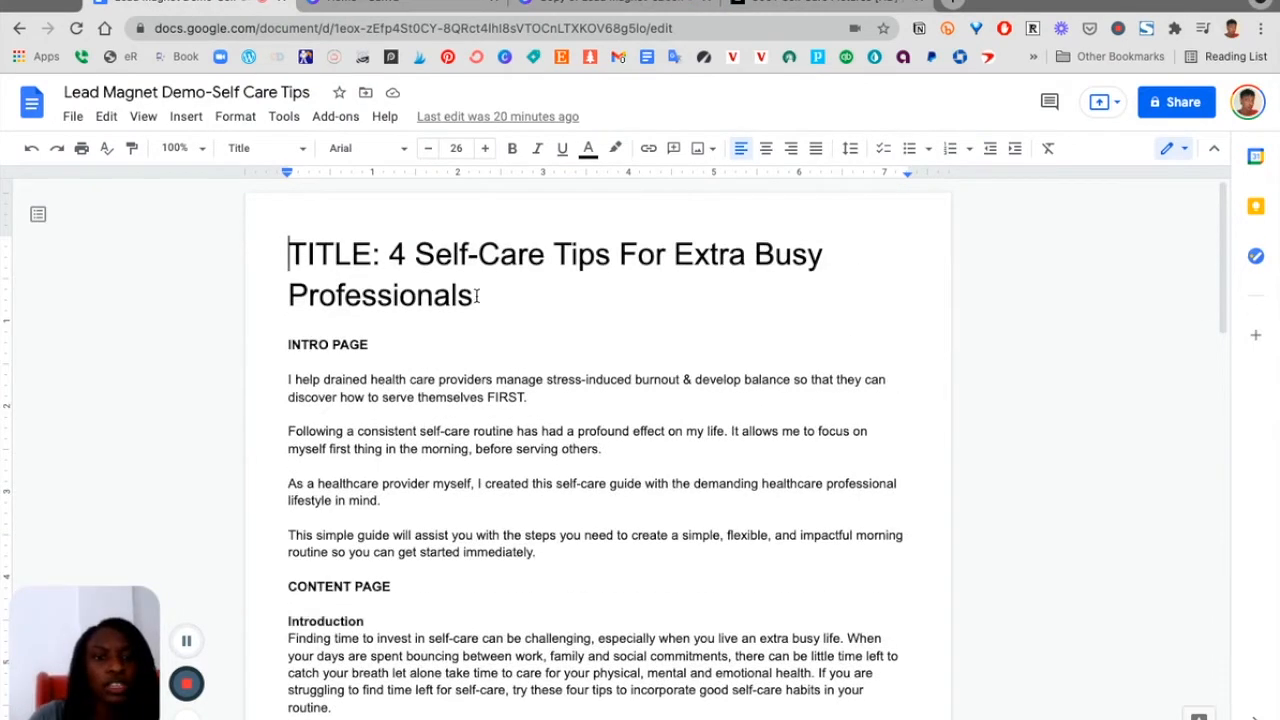
left_click(392, 253)
key("shift+Right")
left_click_drag(598, 258, 610, 258)
key("ctrl+c")
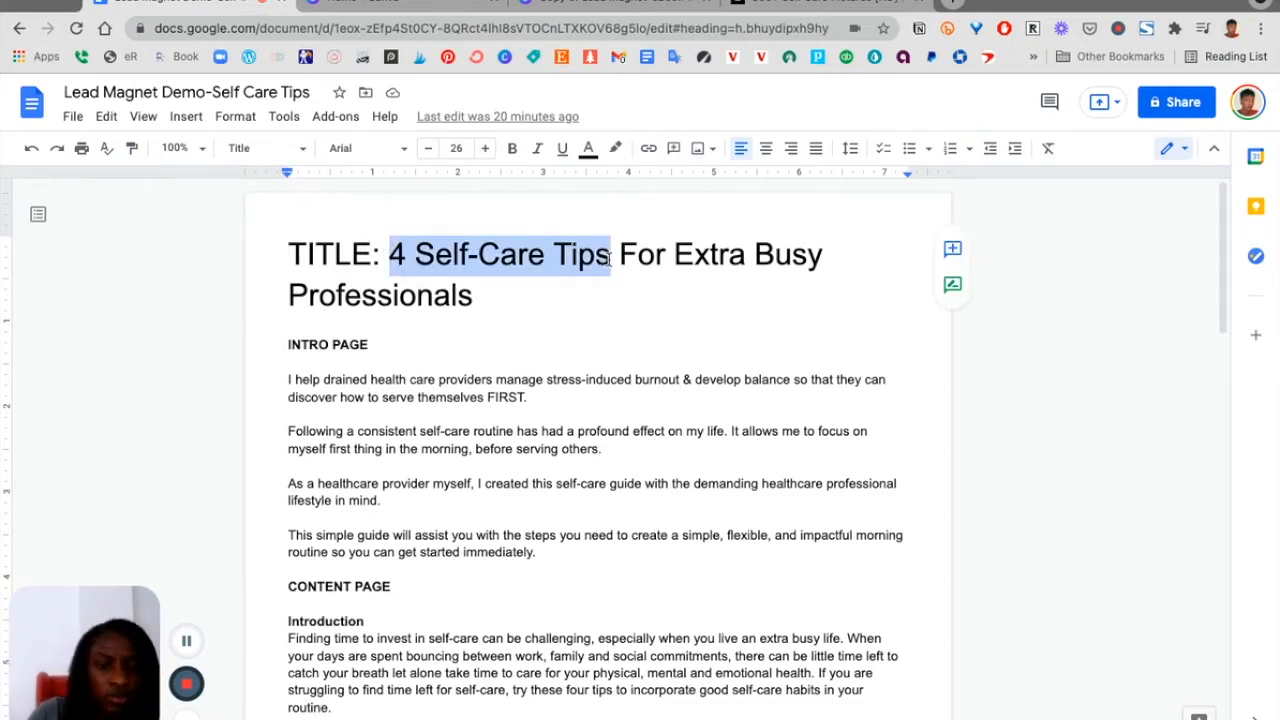
Replace the cover's small line above the headline with the copied '4 Self-Care Tips' text
left_click(620, 4)
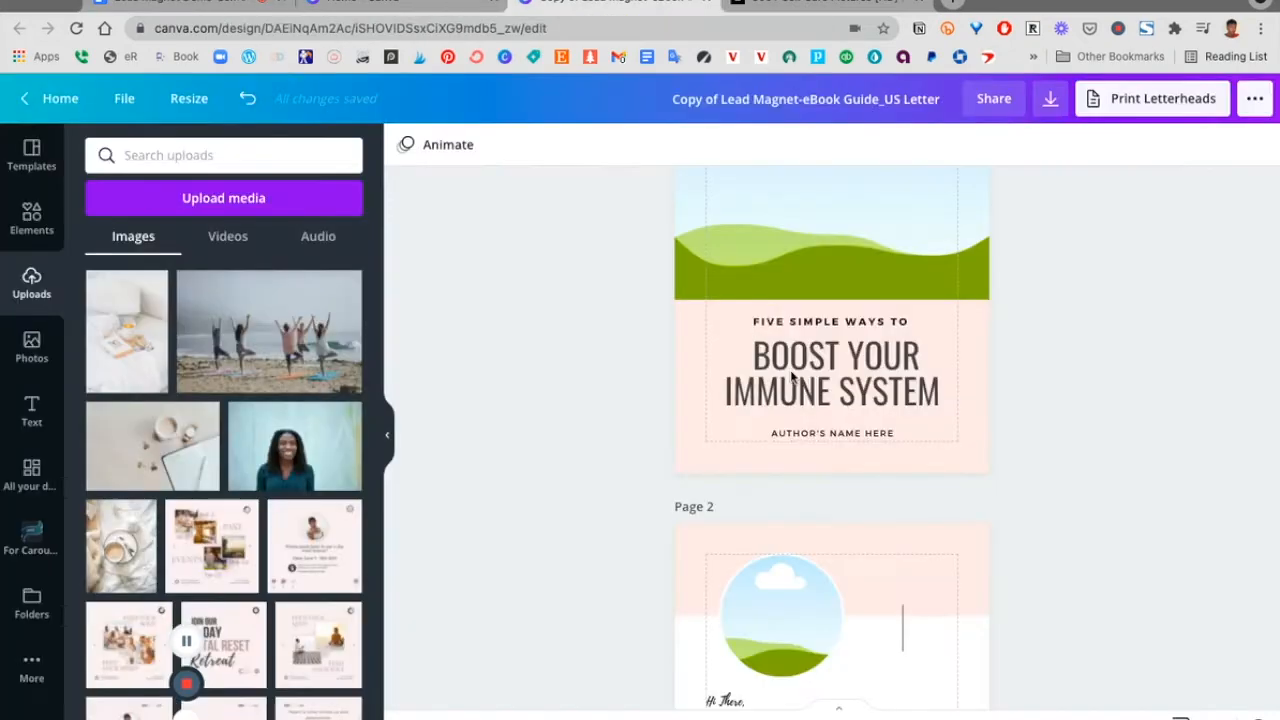
triple_click(806, 326)
key("ctrl+v")
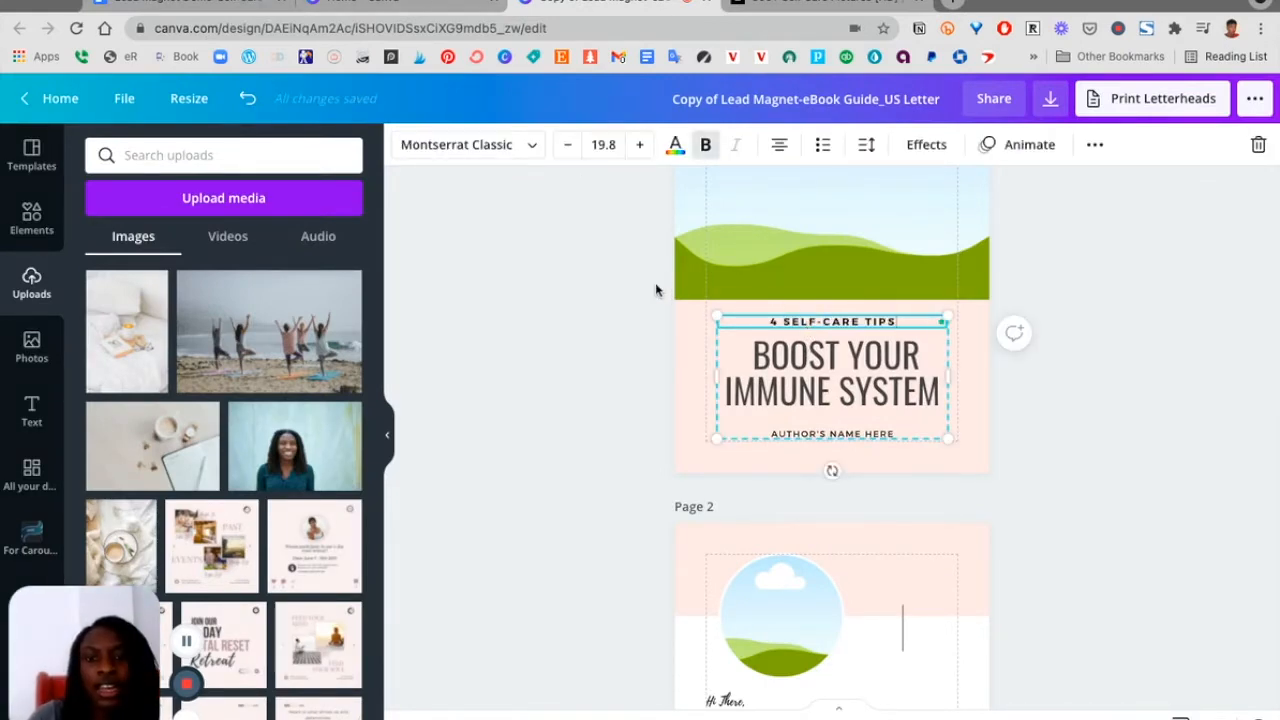
left_click(393, 6)
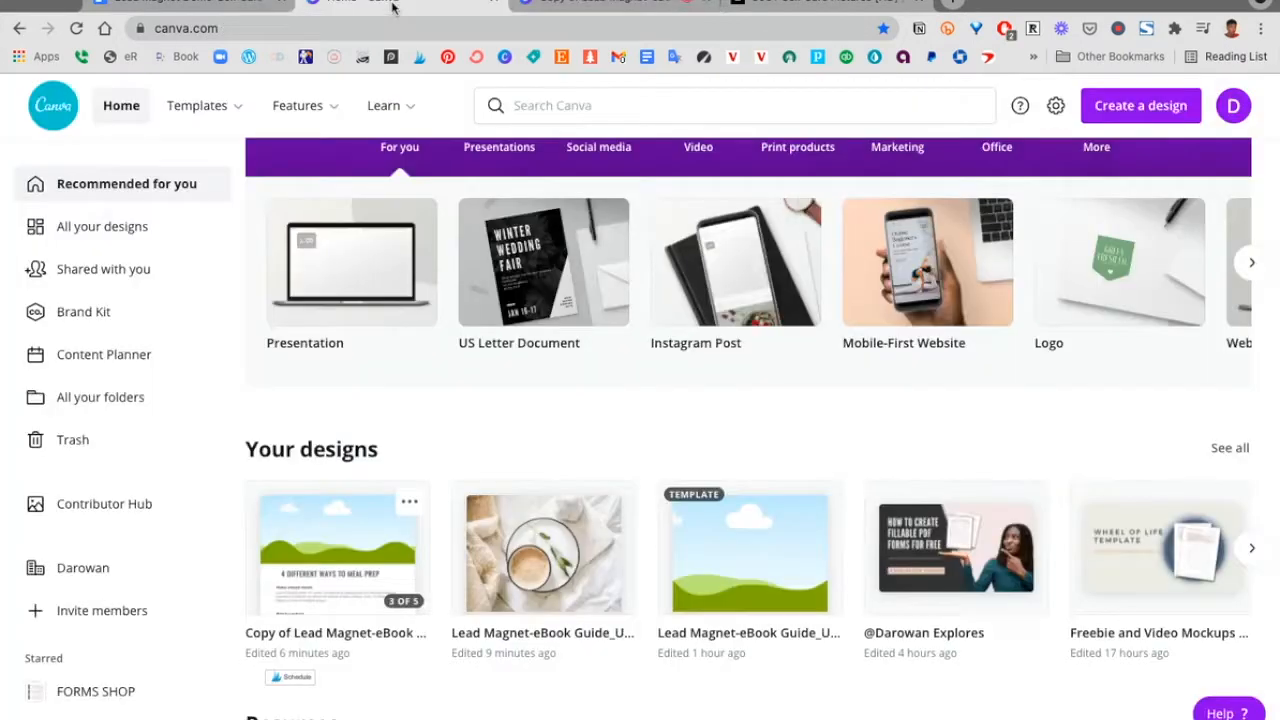
left_click(190, 4)
left_click_drag(473, 296, 631, 252)
left_click(612, 4)
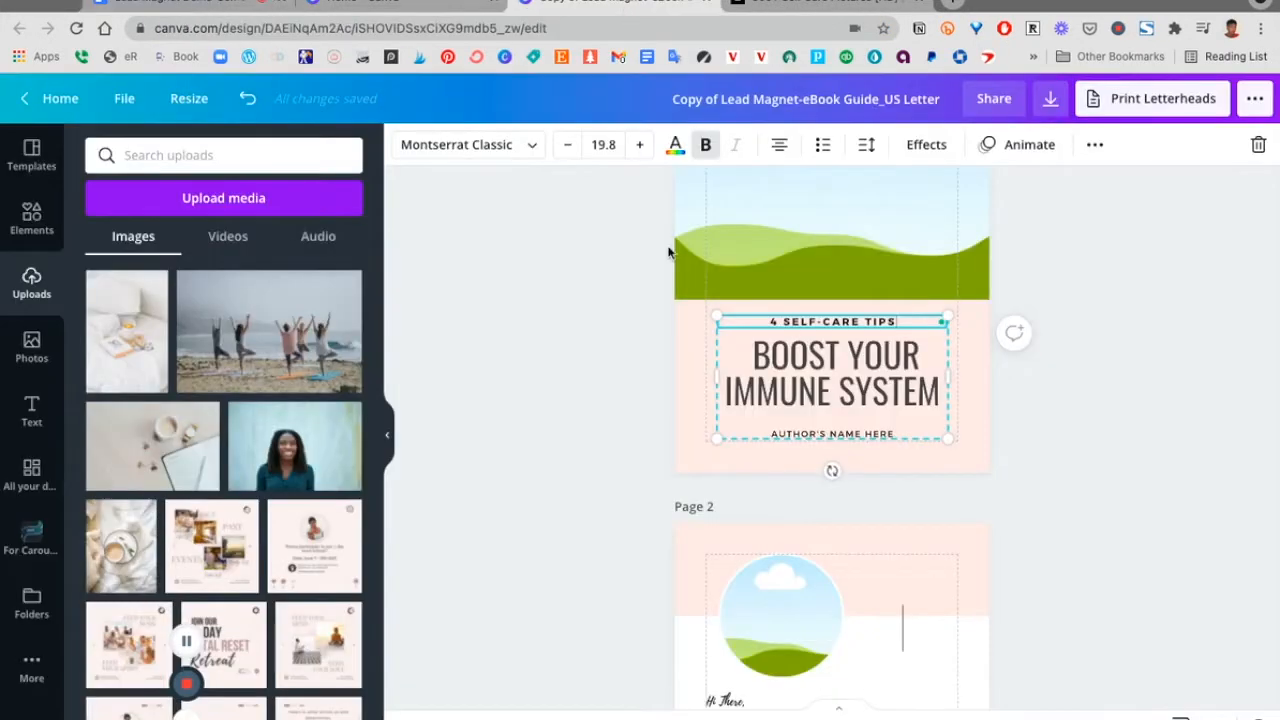
Replace the cover headline with the pasted 'For Extra Busy Professionals' text
double_click(768, 372)
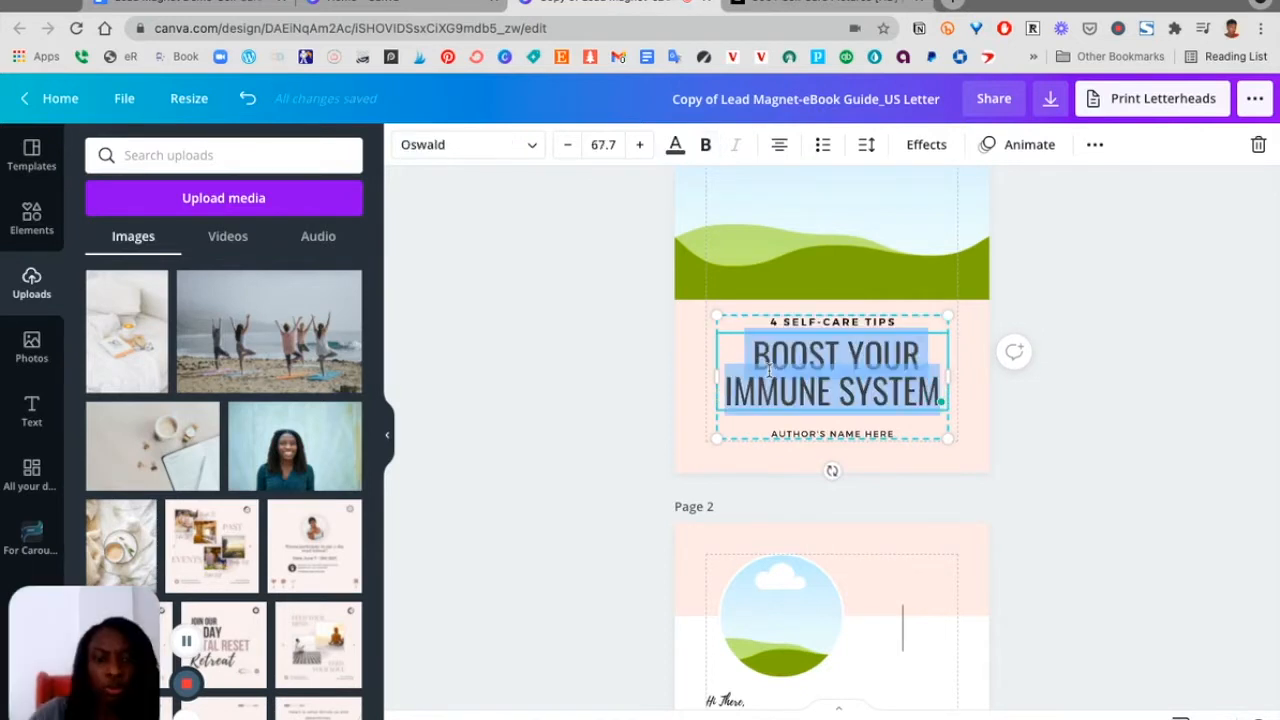
type("FOR EXTRA BUSY PROFESSIONALS")
key("BackSpace")
left_click(704, 360)
double_click(806, 351)
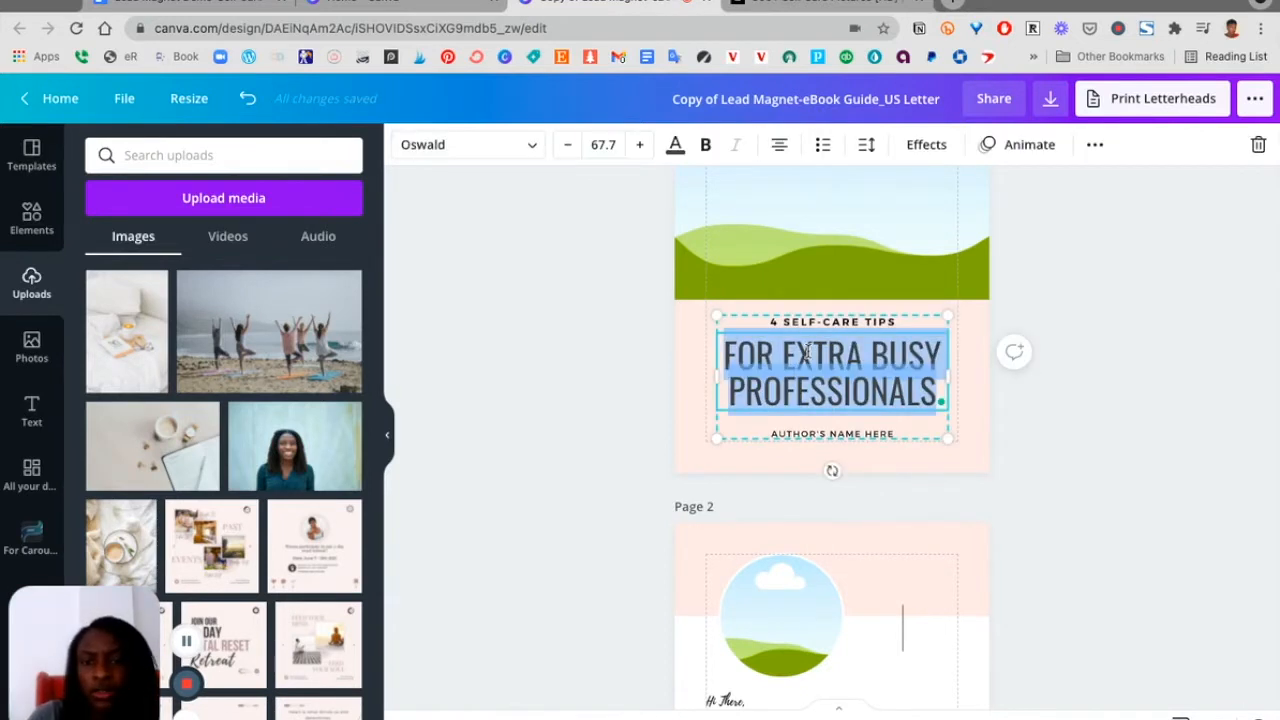
left_click(1095, 438)
left_click(826, 371)
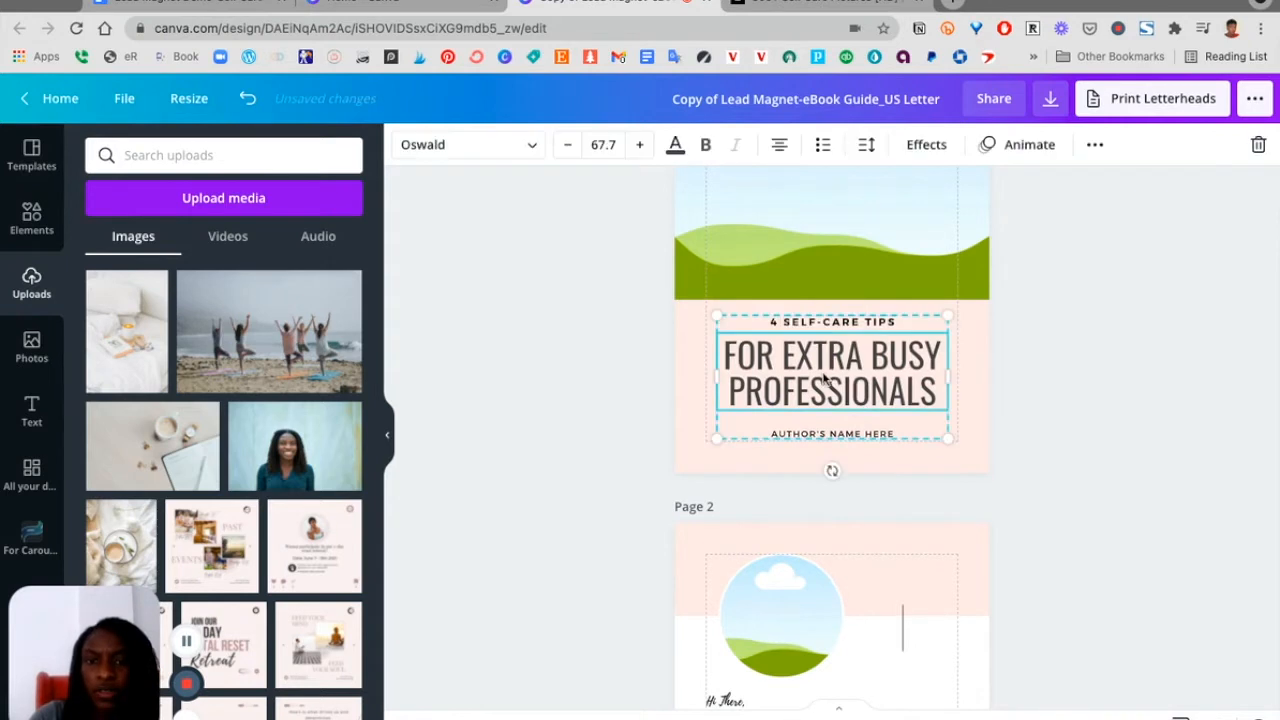
Set the cover headline's line spacing to 1.2
left_click(825, 372)
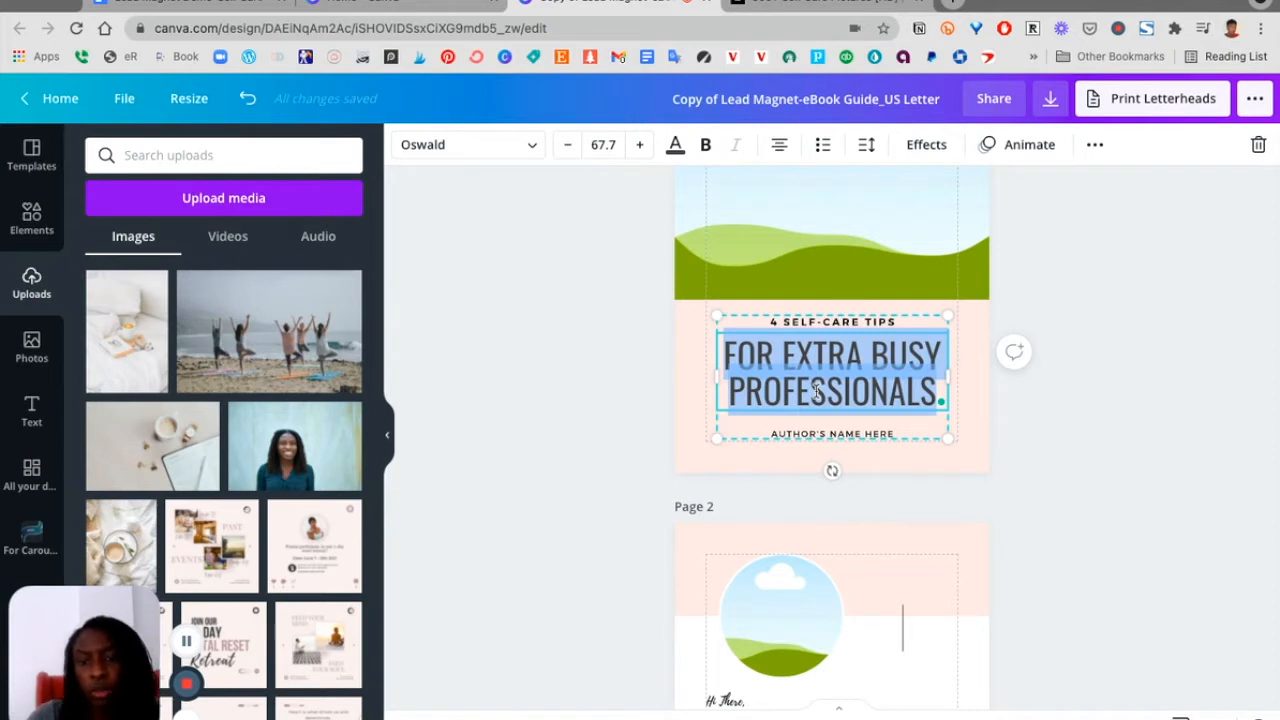
left_click(866, 150)
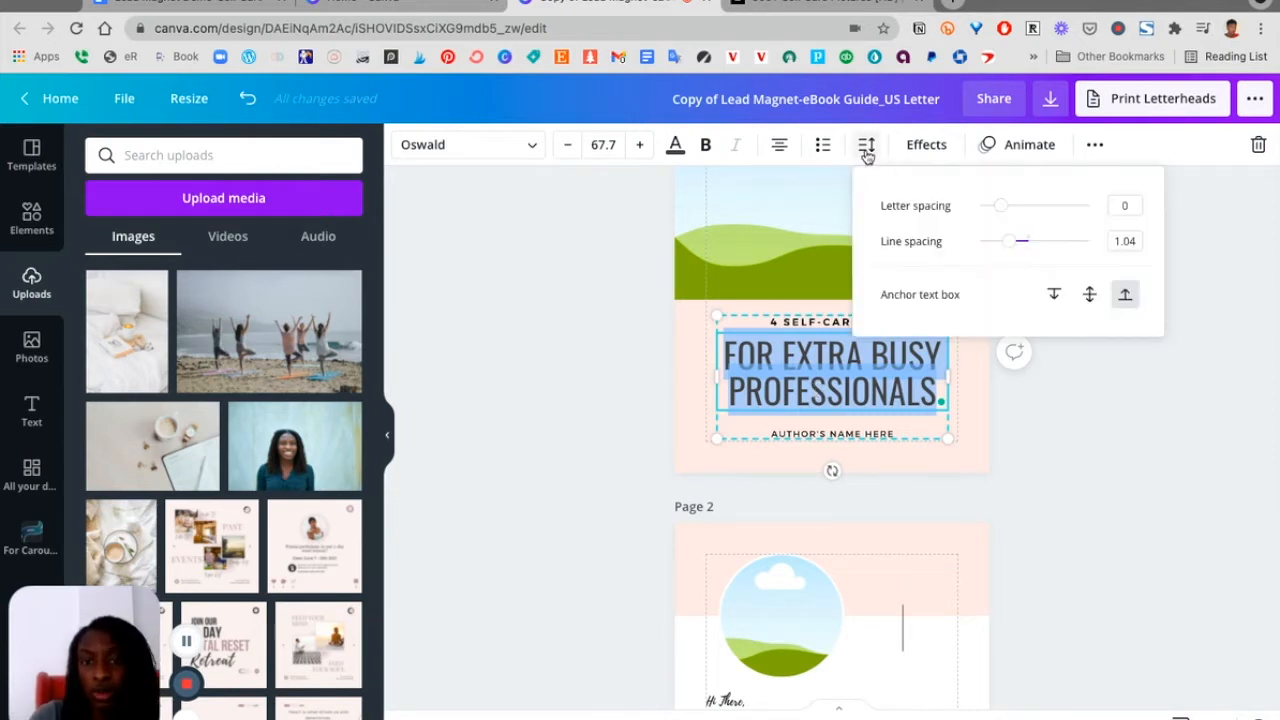
left_click(1130, 241)
type("1.2")
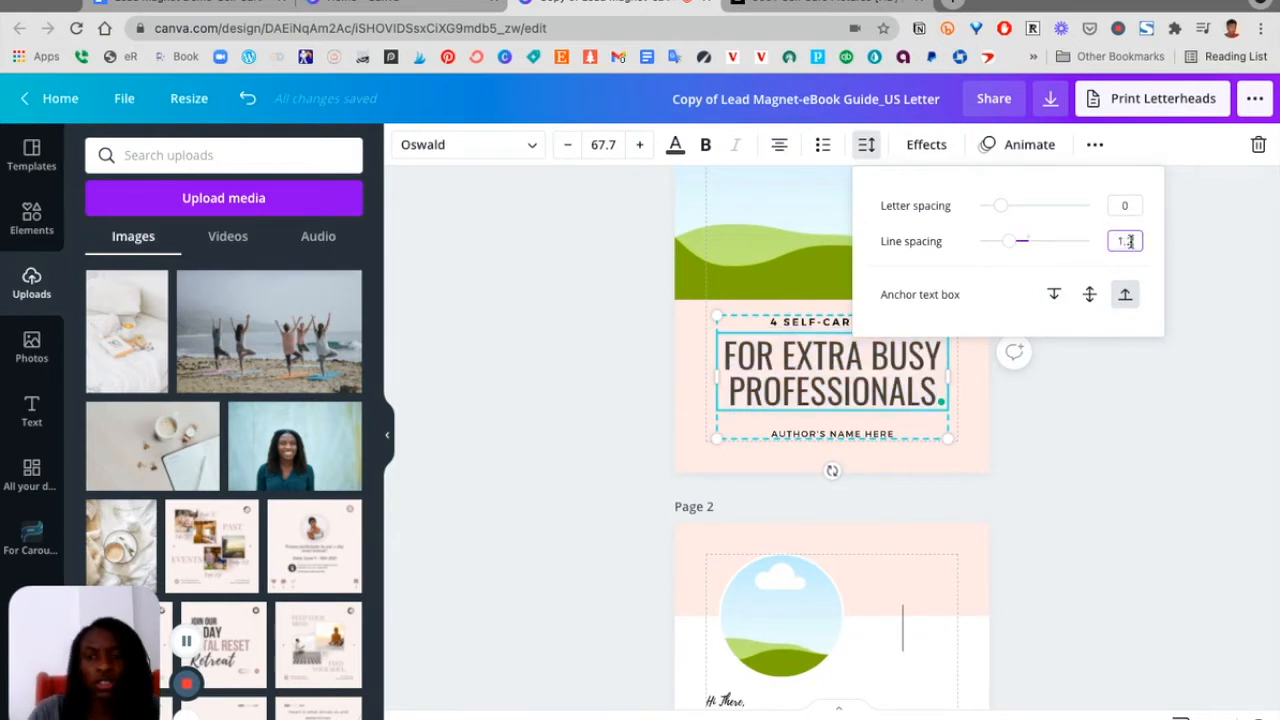
key("Return")
left_click(1071, 443)
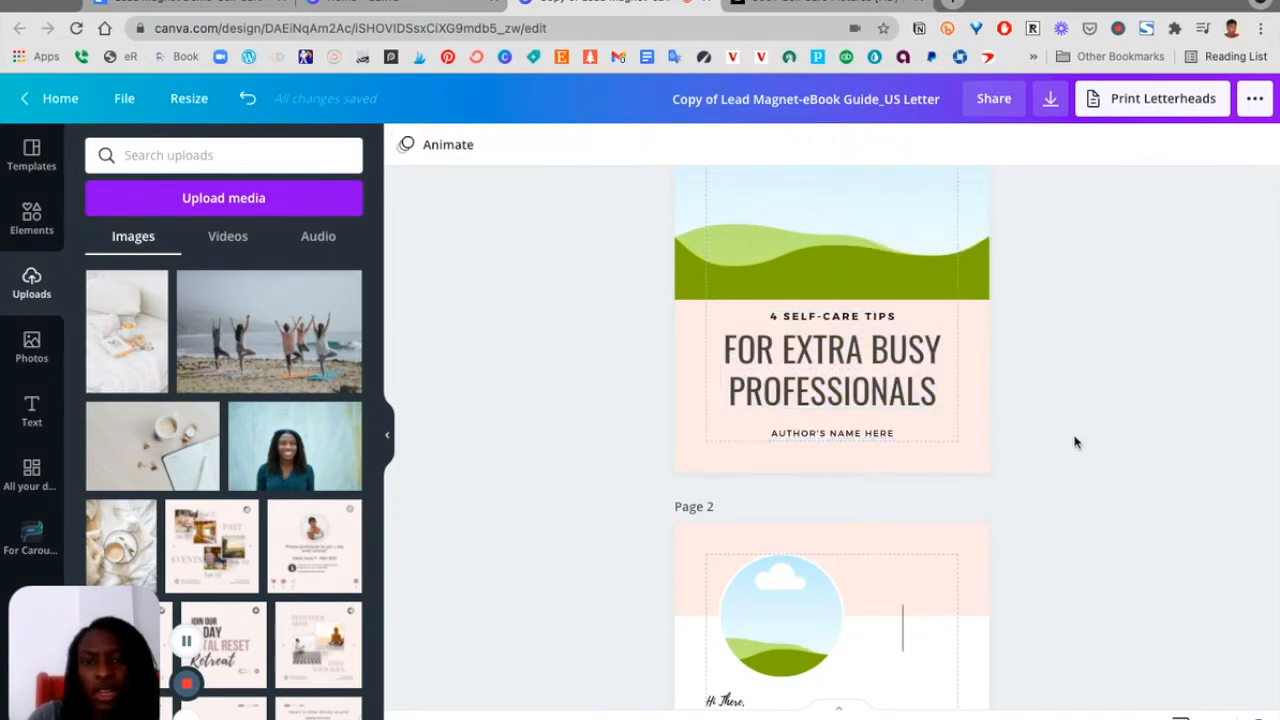
Replace the cover's author name placeholder with the author's full name
left_click(806, 433)
left_click(806, 433)
type("DAROWAN AKAJAGBOR")
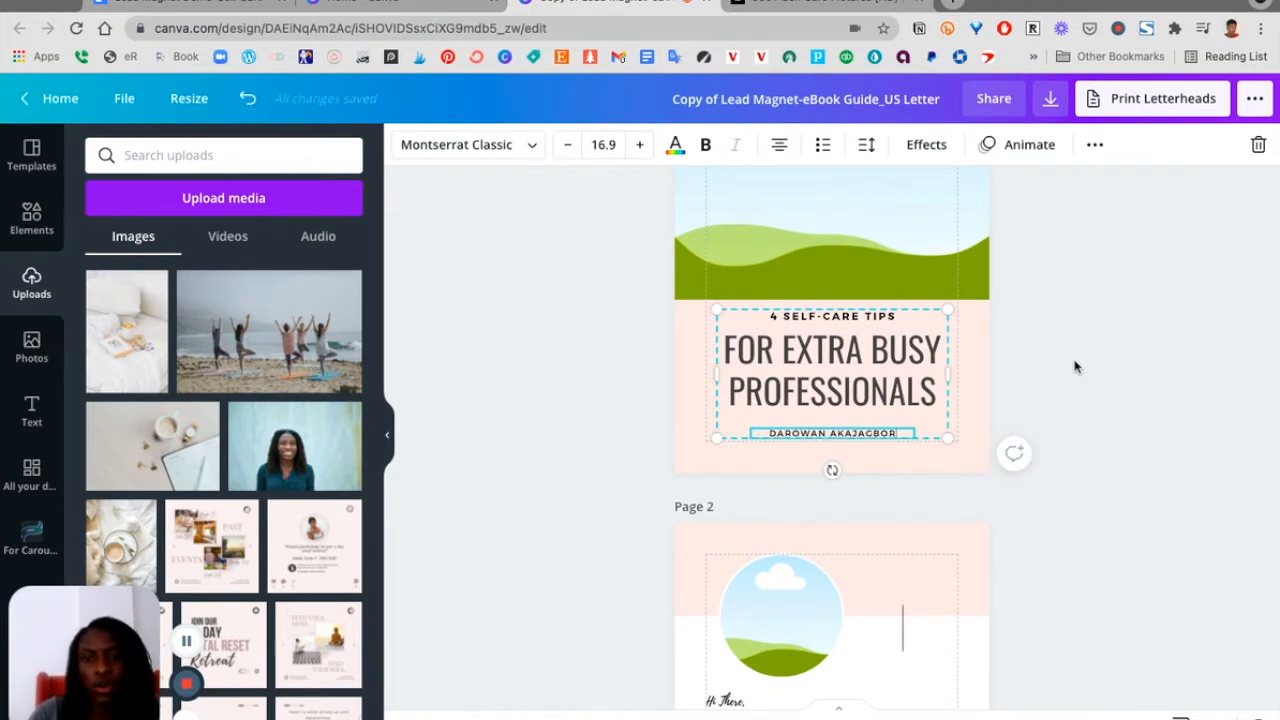
left_click(1075, 367)
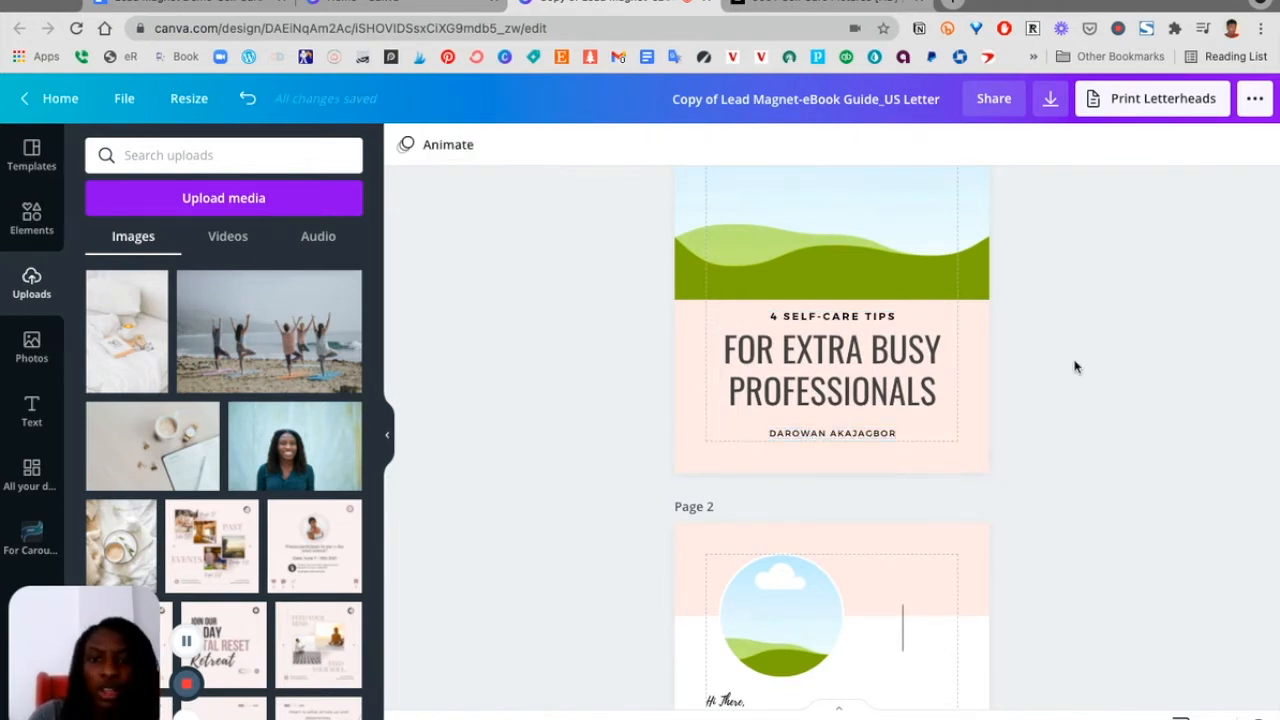
Change the page background colour to the light pink swatch from the DD Brand V2 palette on all pages
left_click(983, 367)
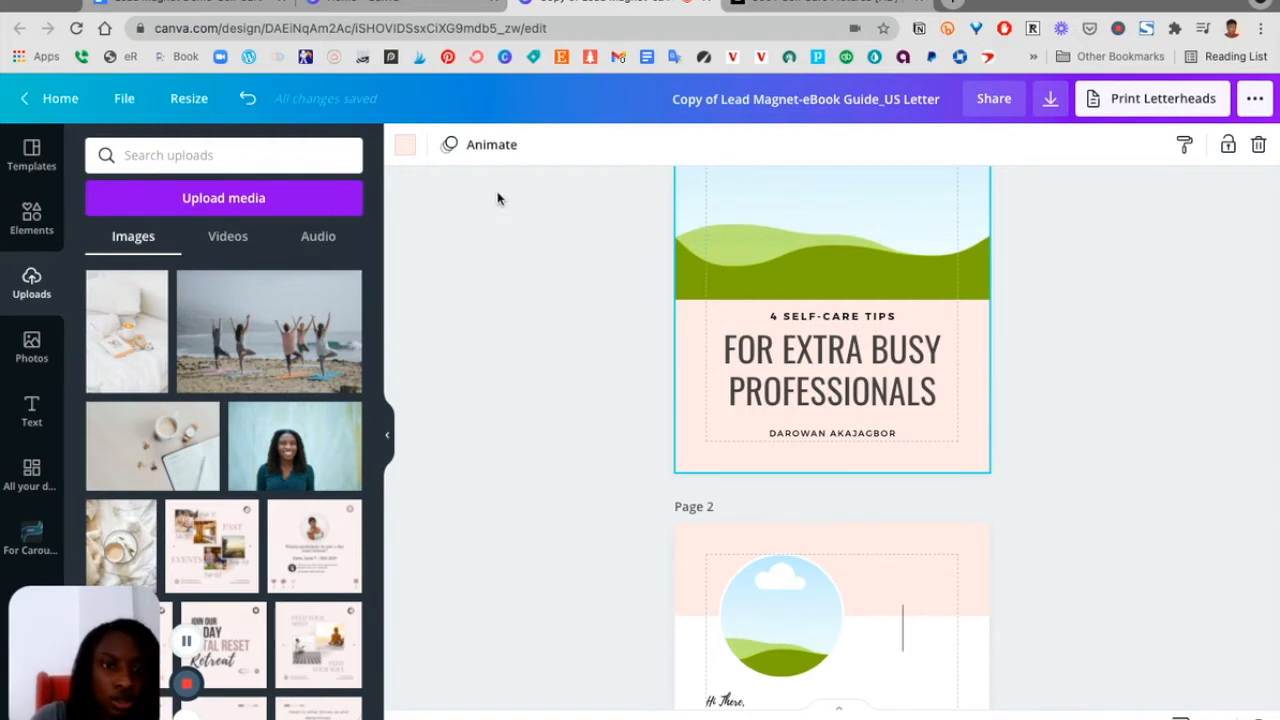
left_click(404, 146)
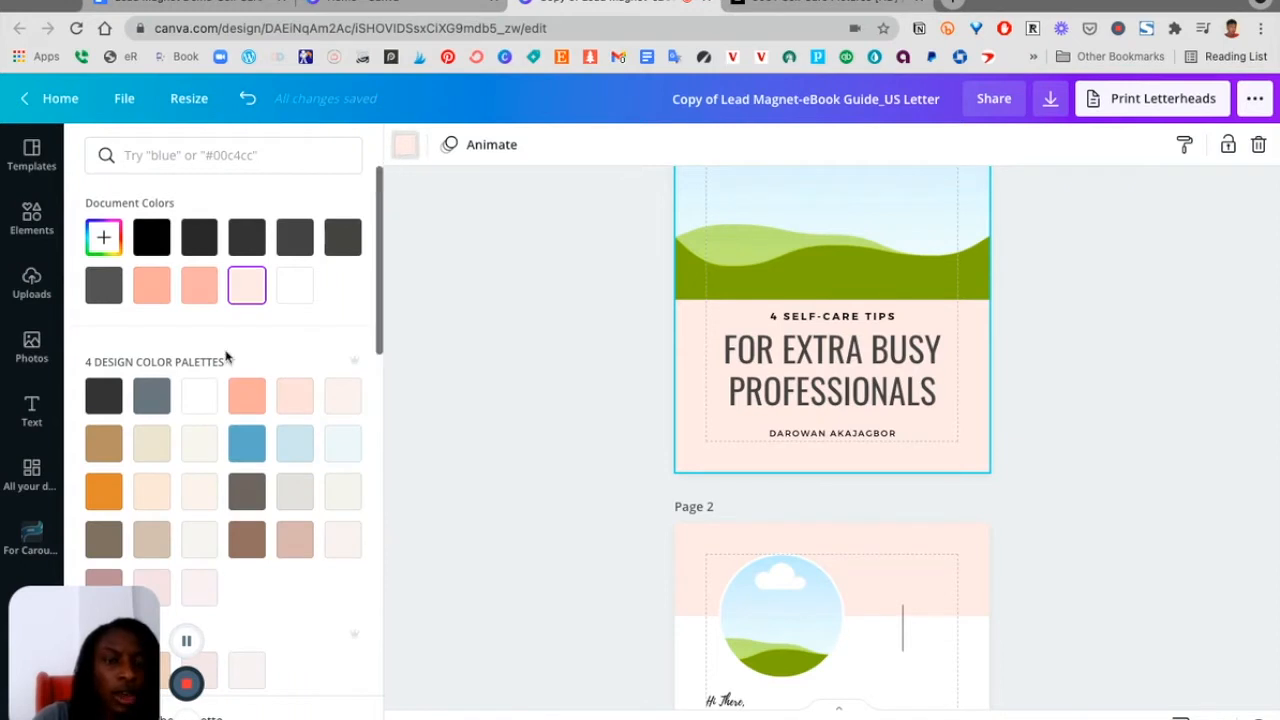
scroll(226, 357, "down", 5)
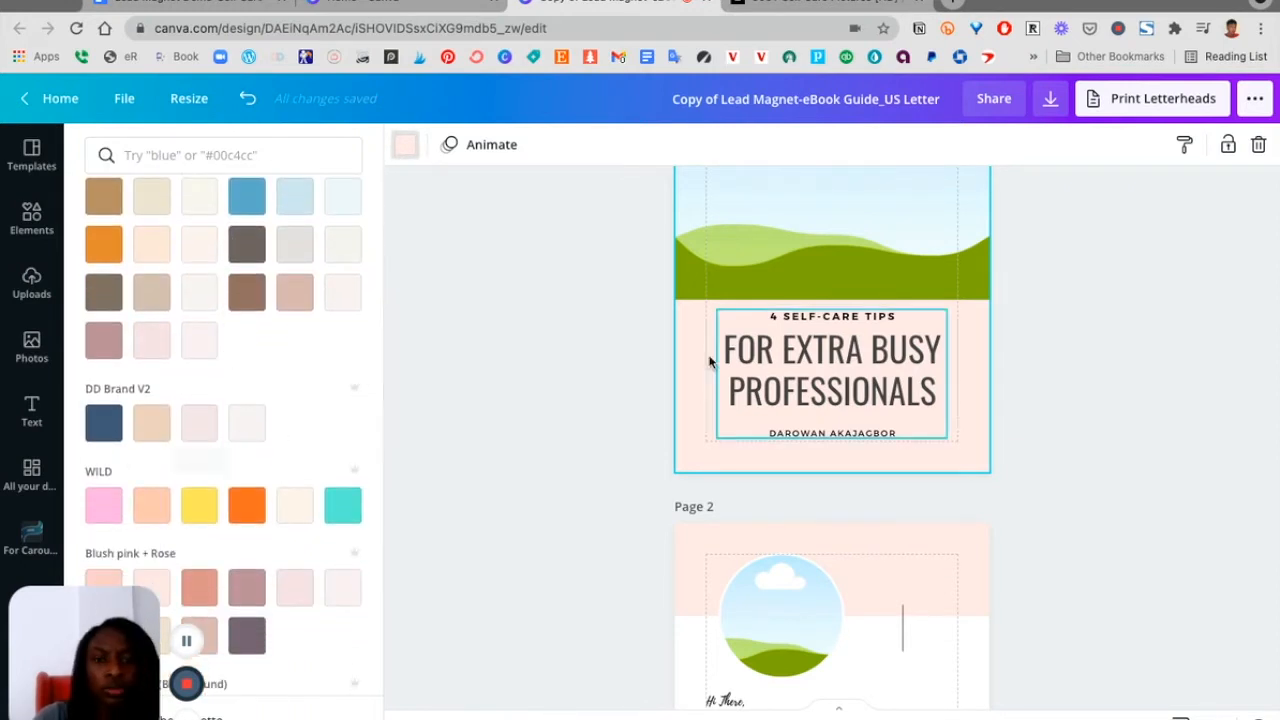
scroll(700, 370, "down", 15)
scroll(688, 380, "up", 10)
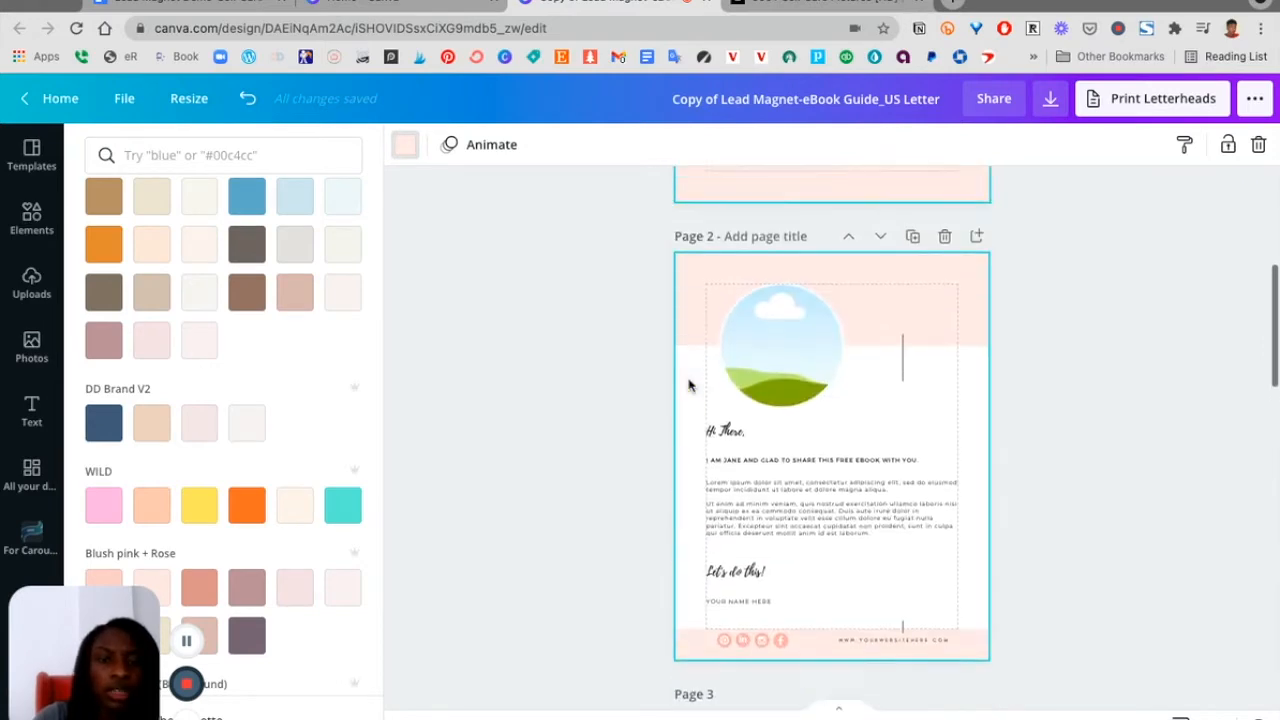
left_click(199, 423)
scroll(730, 497, "up", 4)
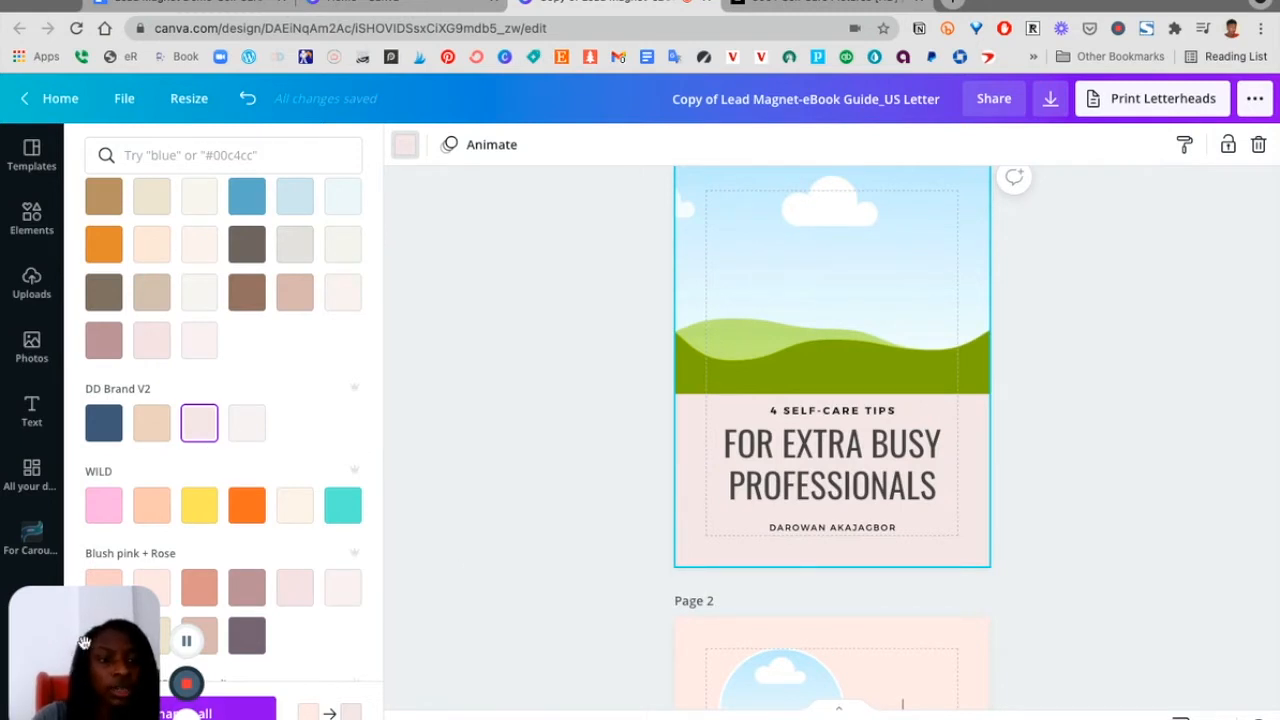
left_click_drag(73, 582, 73, 266)
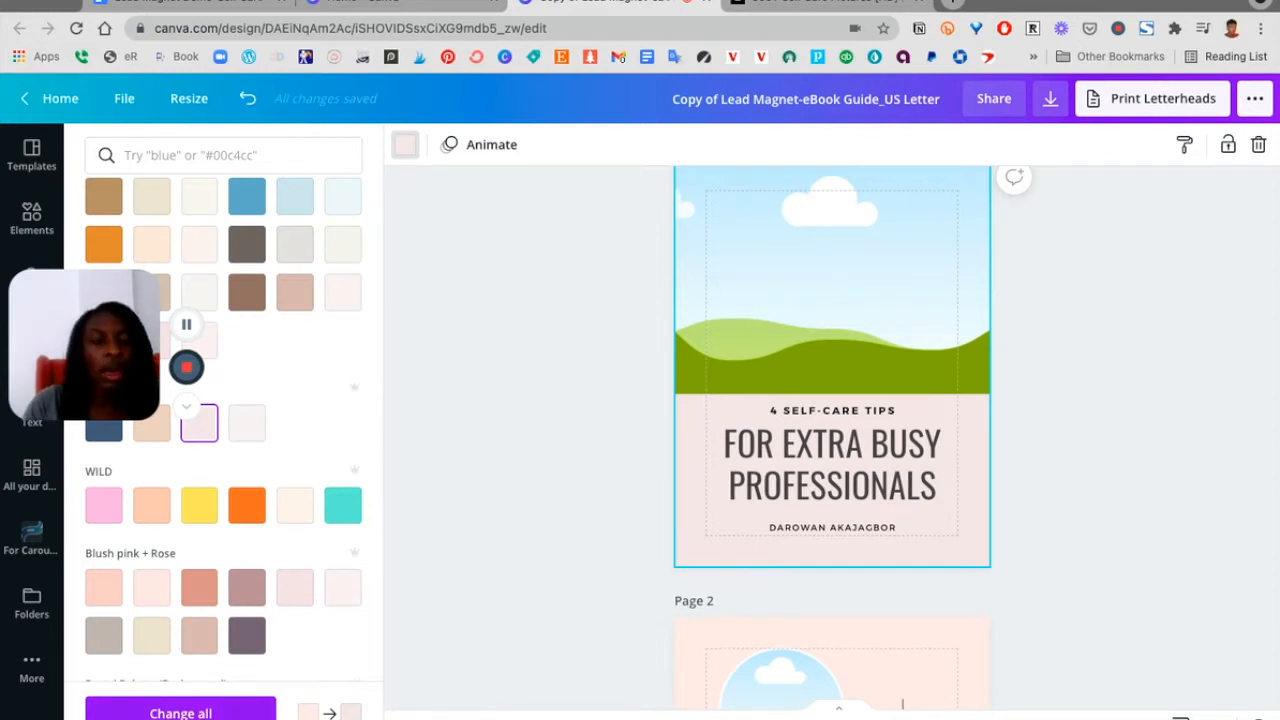
left_click(184, 712)
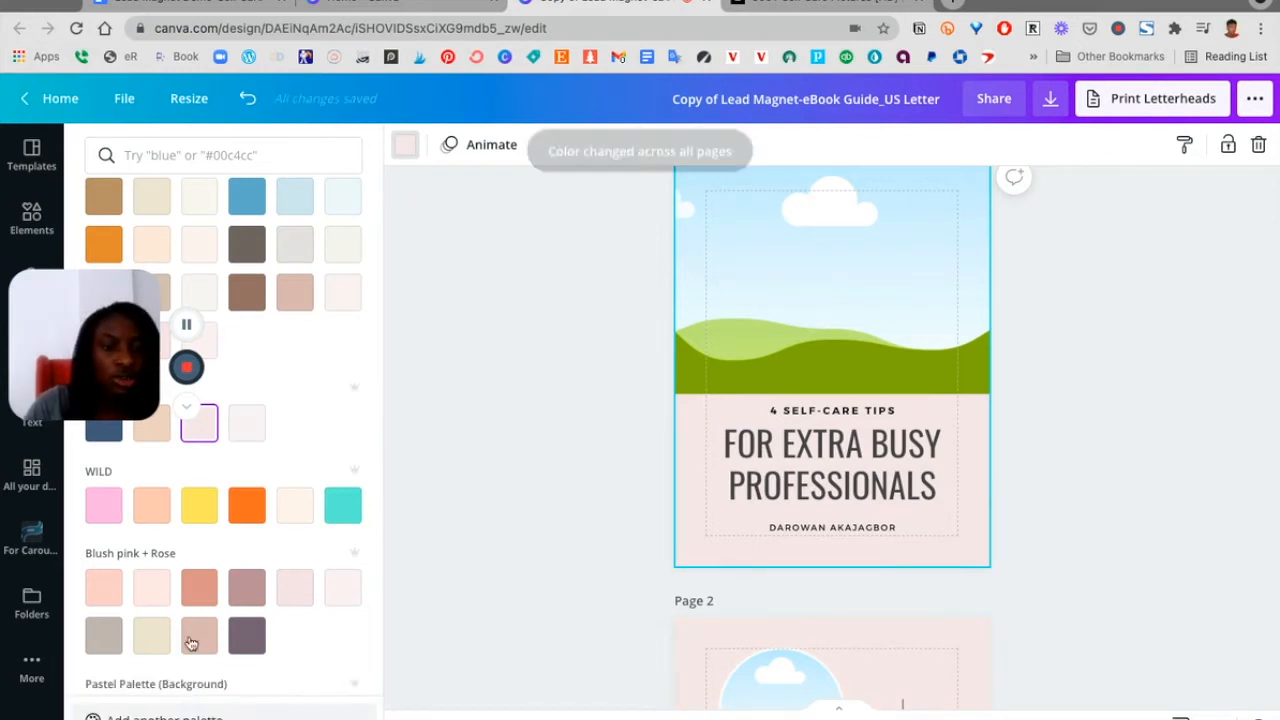
left_click_drag(82, 349, 82, 634)
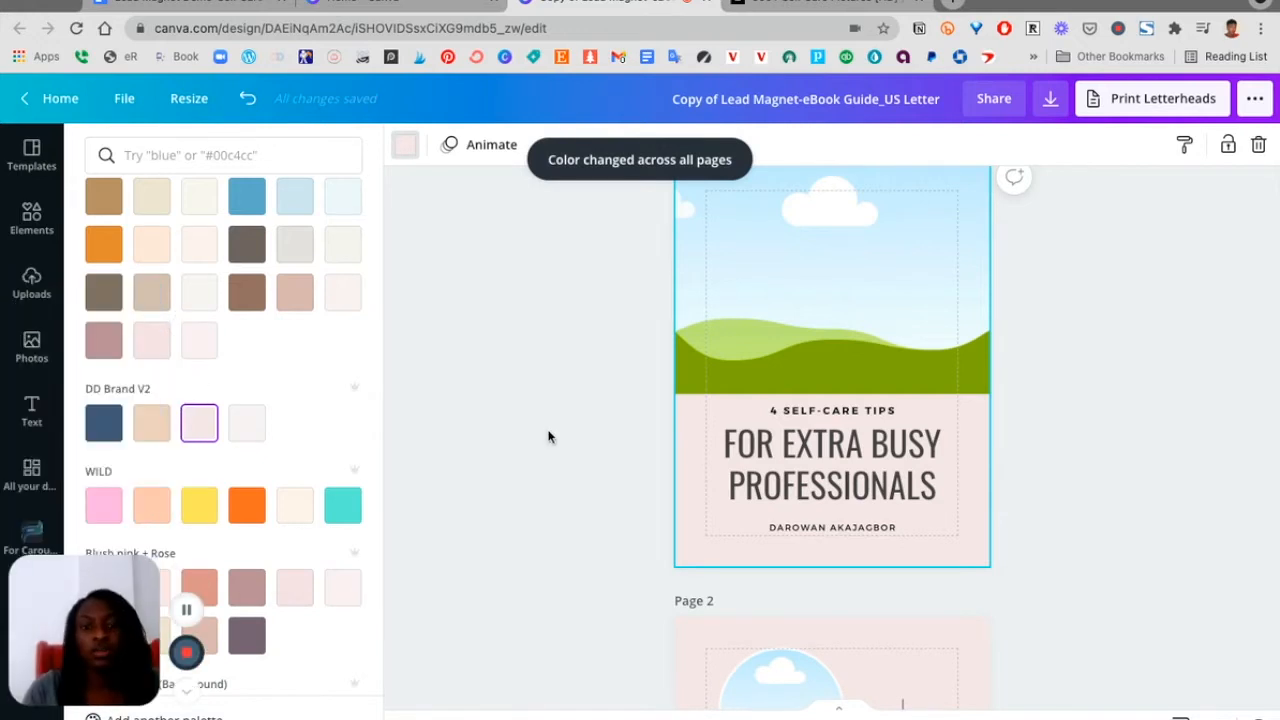
left_click(515, 506)
Replace the cover's header image with the uploaded coffee-cup-on-bed photo
scroll(515, 506, "down", 5)
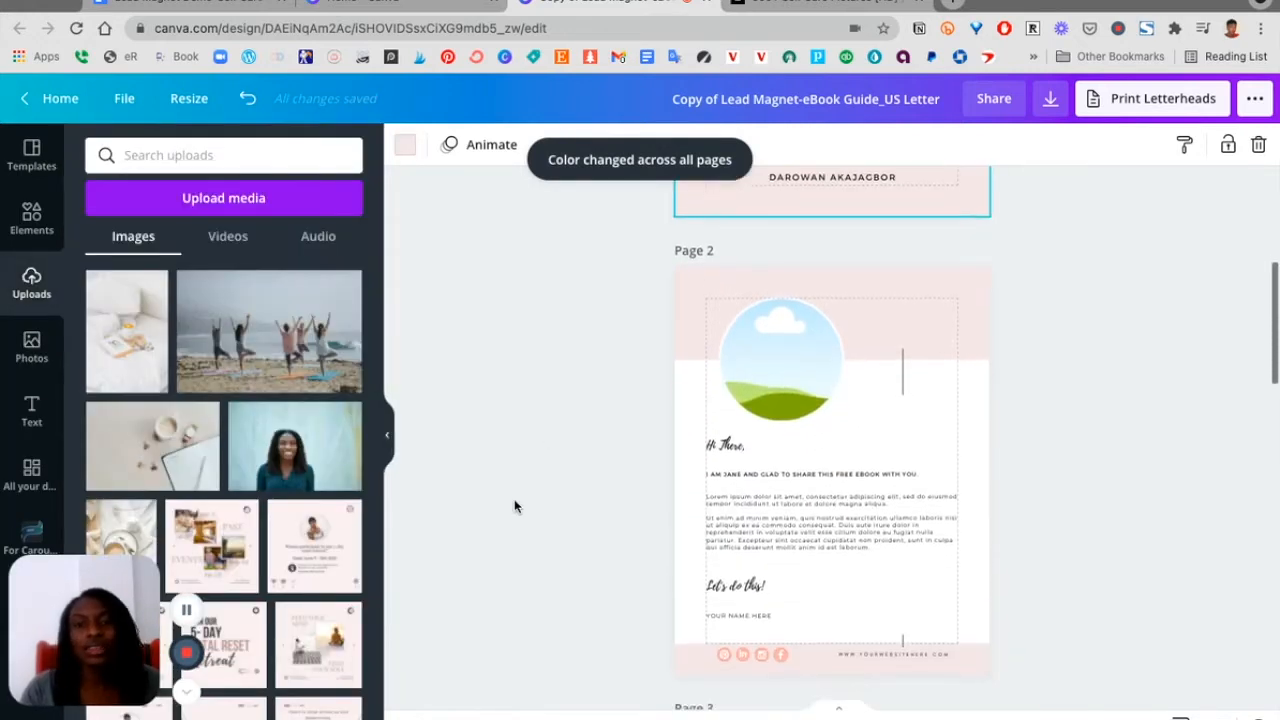
scroll(515, 506, "down", 2)
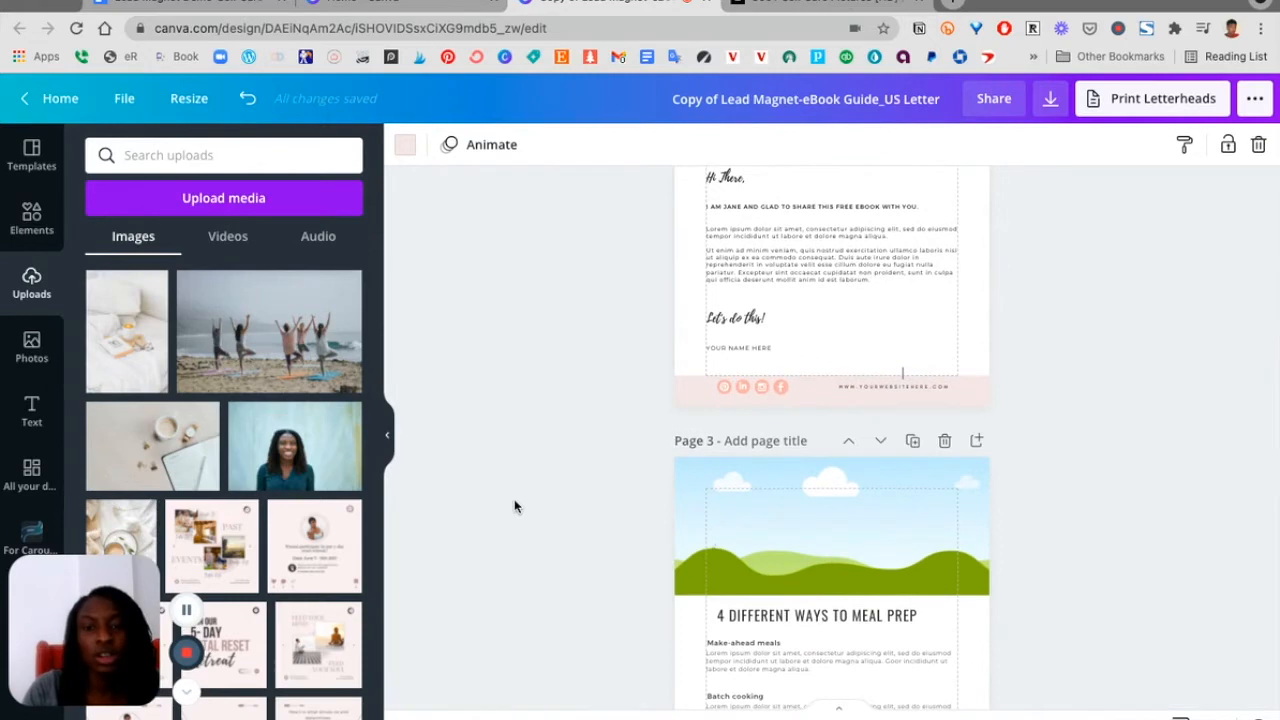
scroll(515, 506, "up", 5)
scroll(515, 506, "up", 3)
scroll(515, 506, "down", 1)
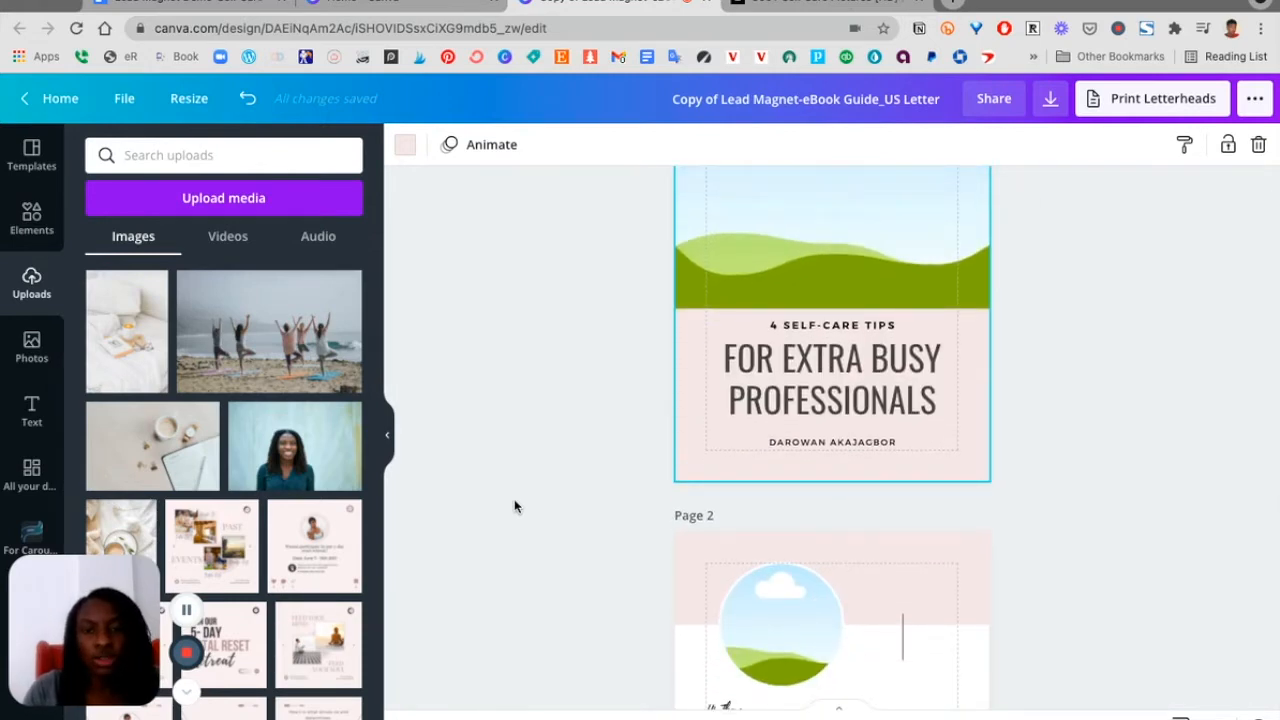
scroll(1012, 410, "up", 3)
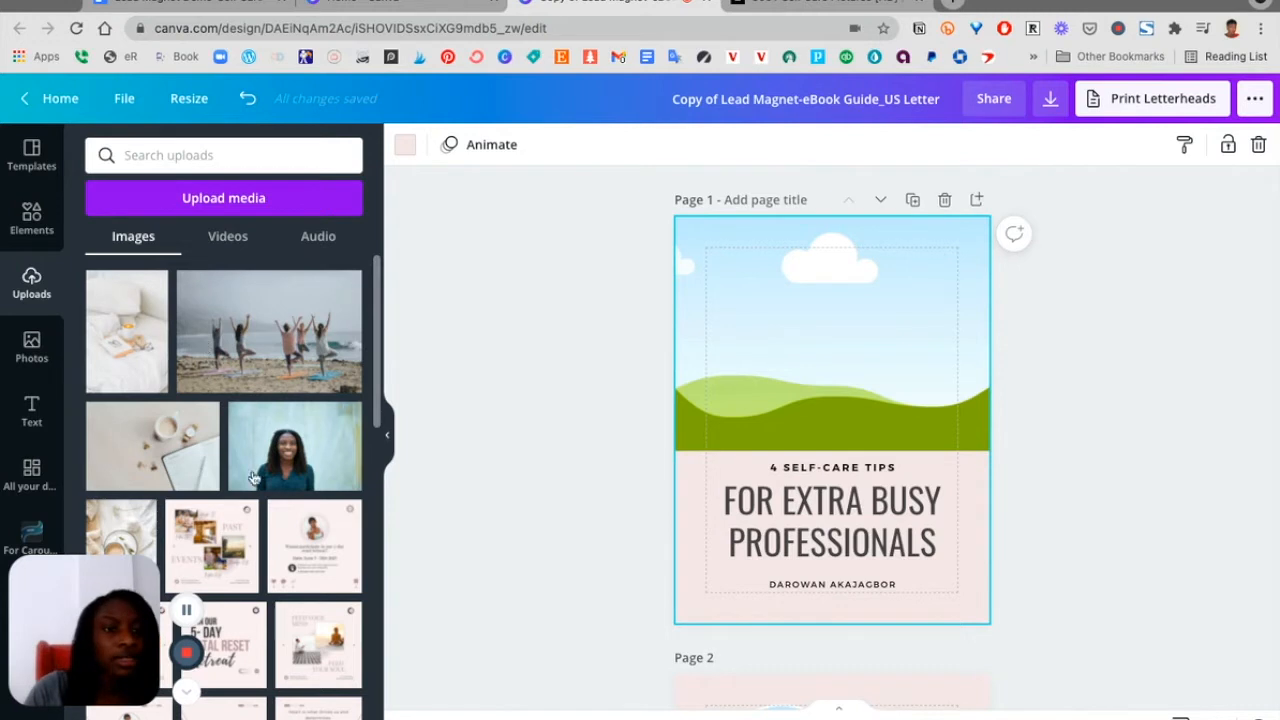
scroll(110, 445, "down", 2)
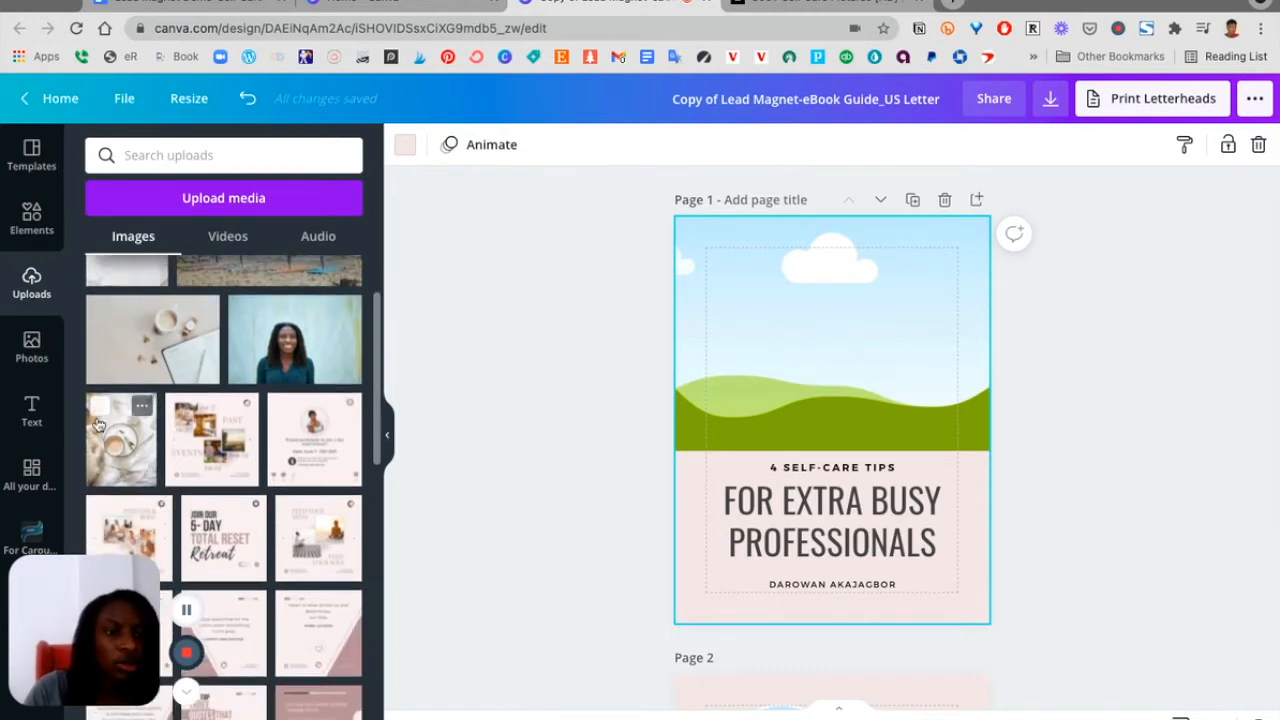
left_click_drag(112, 440, 830, 330)
left_click(1214, 428)
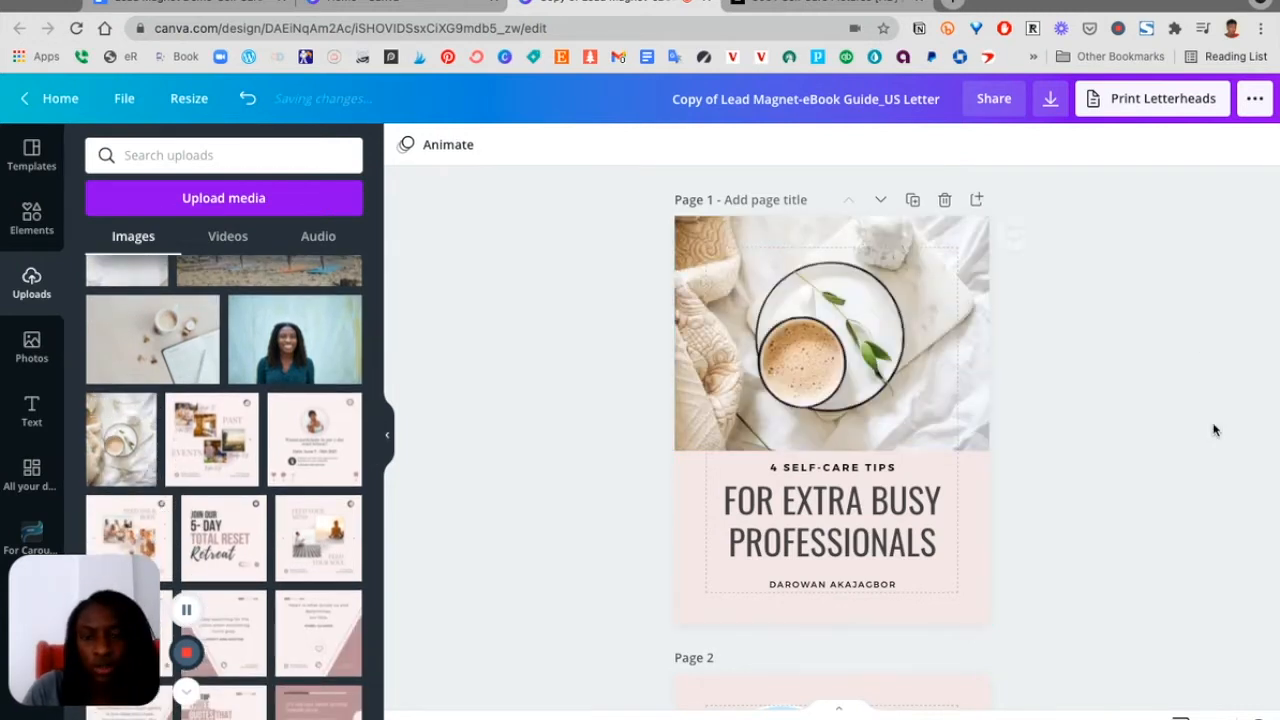
Place the uploaded portrait photo into page 2's circular frame and shift it within the frame
scroll(1103, 403, "down", 1)
scroll(1103, 403, "up", 1)
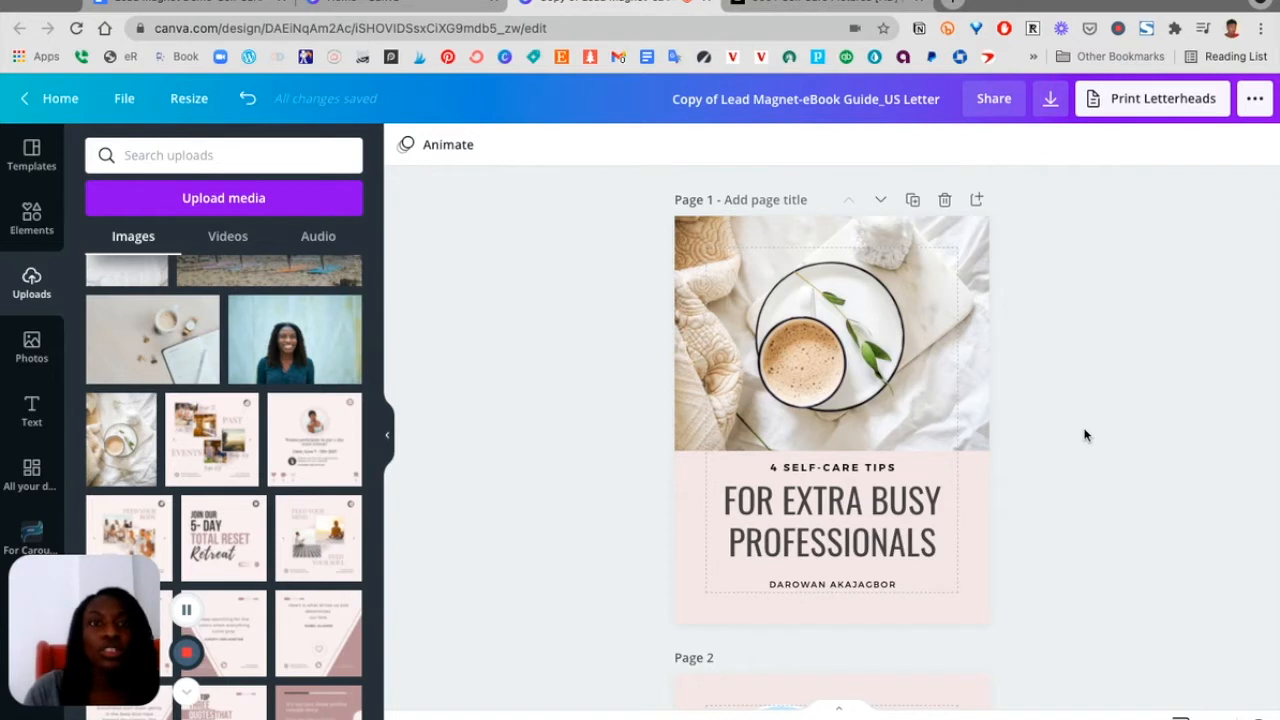
scroll(1085, 435, "down", 1)
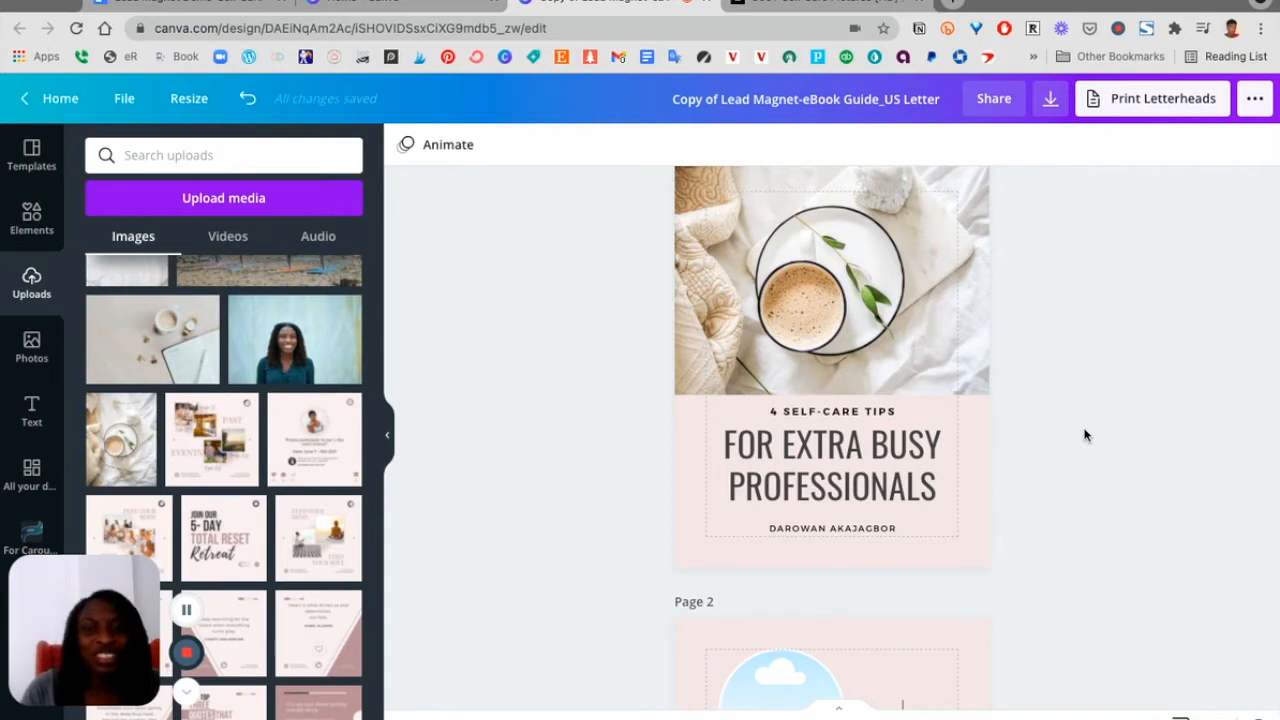
scroll(1085, 435, "down", 7)
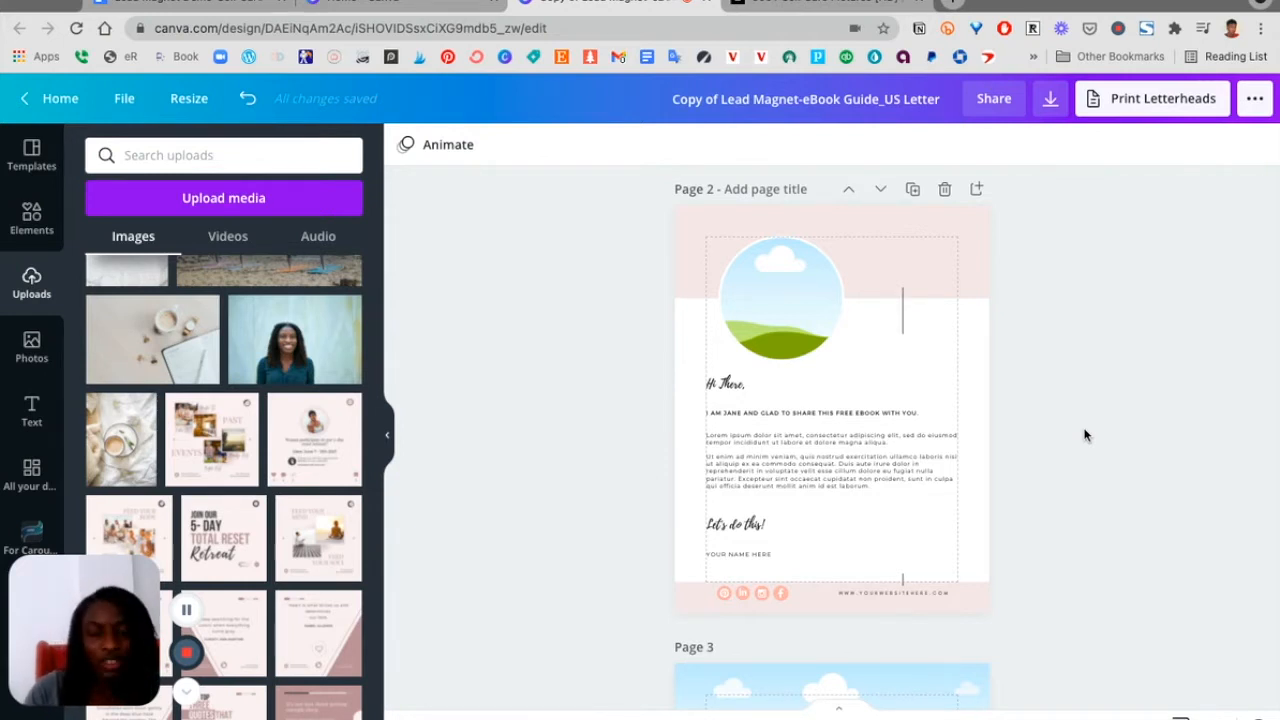
left_click_drag(282, 459, 773, 290)
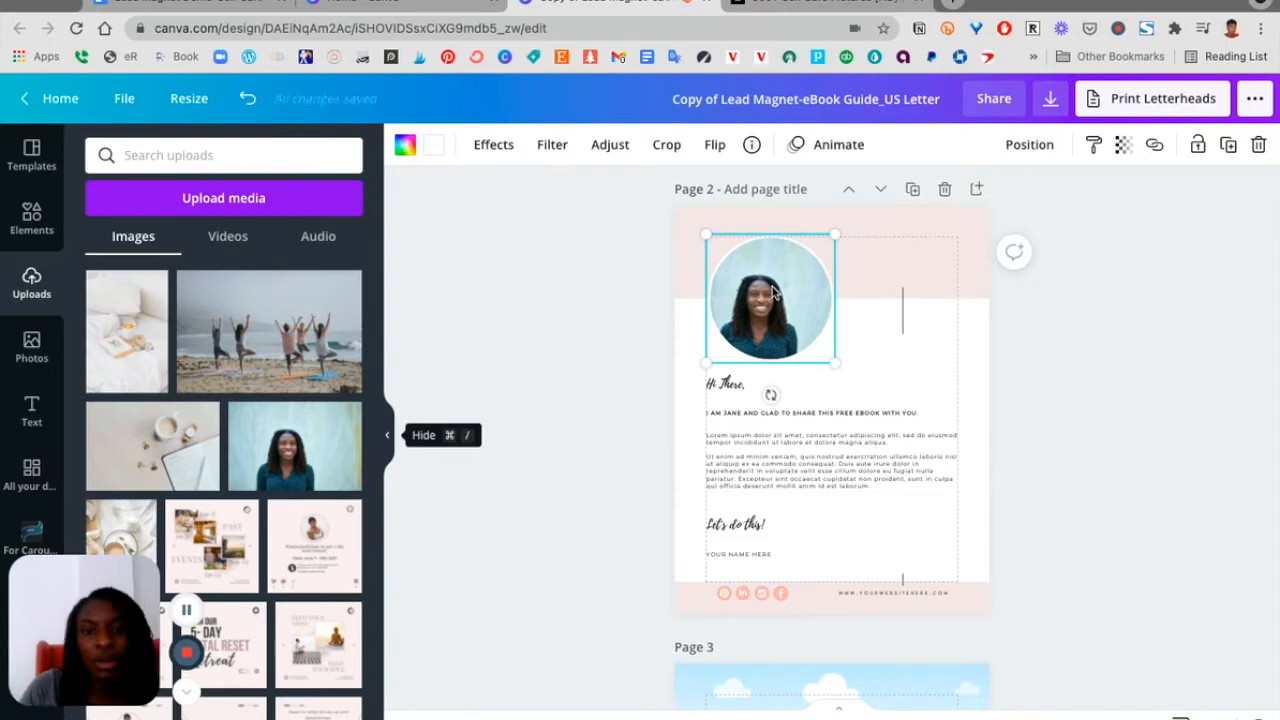
double_click(773, 290)
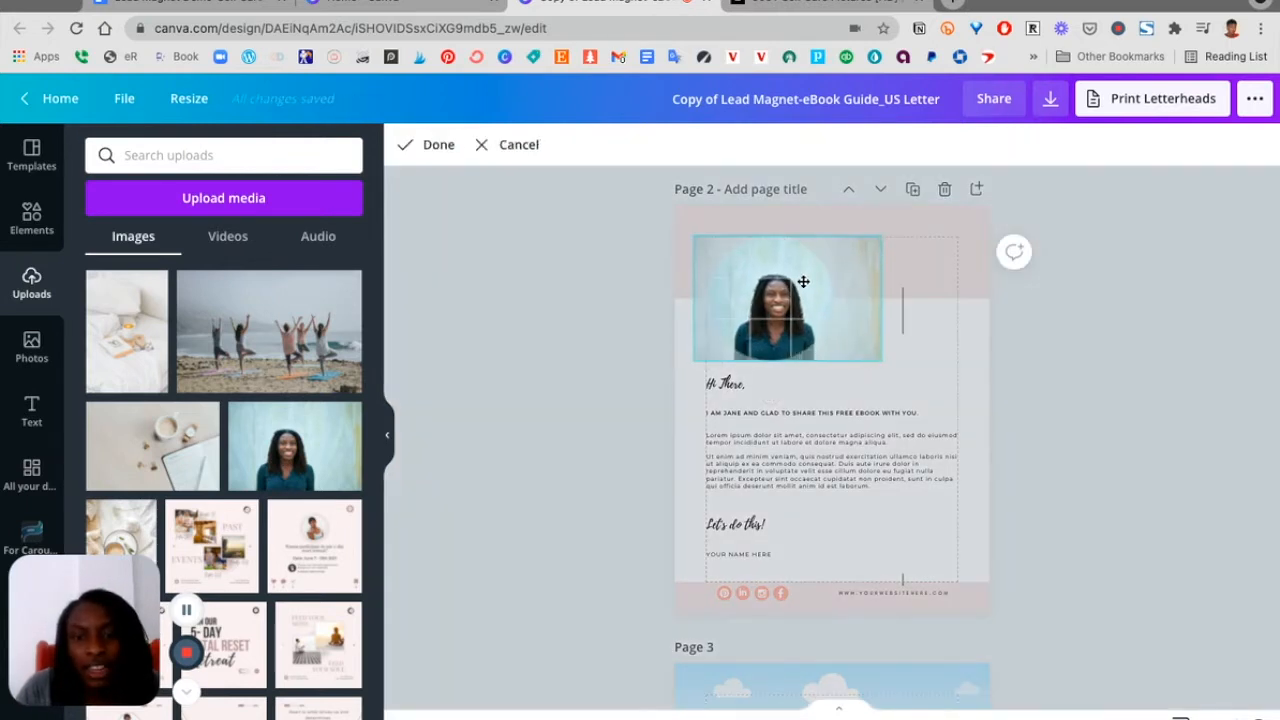
left_click_drag(801, 282, 796, 282)
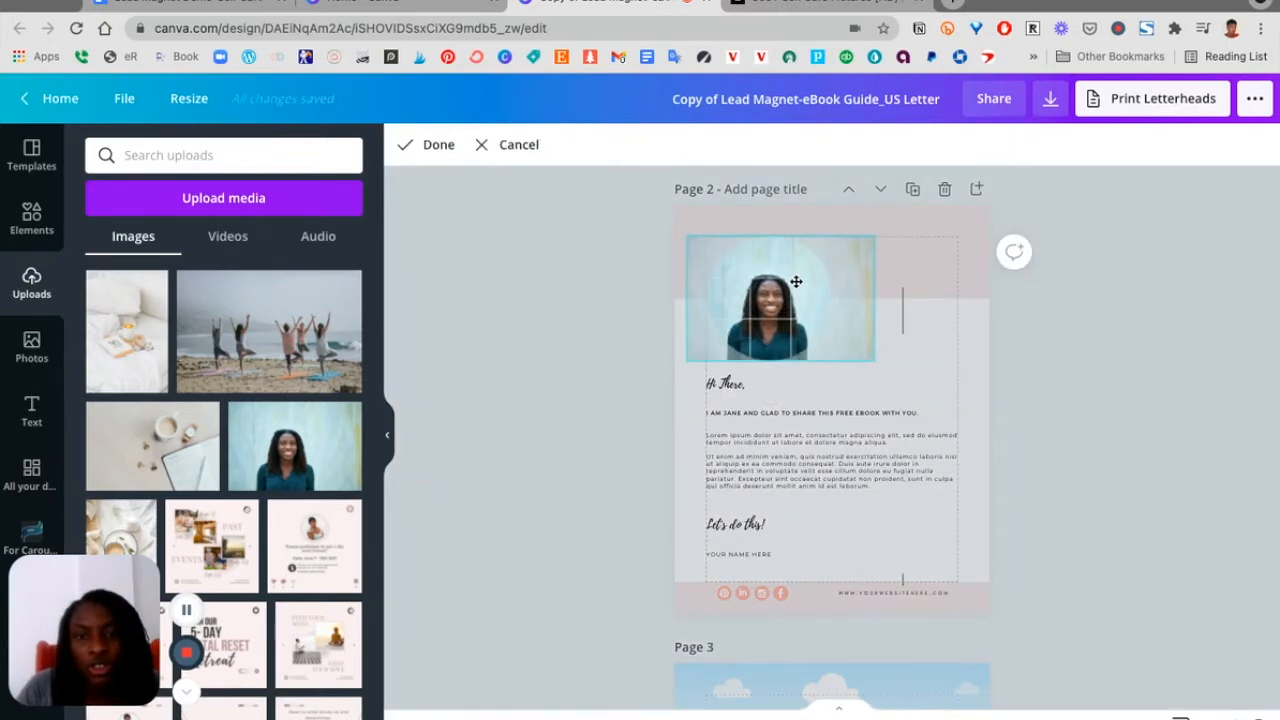
left_click(1143, 414)
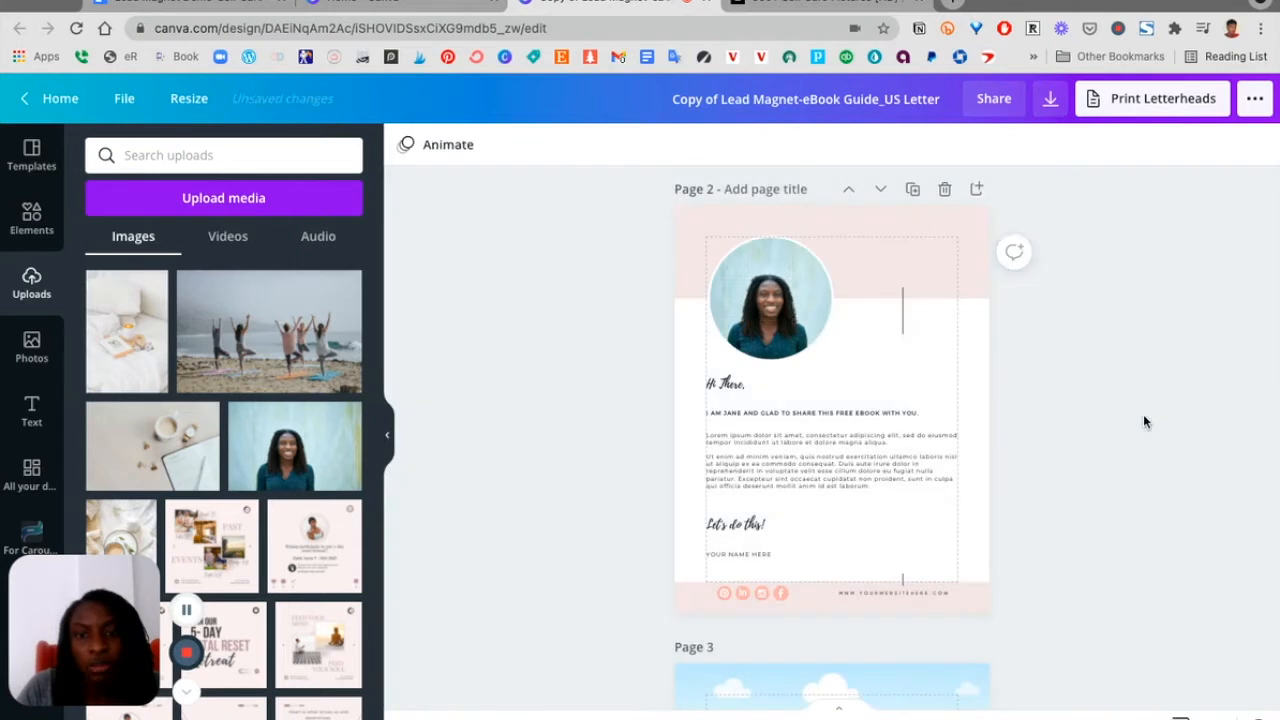
Enlarge the portrait inside page 2's circular frame and recentre it
double_click(752, 308)
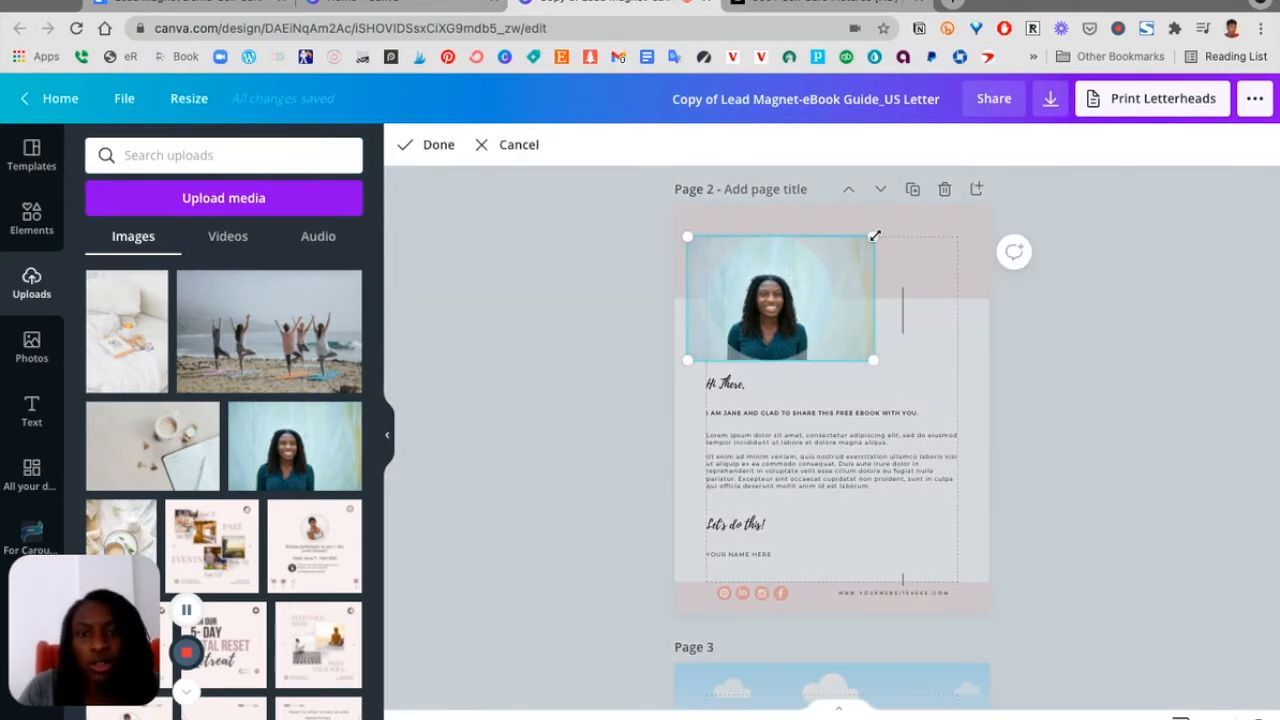
left_click_drag(874, 236, 904, 217)
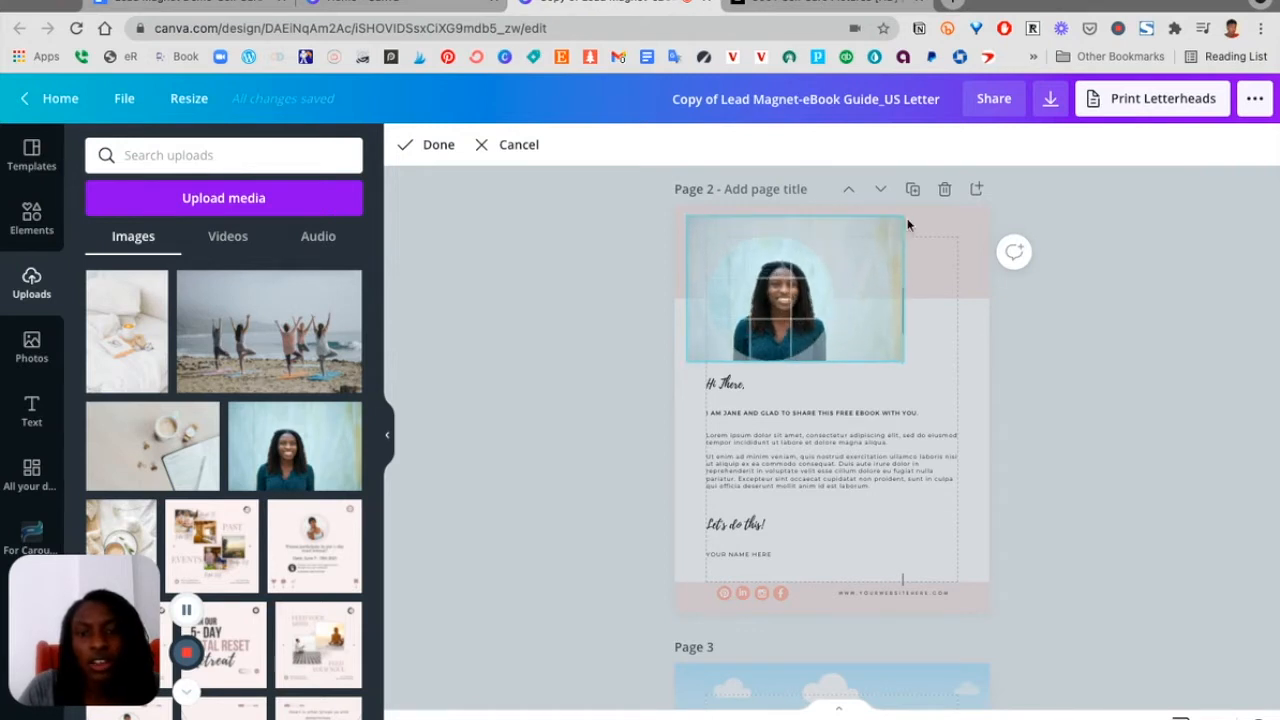
left_click_drag(788, 297, 768, 296)
left_click(1110, 441)
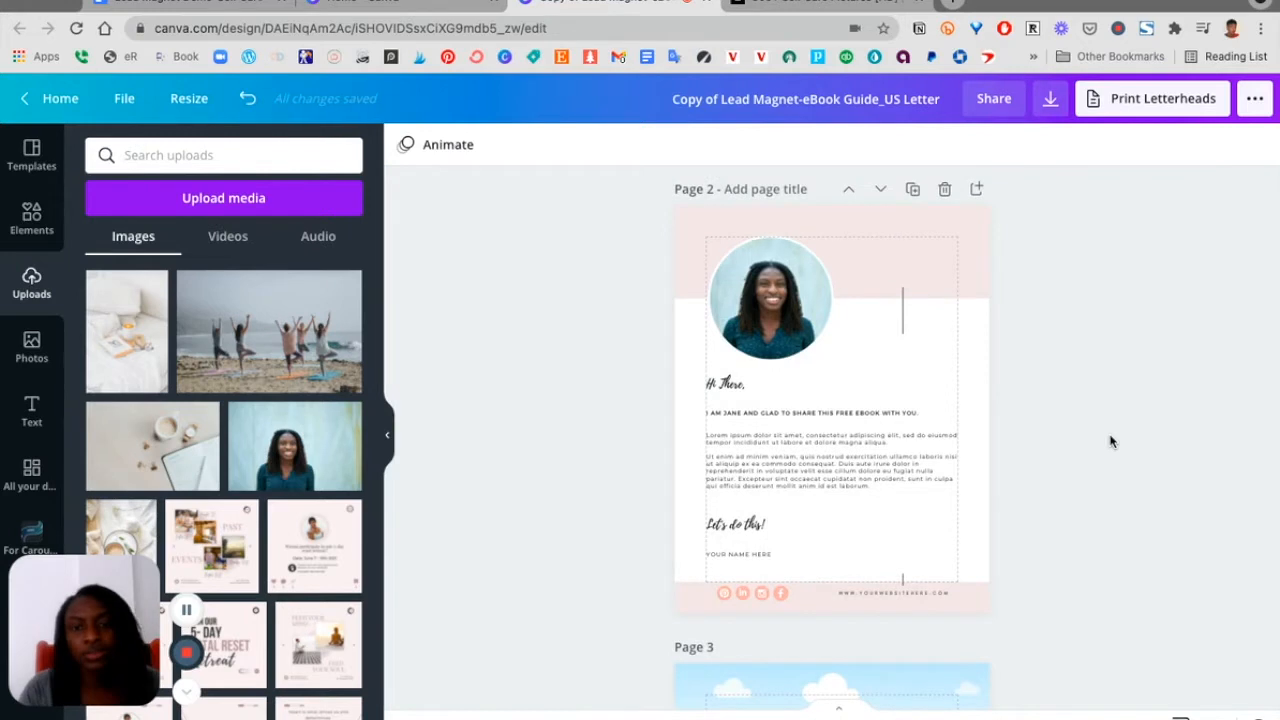
left_click(808, 255)
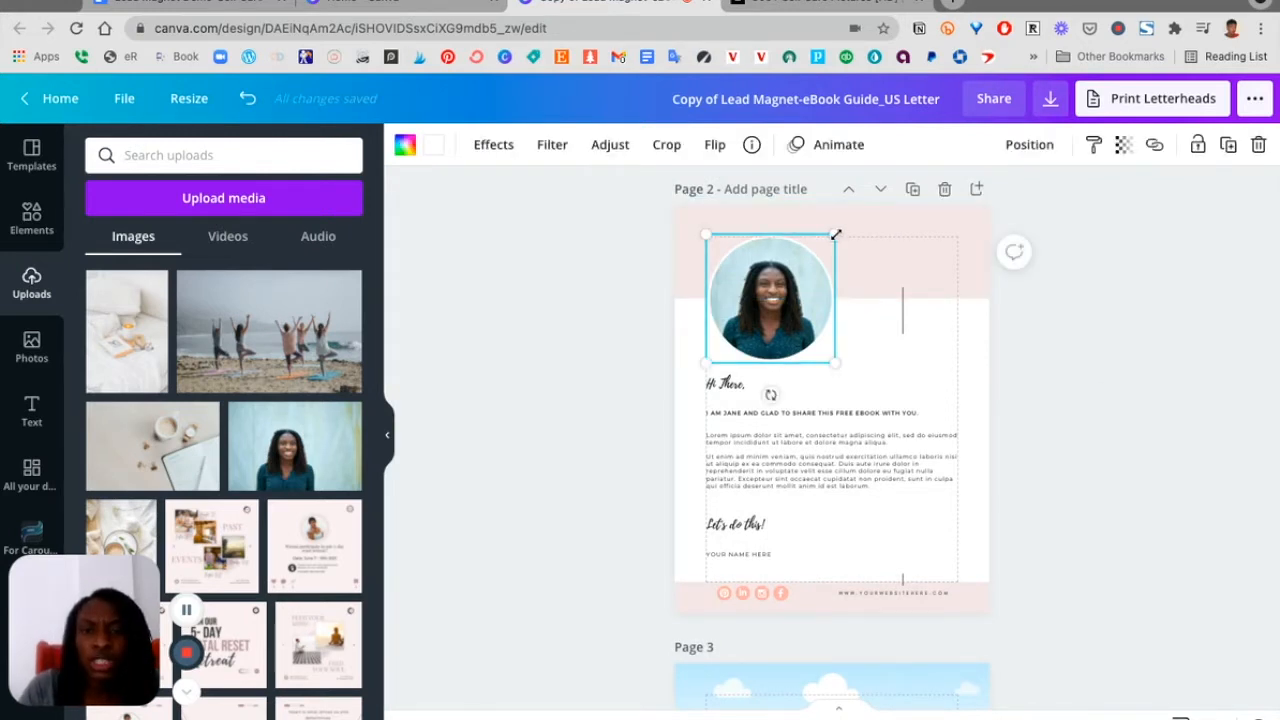
Shrink page 2's circular portrait frame to about 2.5 × 2.5 and nudge it slightly upward
left_click_drag(831, 243, 805, 273)
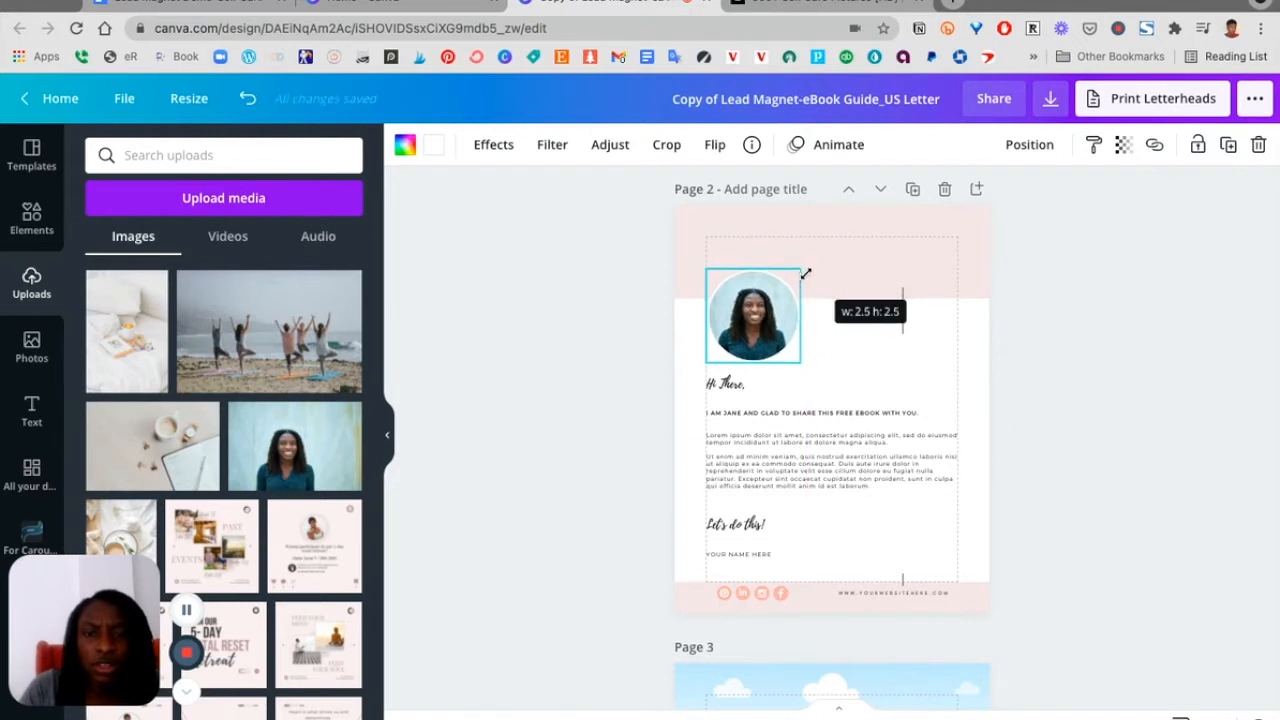
left_click_drag(760, 346, 757, 338)
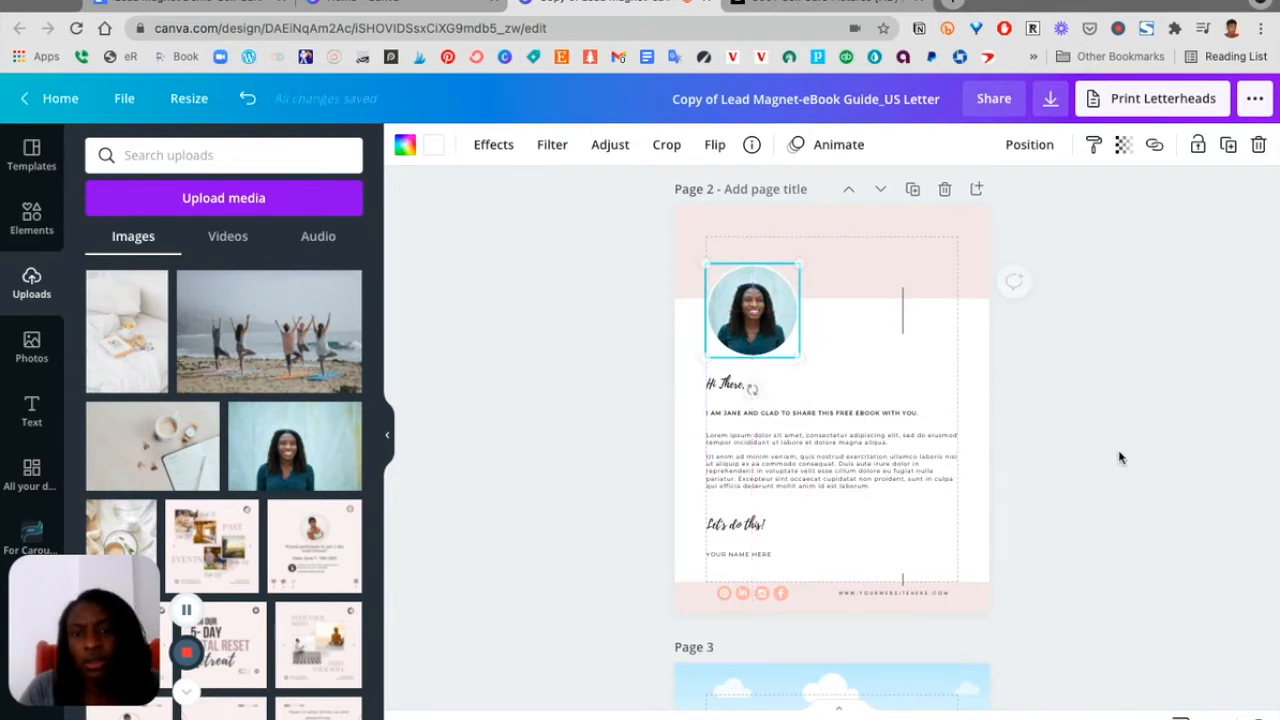
left_click(1163, 489)
Change the "Hi There," heading font on page 2 to Brittany
scroll(1163, 490, "down", 2)
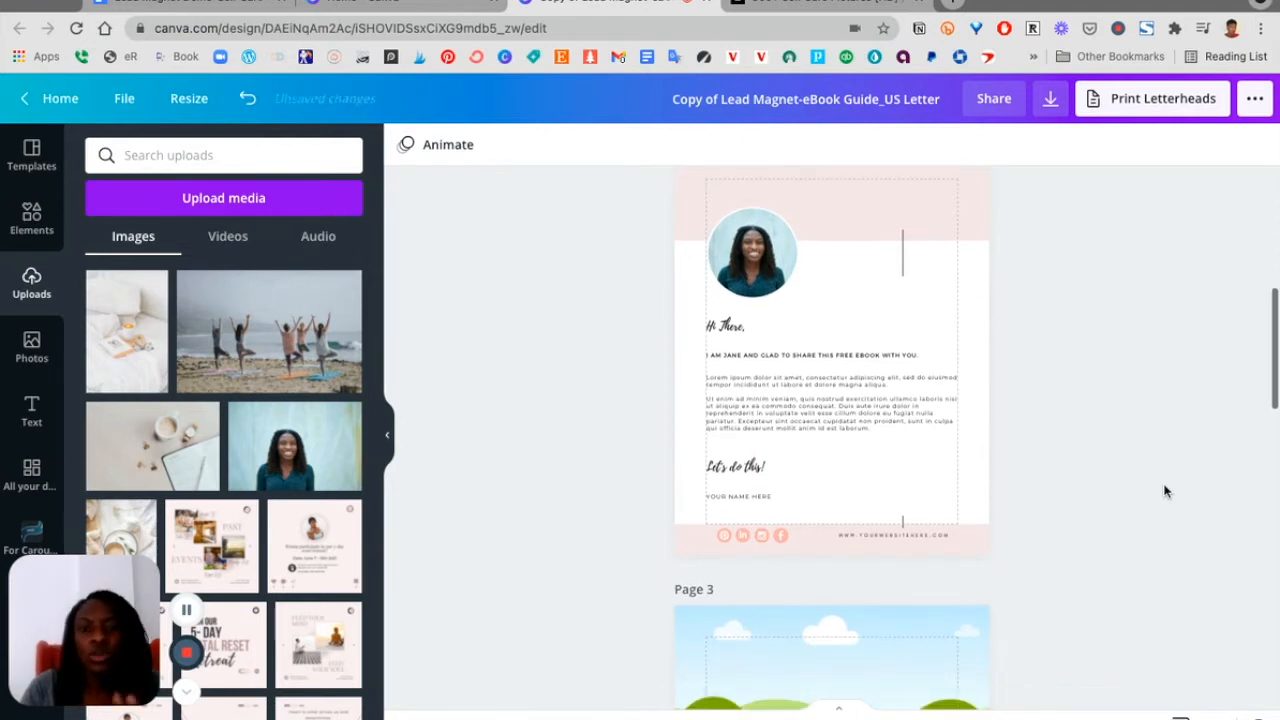
scroll(1163, 489, "up", 1)
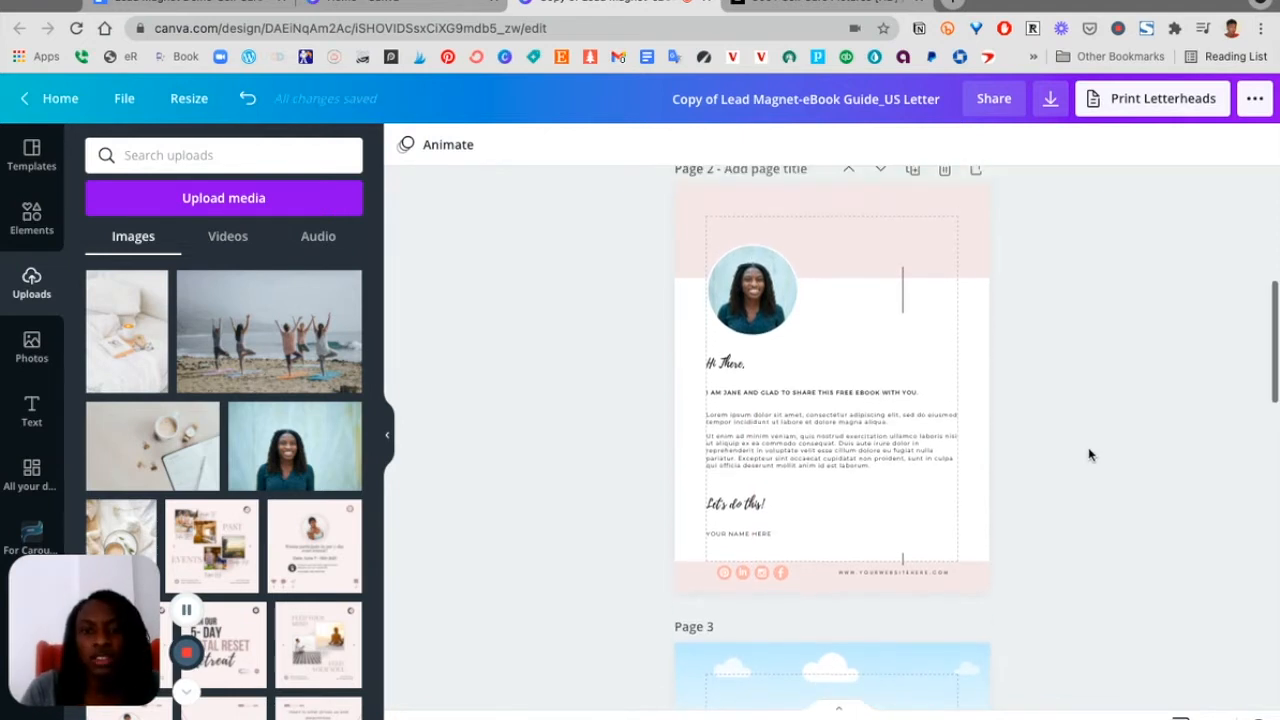
left_click(740, 370)
left_click_drag(938, 718, 952, 718)
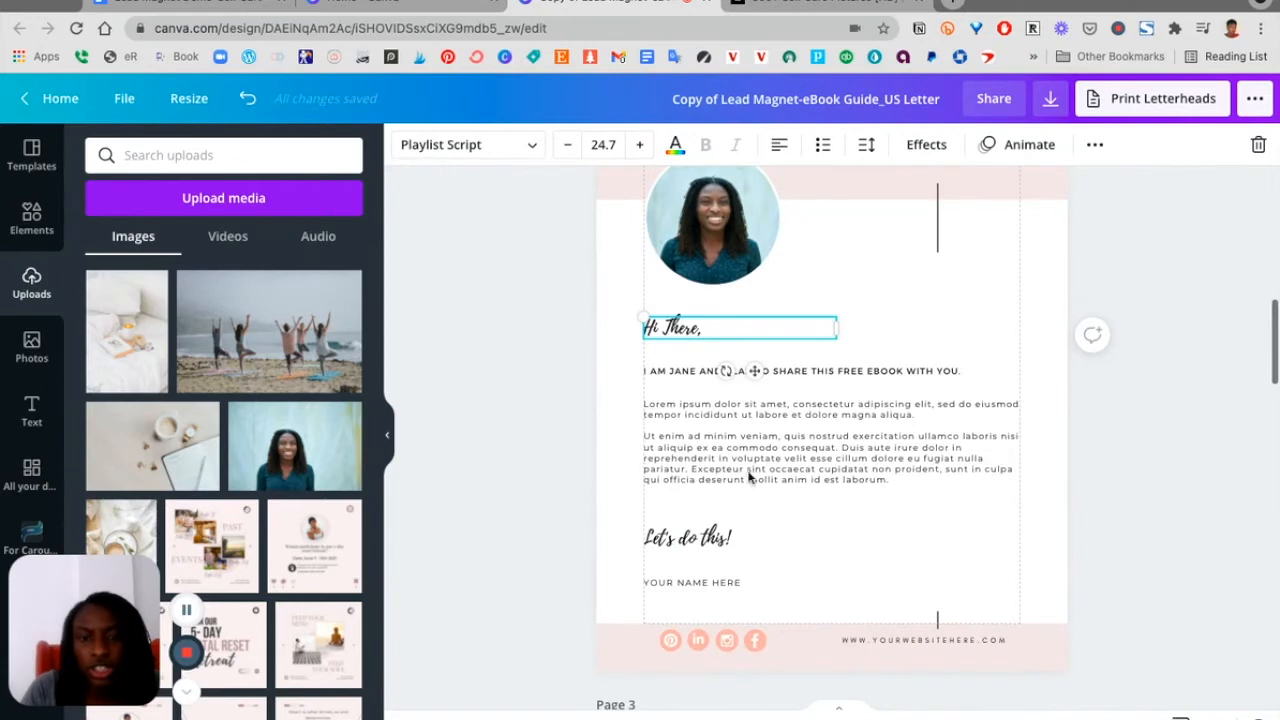
left_click_drag(952, 718, 964, 718)
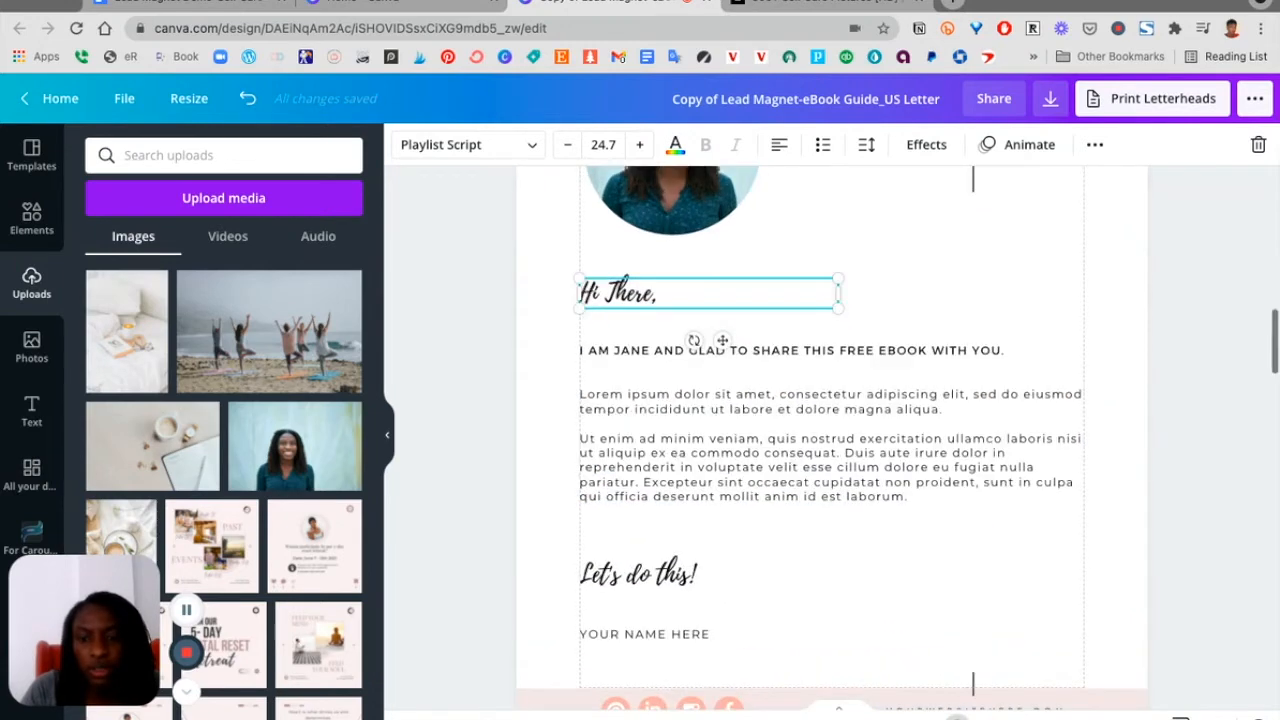
scroll(711, 497, "down", 2)
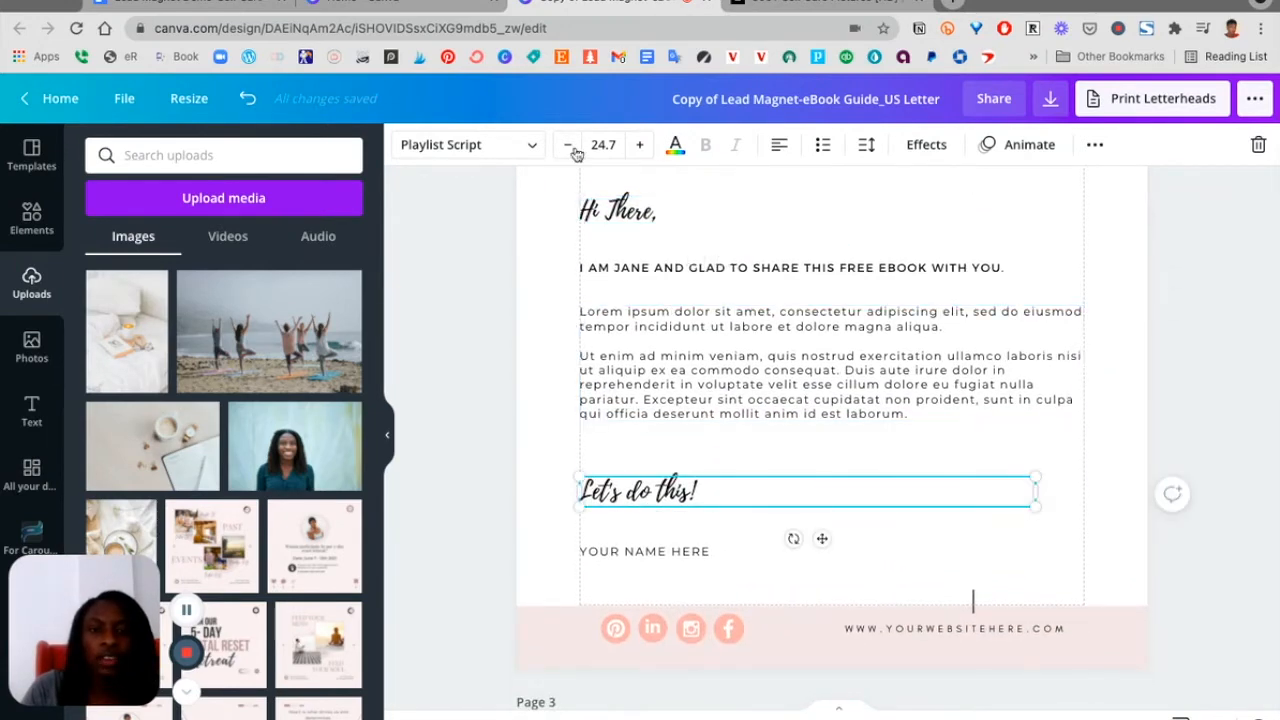
left_click(522, 152)
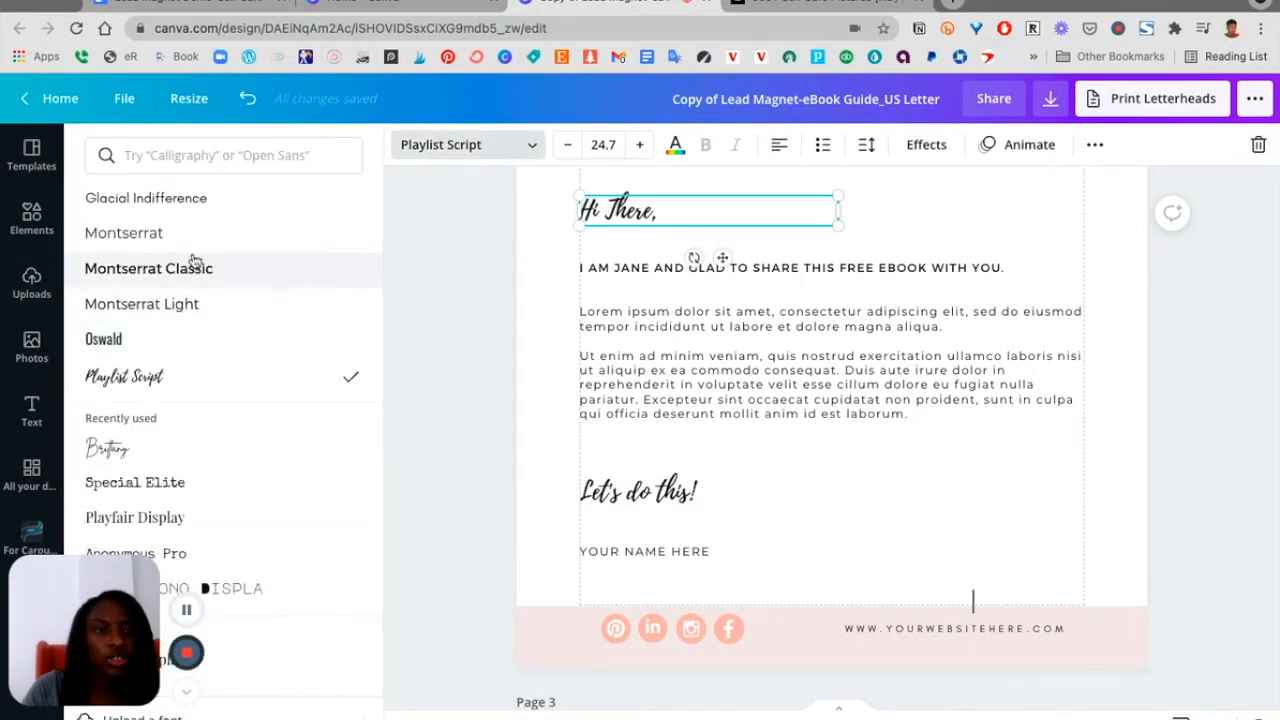
left_click(171, 455)
left_click(965, 227)
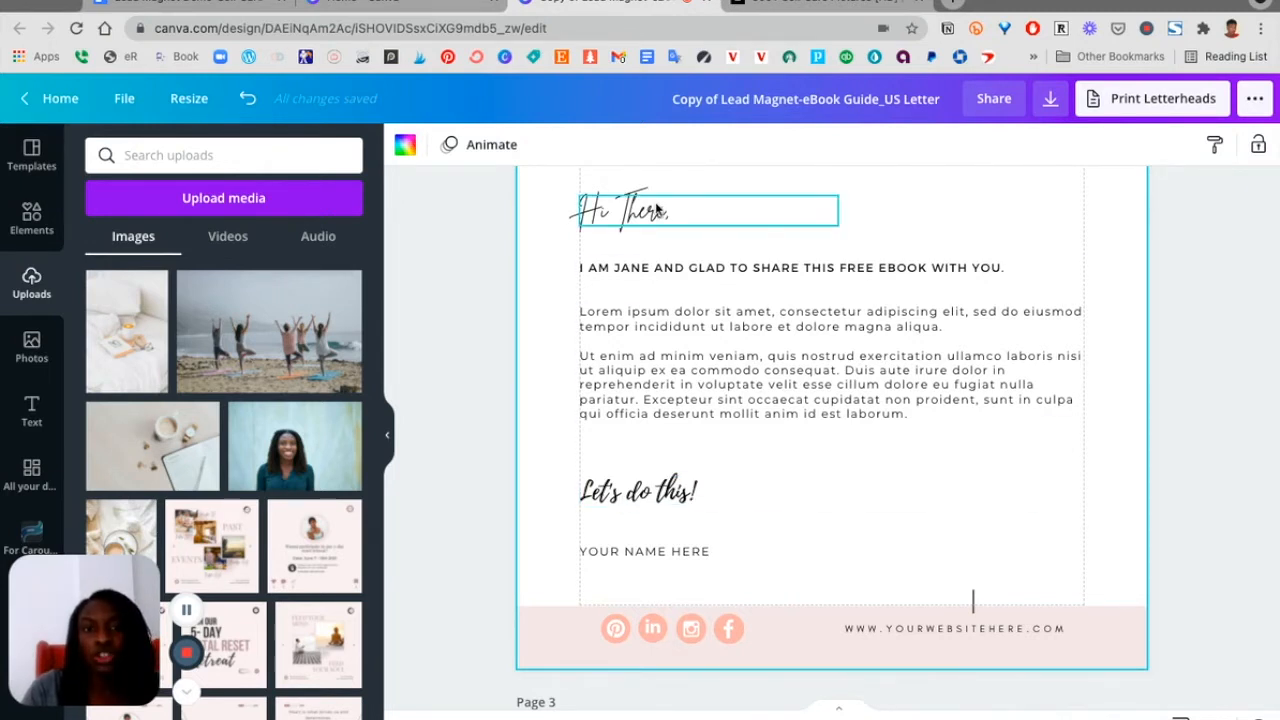
Copy the heading's text style and apply it to the "Let's do this!" text
left_click(1214, 148)
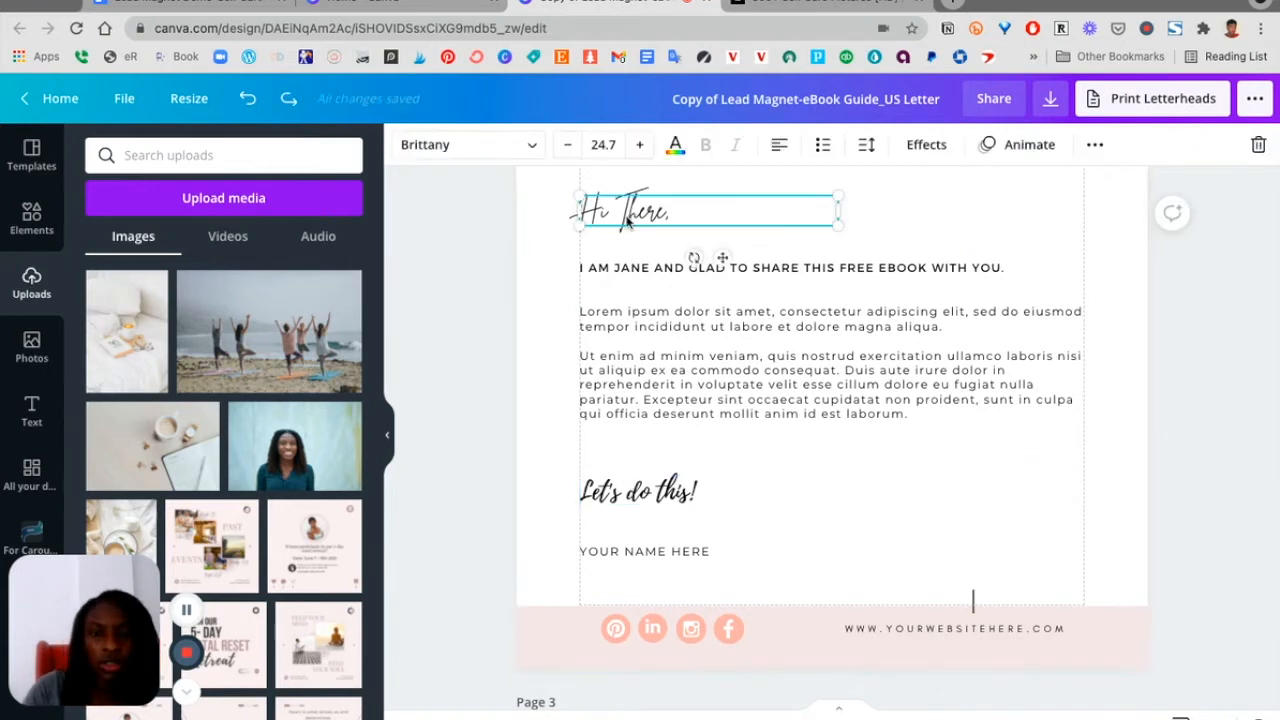
double_click(628, 212)
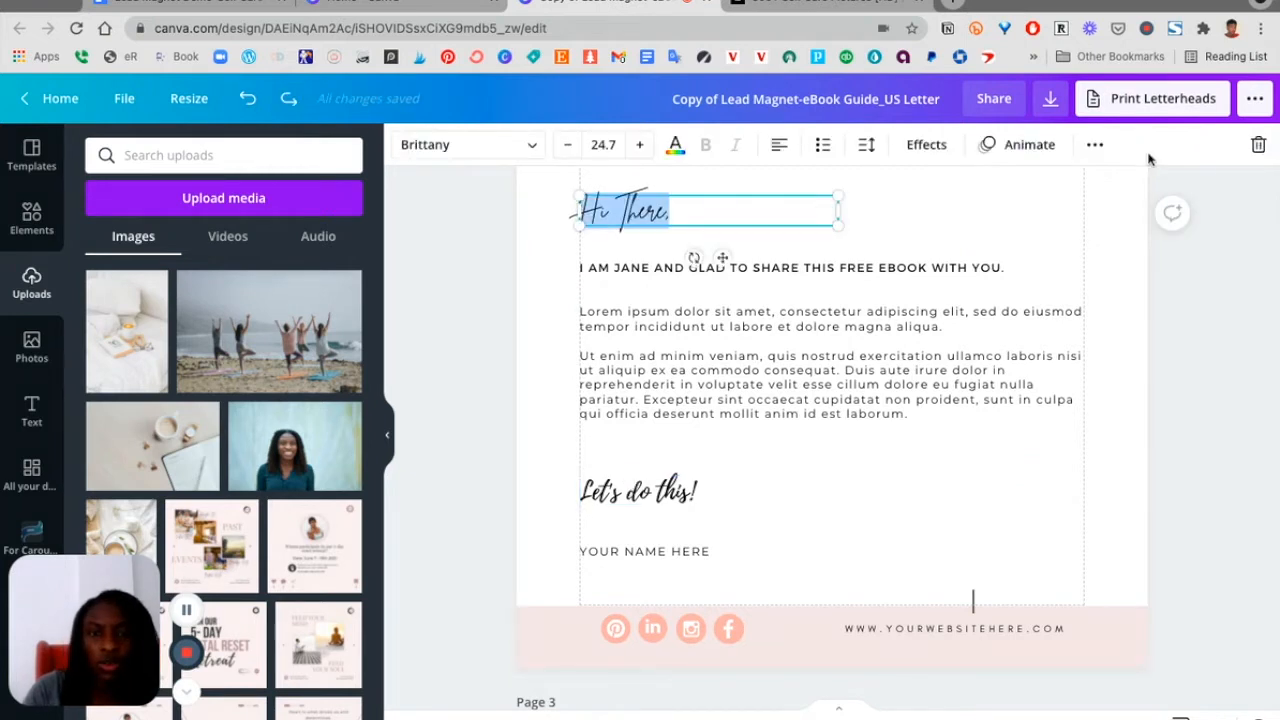
left_click(1095, 146)
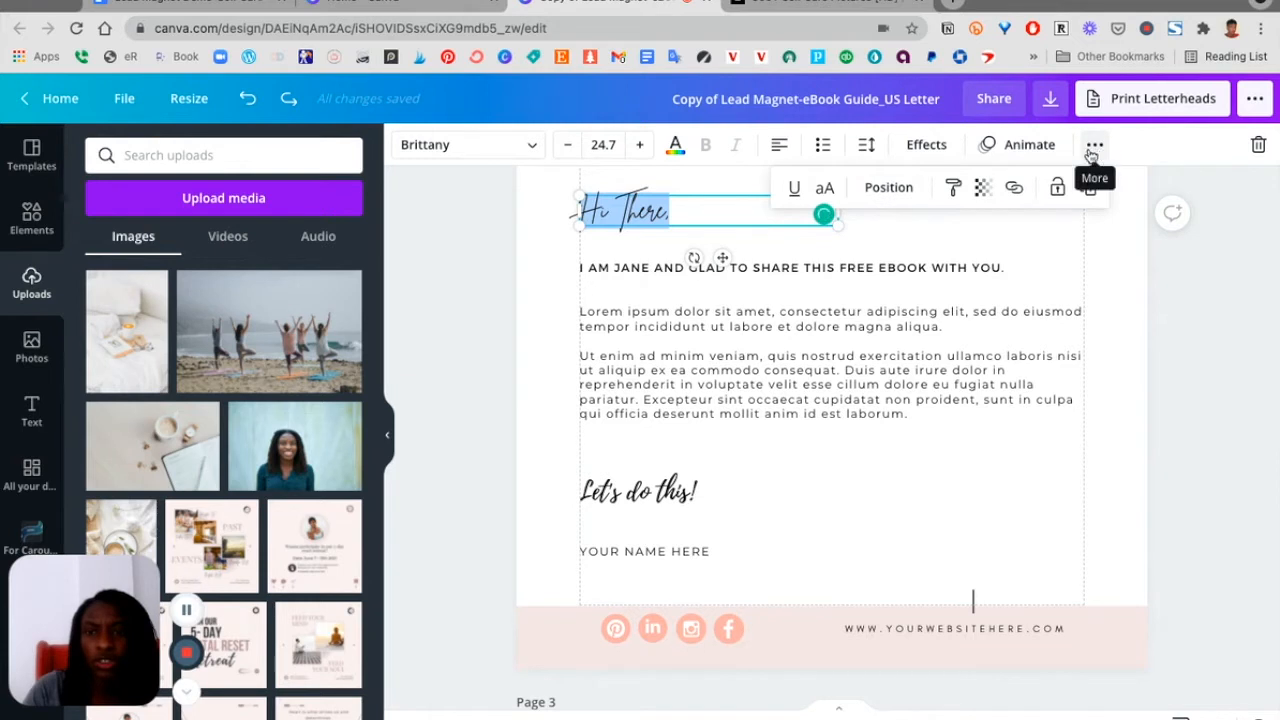
left_click(953, 192)
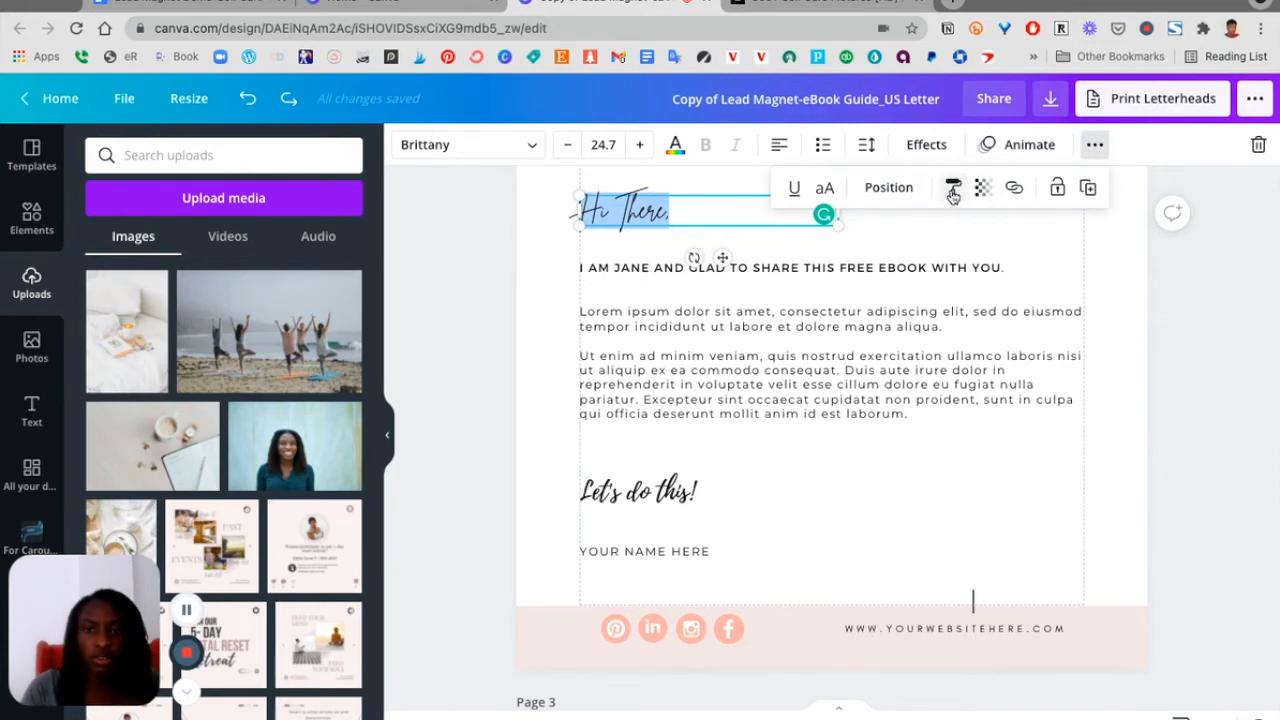
left_click(640, 490)
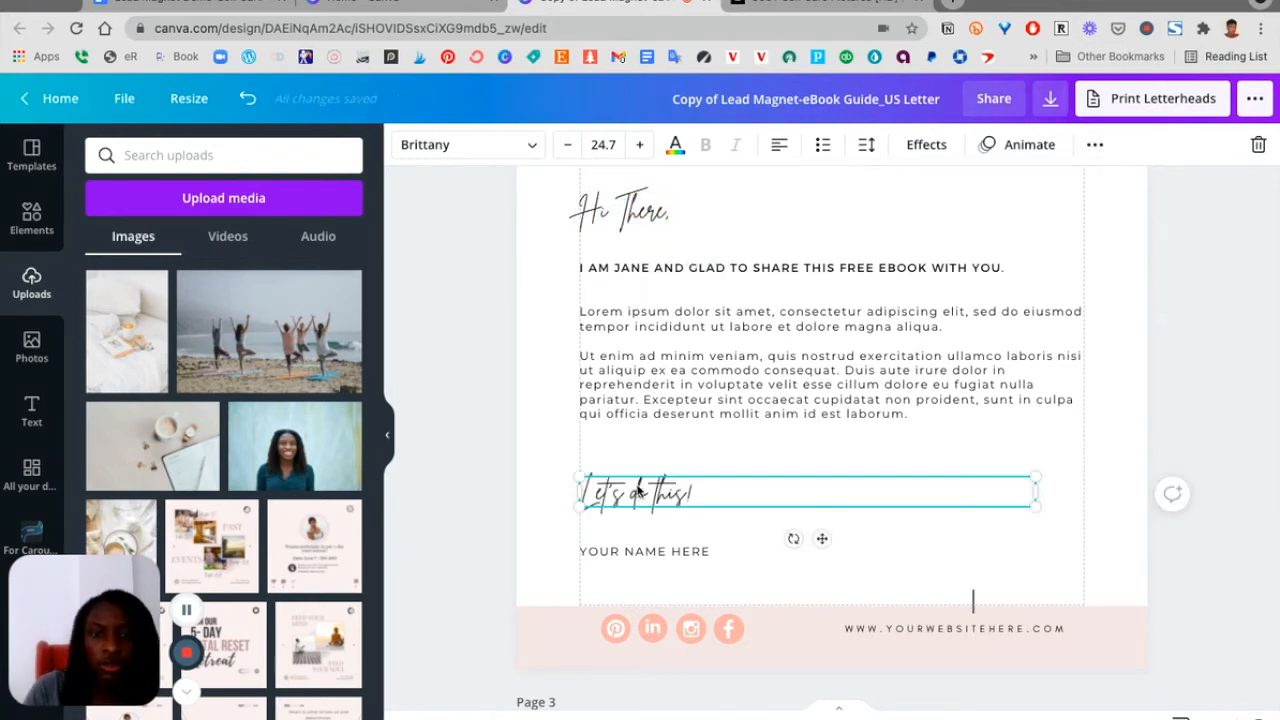
left_click(1100, 434)
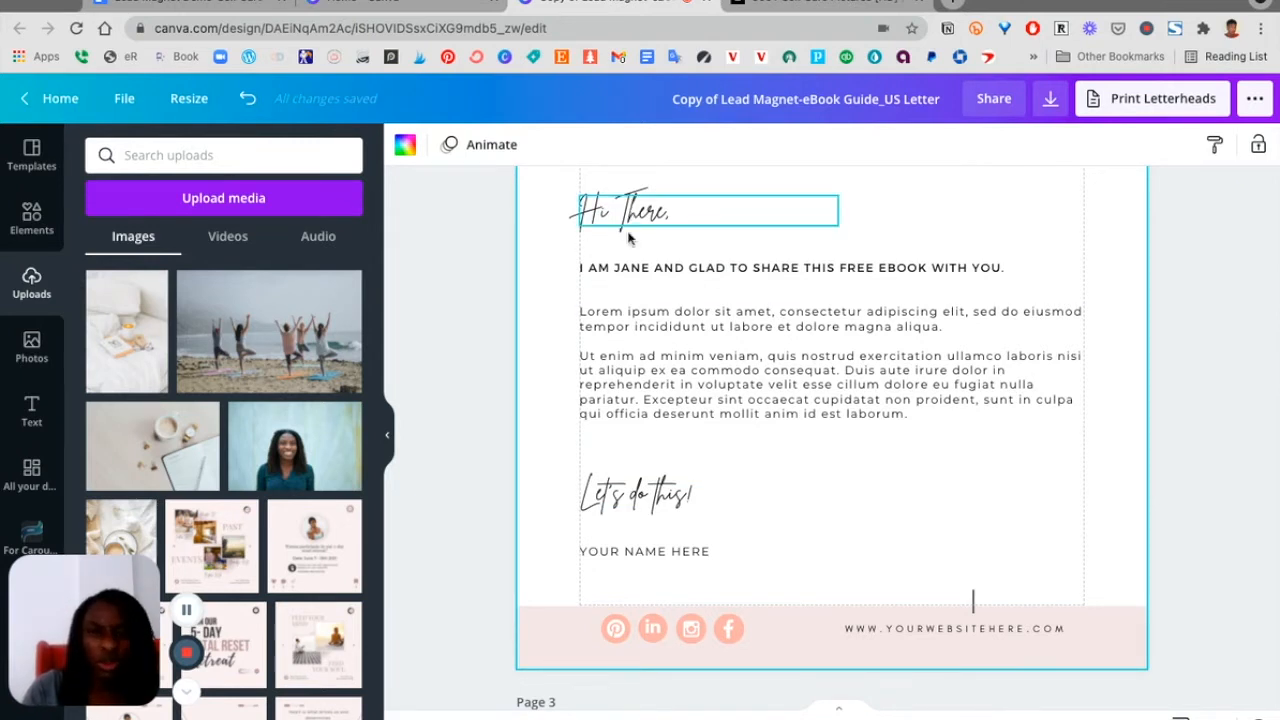
Replace the "I am Jane…" subheading with the pasted author introduction line from the document
scroll(610, 492, "up", 2)
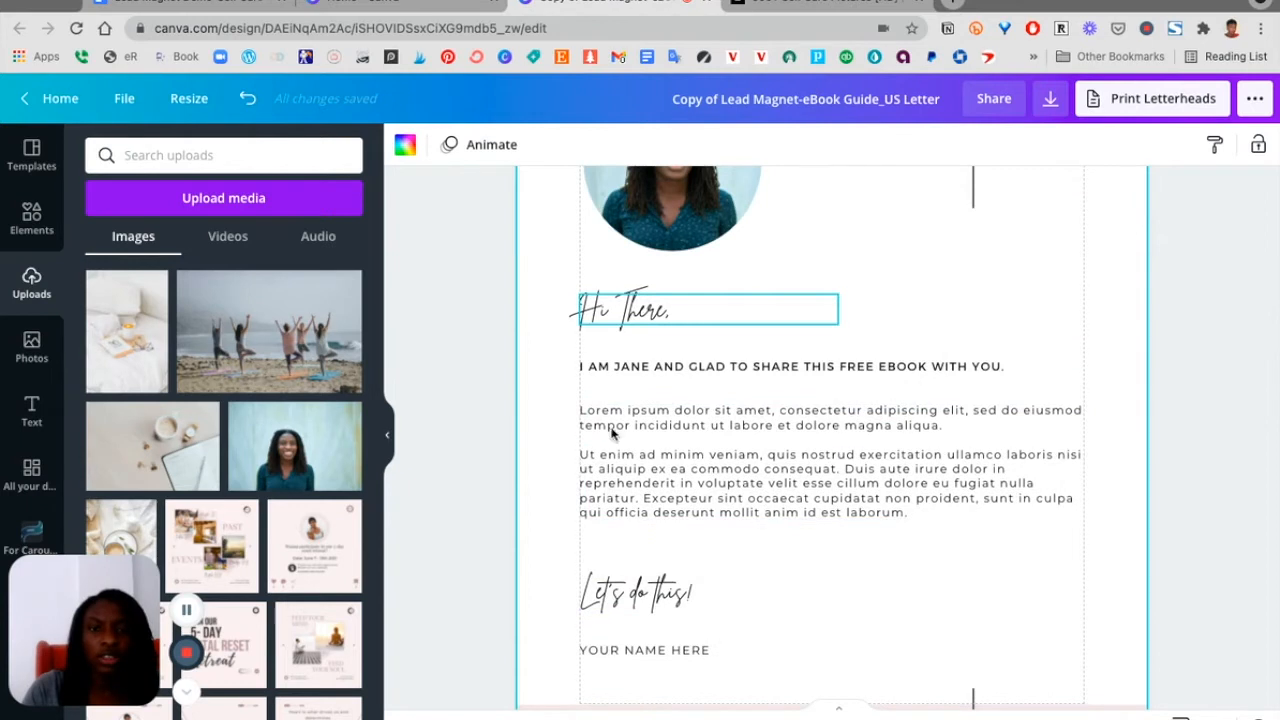
left_click(798, 368)
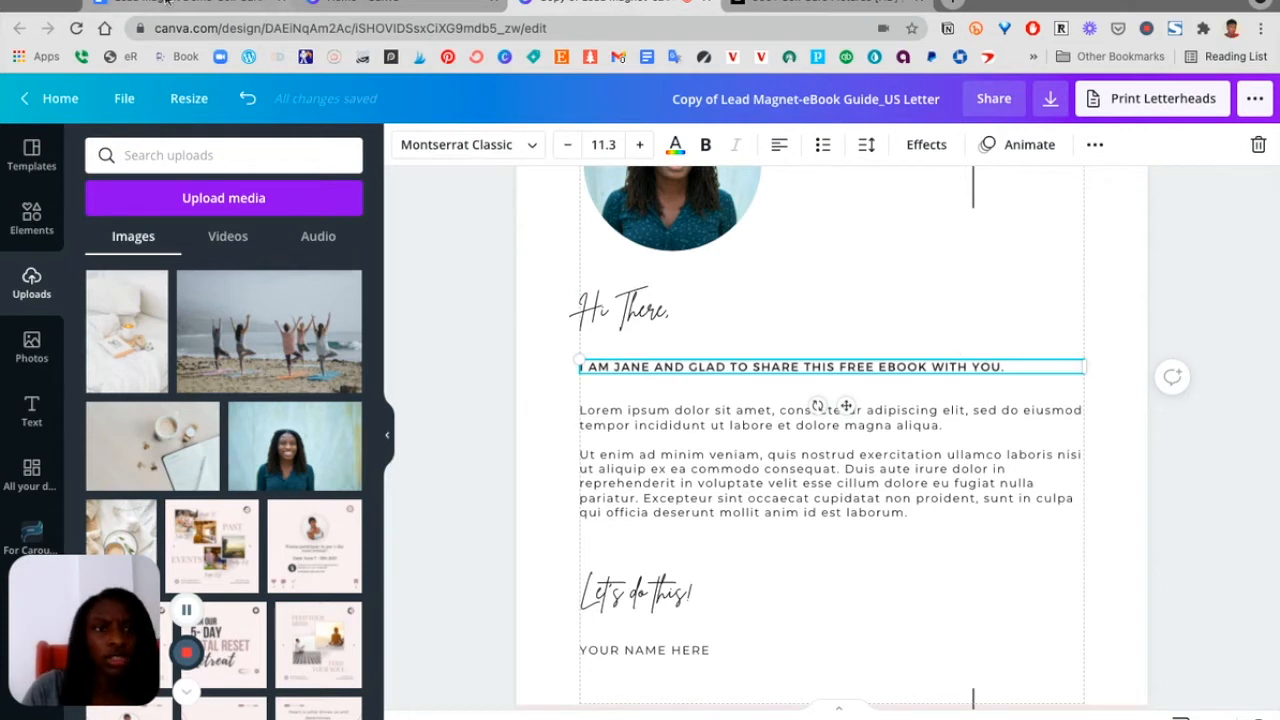
double_click(706, 366)
triple_click(693, 366)
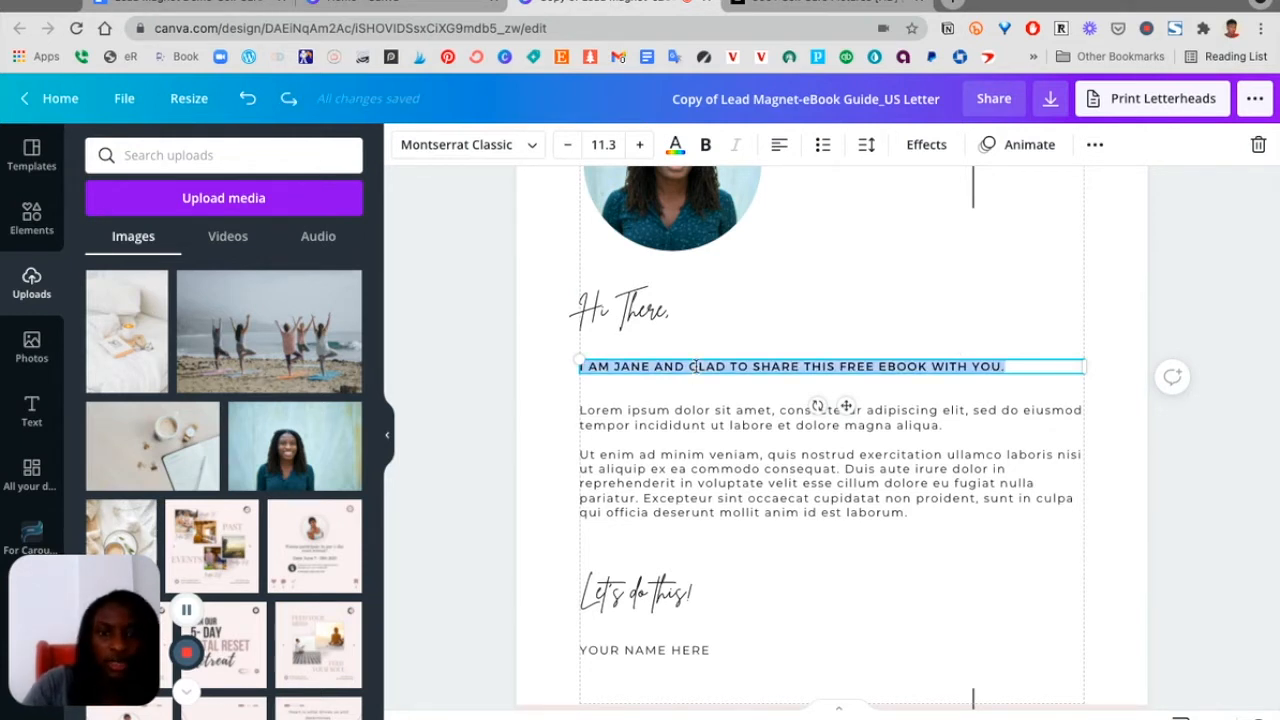
type("HI THERE! MY NAME IS DAROWAN, PHARMACIST AND HEALTH AND WELLNESS COACH")
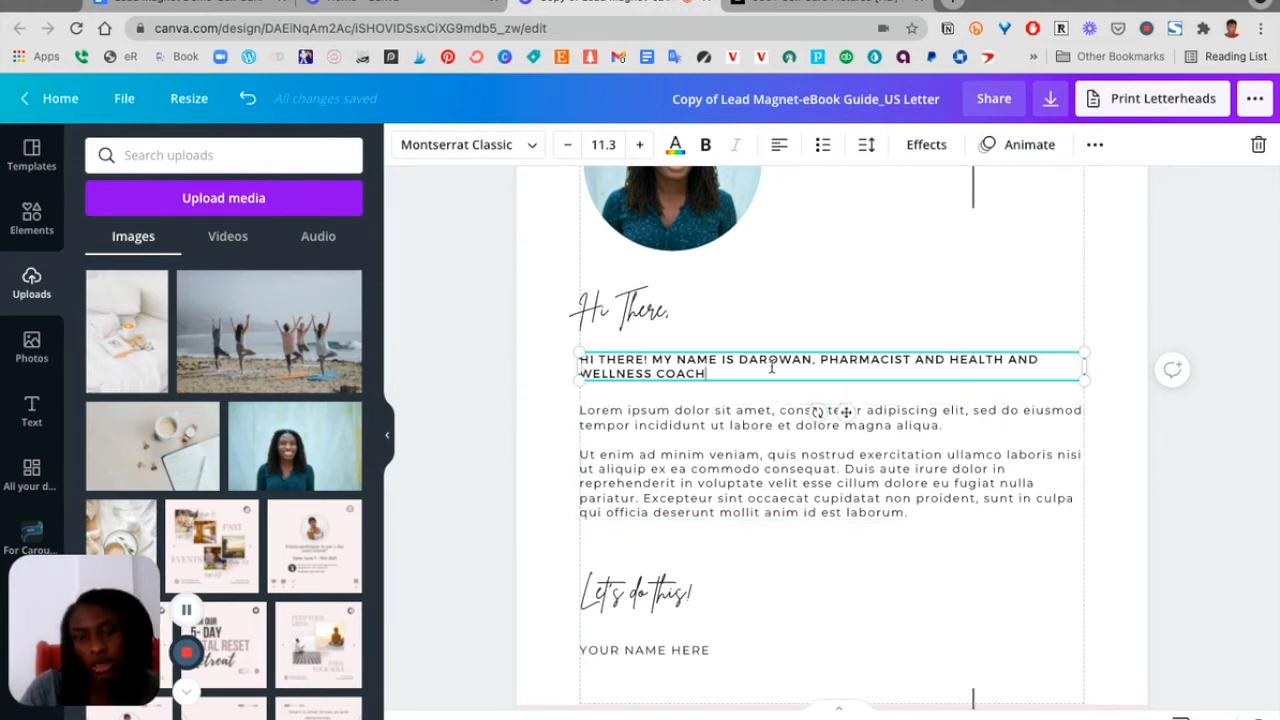
Switch to the self-care Google Doc and select the four intro page paragraphs below the introduction line
left_click(737, 465)
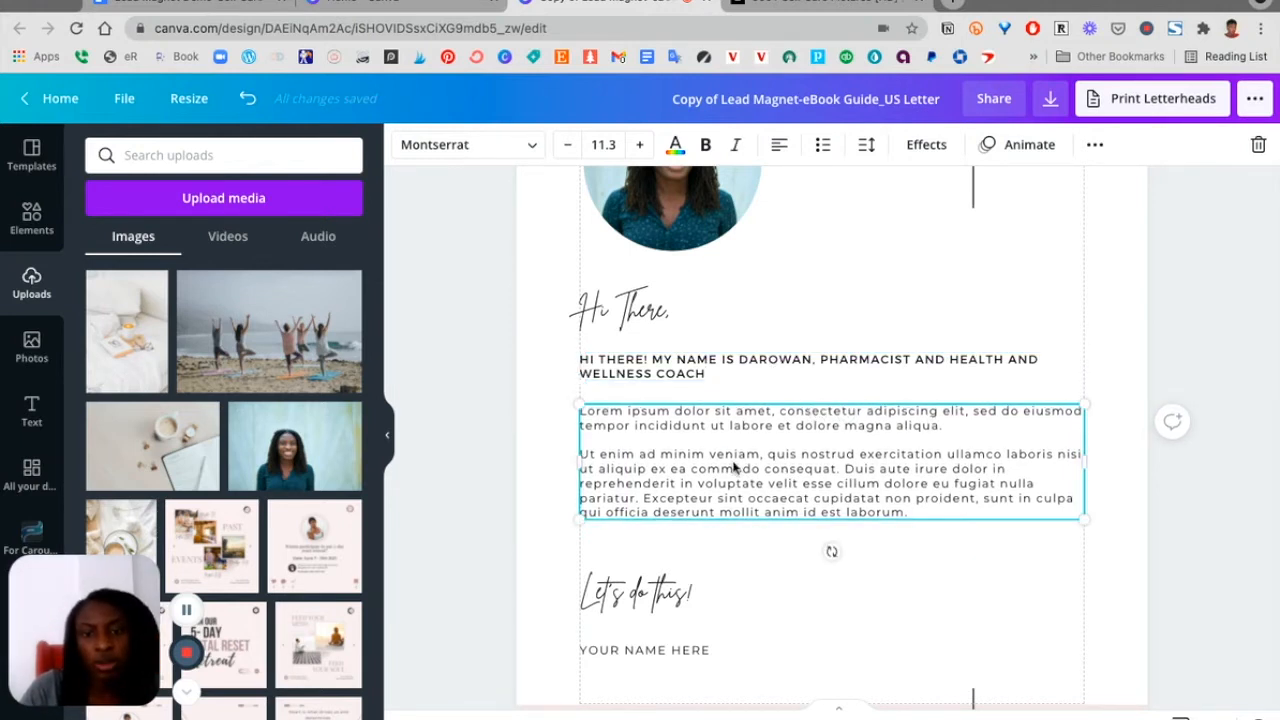
left_click(227, 3)
left_click(428, 517)
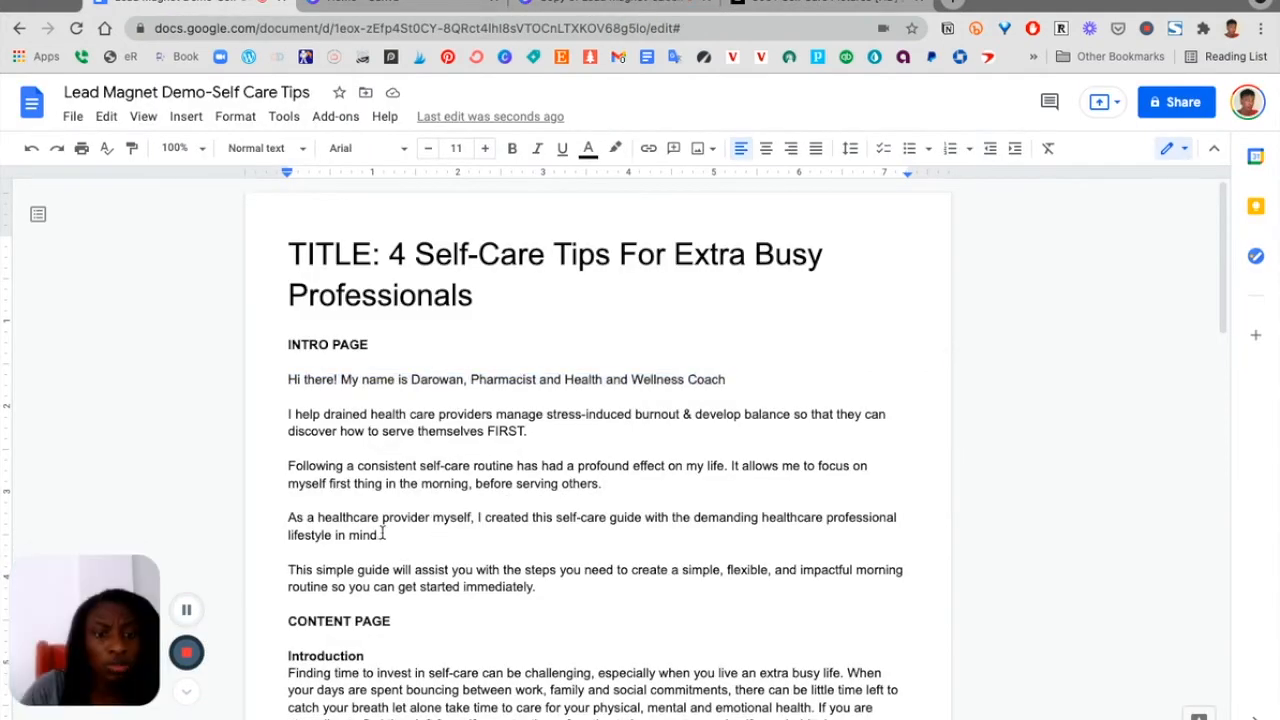
left_click_drag(537, 587, 284, 418)
key("super+c")
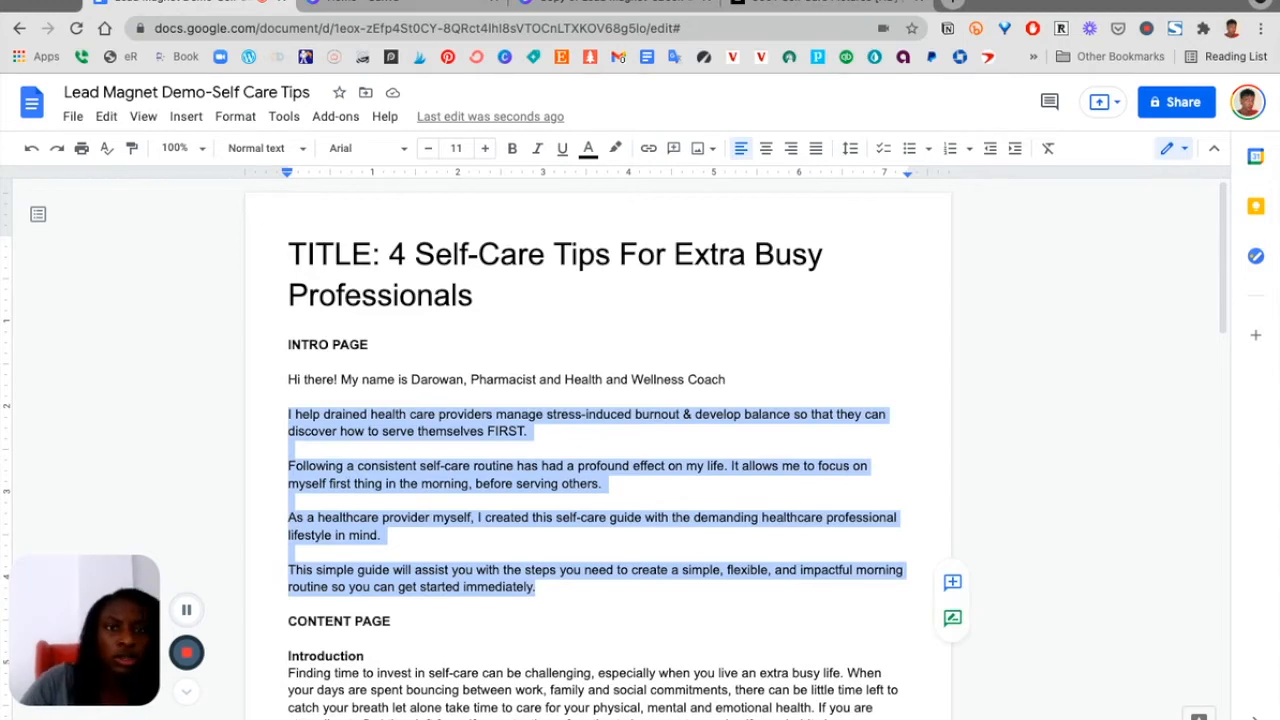
Replace page 2's lorem ipsum body text with the pasted intro paragraphs
left_click(570, 5)
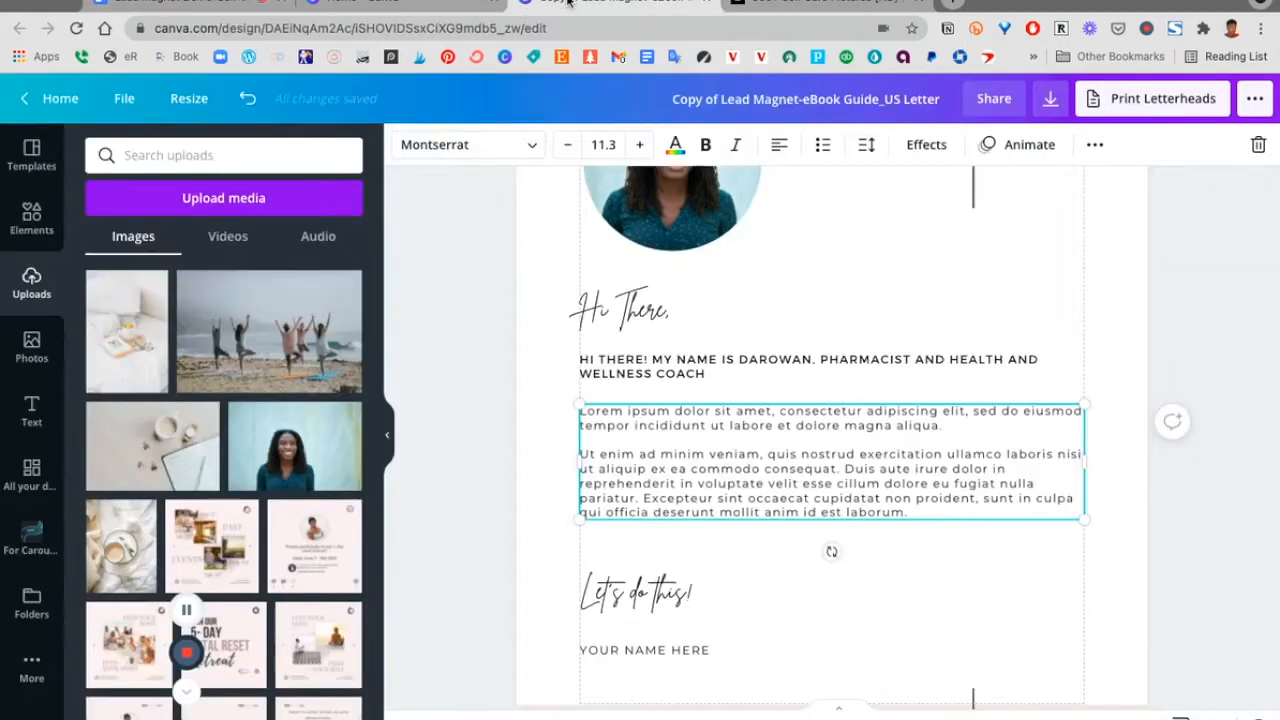
triple_click(685, 479)
key("super+a")
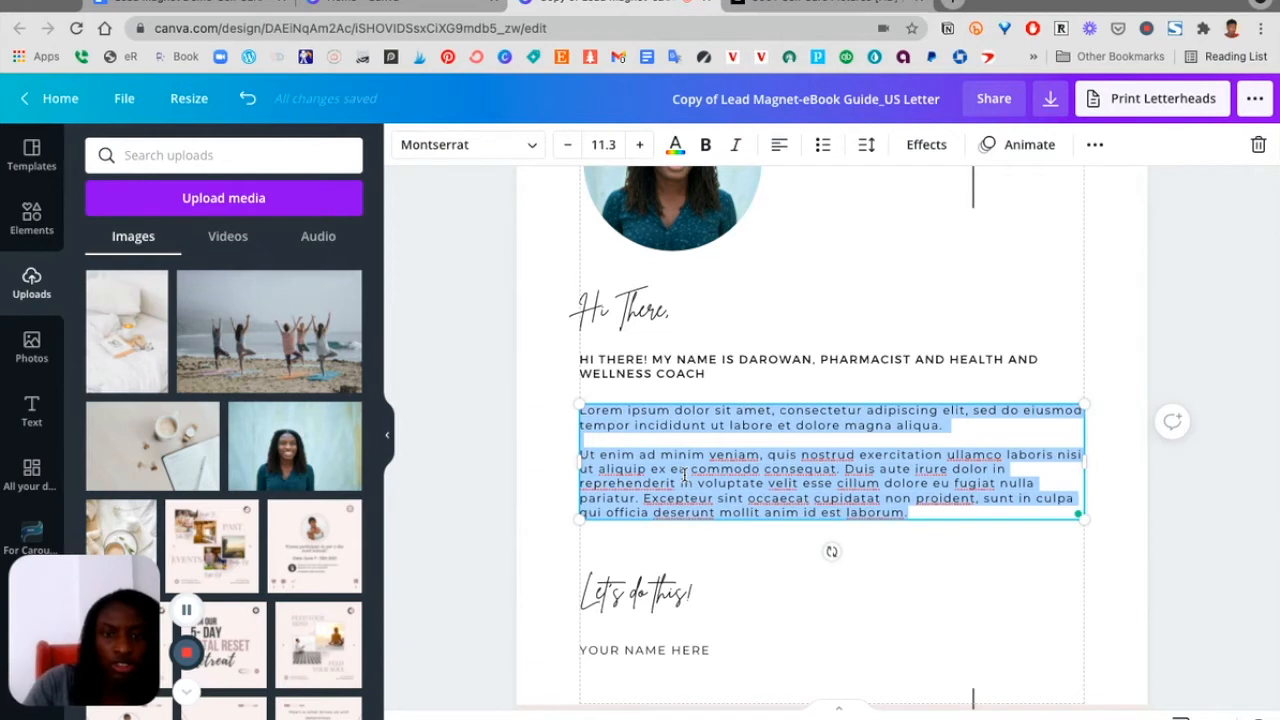
key("super+v")
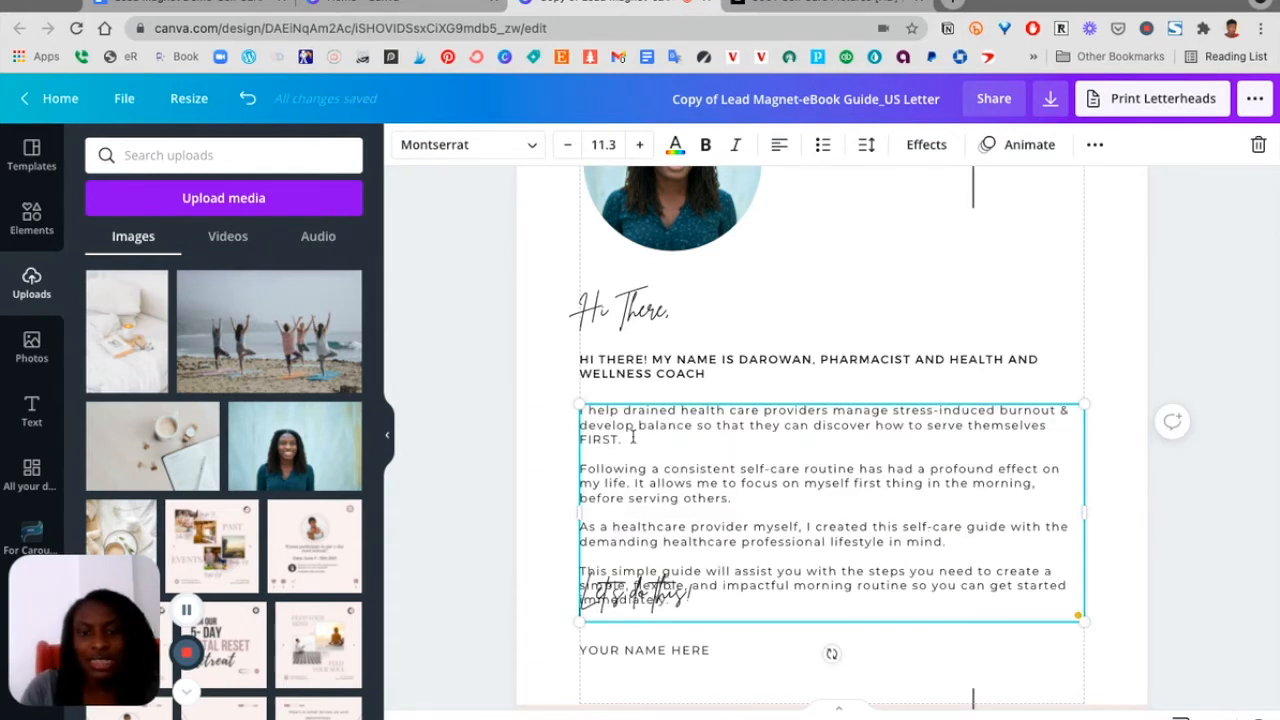
Move the "Your name here" and "Let's do this!" texts down below the body text
scroll(712, 560, "down", 2)
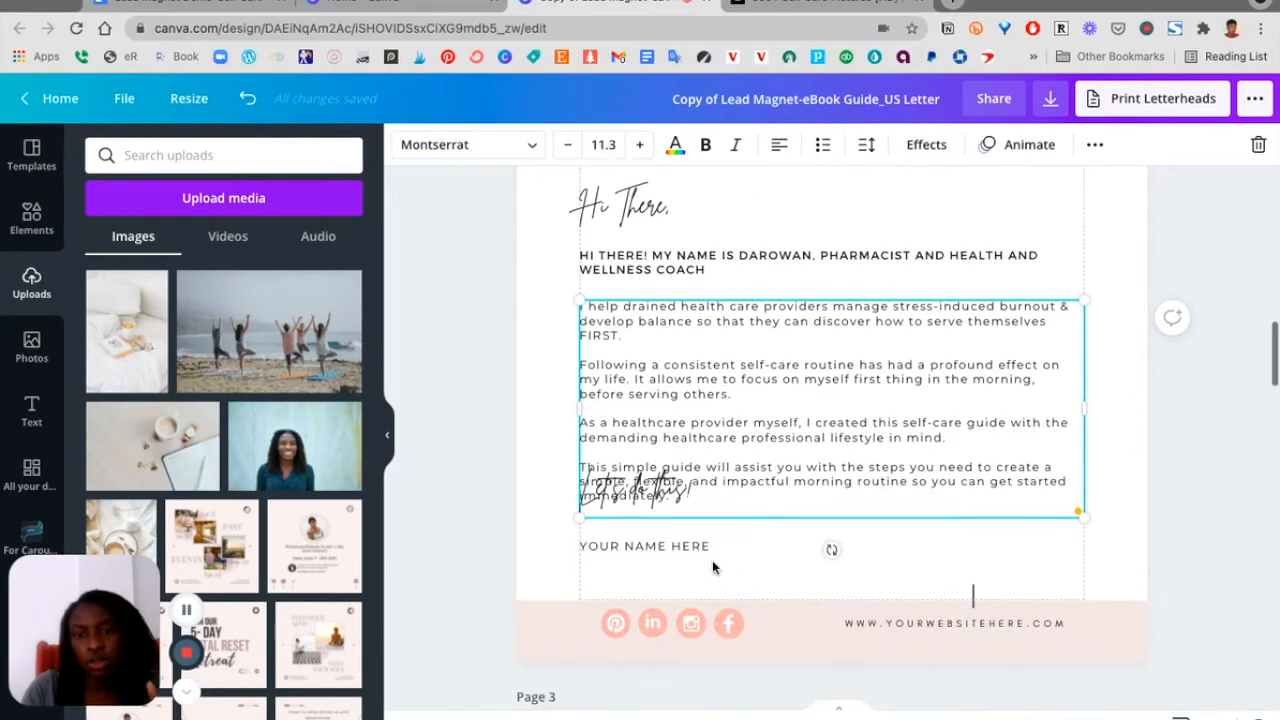
scroll(712, 560, "up", 2)
scroll(711, 555, "down", 1)
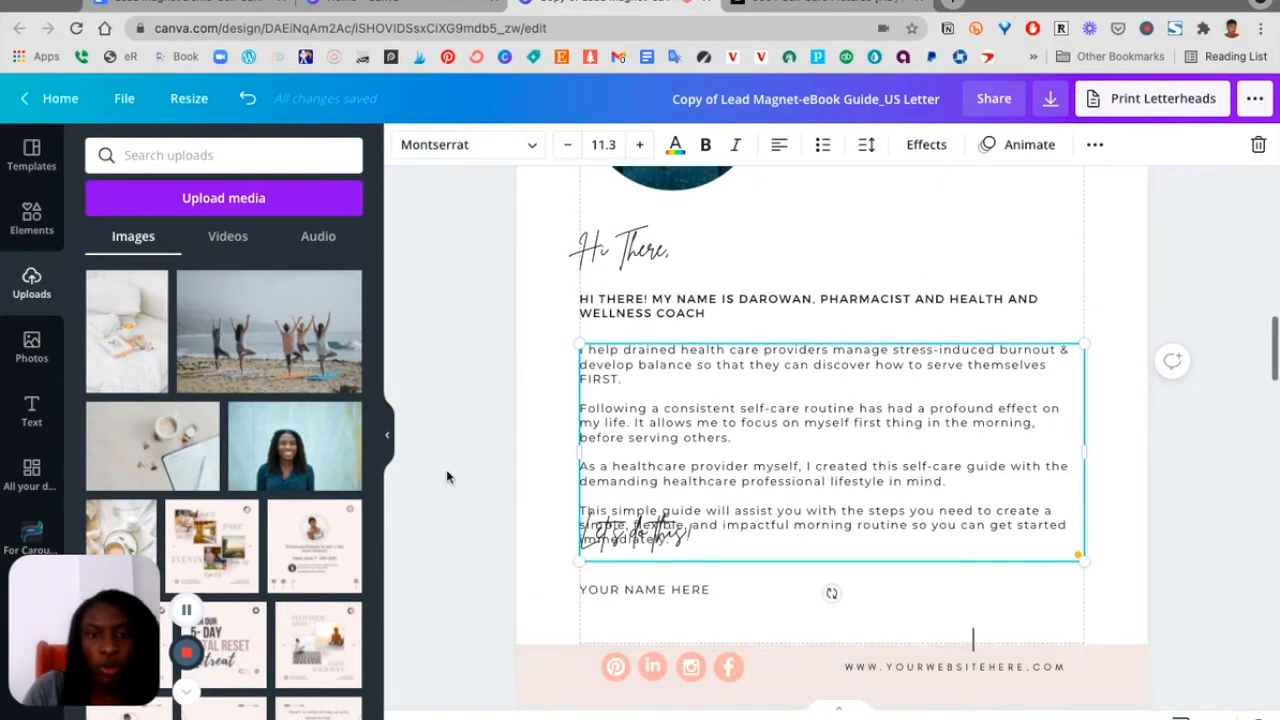
left_click(466, 537)
left_click(622, 591)
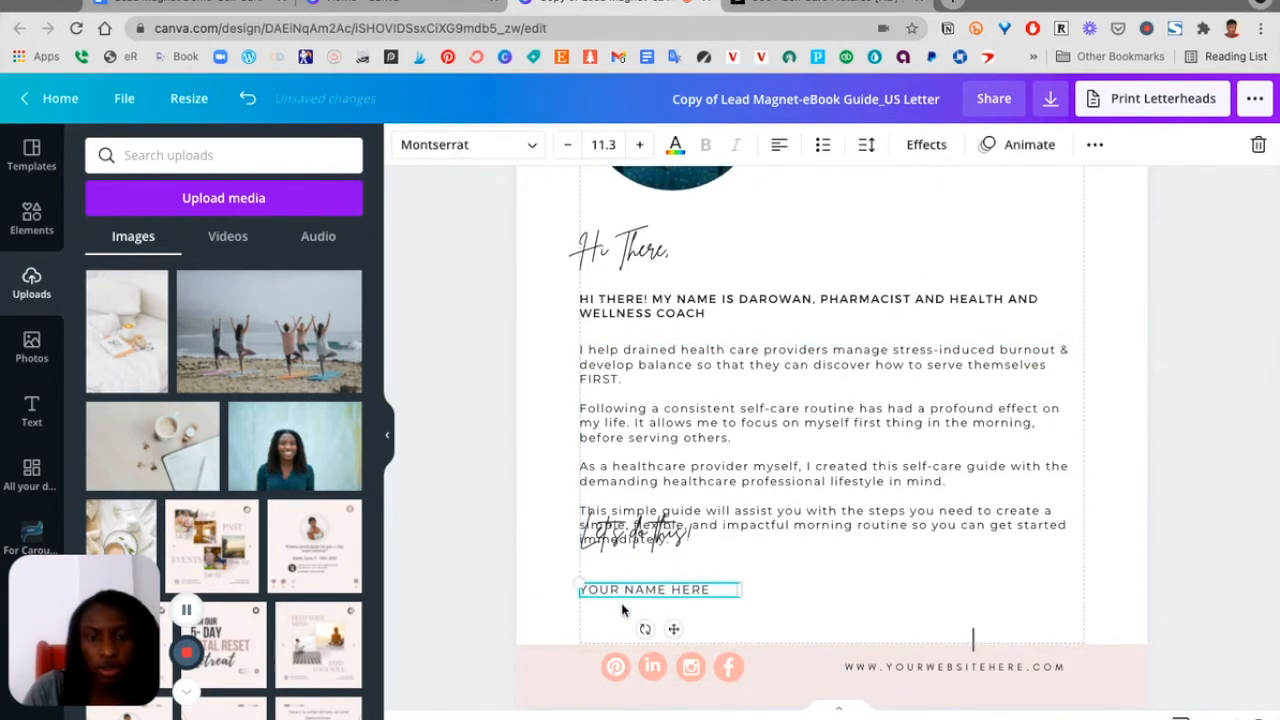
left_click_drag(623, 604, 623, 624)
left_click_drag(607, 536, 607, 579)
left_click(518, 527)
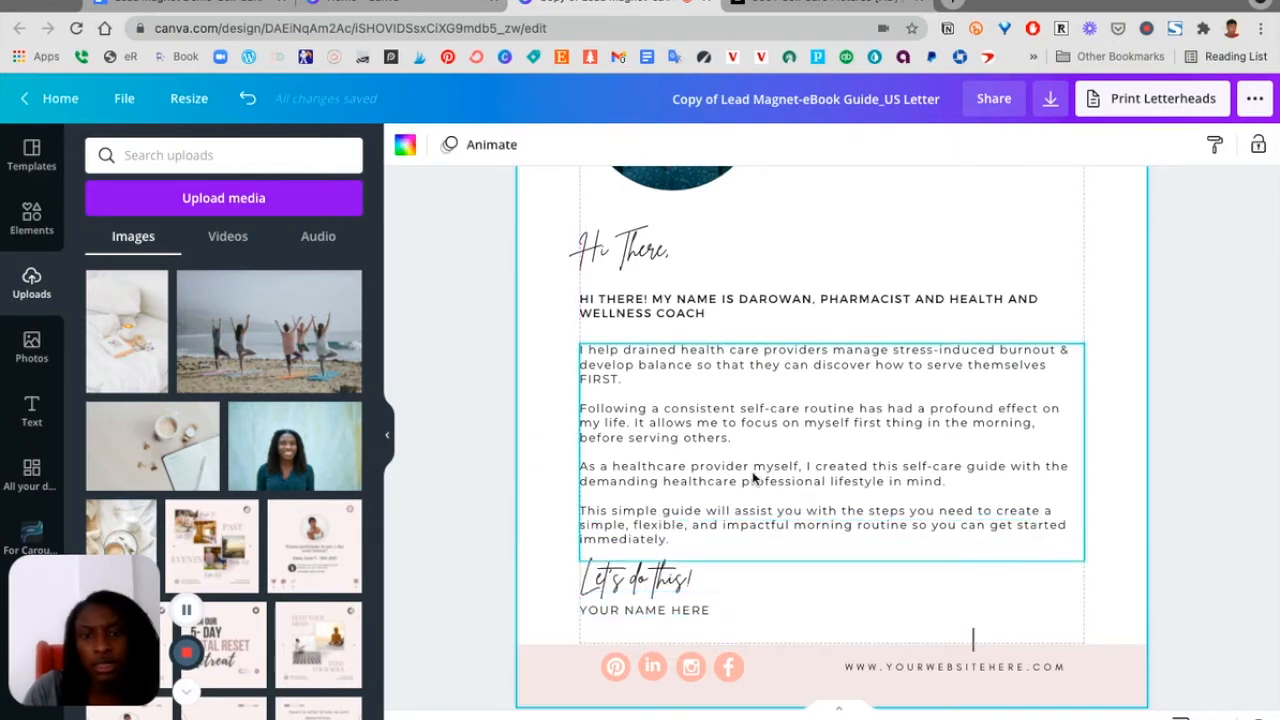
Nudge the body text block up slightly and delete its trailing empty line
left_click_drag(751, 480, 751, 472)
left_click(710, 529)
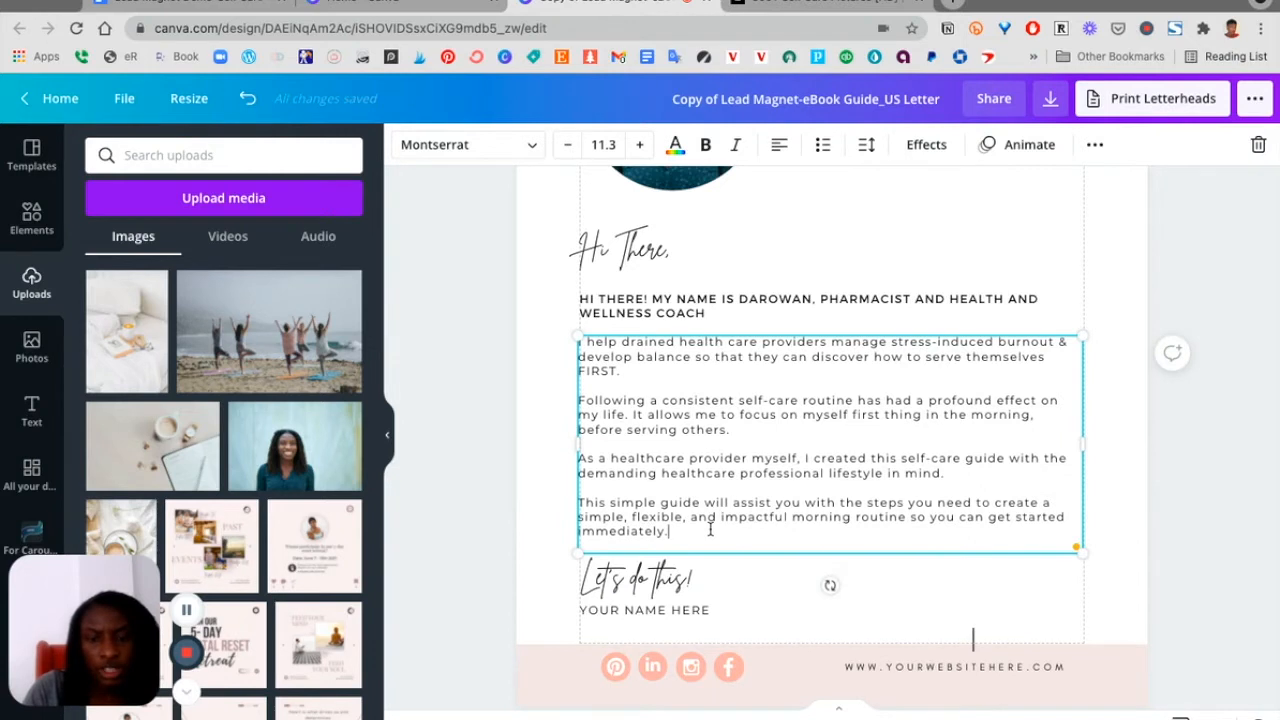
key("Delete")
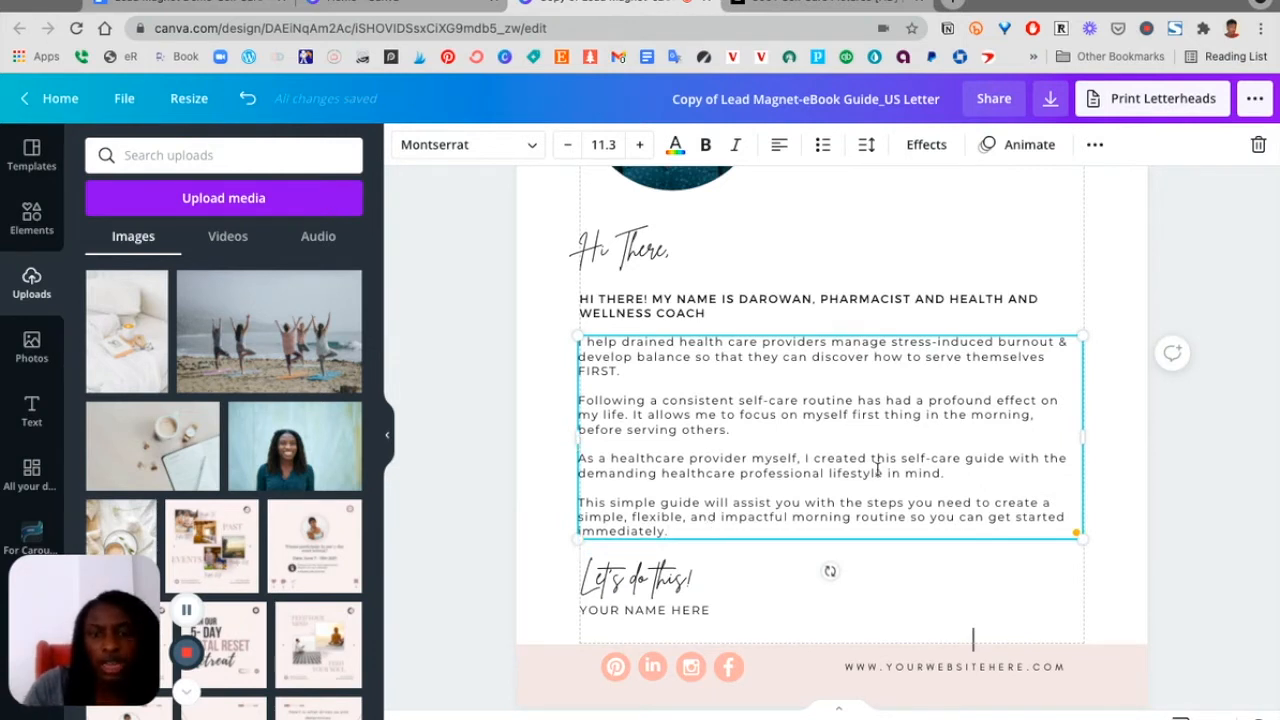
left_click(549, 421)
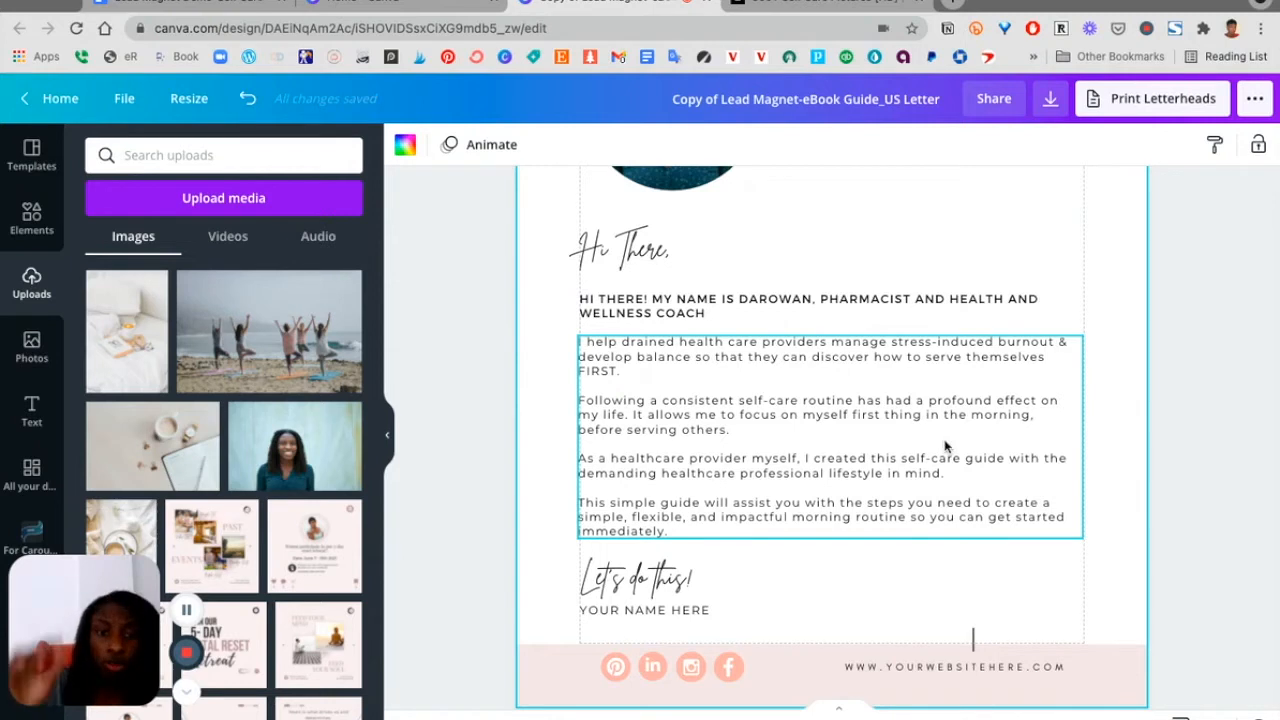
Replace the "Your name here" placeholder with the author's name in capitals
left_click(655, 588)
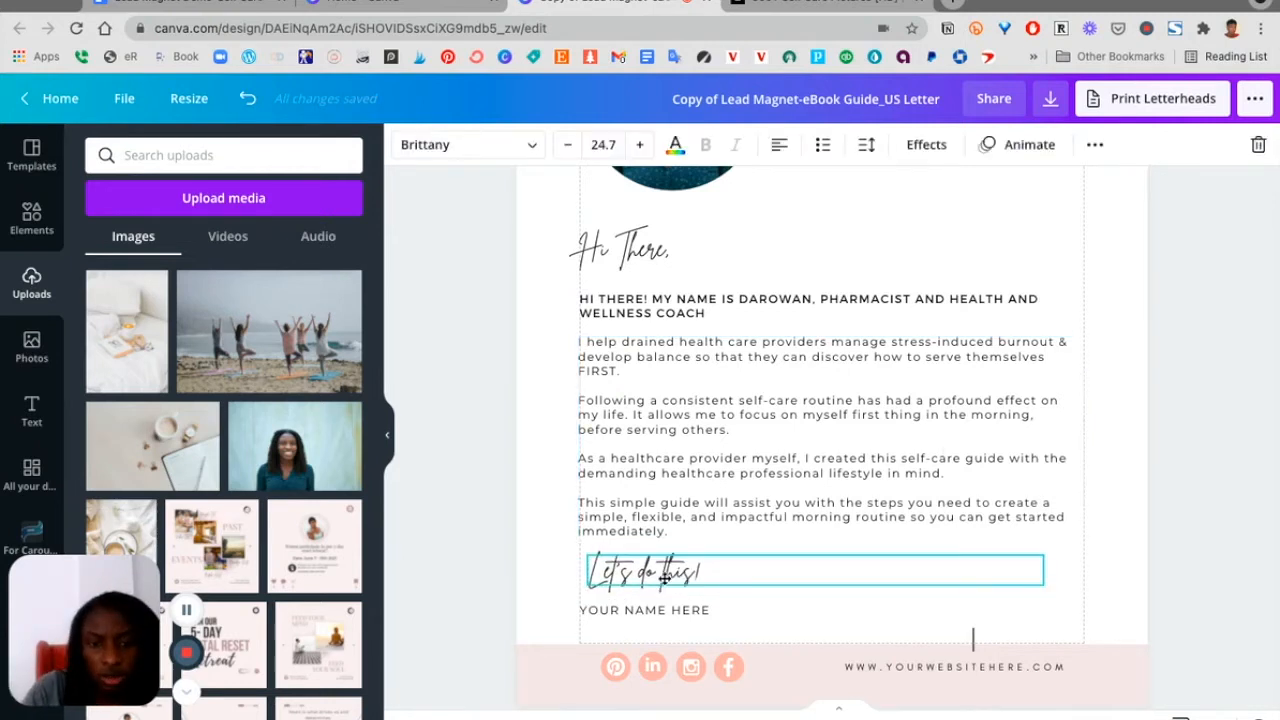
double_click(646, 608)
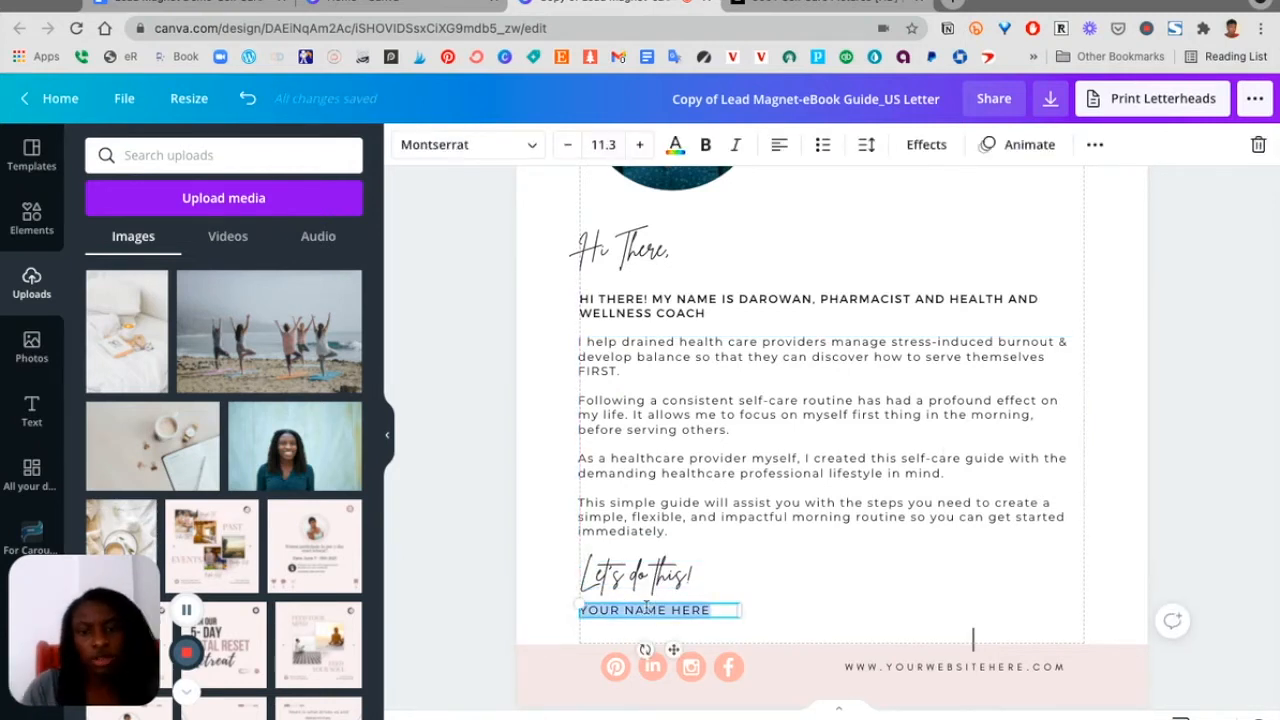
type("DAROWAN")
Delete the name text box below "Let's do this!"
left_click(674, 628)
left_click(674, 616)
key("BackSpace")
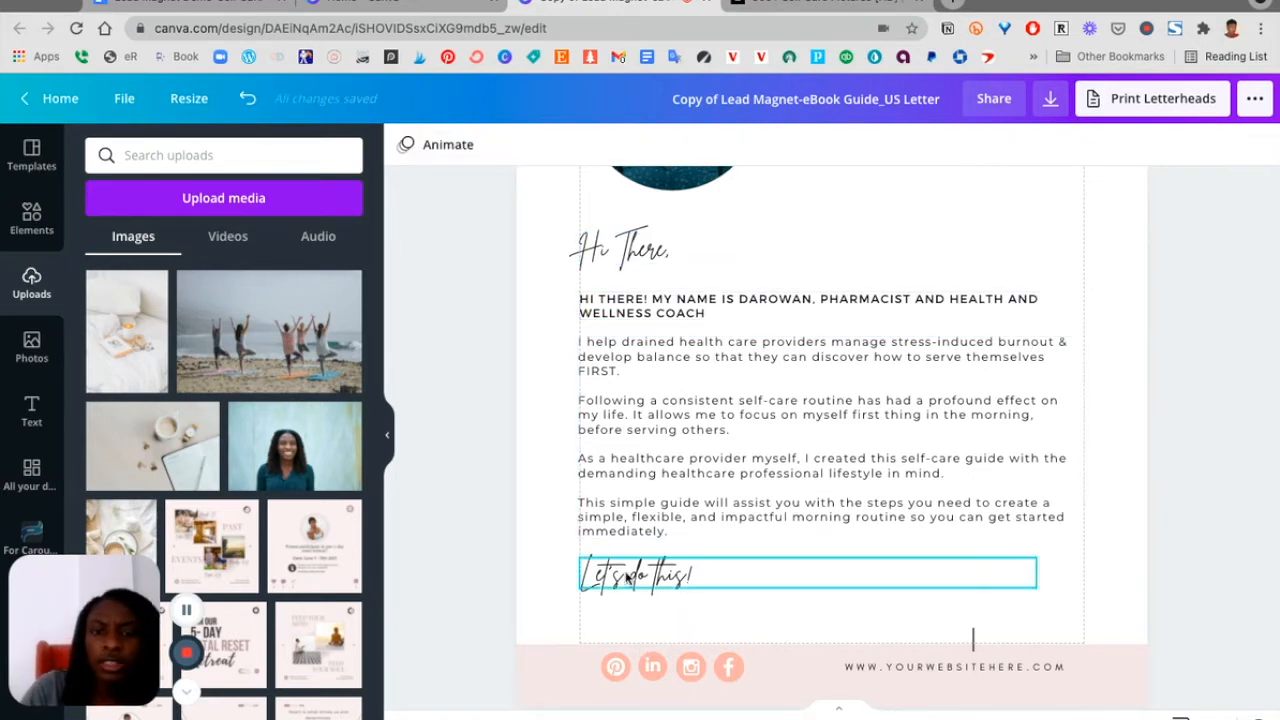
Nudge the "Let's do this!" text slightly down on page 2
left_click(627, 578)
left_click_drag(627, 578, 625, 586)
left_click(1120, 457)
scroll(1120, 457, "down", 1)
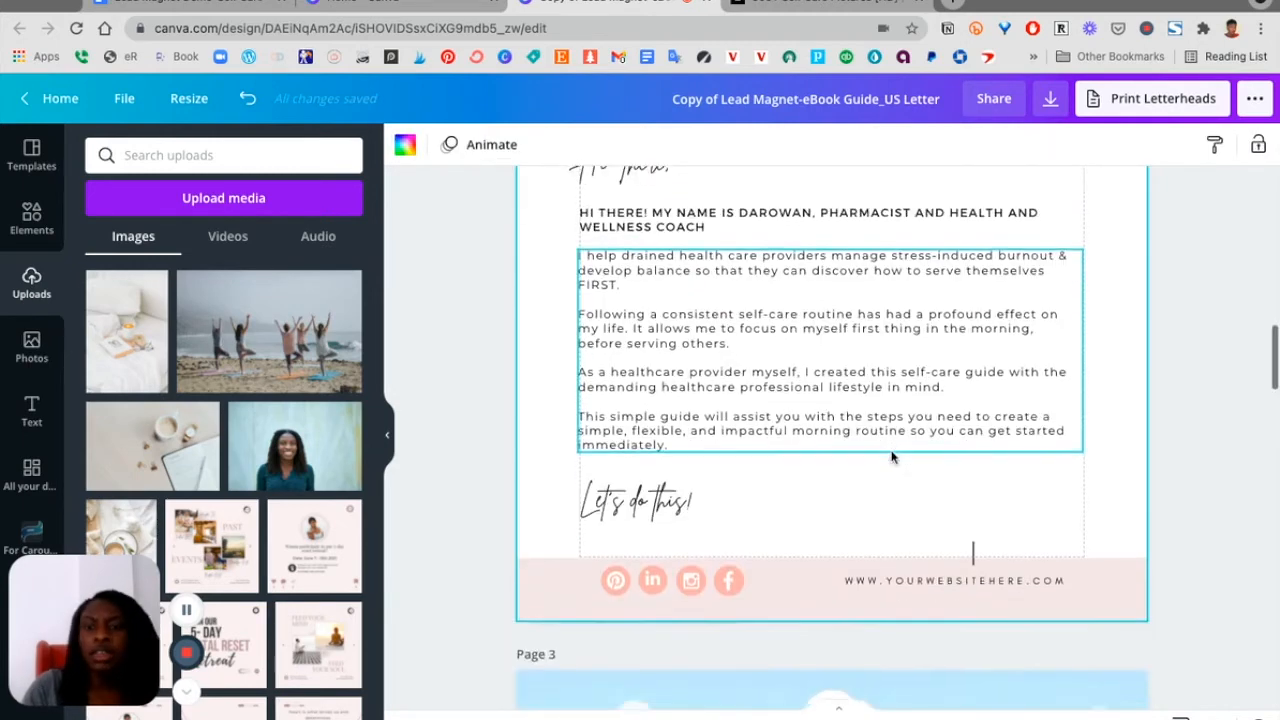
scroll(893, 457, "up", 4)
scroll(893, 457, "down", 4)
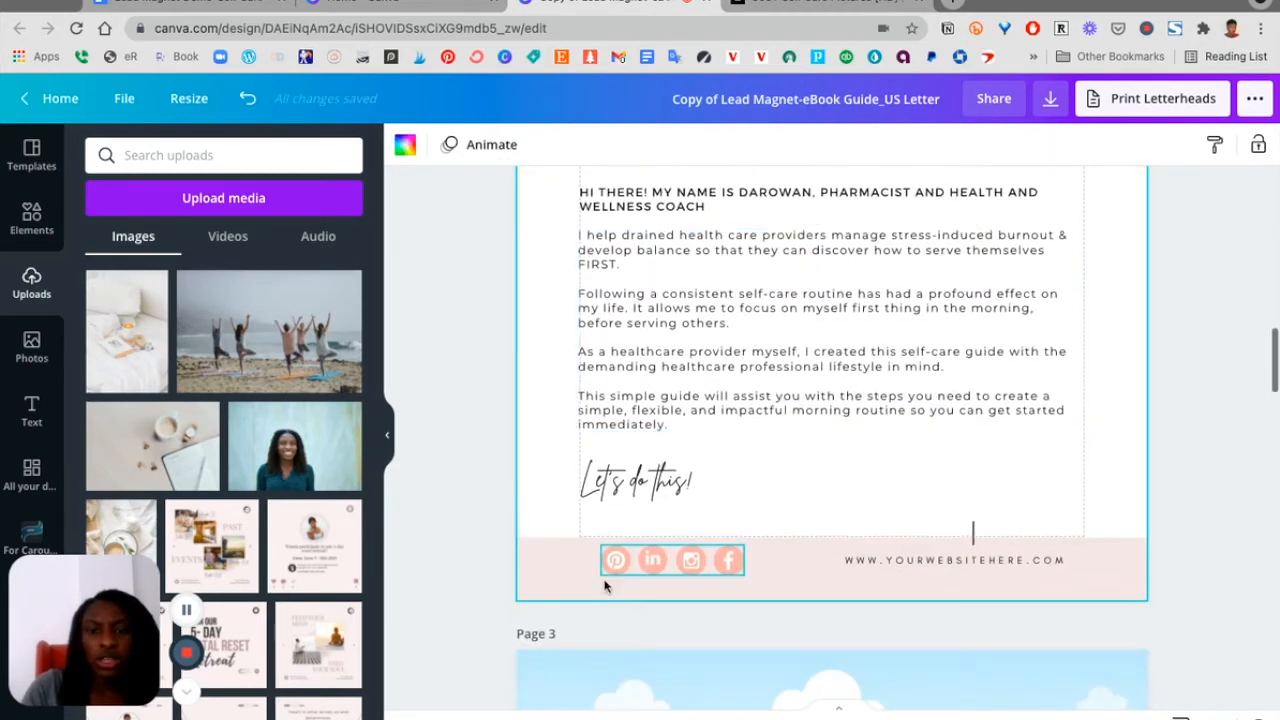
Shift the social-media icon group slightly left and open its link field without entering a link
left_click(622, 558)
left_click_drag(682, 607, 669, 608)
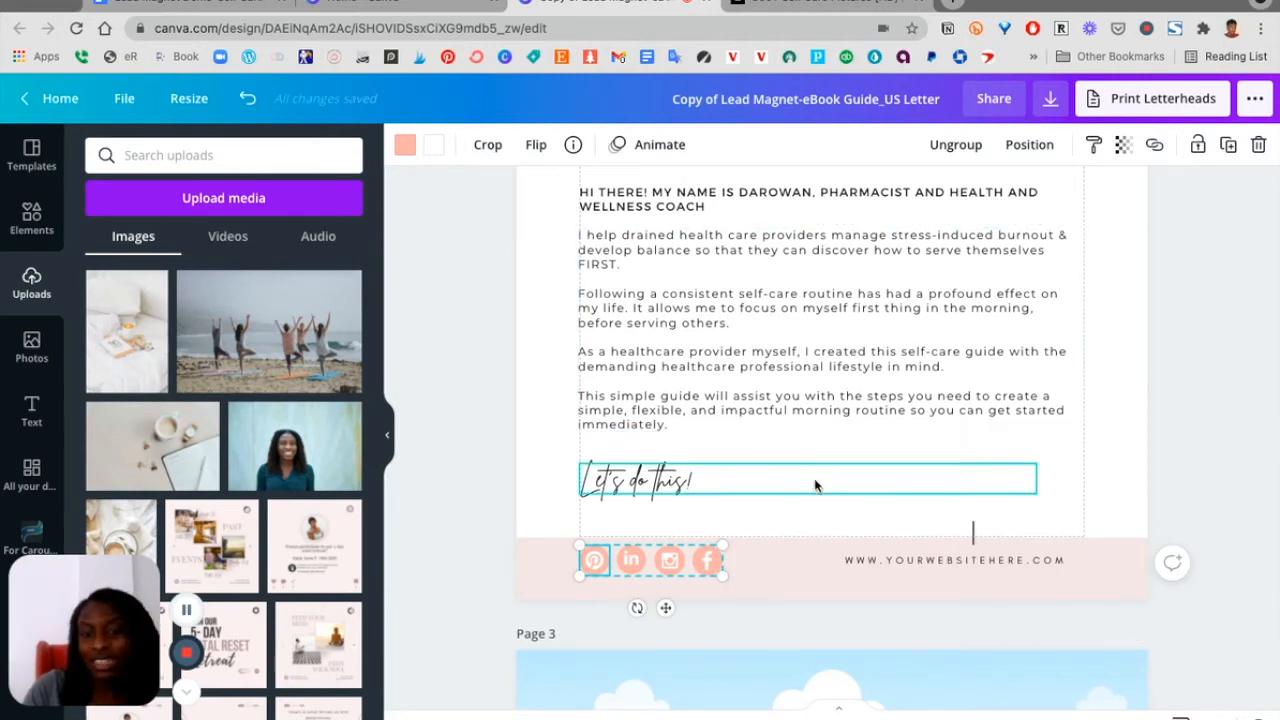
left_click(634, 571)
left_click(670, 564)
left_click(707, 566)
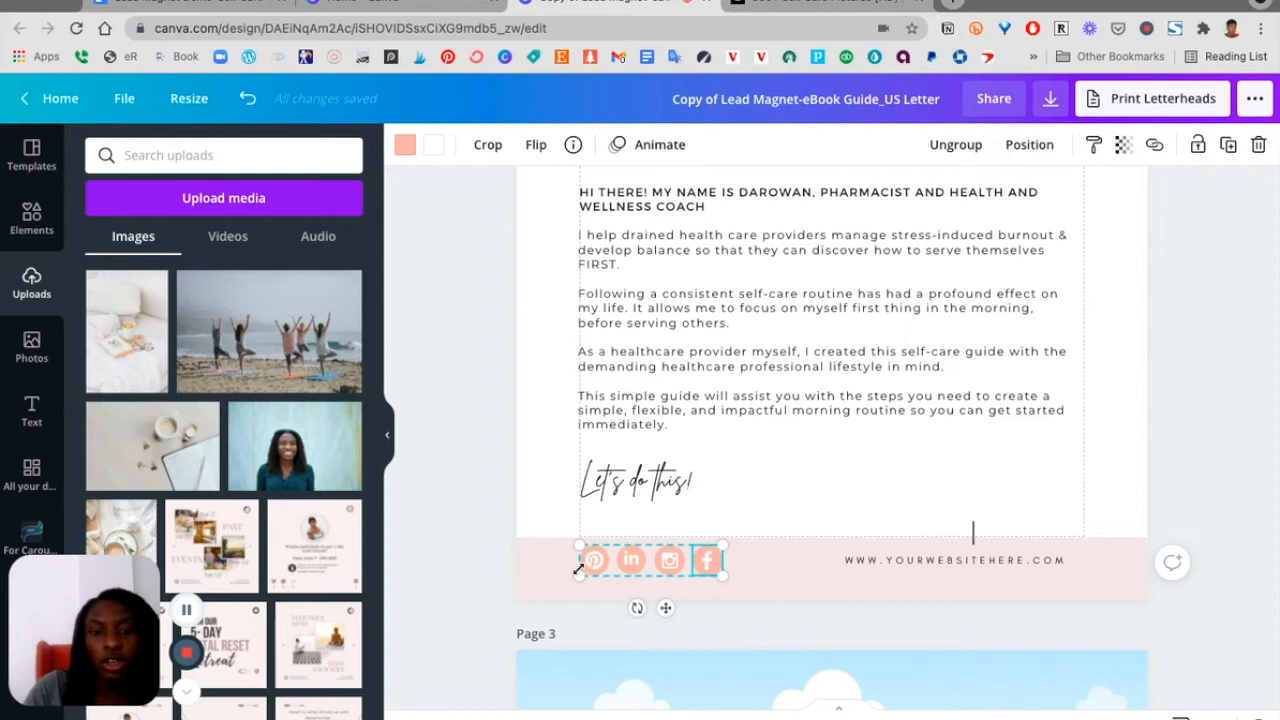
left_click(769, 557)
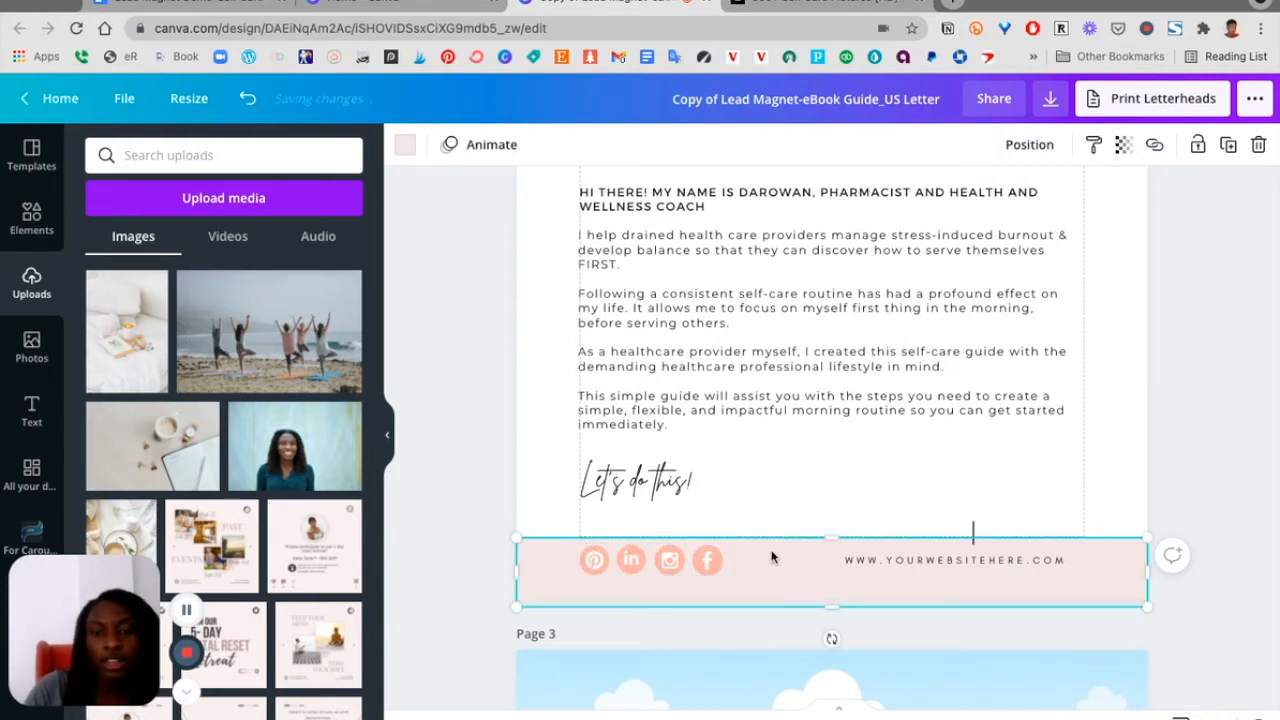
left_click(712, 567)
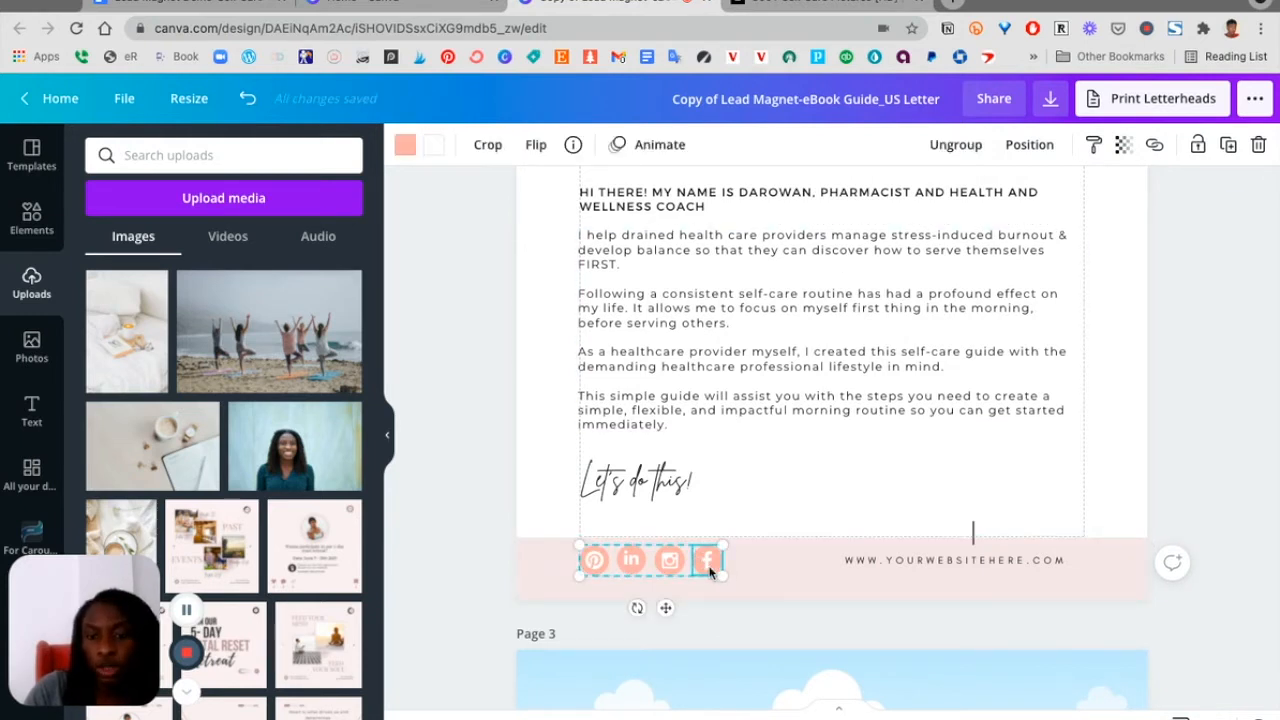
left_click(1155, 148)
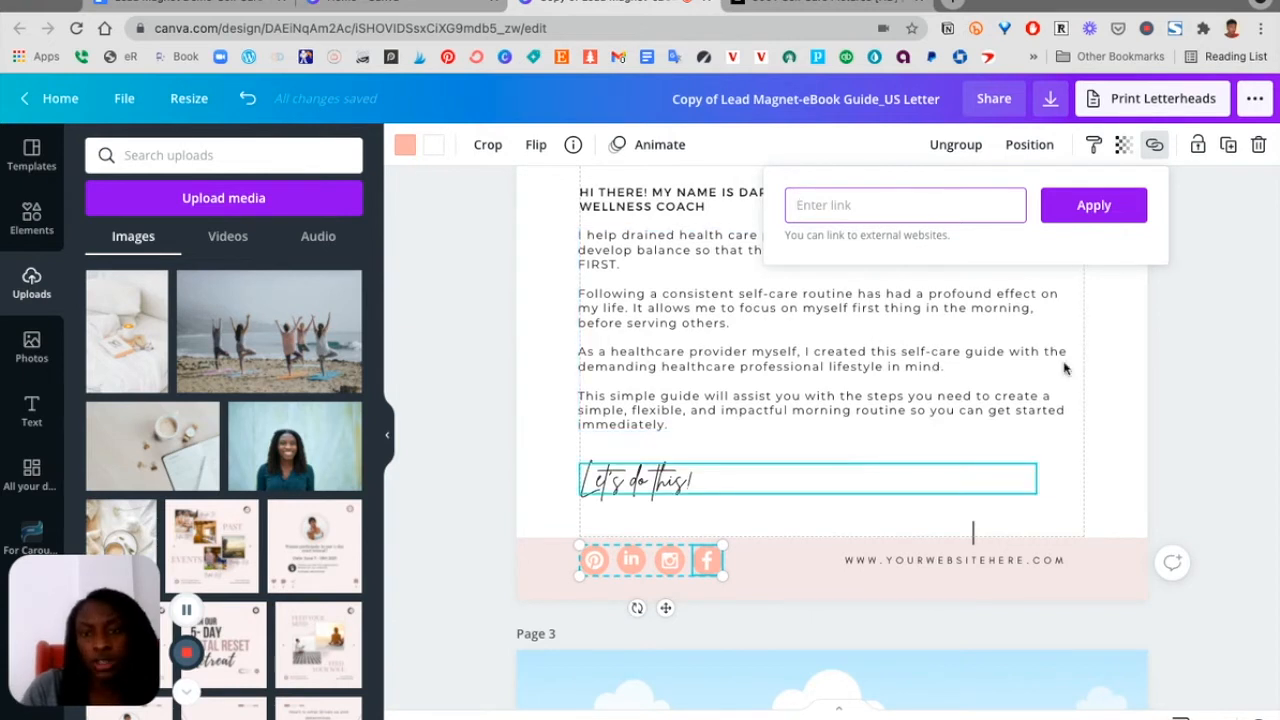
left_click(1124, 495)
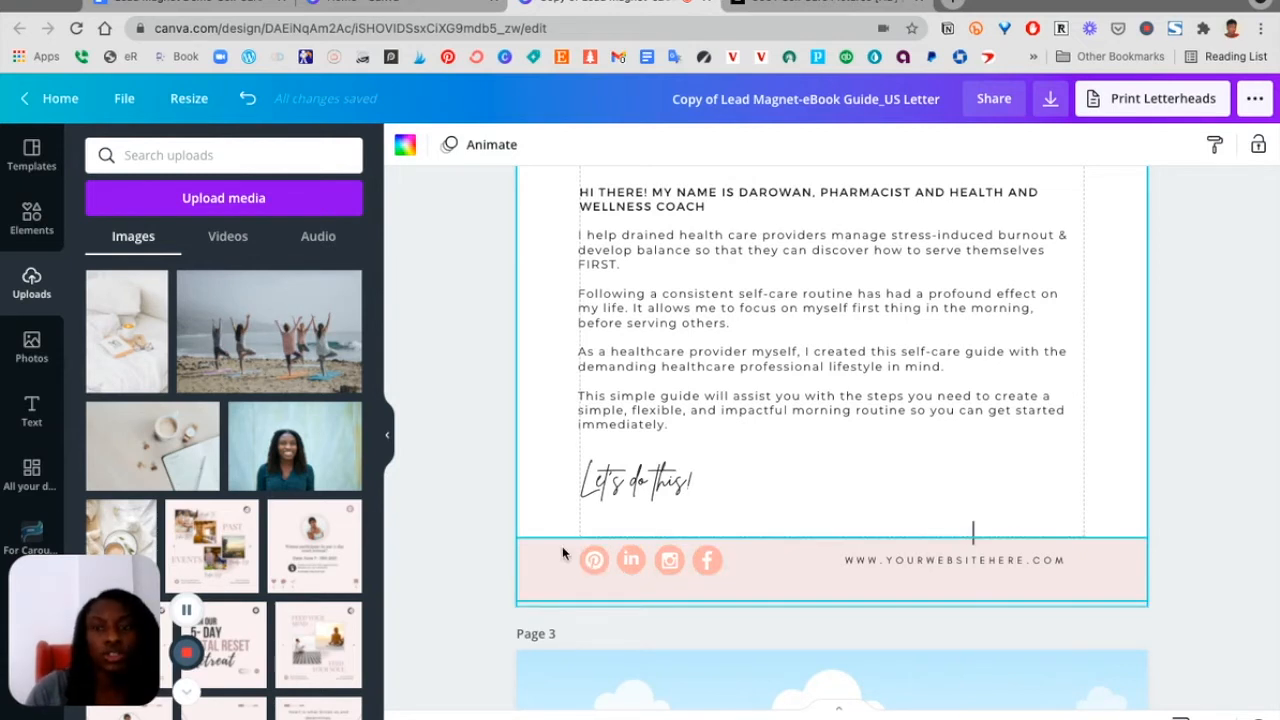
Delete the social-media icon group from the page 2 footer
double_click(920, 560)
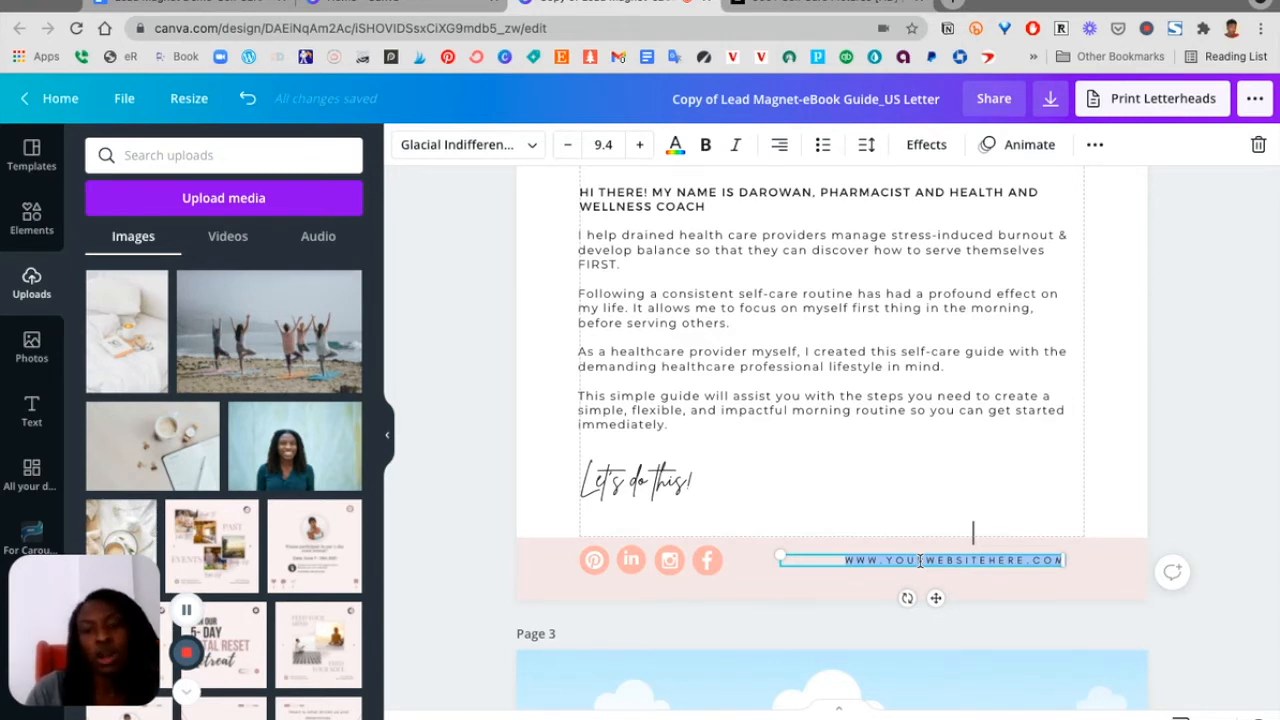
left_click(688, 563)
key("Delete")
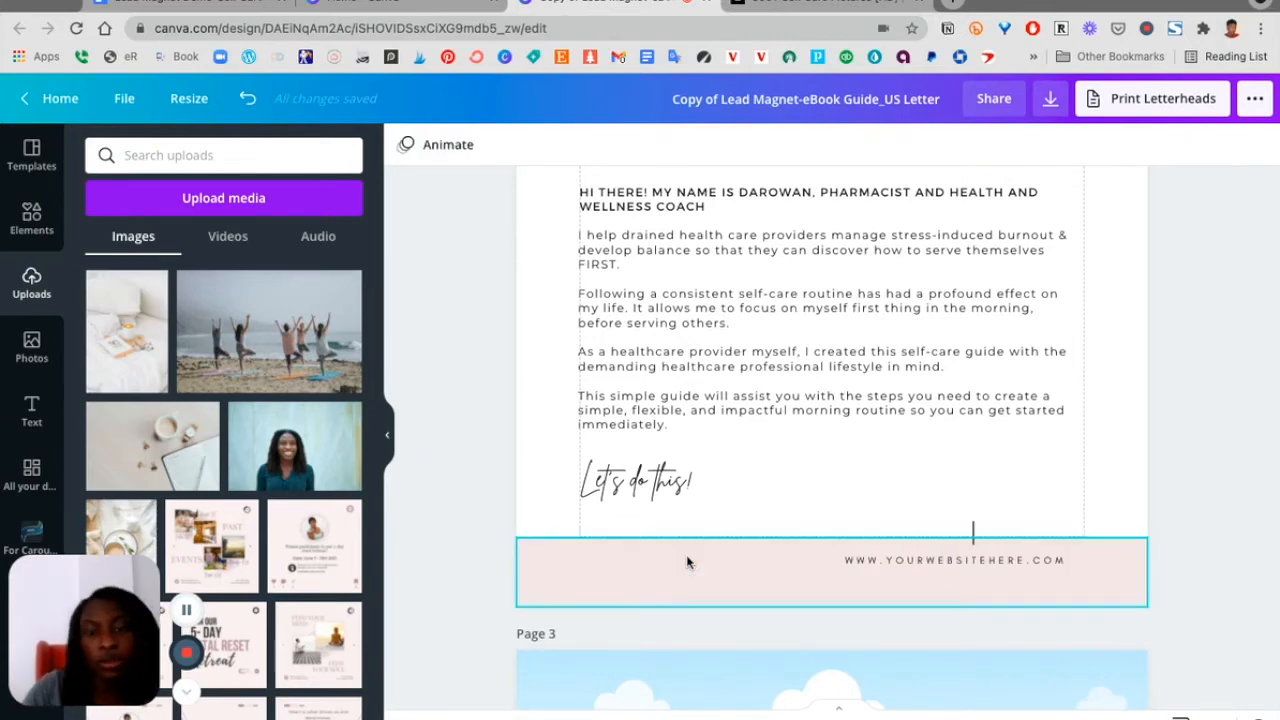
Select the page 2 footer website text and copy the website URL from the Google Docs document
scroll(687, 563, "down", 10)
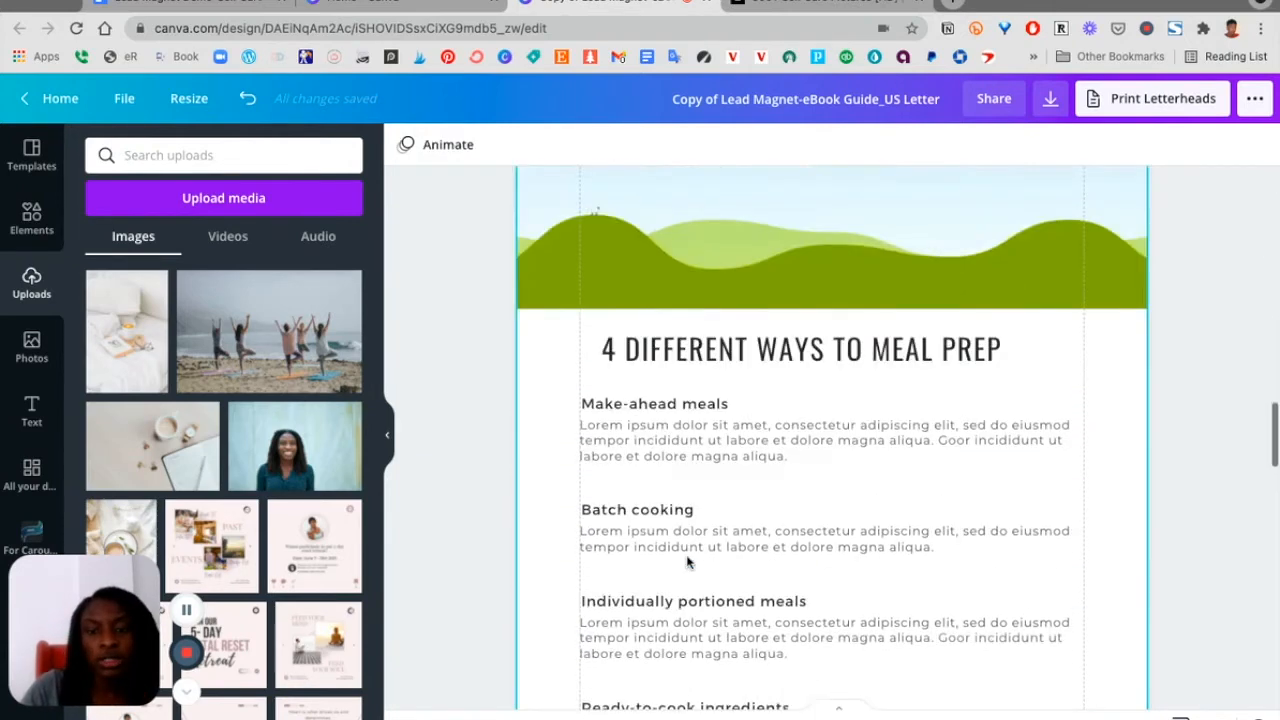
scroll(680, 540, "down", 15)
scroll(657, 521, "up", 20)
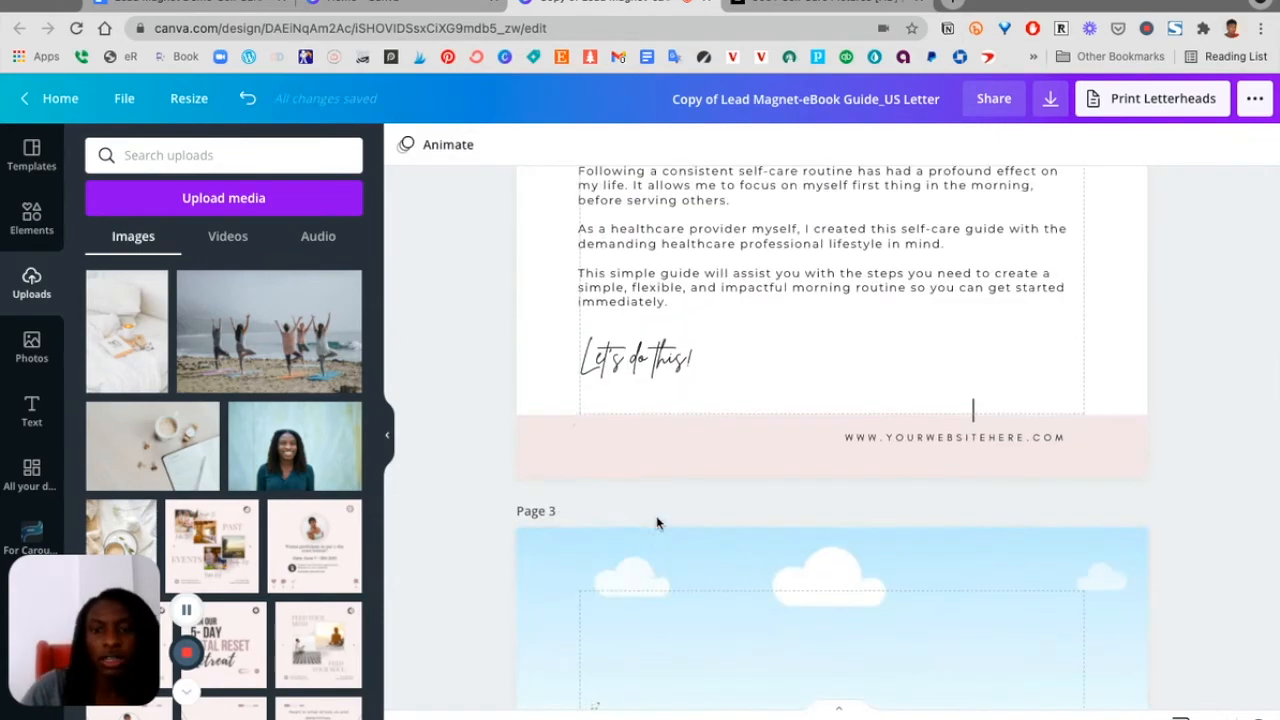
left_click(874, 437)
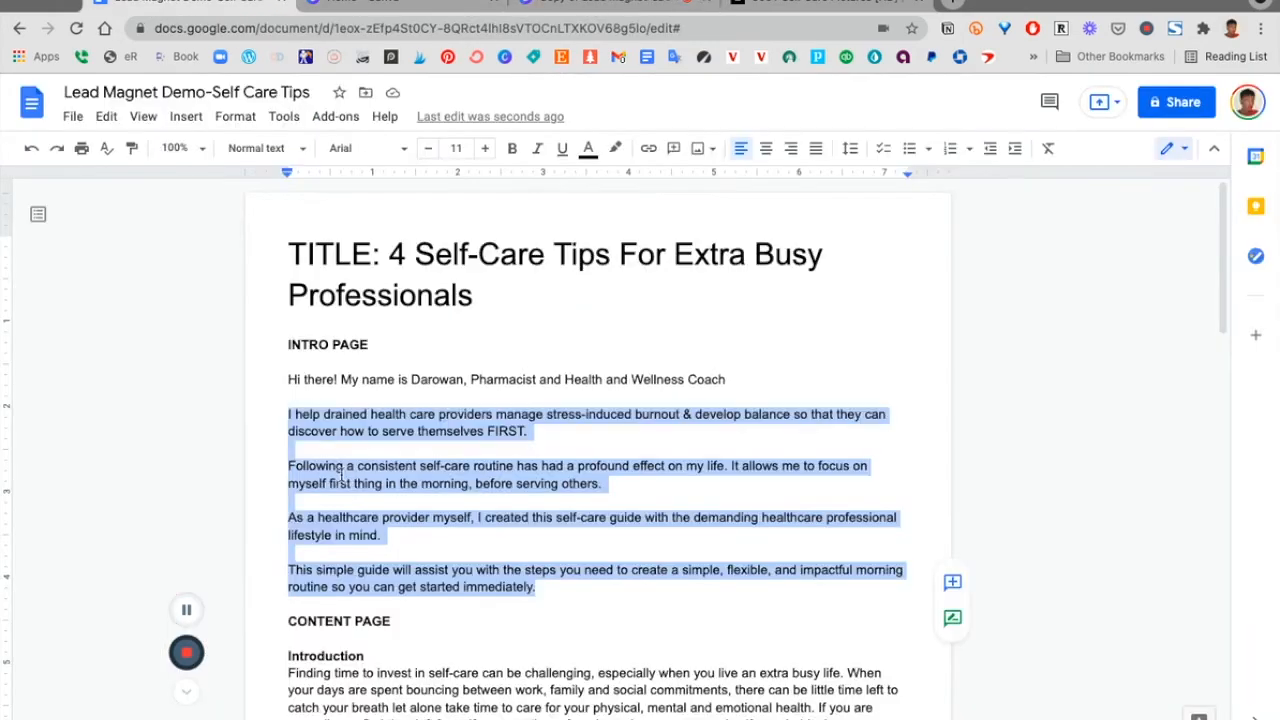
left_click(160, 8)
scroll(500, 430, "down", 20)
left_click_drag(535, 404, 343, 400)
Link the page 2 footer website text to the copied website URL
left_click(602, 4)
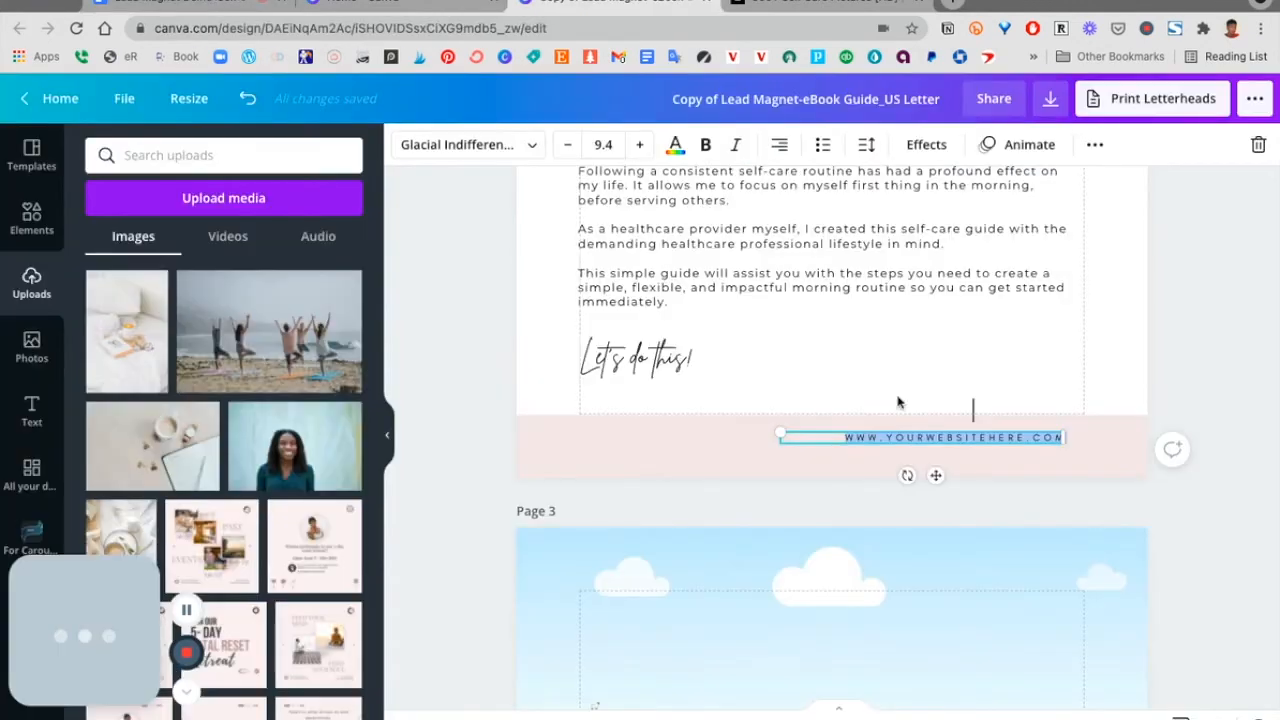
left_click(1088, 146)
left_click(1014, 187)
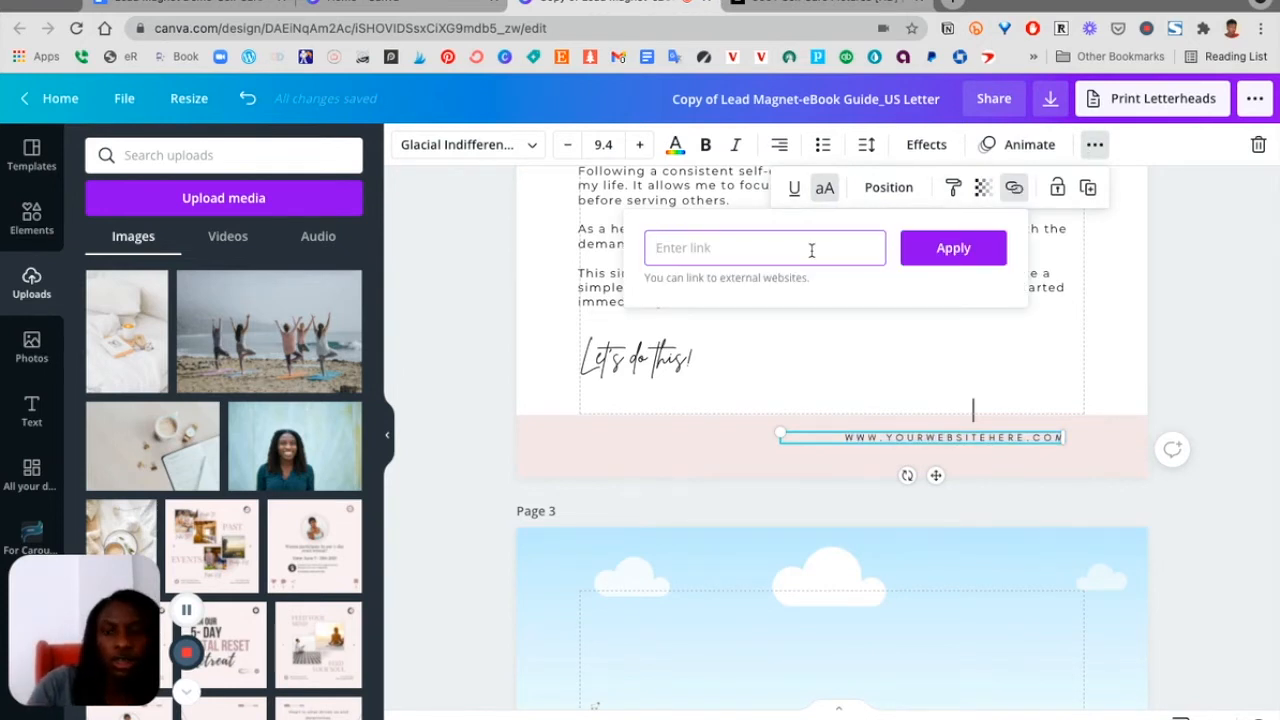
type("https://designbydorowari.com/")
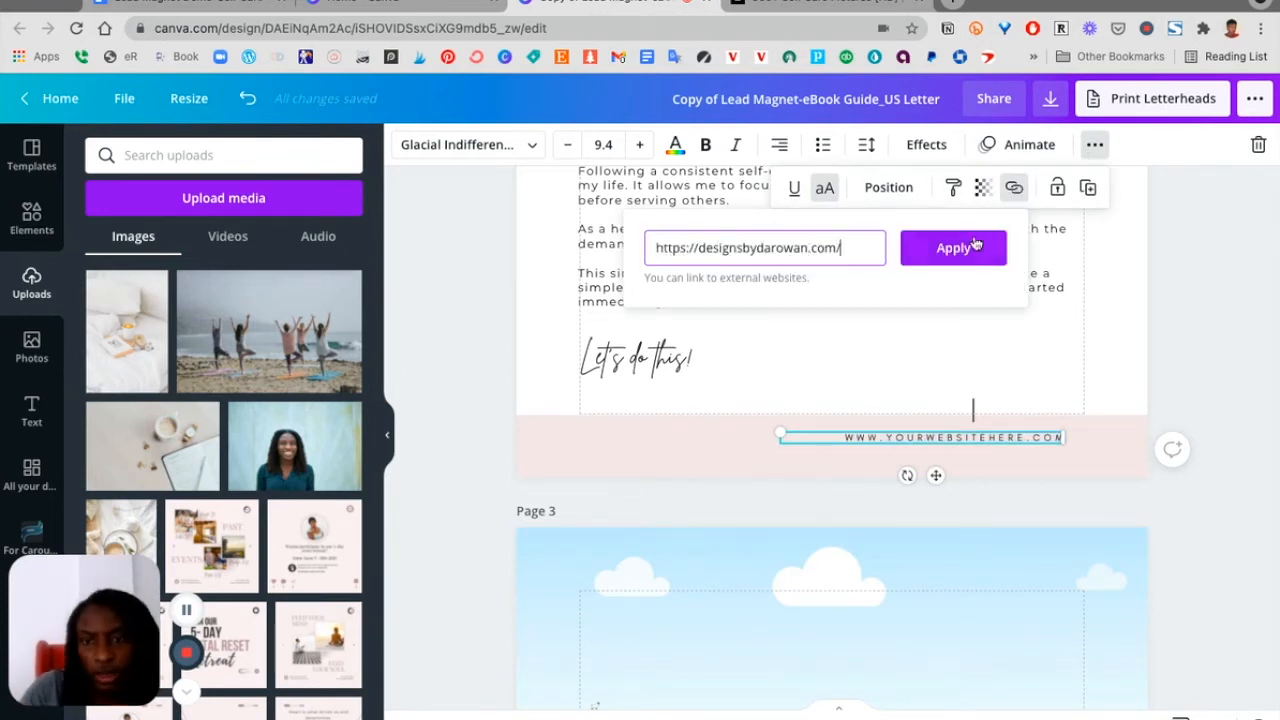
left_click(966, 246)
left_click(1011, 409)
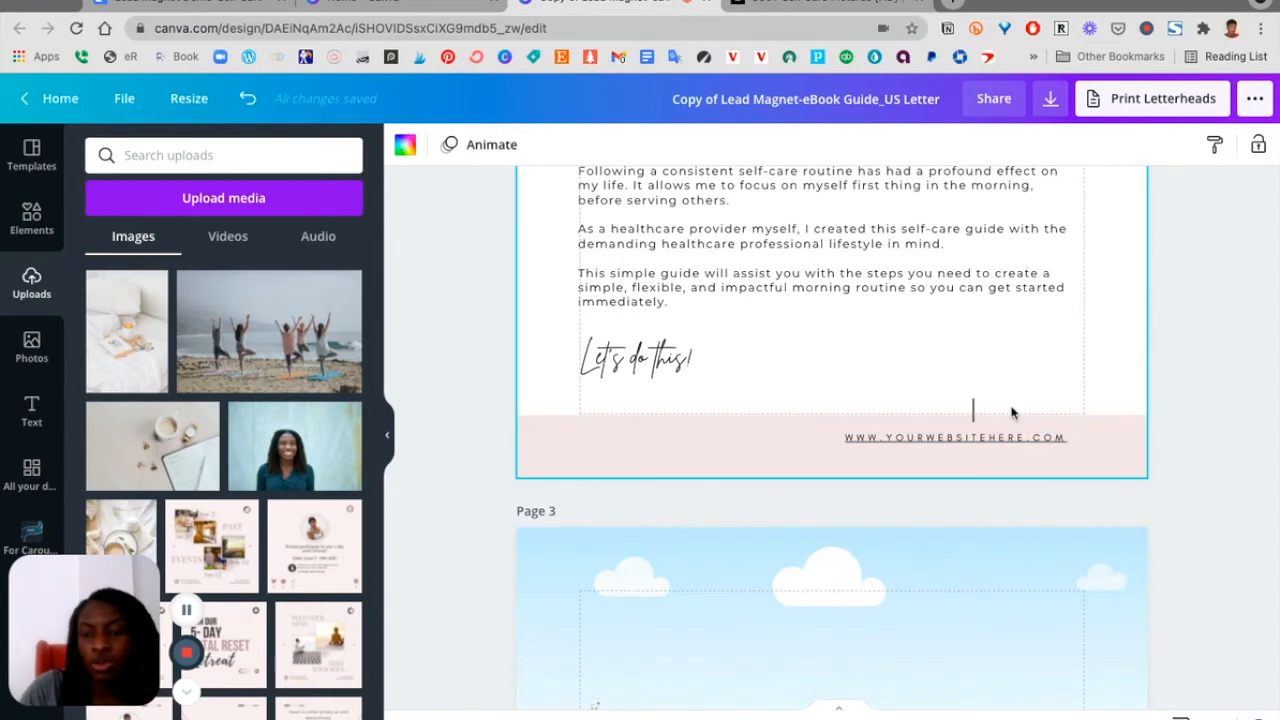
Copy the linked website text from the page 2 footer
left_click(940, 437)
double_click(940, 437)
key("super+c")
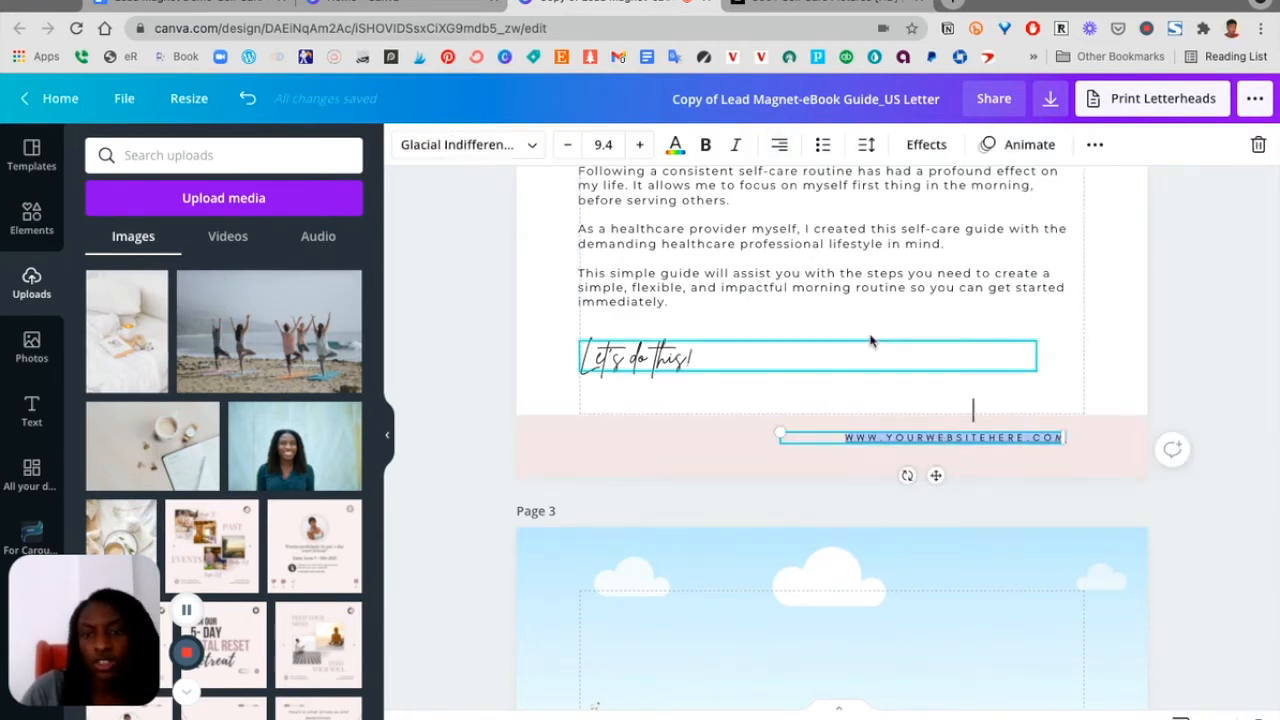
left_click(1095, 145)
left_click(796, 199)
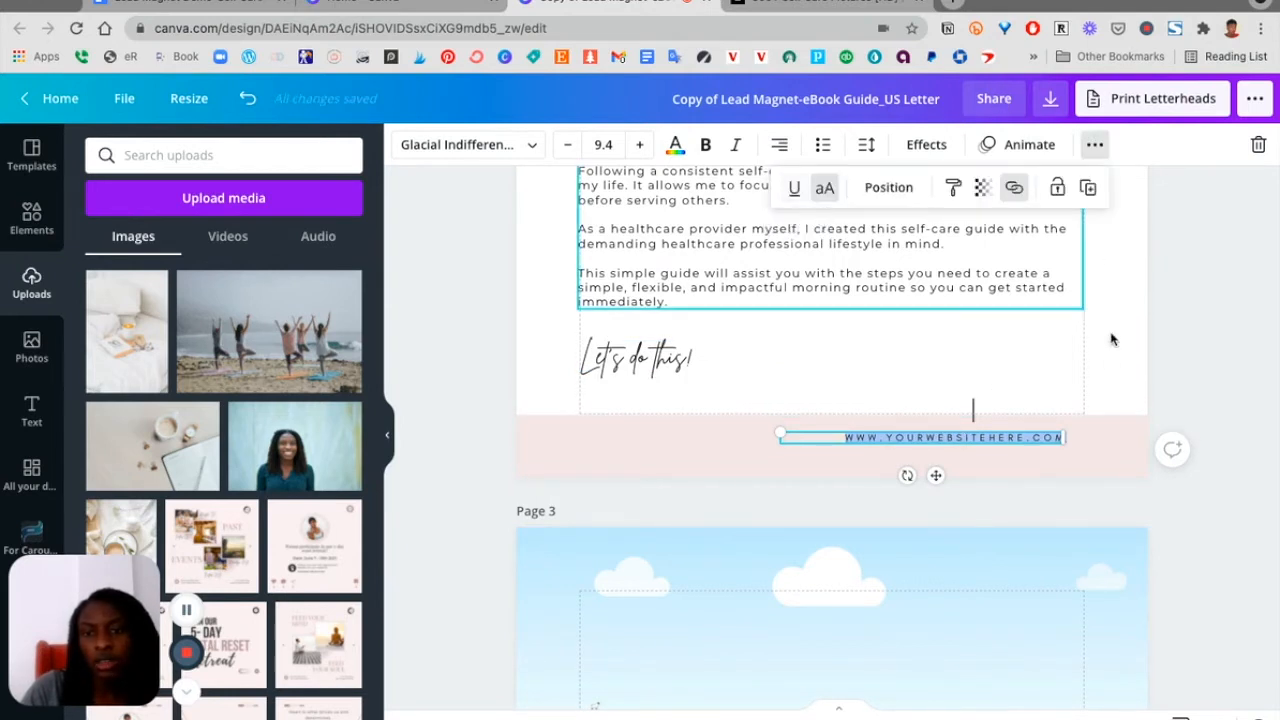
left_click(1108, 366)
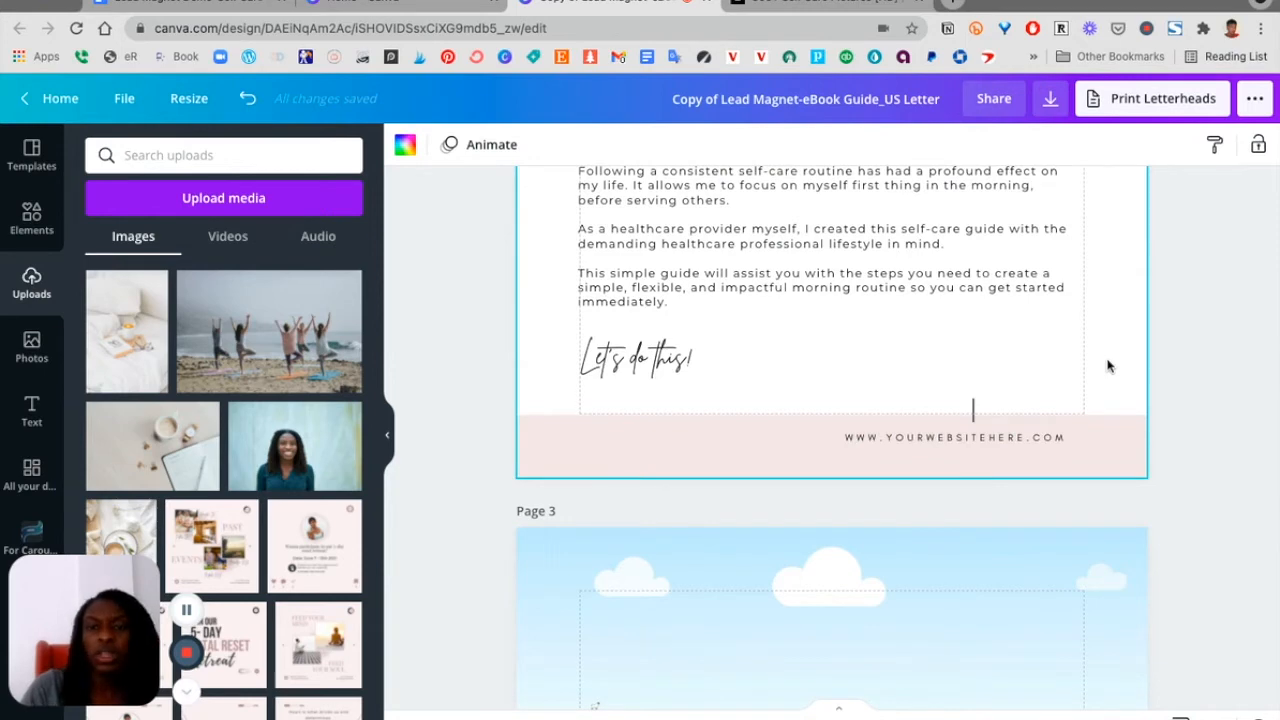
left_click(975, 438)
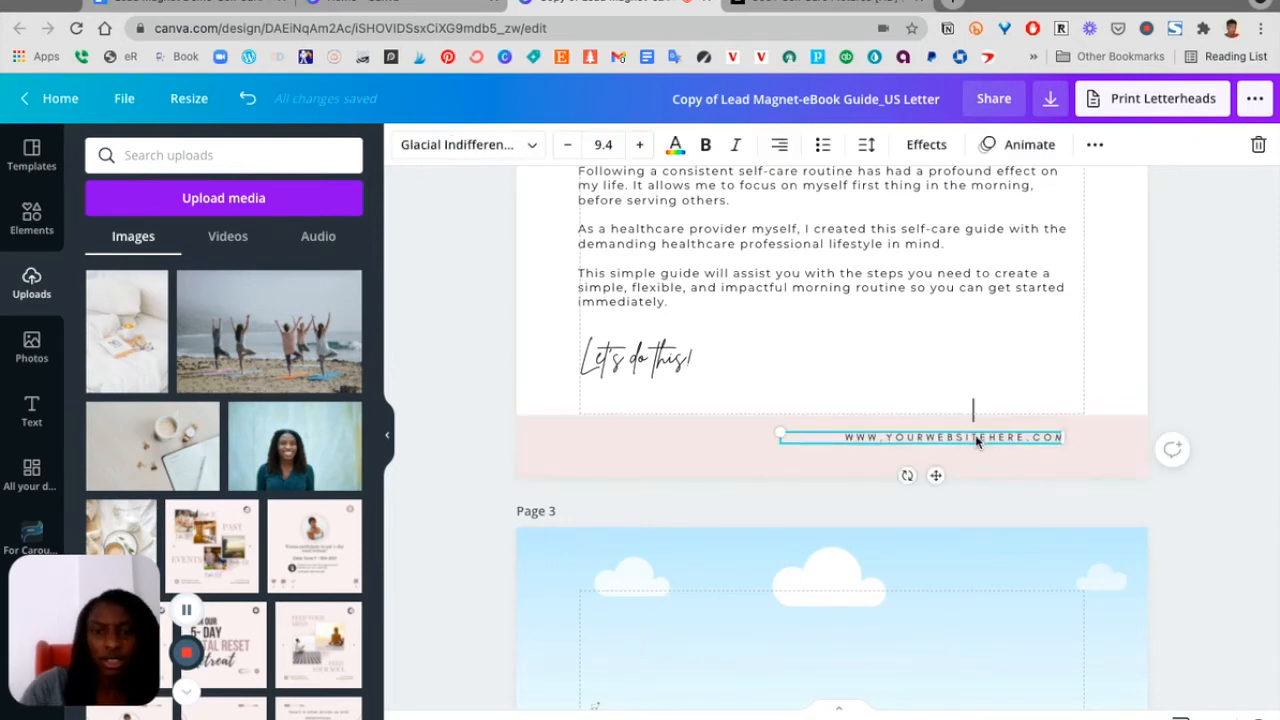
left_click(1108, 324)
Paste the linked website text into the page 3 footer
scroll(1108, 325, "down", 7)
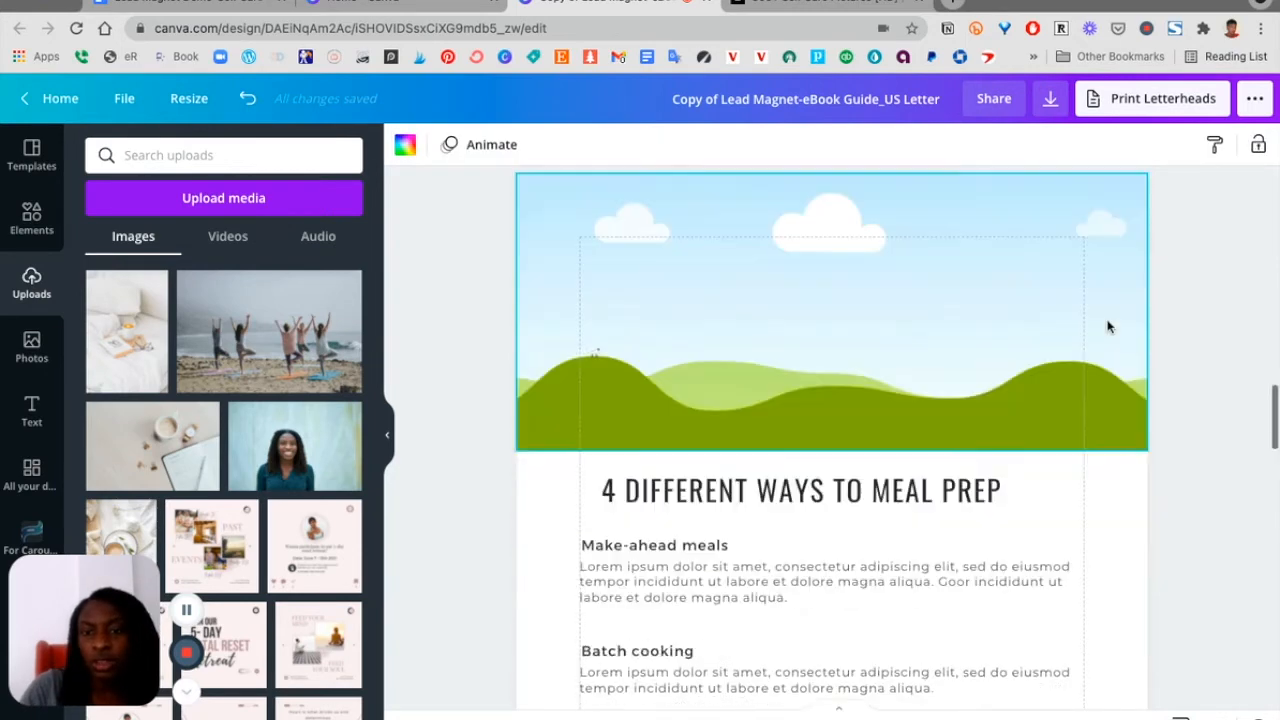
scroll(1108, 326, "down", 5)
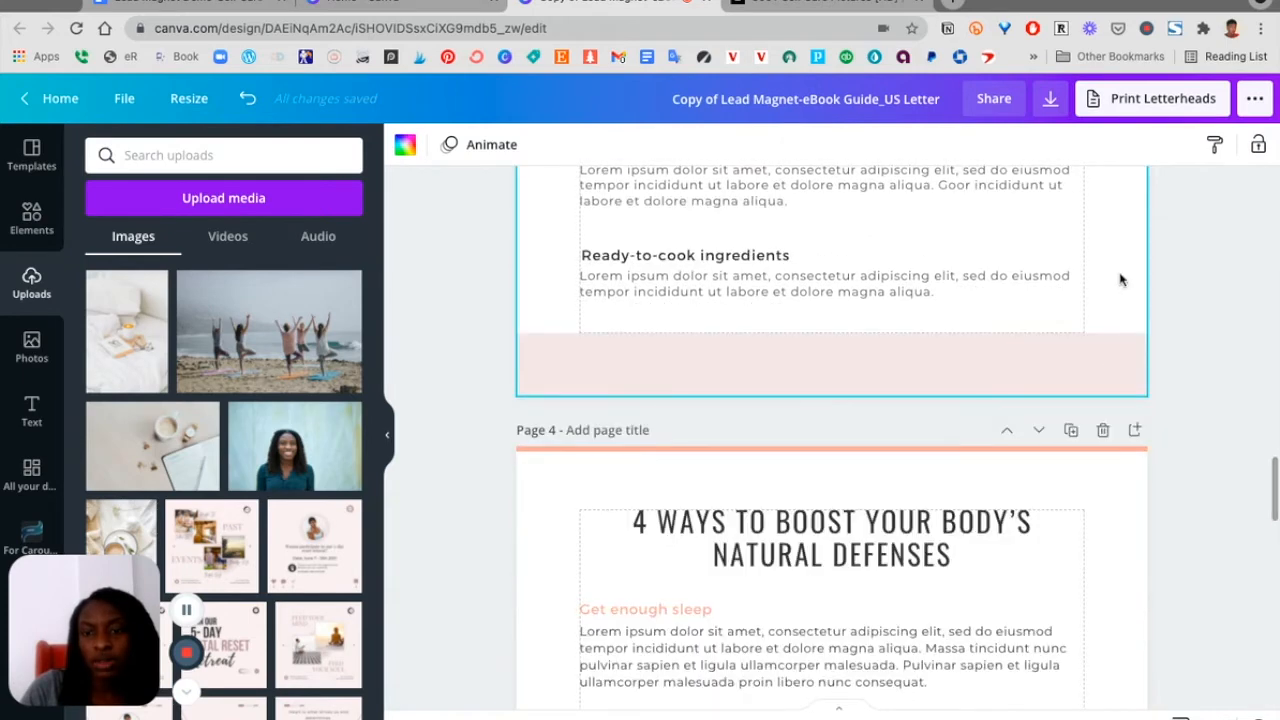
key("super+v")
scroll(1006, 458, "down", 7)
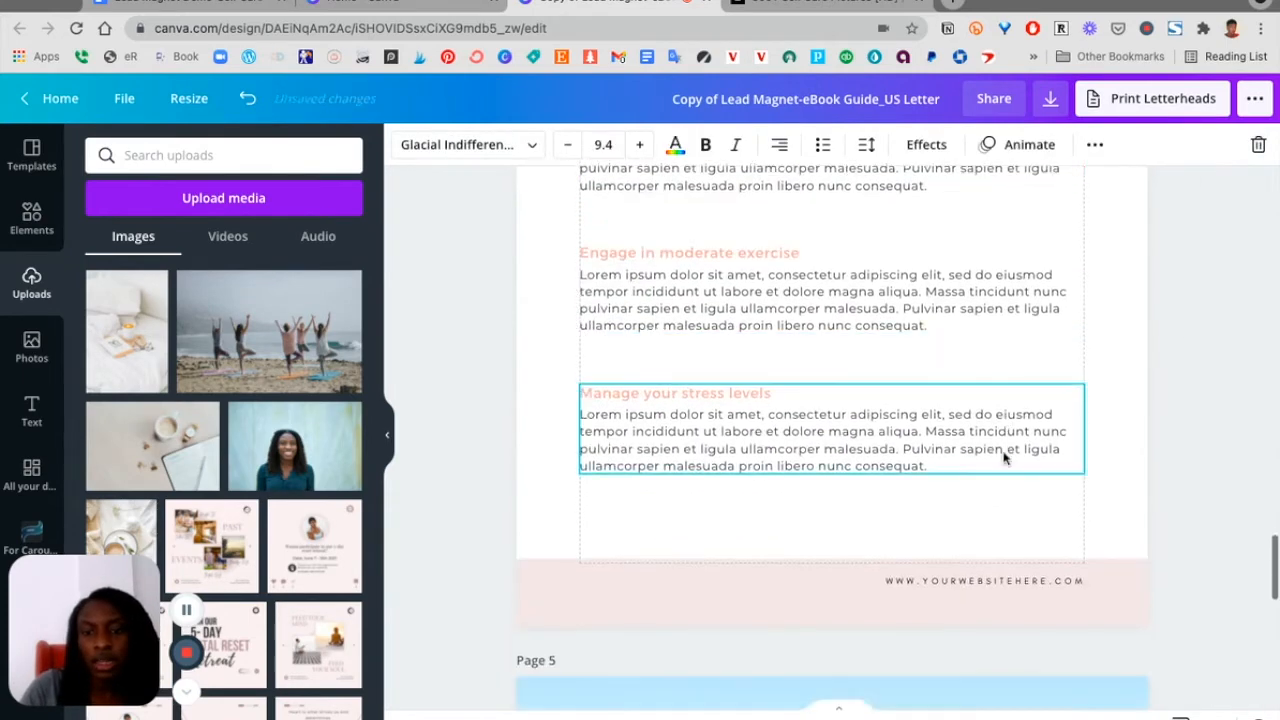
Replace the page 4 footer website text with the pasted linked copy
left_click(982, 523)
key("Delete")
key("super+v")
scroll(1112, 441, "down", 8)
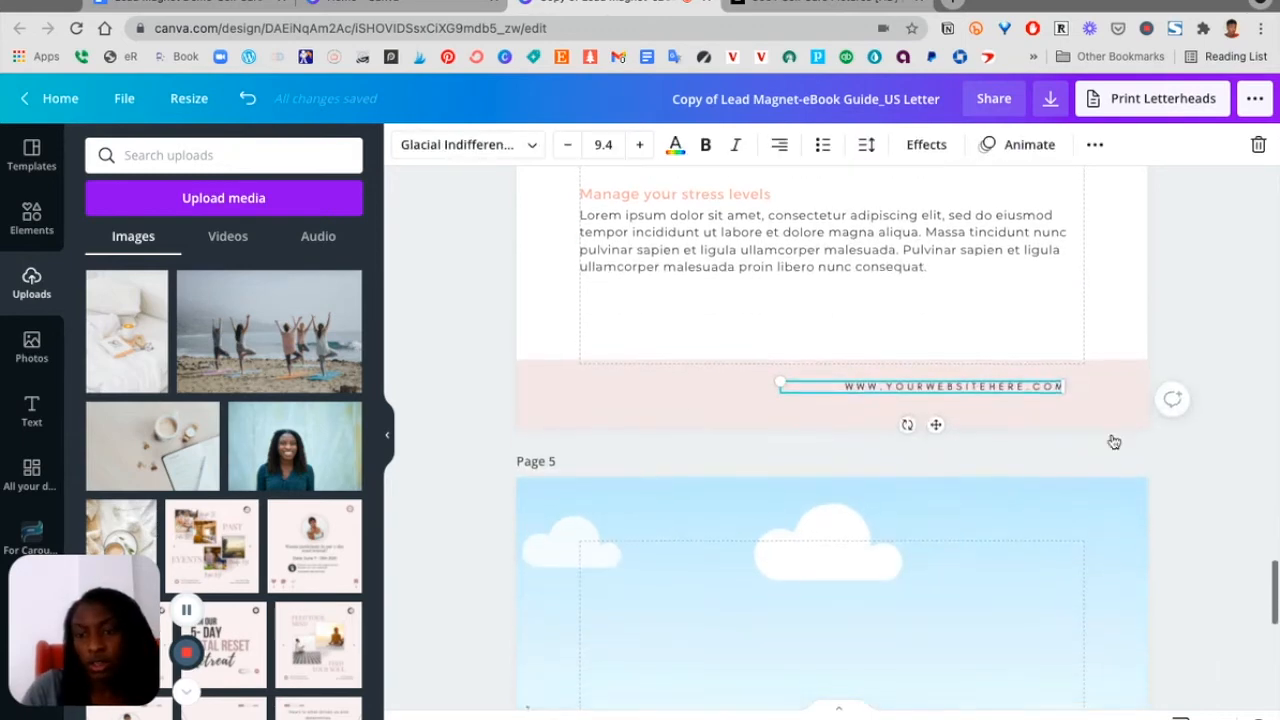
Replace the page 5 footer website text with the pasted linked copy
left_click(1024, 592)
key("Delete")
key("super+v")
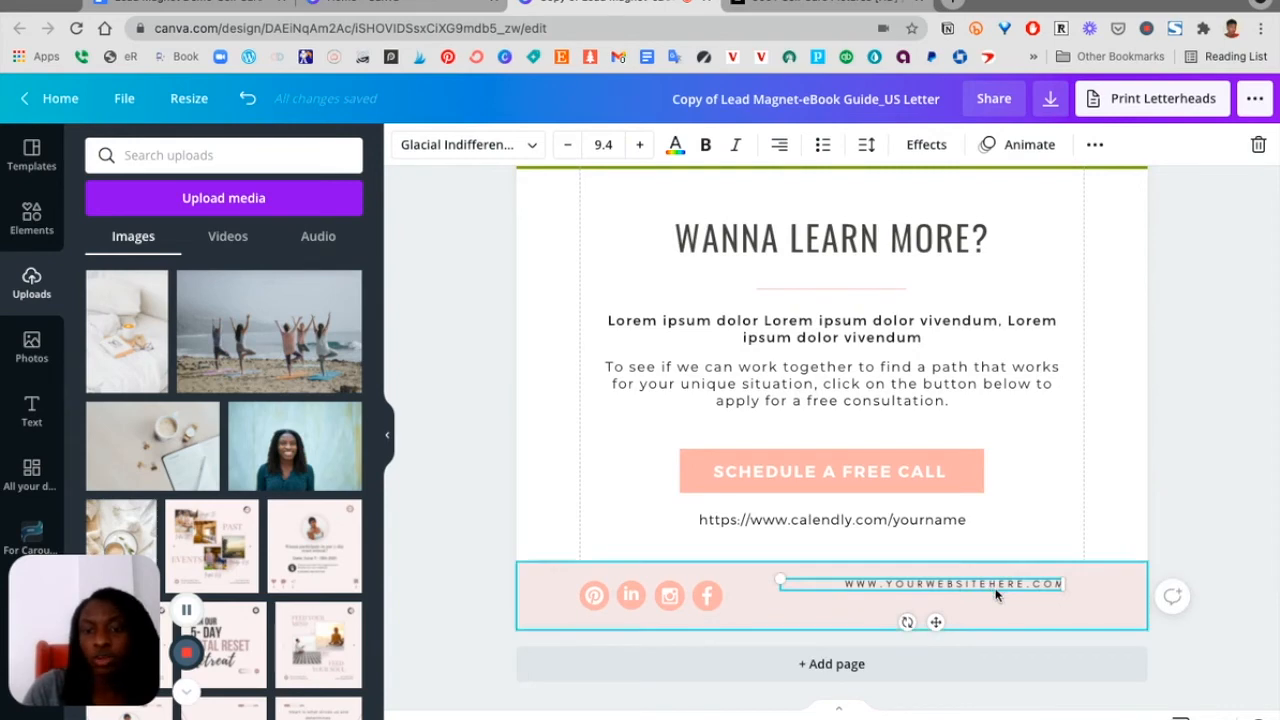
Scroll back through the pages to review the footers and content
scroll(995, 595, "up", 20)
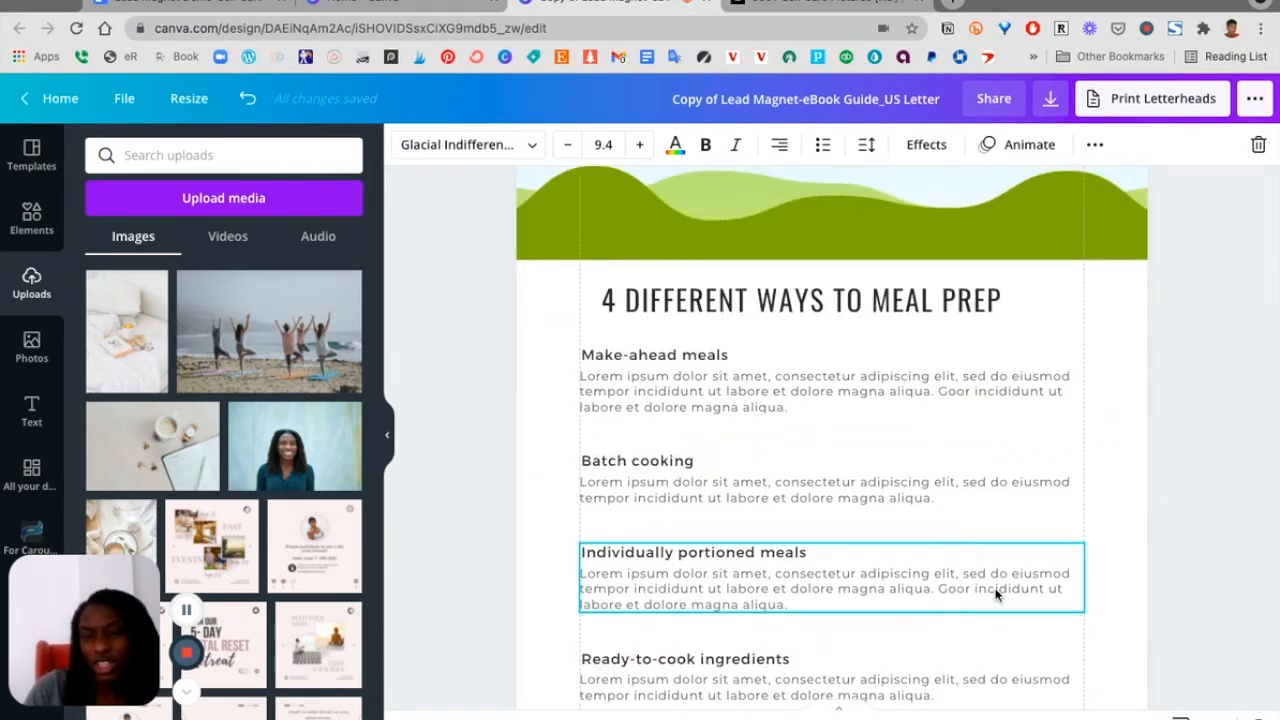
scroll(995, 595, "down", 4)
scroll(908, 488, "up", 6)
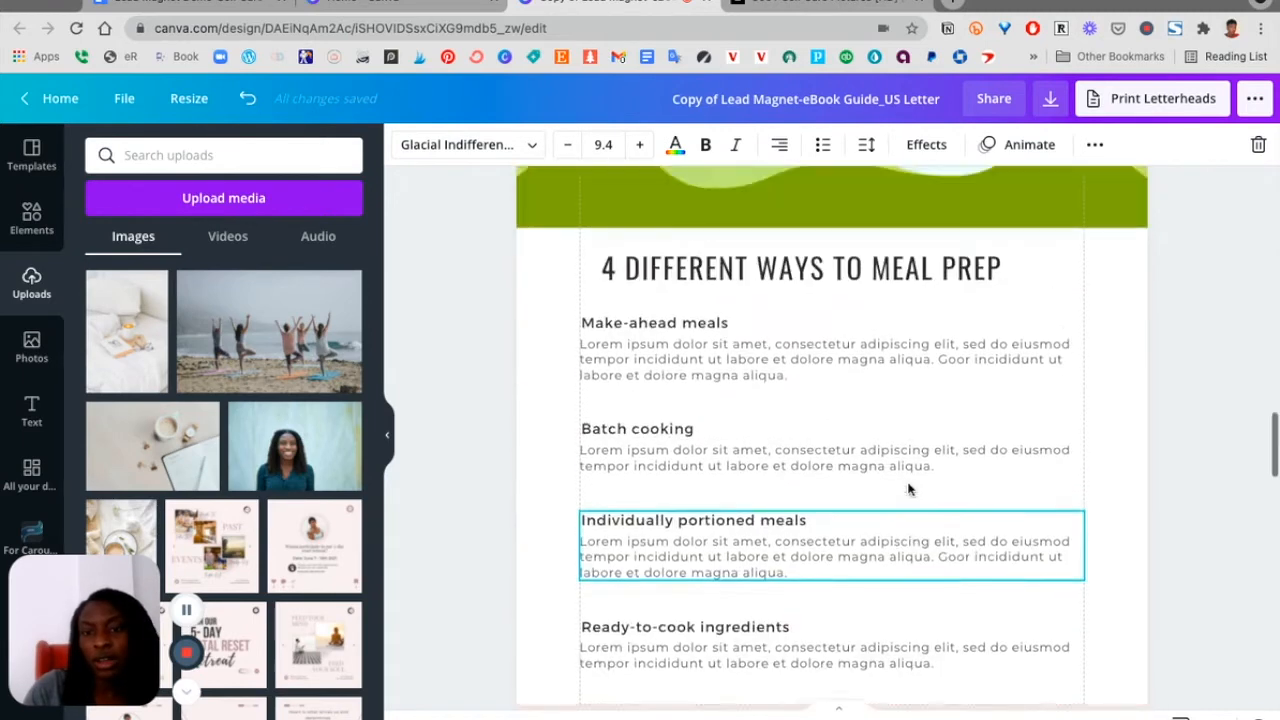
scroll(908, 488, "down", 3)
scroll(908, 488, "up", 7)
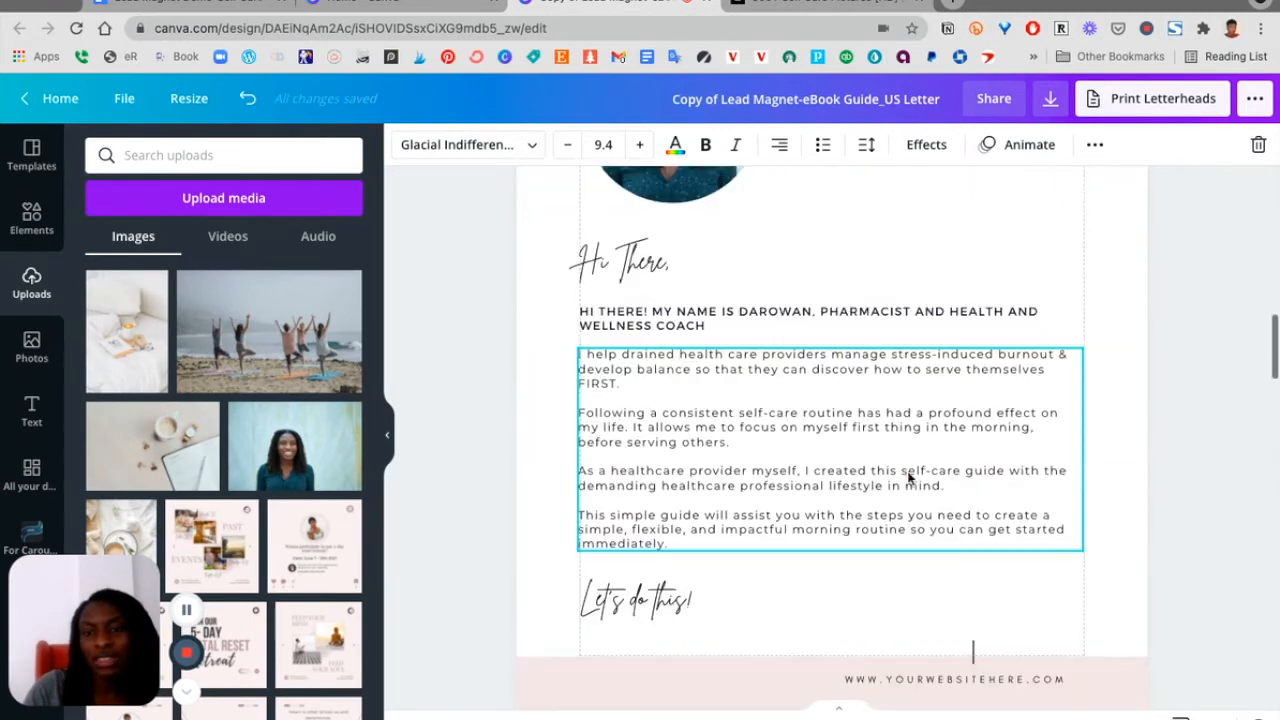
scroll(929, 655, "down", 4)
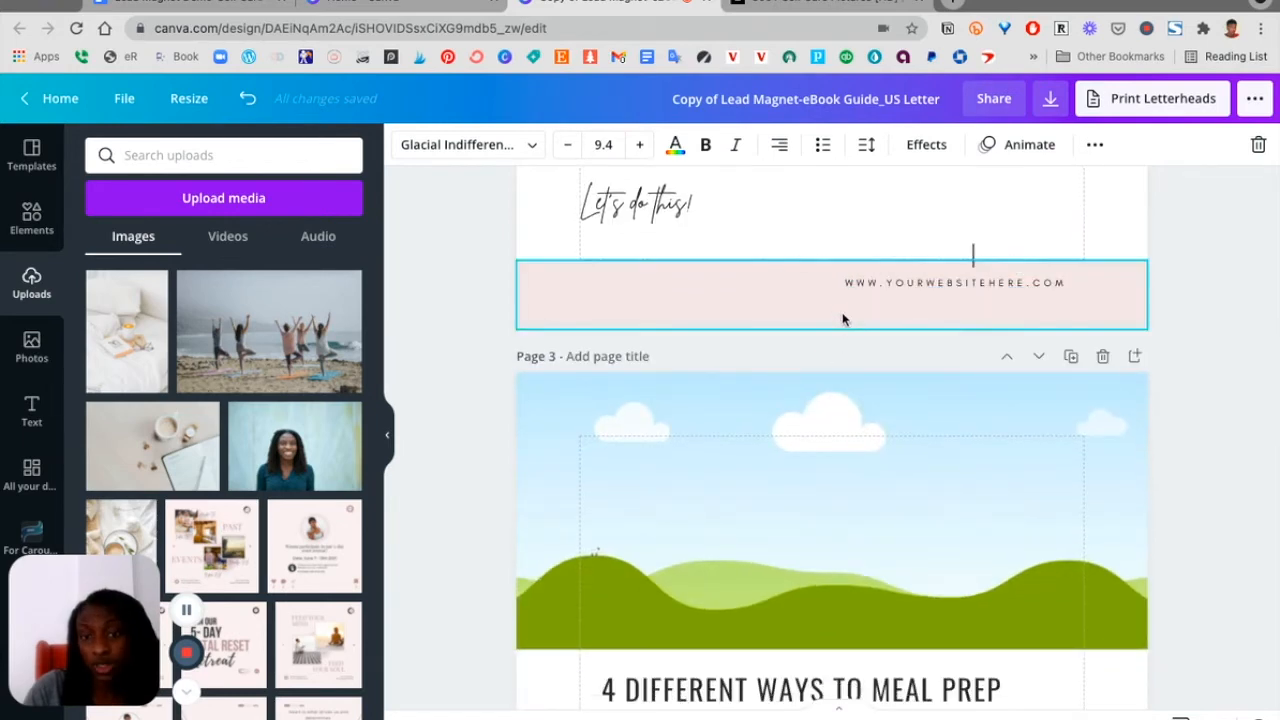
scroll(851, 316, "down", 6)
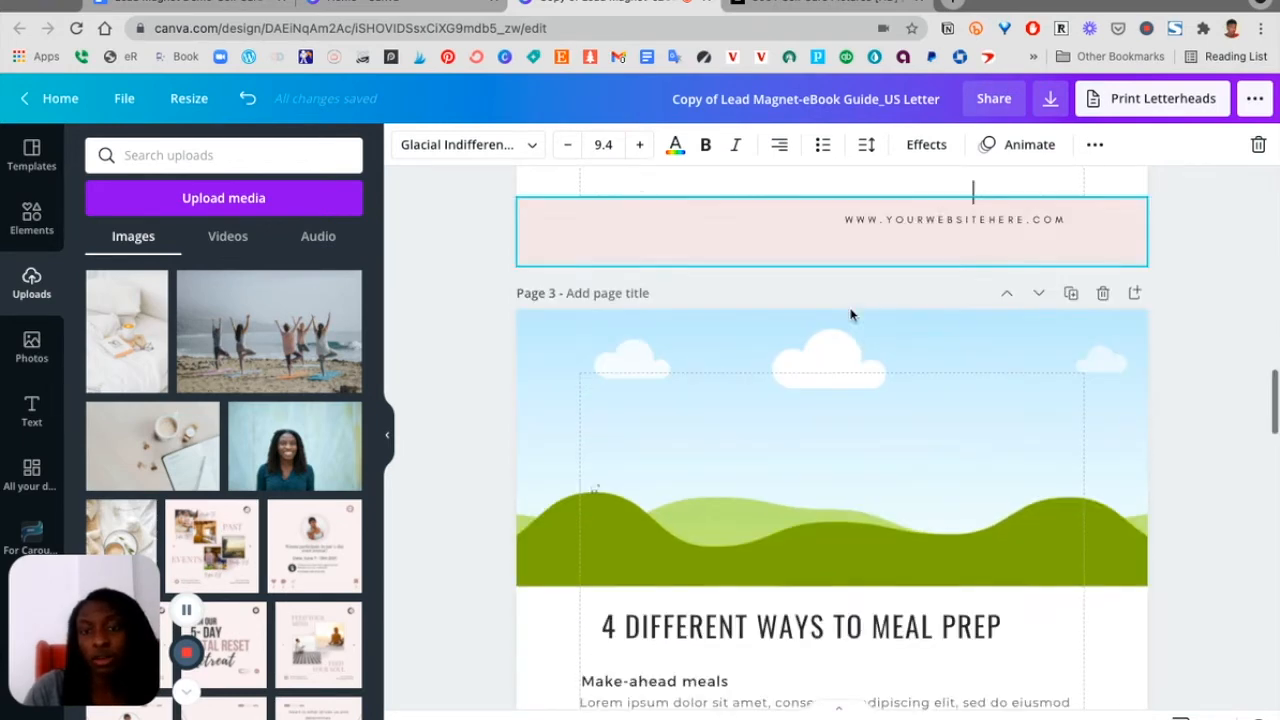
scroll(908, 395, "up", 7)
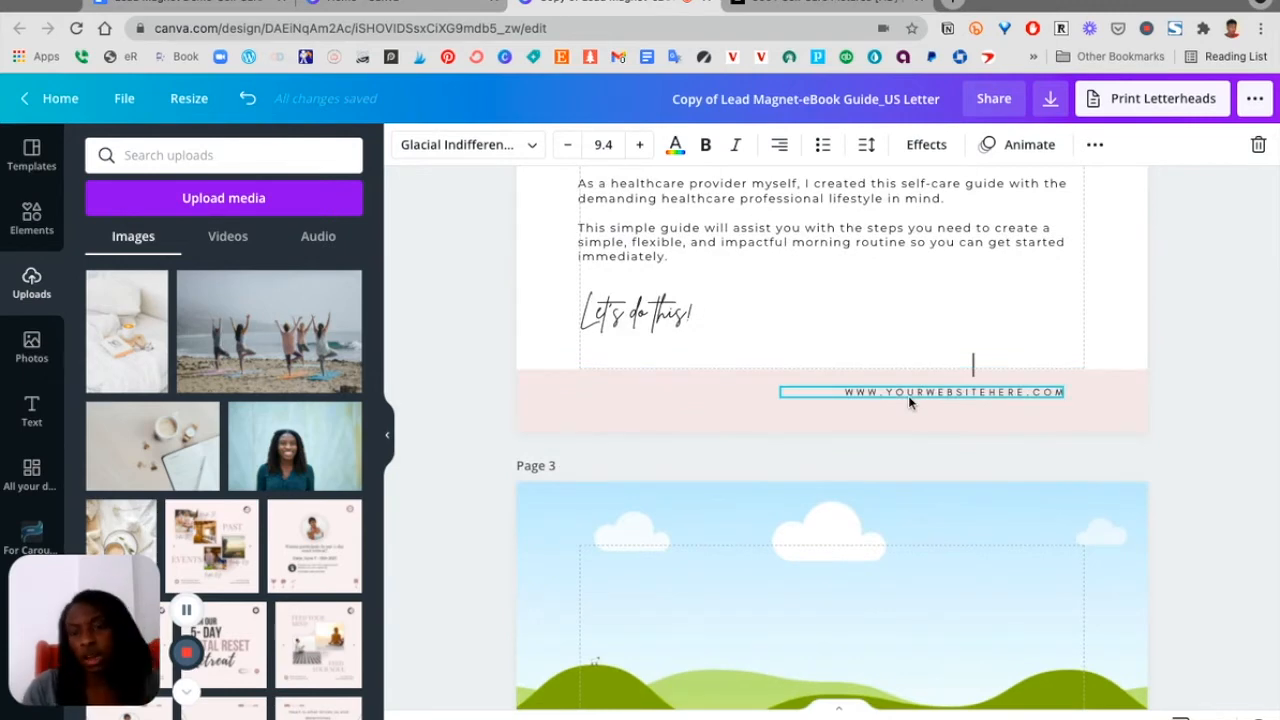
scroll(908, 403, "up", 6)
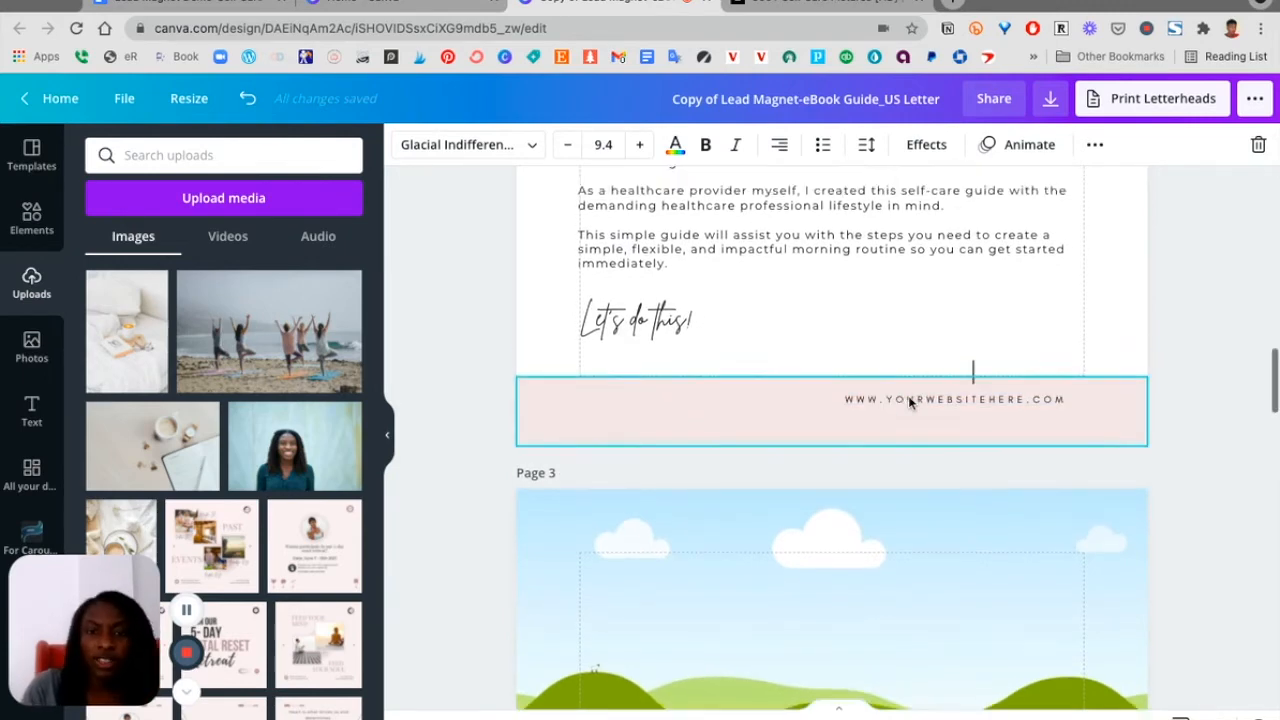
scroll(908, 403, "up", 9)
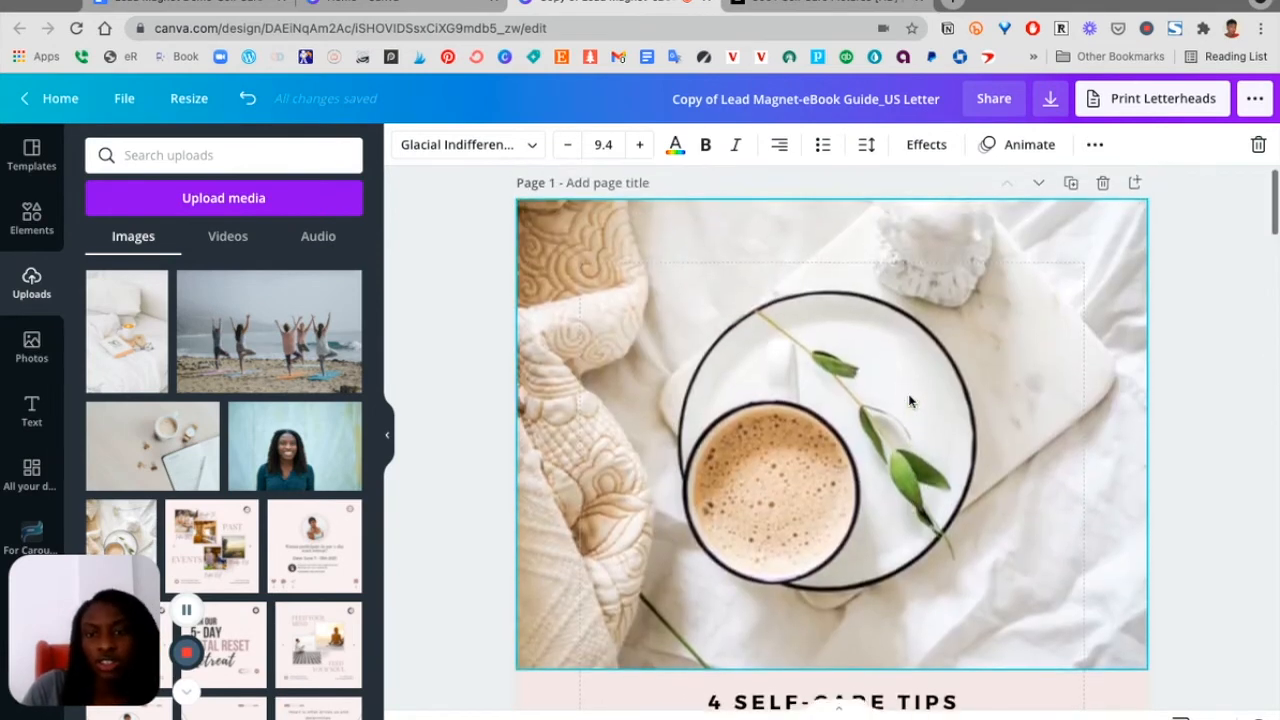
Scroll through pages 2 to 4 to review the about-me text, footers and meal-prep and body-defenses pages
scroll(908, 401, "down", 10)
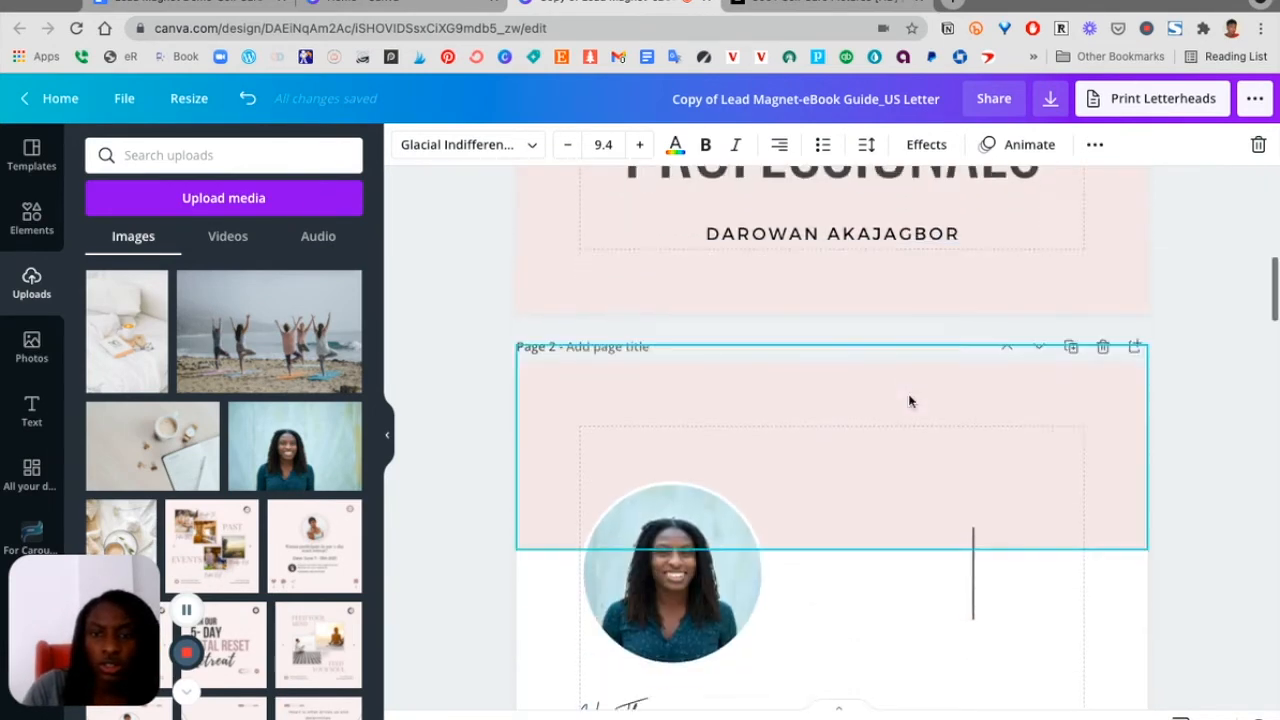
scroll(908, 401, "down", 3)
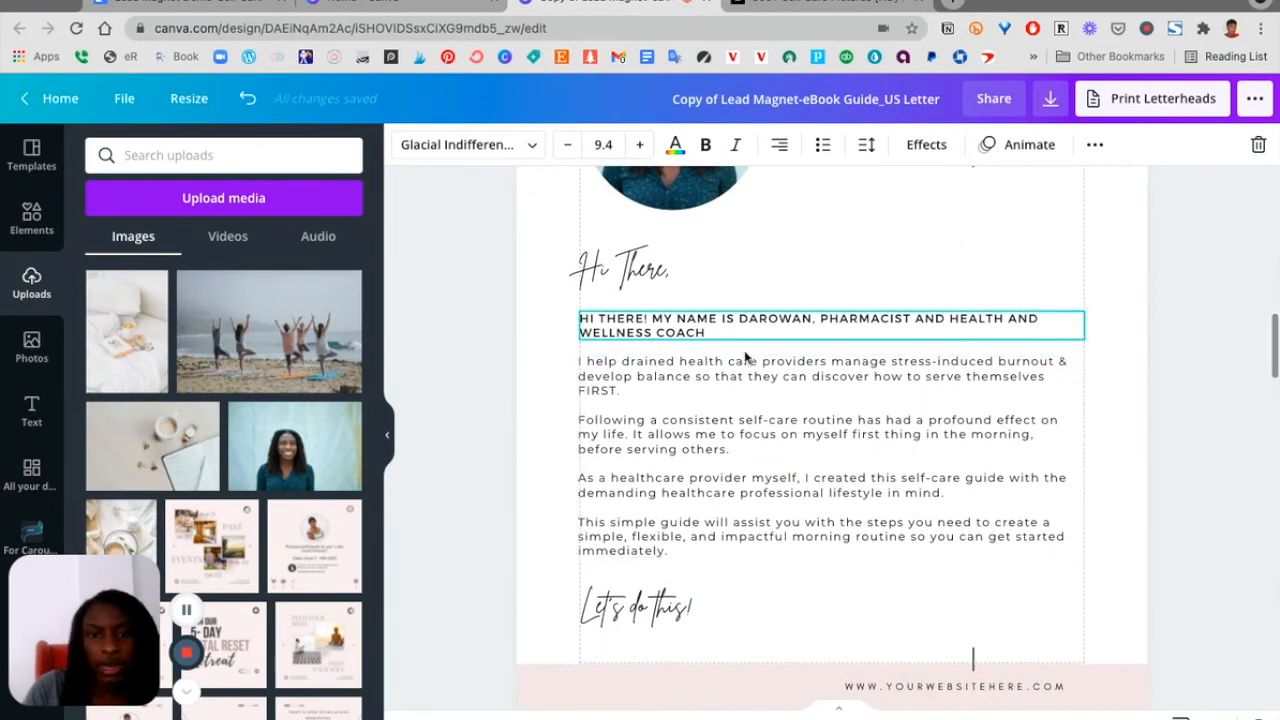
left_click(825, 477)
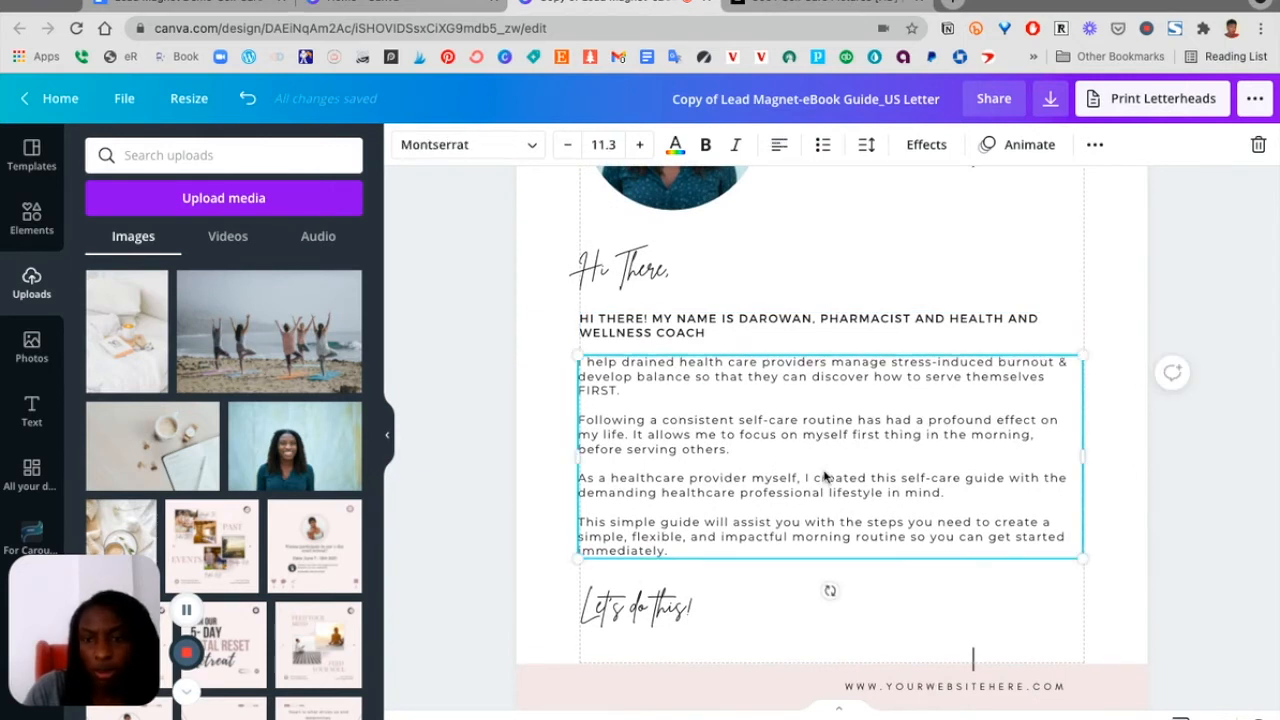
scroll(829, 474, "down", 3)
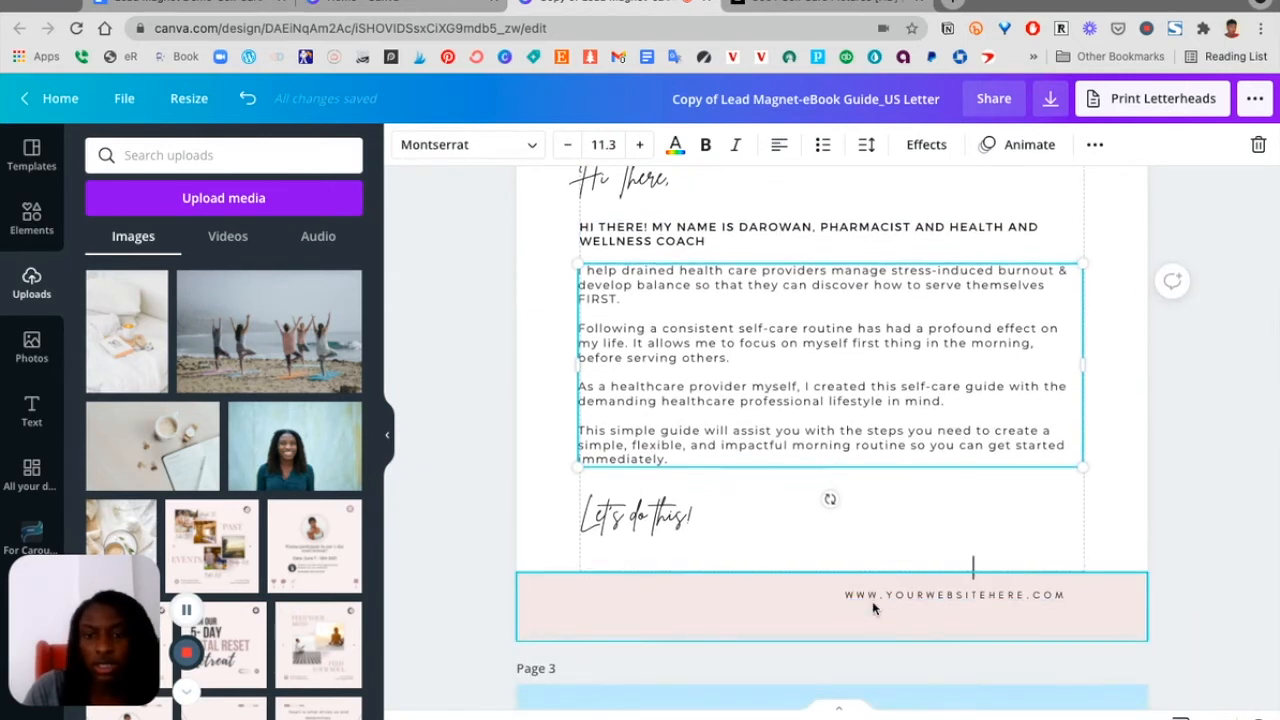
left_click(737, 632)
scroll(737, 630, "down", 5)
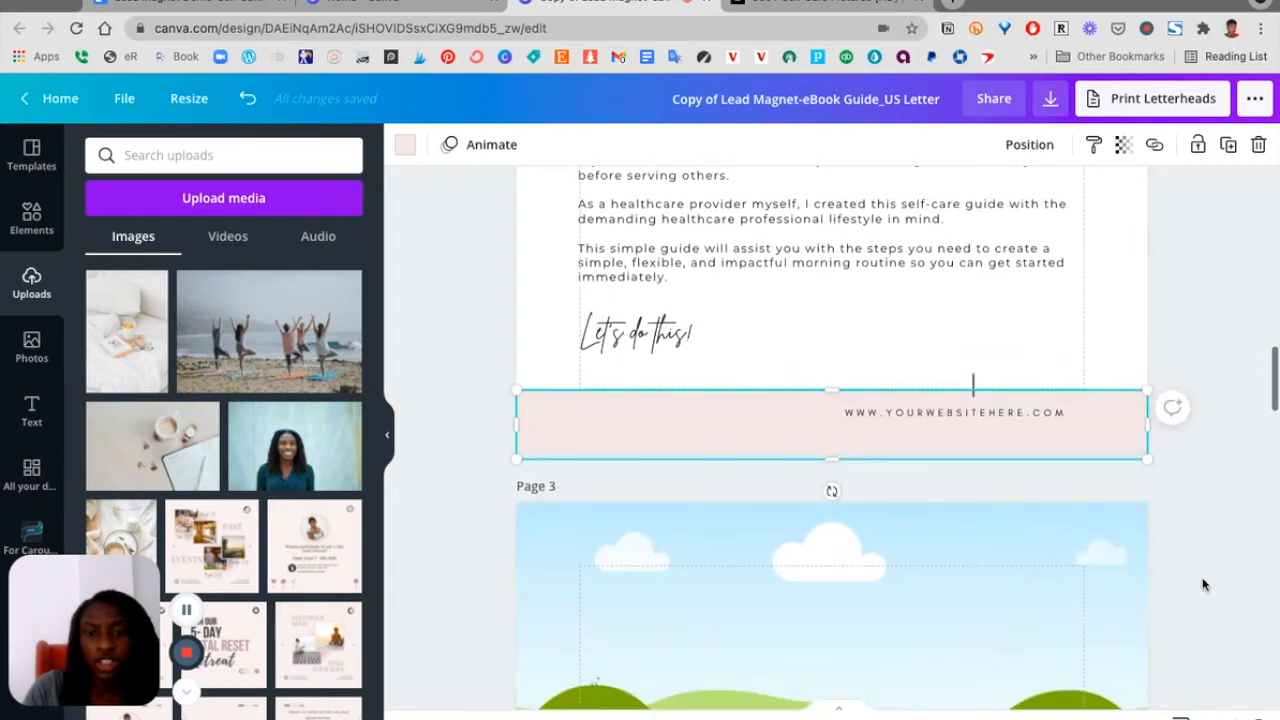
left_click(1216, 619)
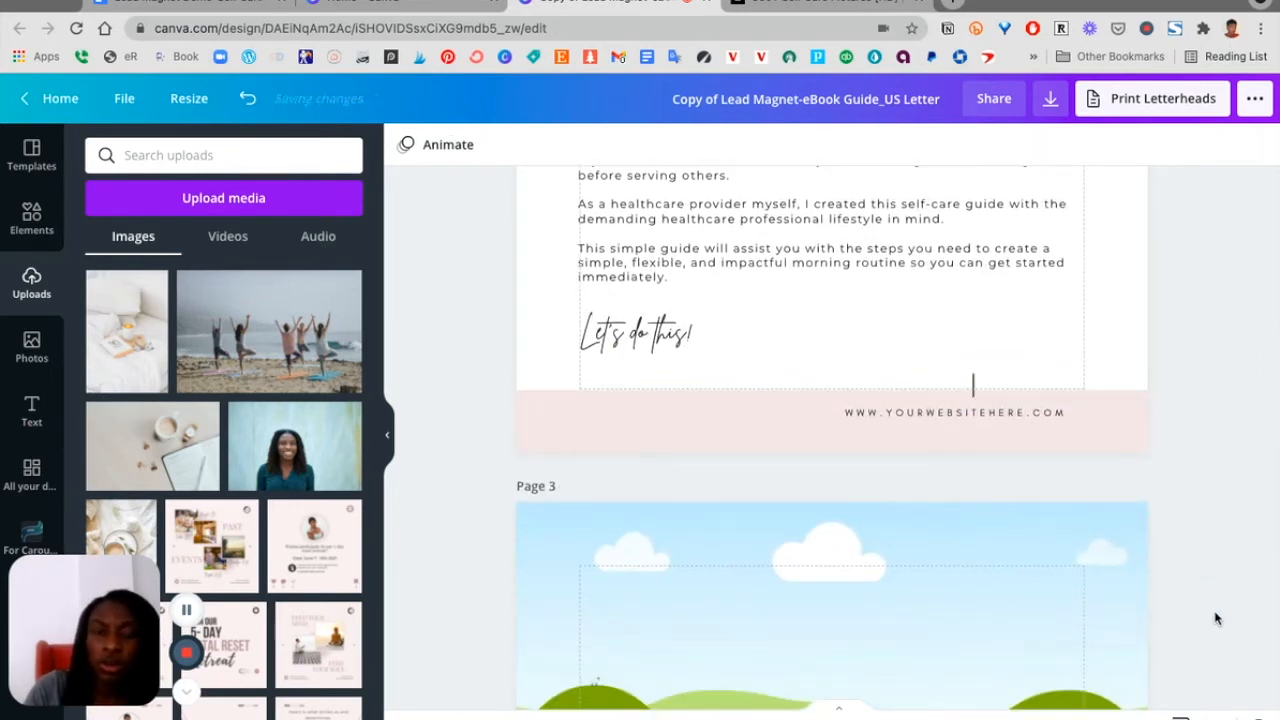
scroll(1216, 619, "down", 10)
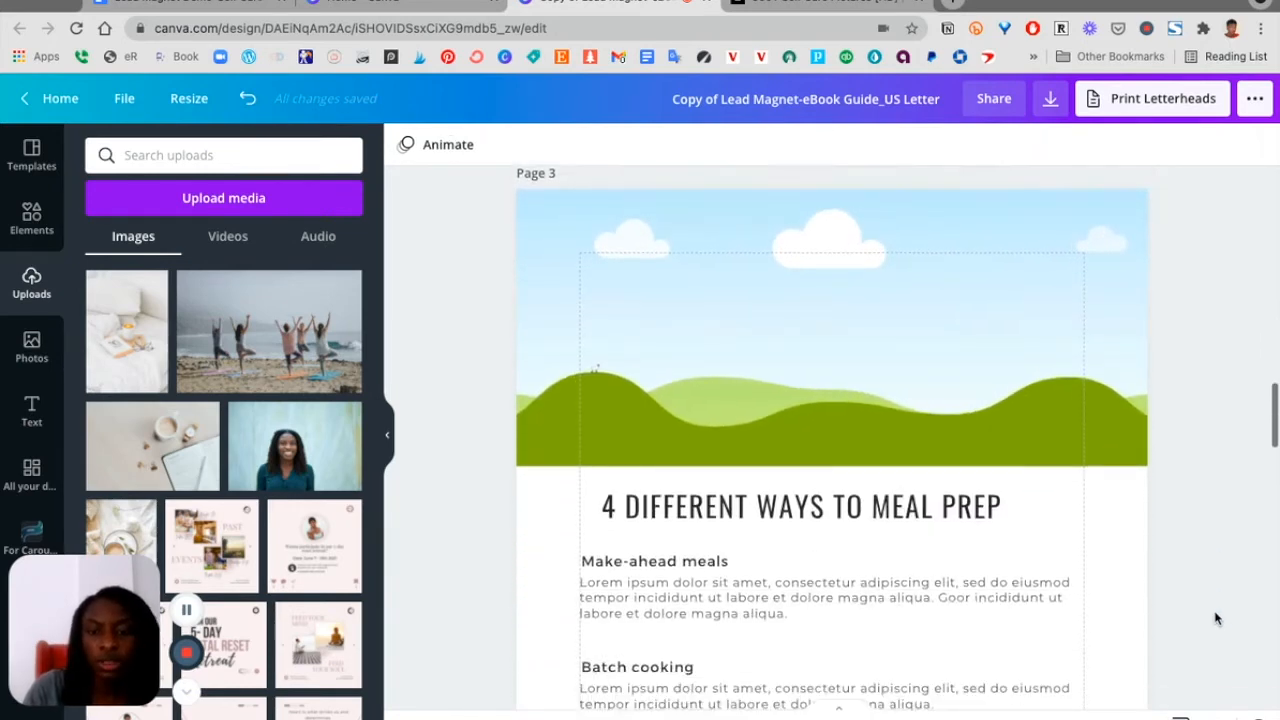
scroll(1216, 619, "down", 1)
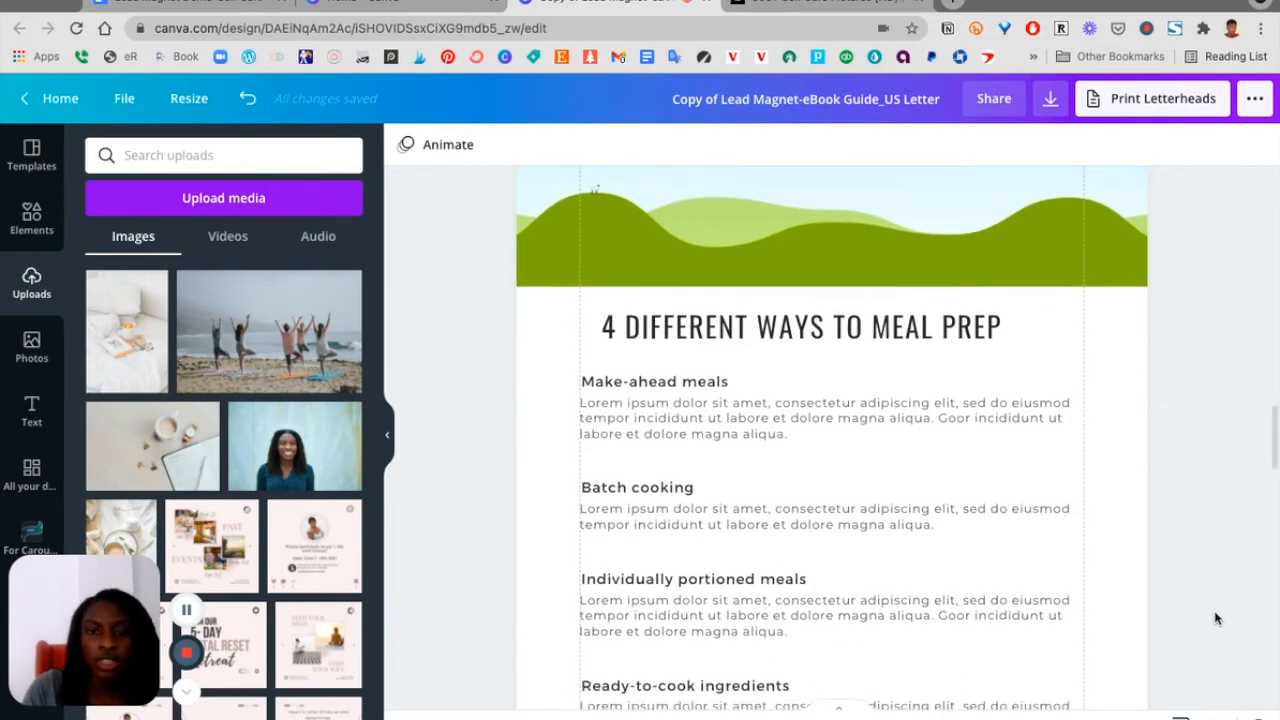
scroll(1216, 619, "down", 10)
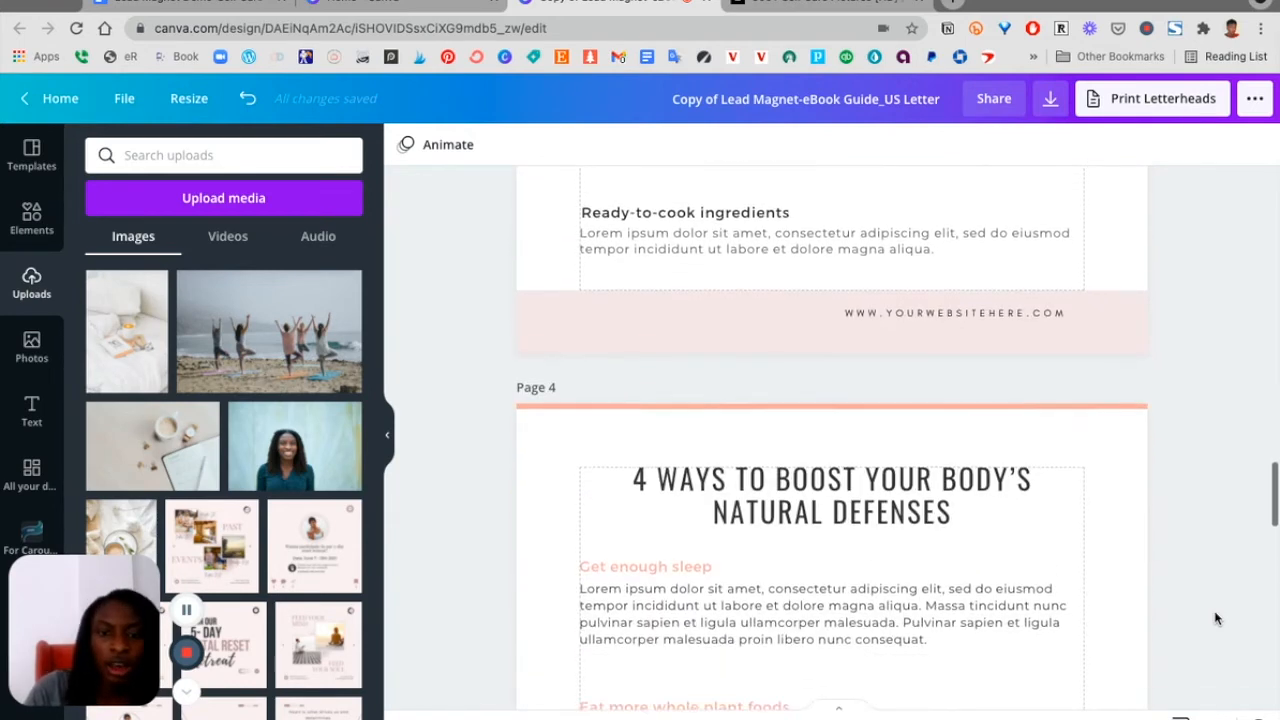
scroll(1216, 619, "down", 1)
scroll(1216, 619, "up", 12)
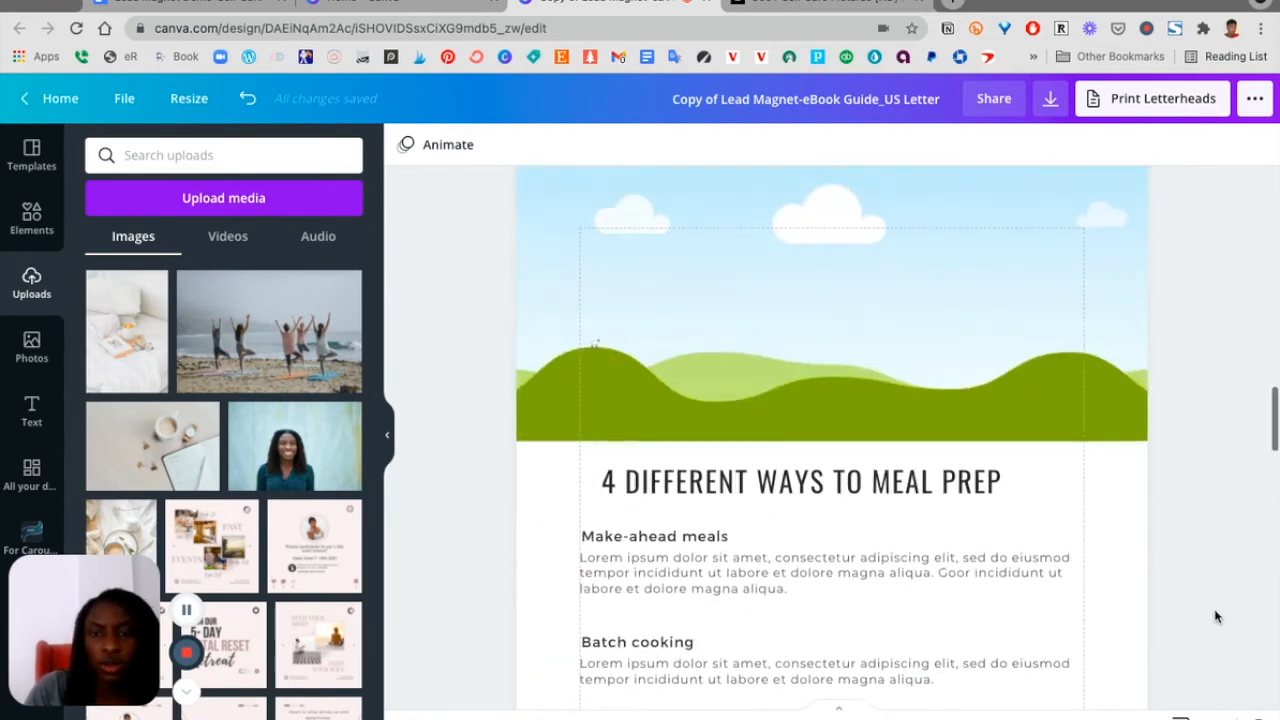
scroll(1150, 620, "down", 4)
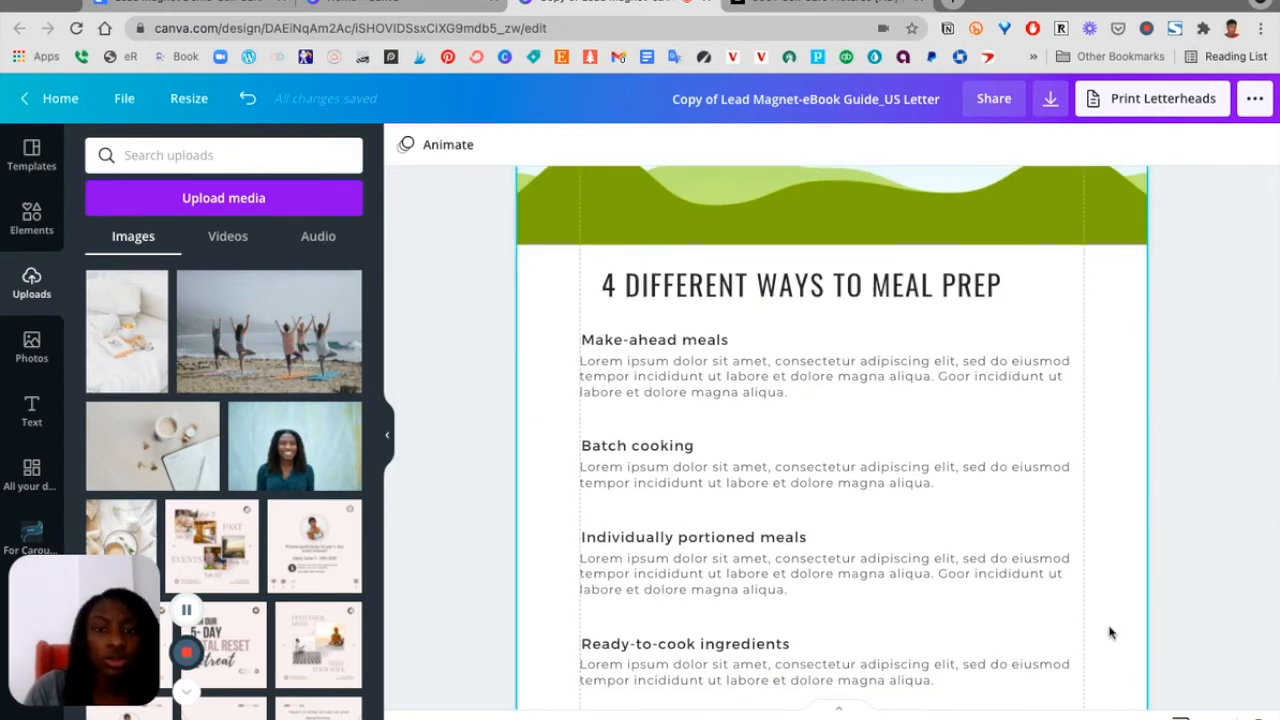
scroll(1110, 628, "down", 2)
scroll(1109, 629, "up", 8)
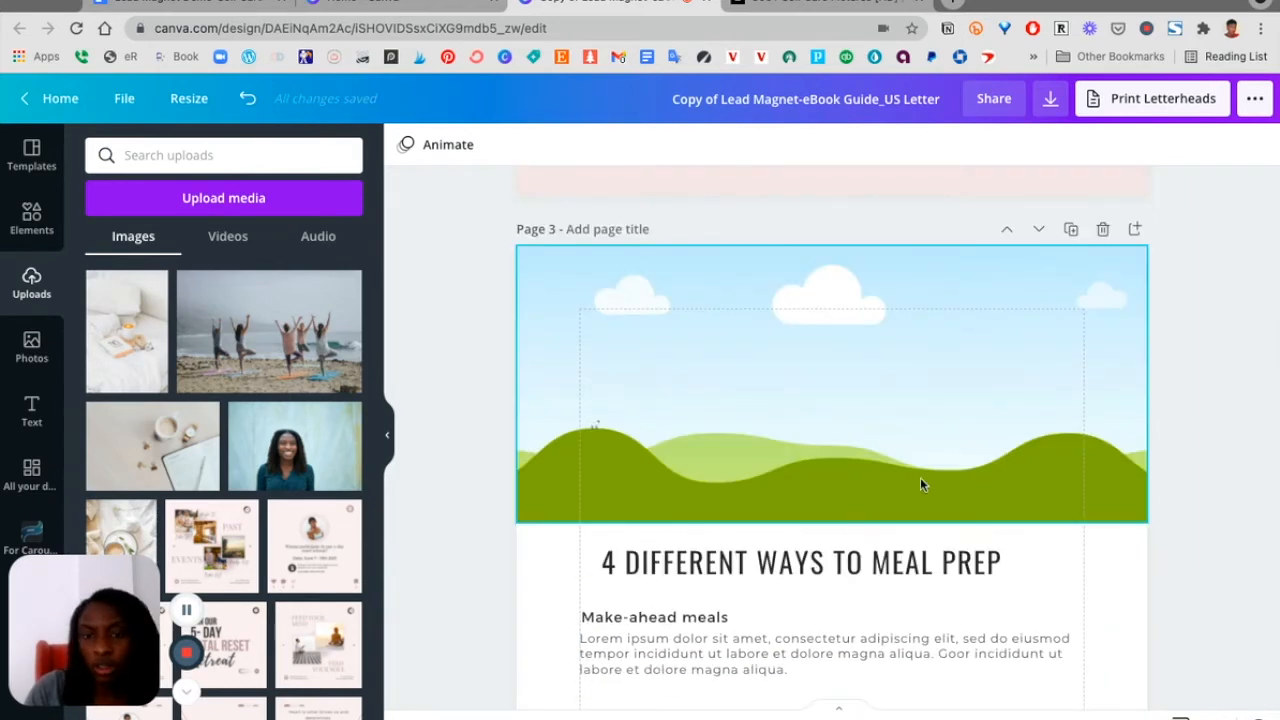
scroll(920, 484, "down", 12)
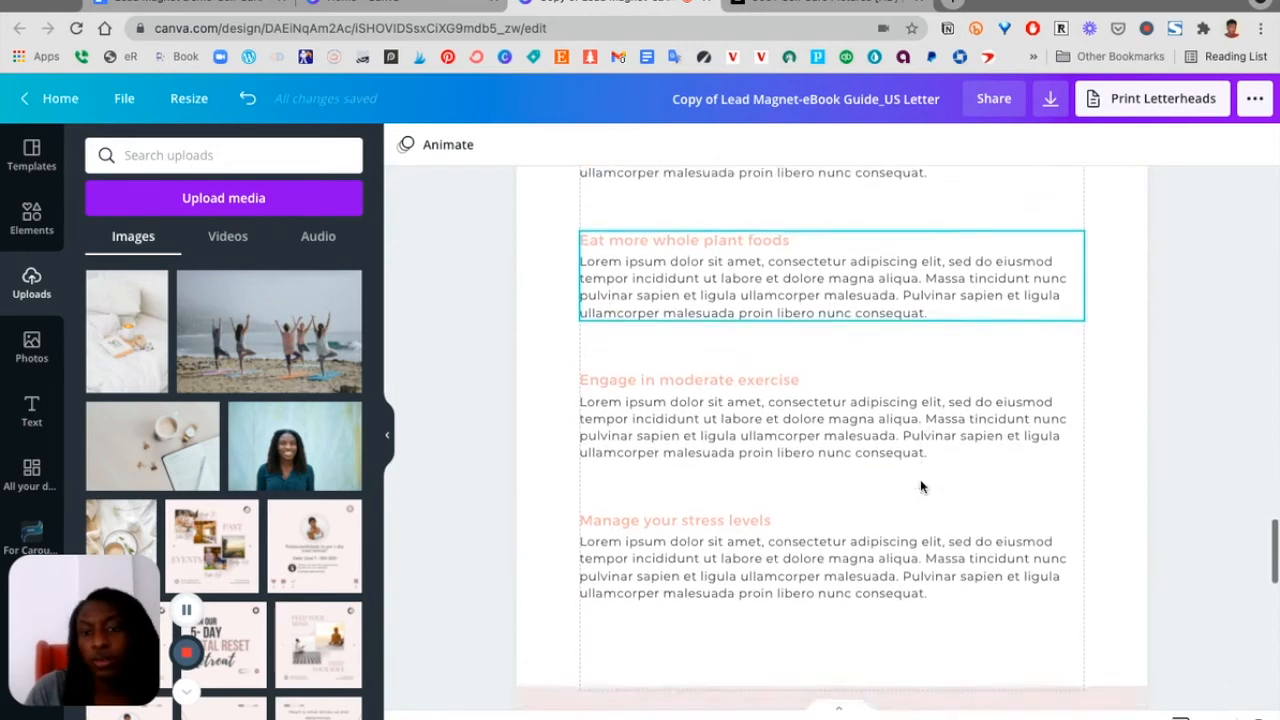
scroll(920, 479, "up", 2)
scroll(920, 479, "up", 3)
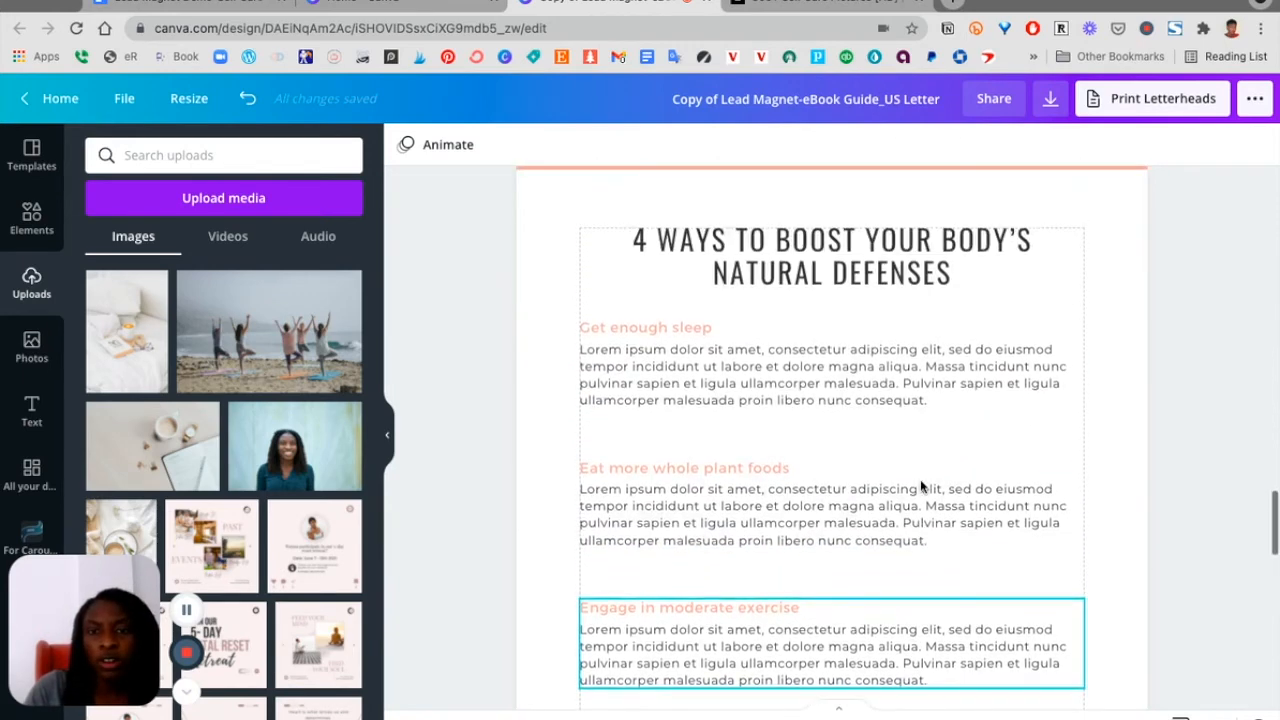
scroll(920, 479, "up", 2)
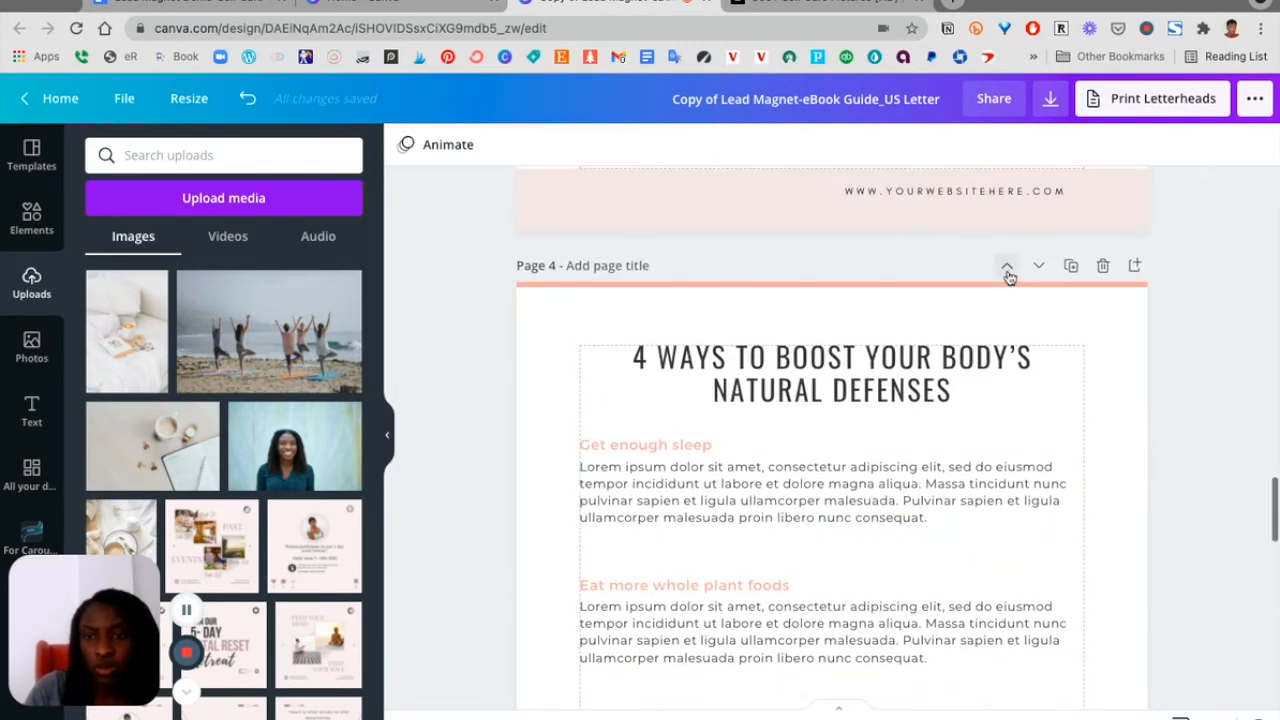
Move the 'Boost your body's natural defenses' page up one position, ahead of the meal-prep page
left_click(1007, 270)
scroll(735, 428, "down", 3)
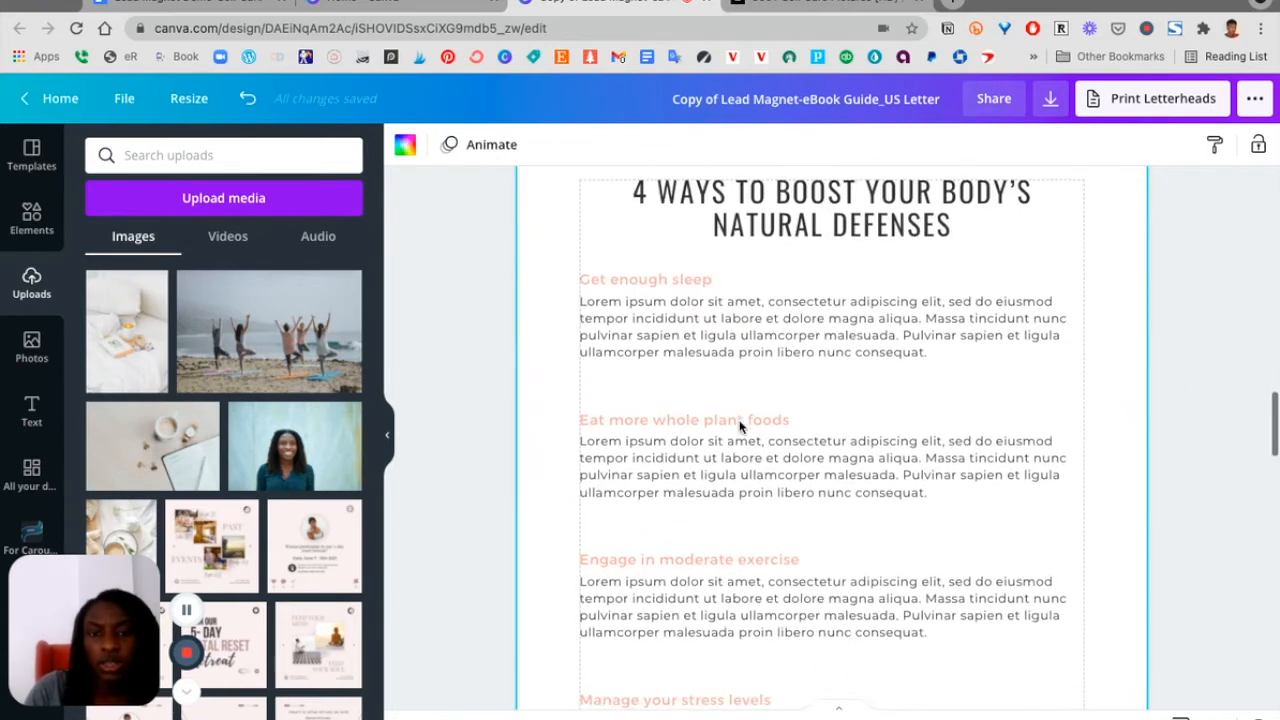
scroll(740, 428, "up", 1)
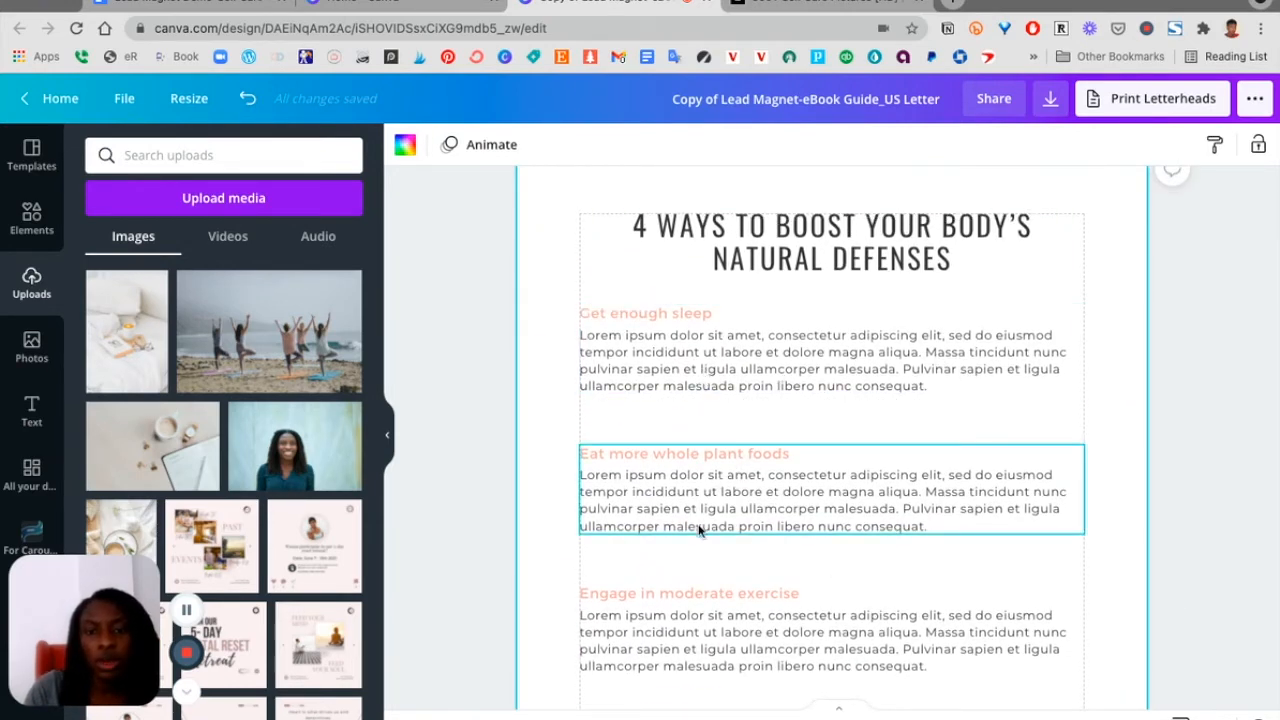
scroll(688, 608, "down", 3)
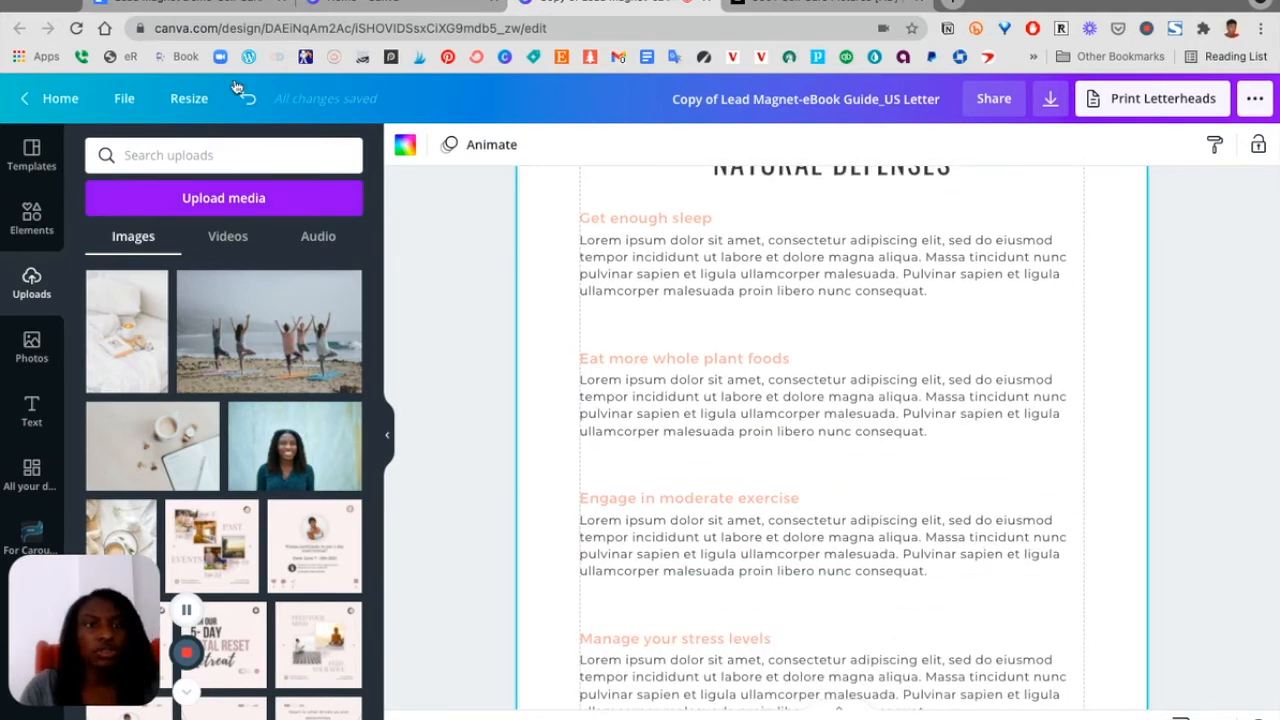
Copy the Introduction paragraph from the self-care document and paste it over the first section's body text
left_click(209, 3)
scroll(483, 334, "up", 10)
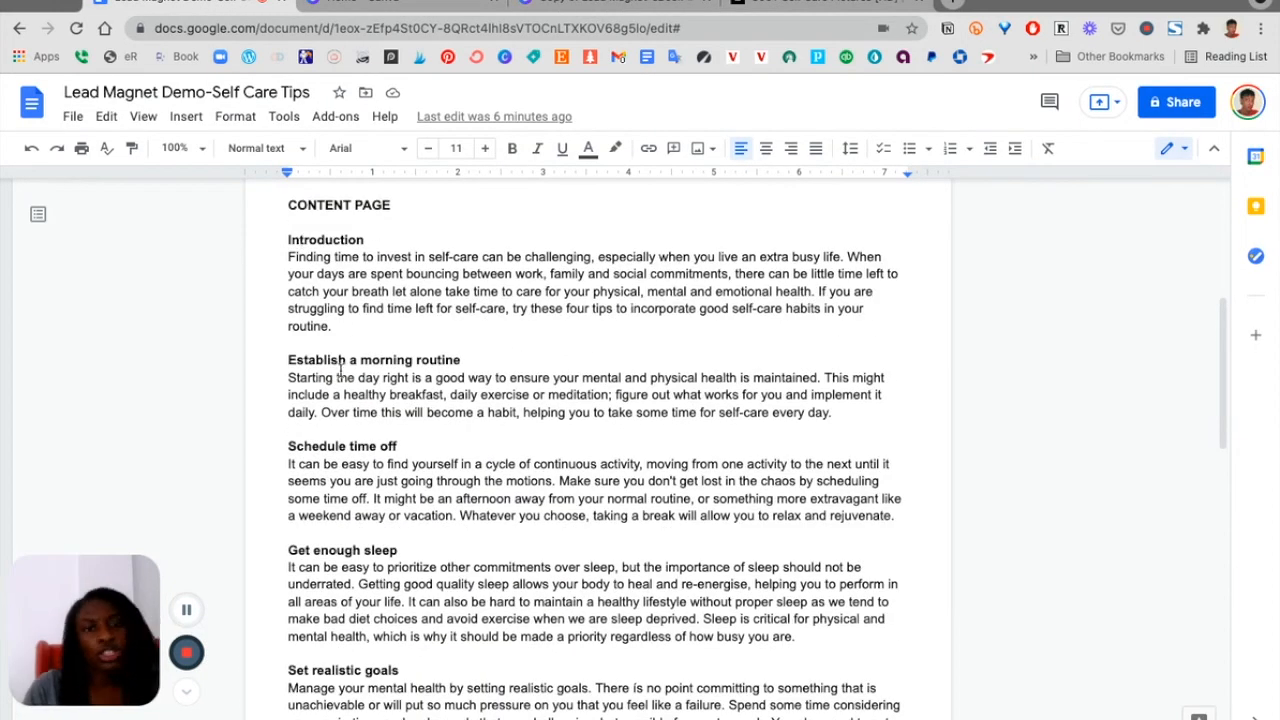
triple_click(313, 275)
key("ctrl+c")
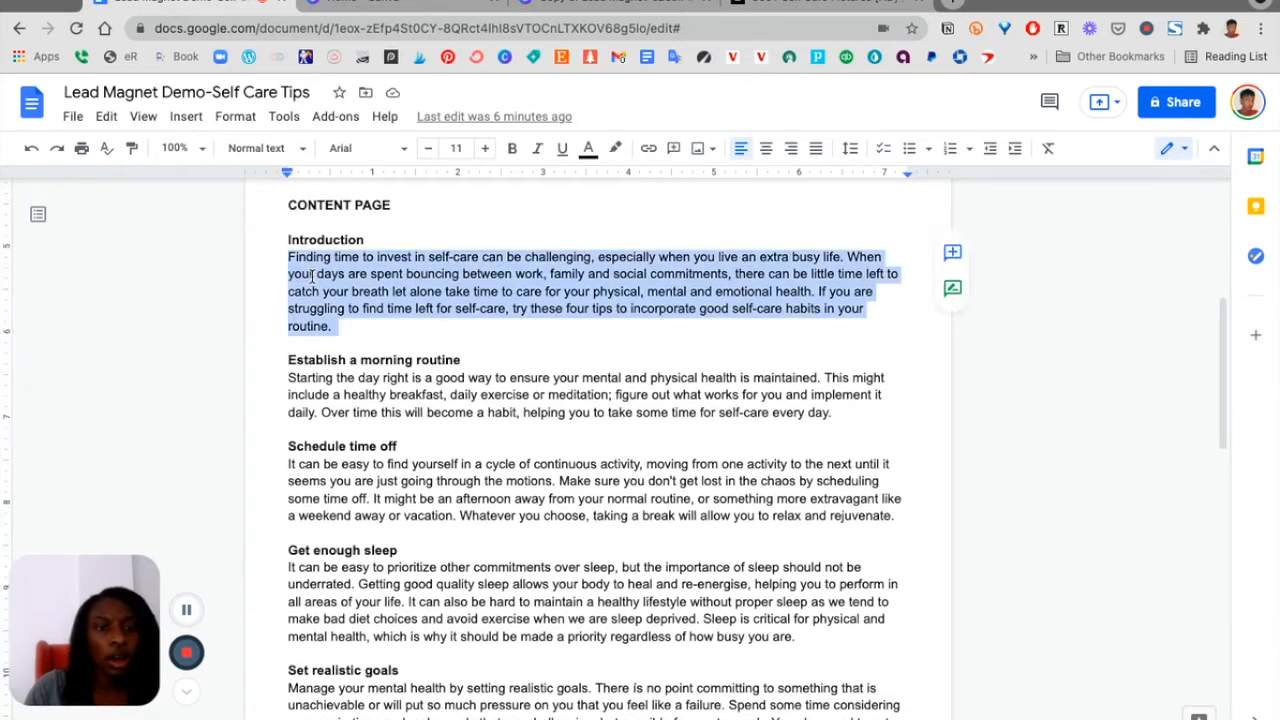
left_click(622, 3)
left_click(668, 268)
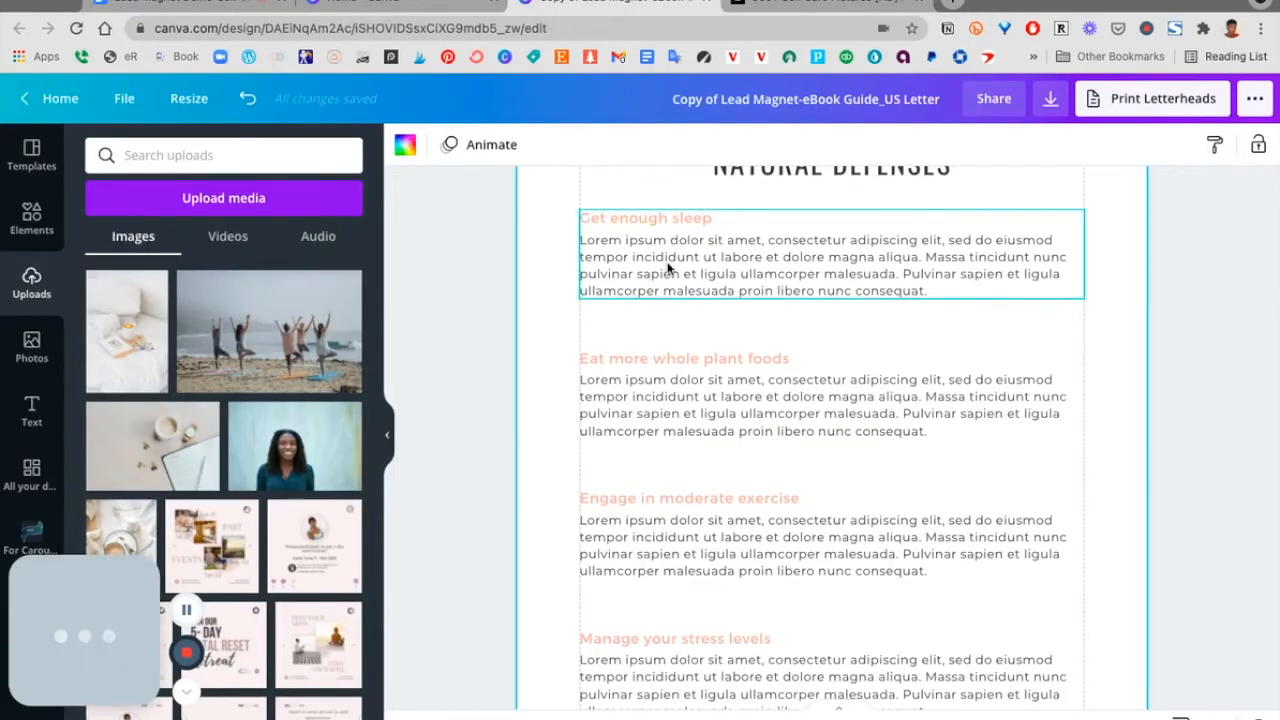
triple_click(668, 265)
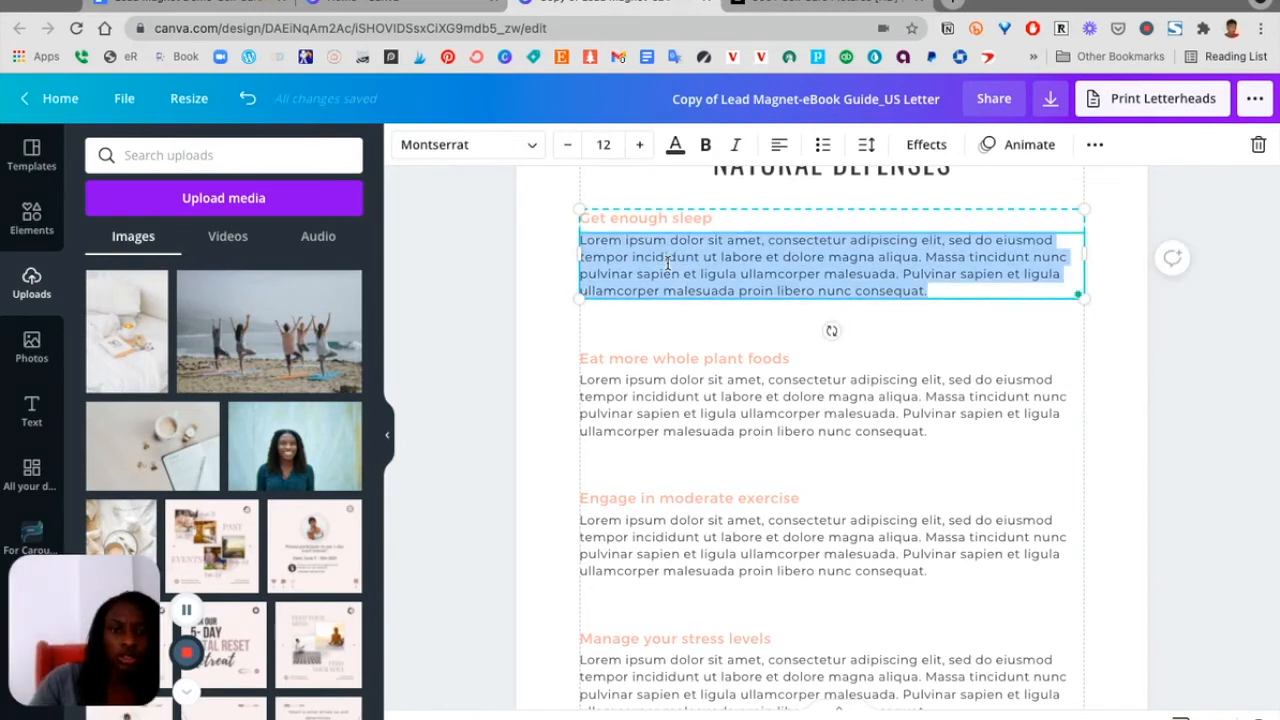
key("ctrl+v")
key("BackSpace")
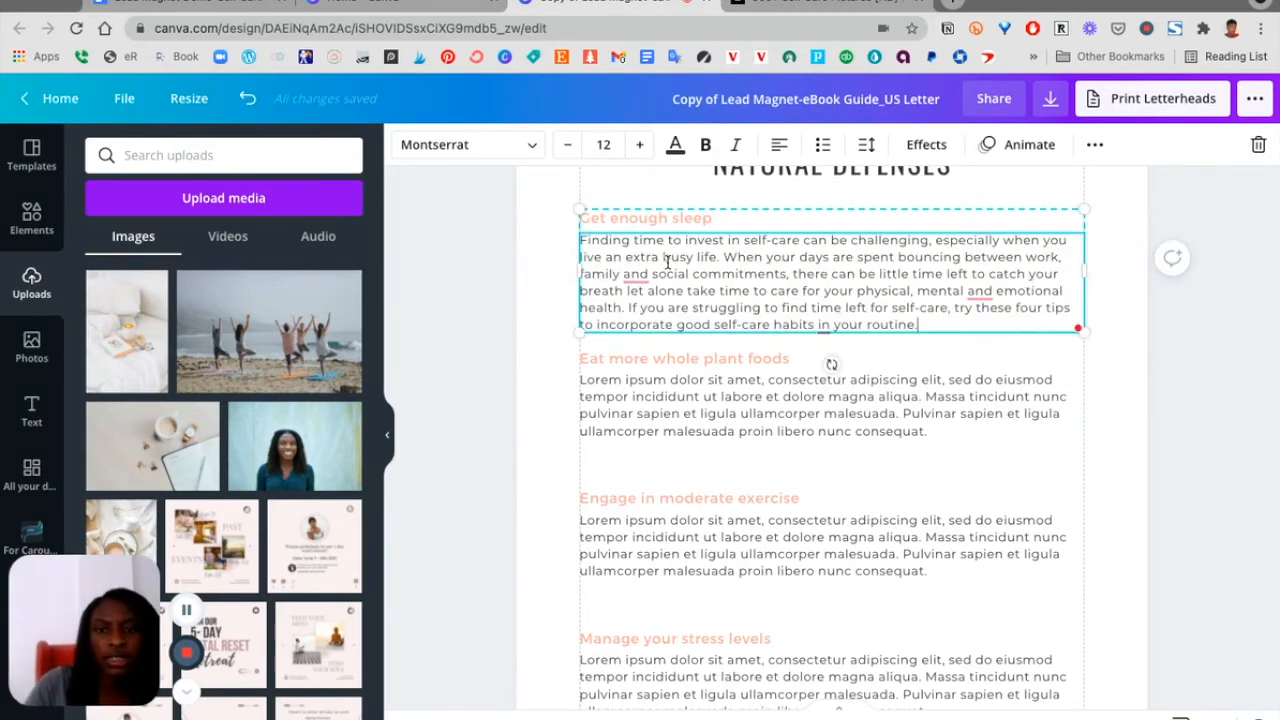
Rename the first section heading to Introduction
triple_click(607, 218)
type("Introduction")
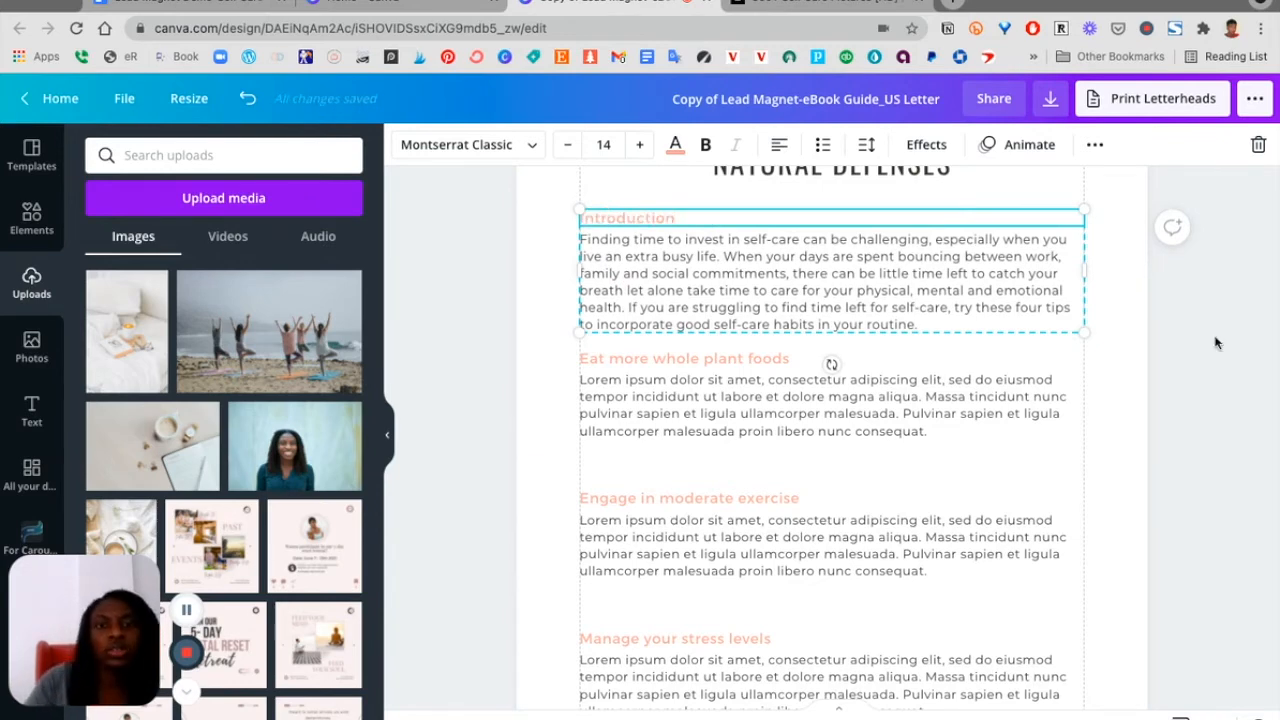
left_click(1216, 343)
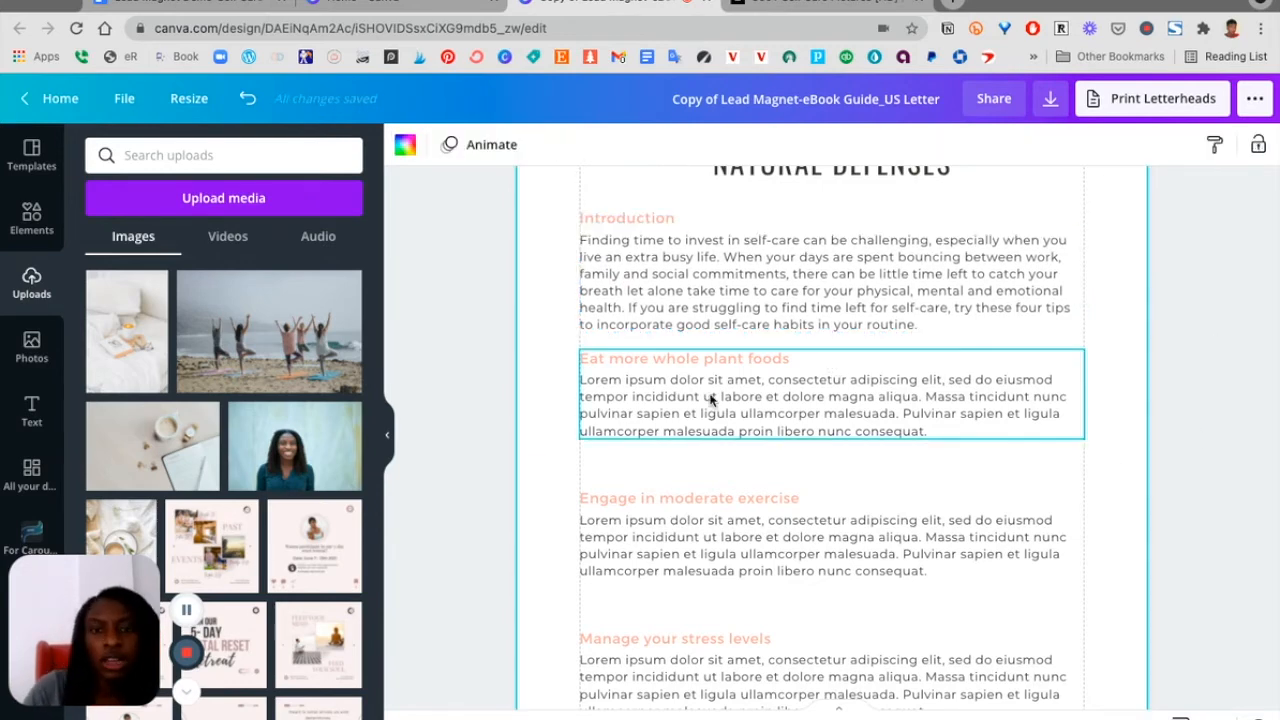
Copy the 'Establish a morning routine' and 'Schedule time off' sections from the document into the next two sections
left_click(201, 6)
triple_click(363, 362)
triple_click(388, 396)
left_click(347, 446)
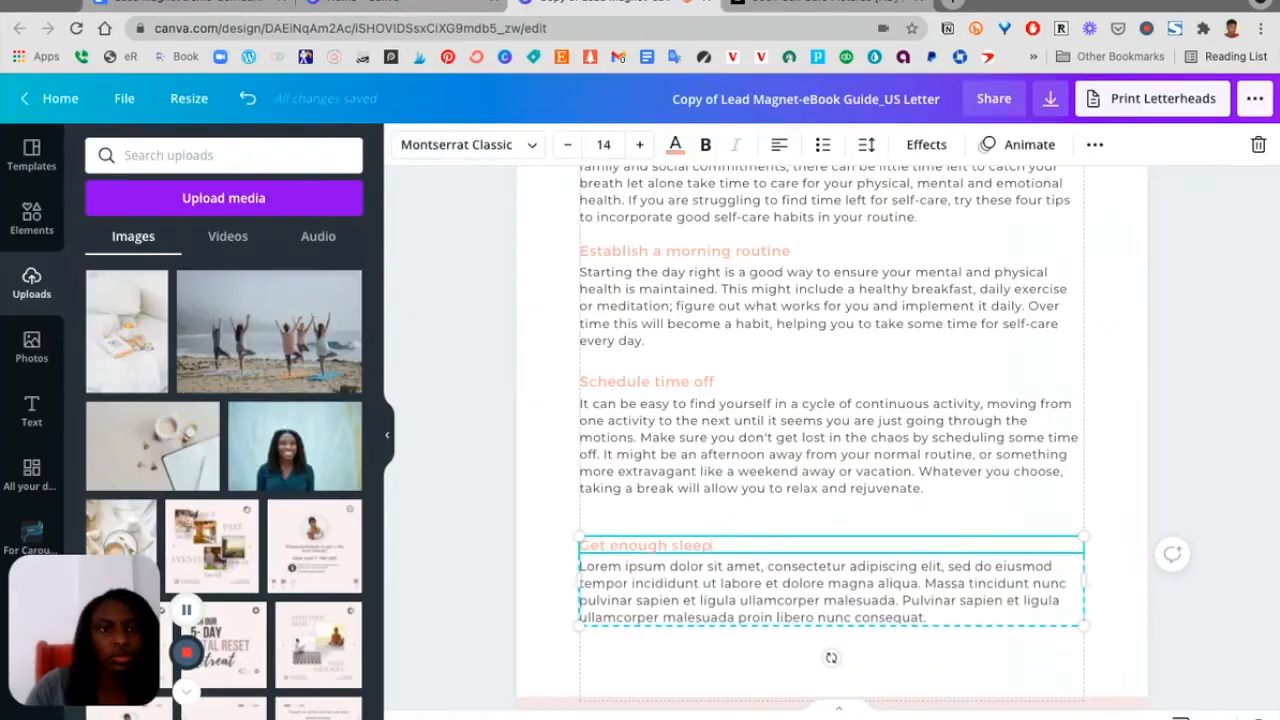
type("It can be easy to prioritize other commitments over sleep, but the importance of sleep should not be underrated. Getting good quality sleep allows your body to heal and re-energise, helping you to perform in all areas of your life. It can also be hard to maintain a healthy lifestyle without proper sleep as we tend to make bad diet choices and avoid exercise when we are sleep deprived. Sleep is critical for physical and mental health, which is why it should be made a priority regardless of how busy you are")
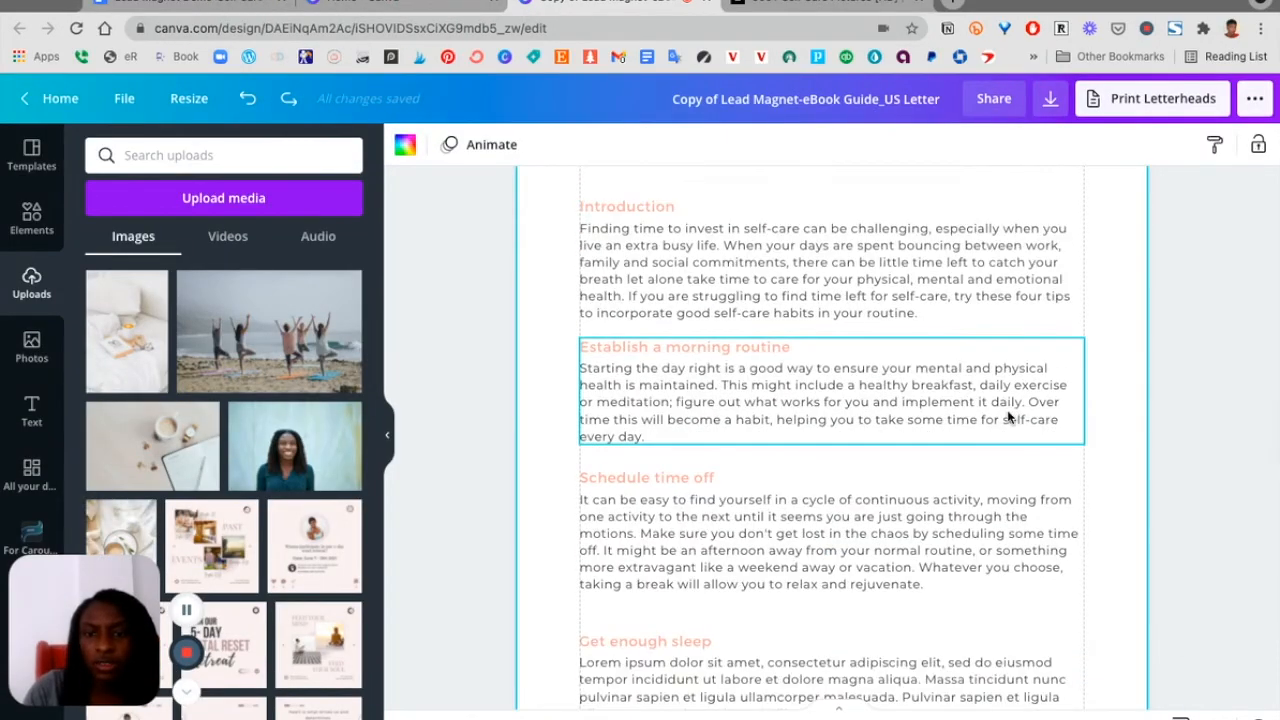
scroll(1008, 417, "down", 1)
scroll(1008, 417, "up", 1)
scroll(1008, 417, "up", 3)
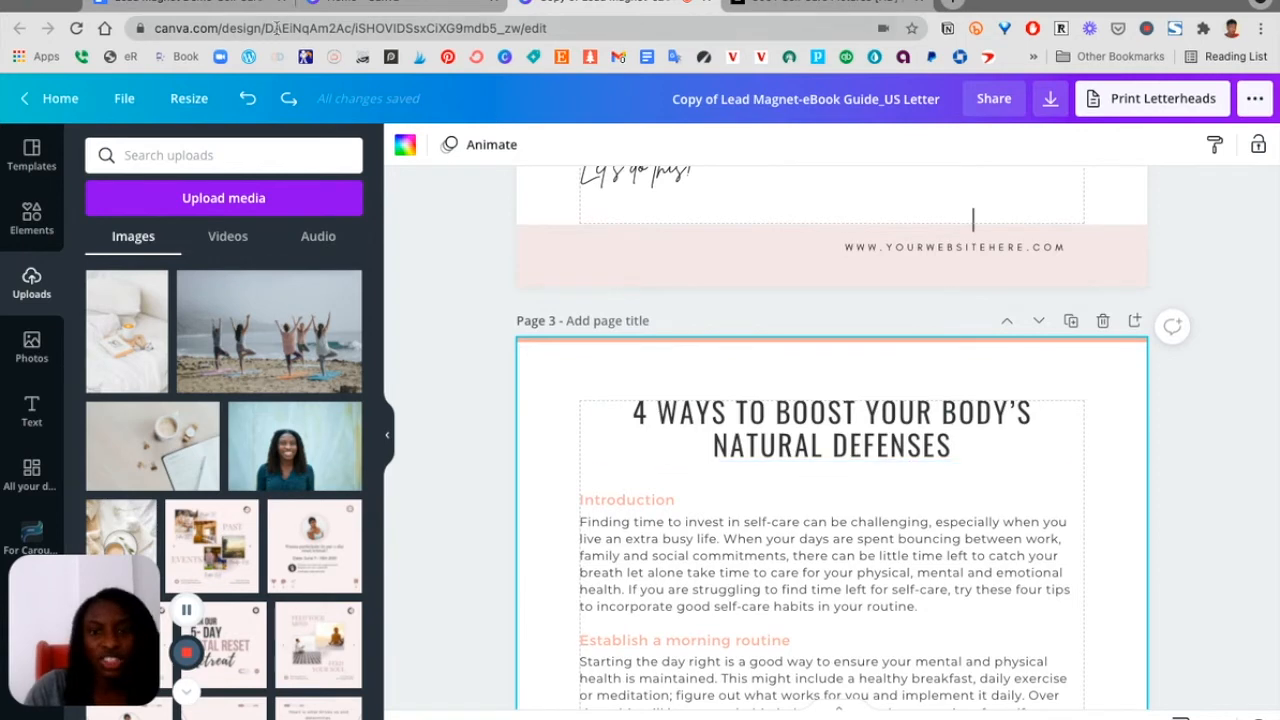
Replace the page title with '4 Self-Care Tips for Extra Busy Professionals' and nudge it slightly lower
left_click(197, 3)
scroll(446, 460, "up", 5)
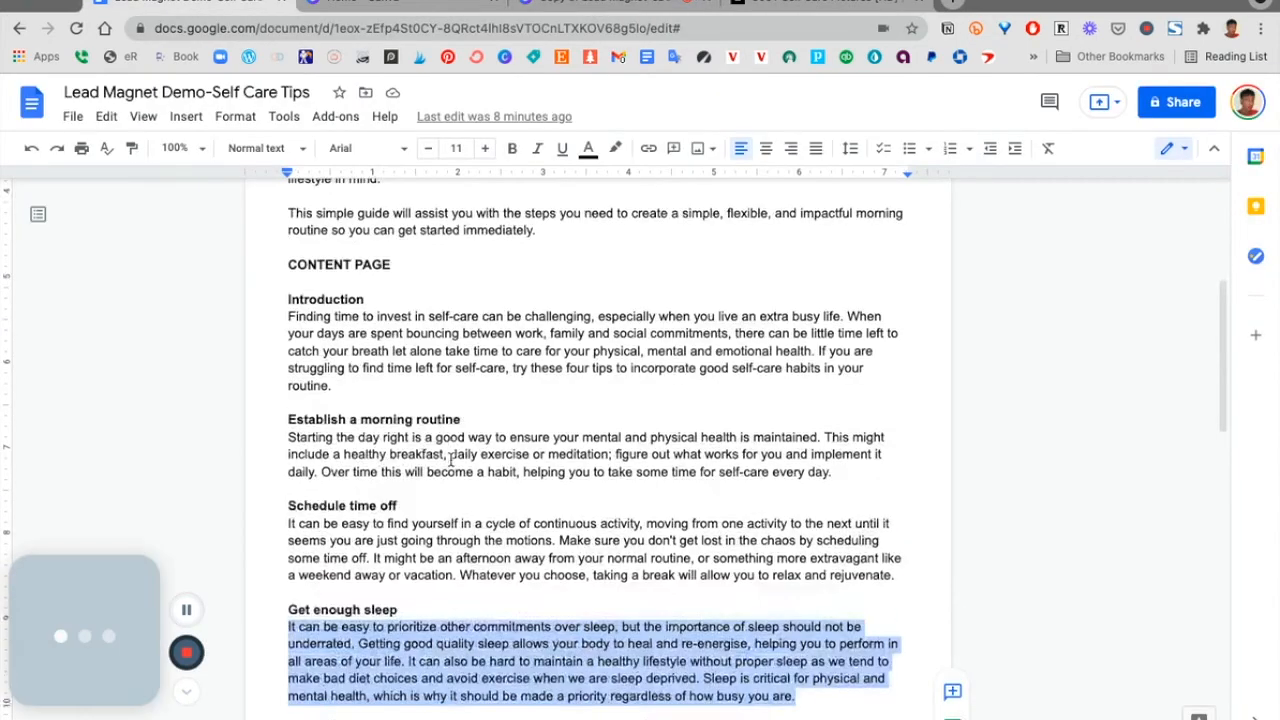
left_click_drag(490, 294, 395, 250)
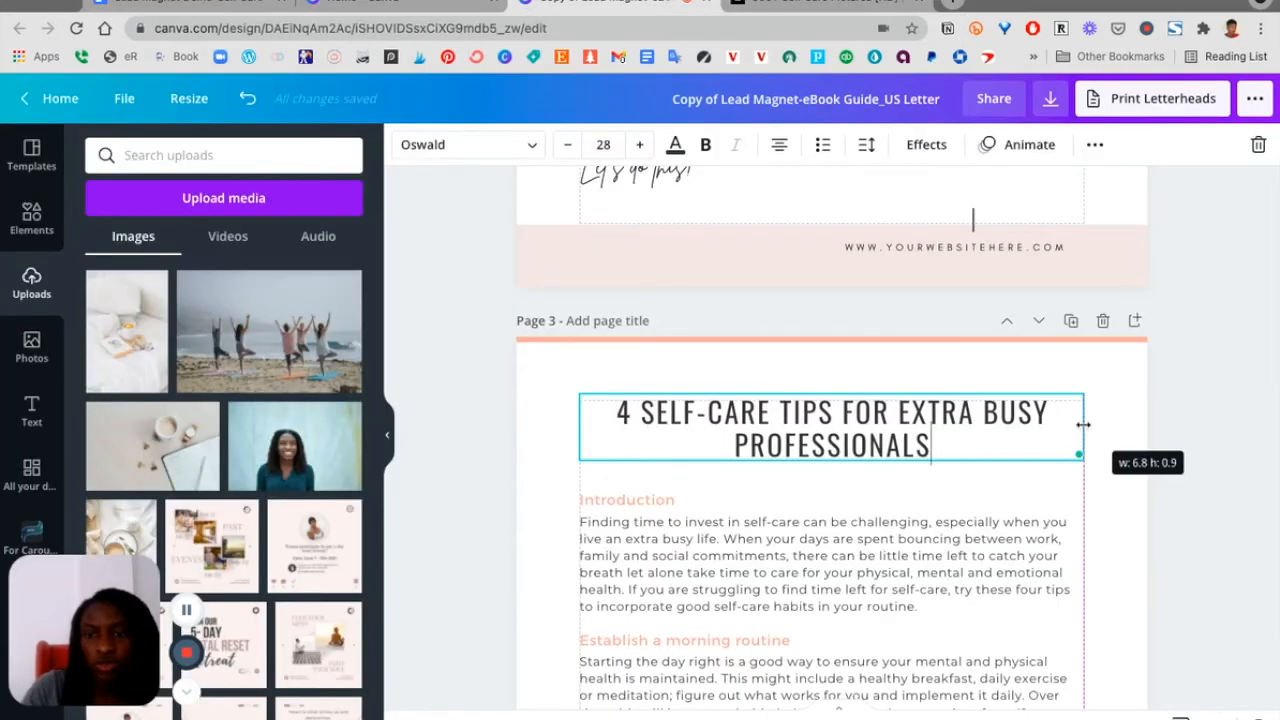
left_click(1112, 482)
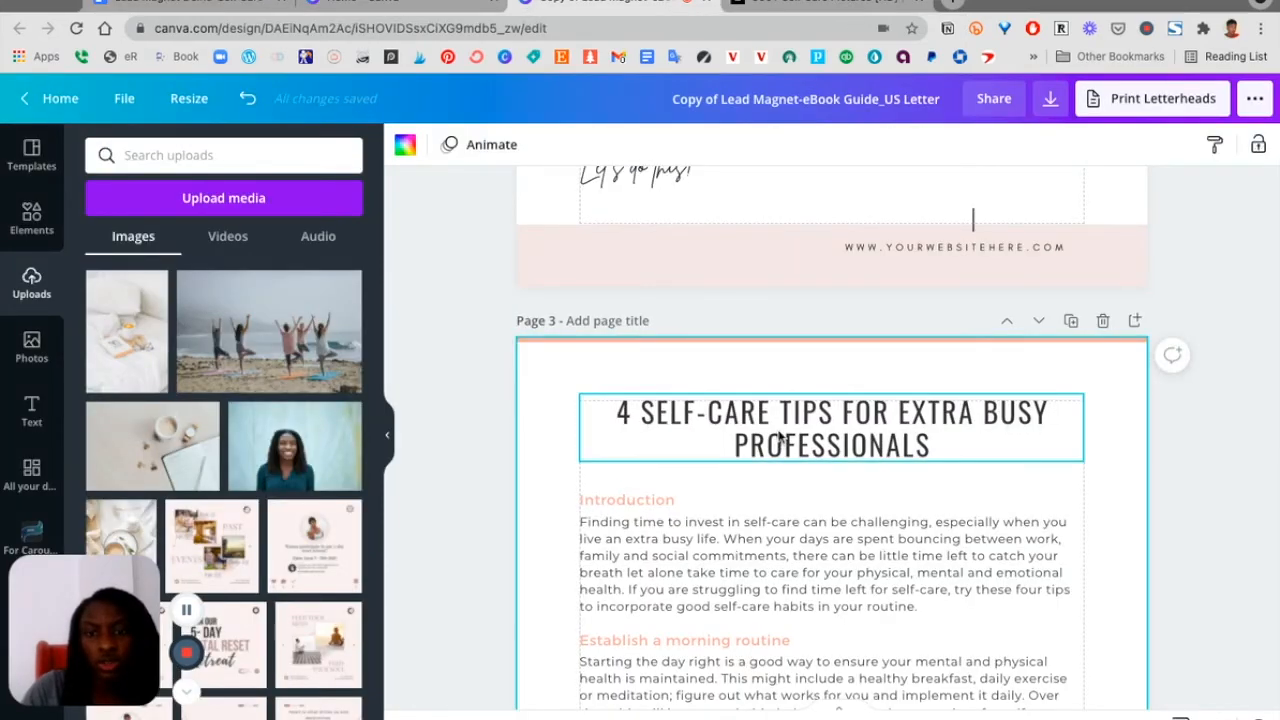
left_click(810, 430)
left_click_drag(810, 430, 810, 436)
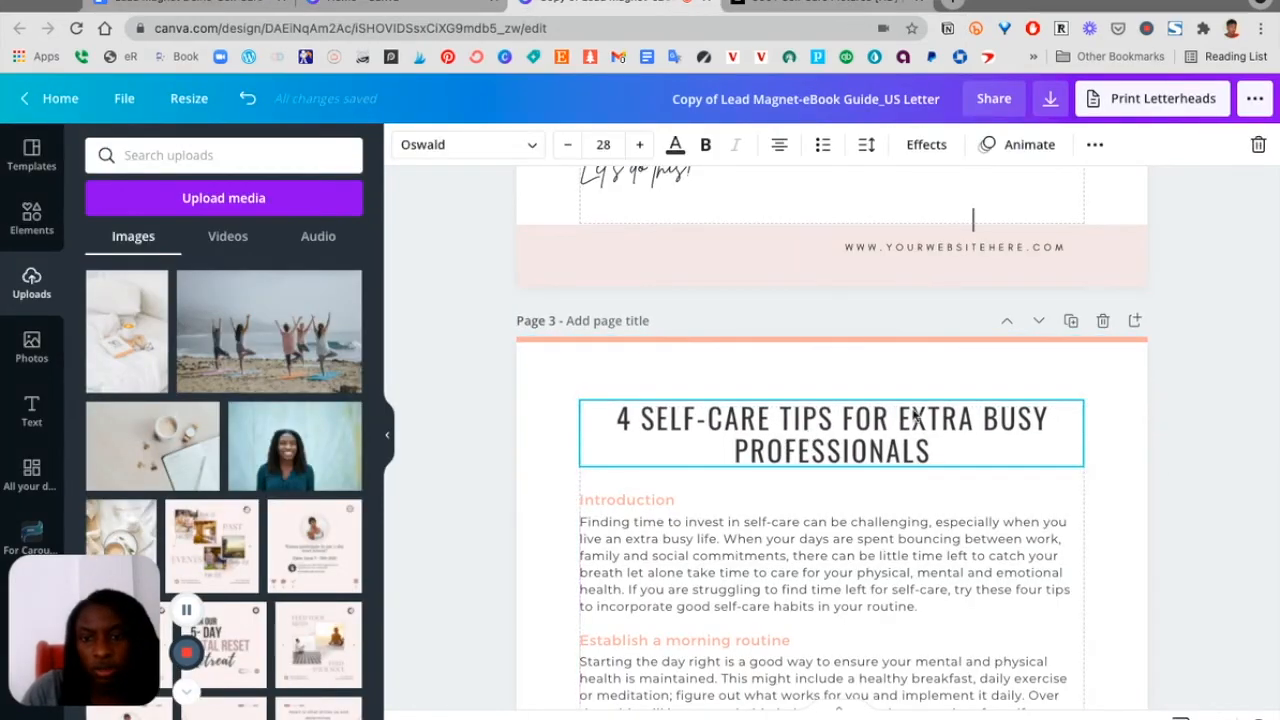
left_click(1140, 529)
scroll(1066, 503, "down", 1)
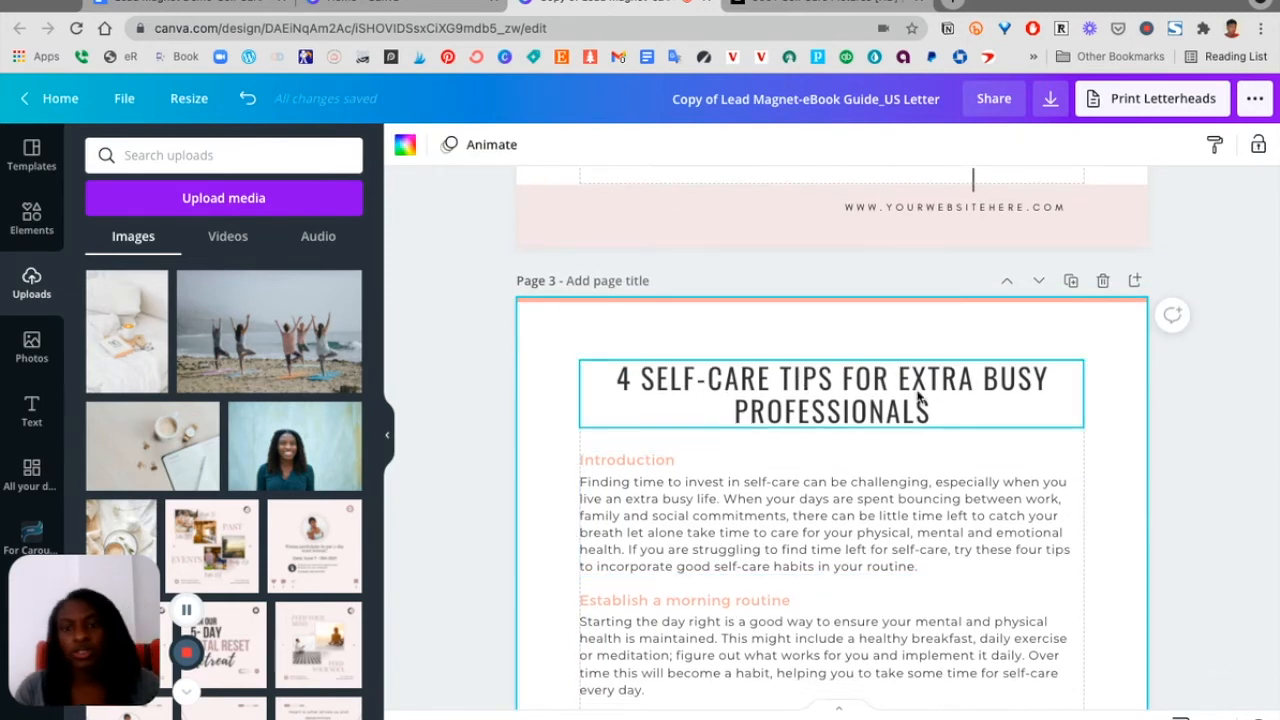
scroll(1094, 451, "down", 3)
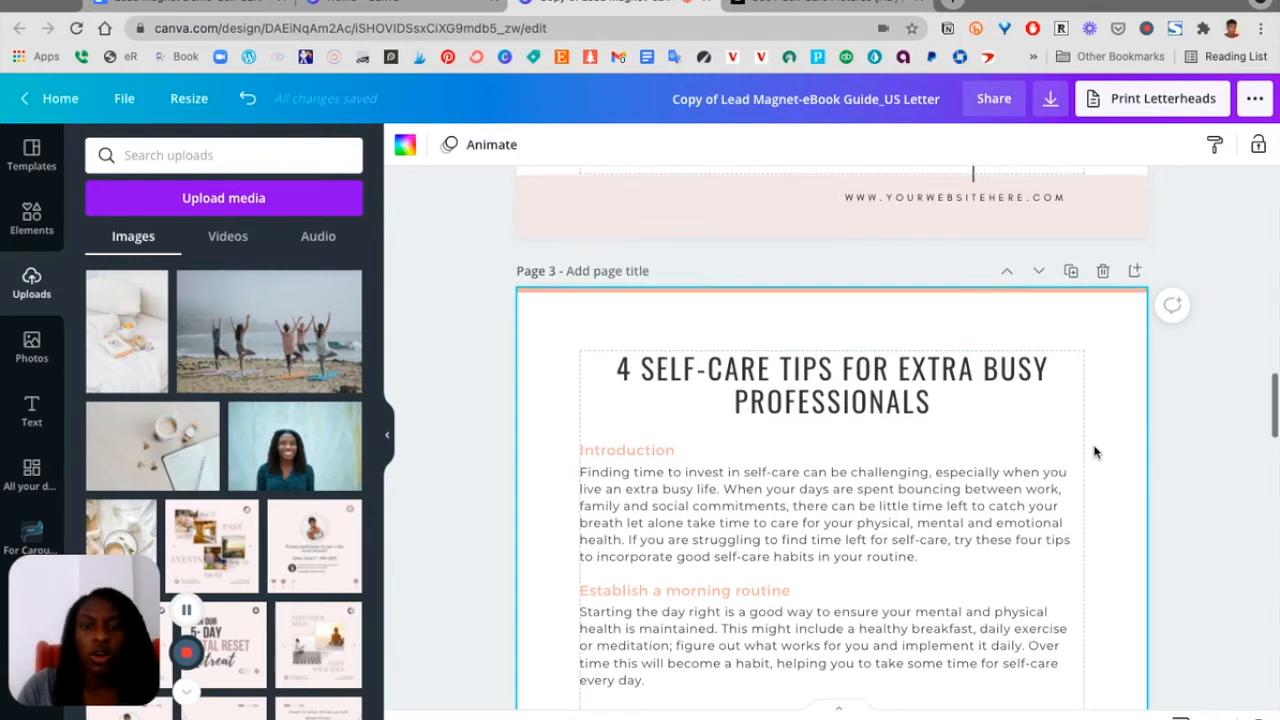
scroll(814, 455, "down", 2)
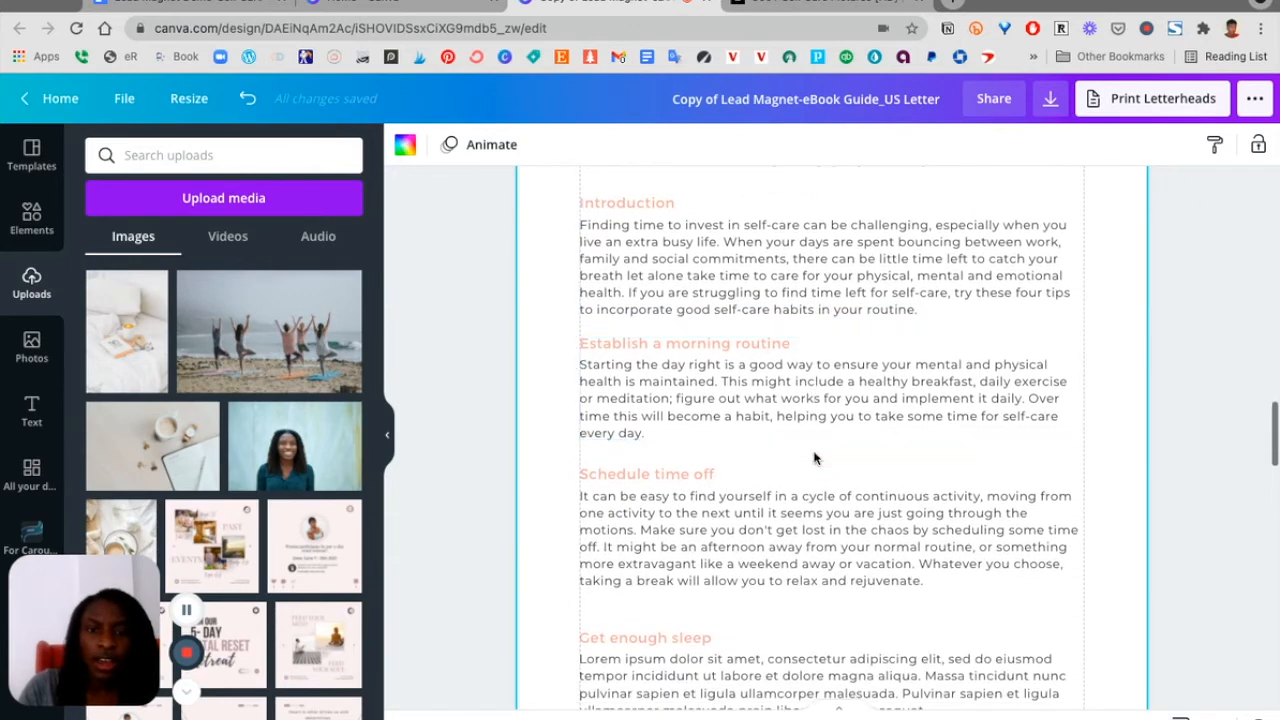
Review the remaining template sections and the self-care document's content for the next section
scroll(700, 520, "down", 4)
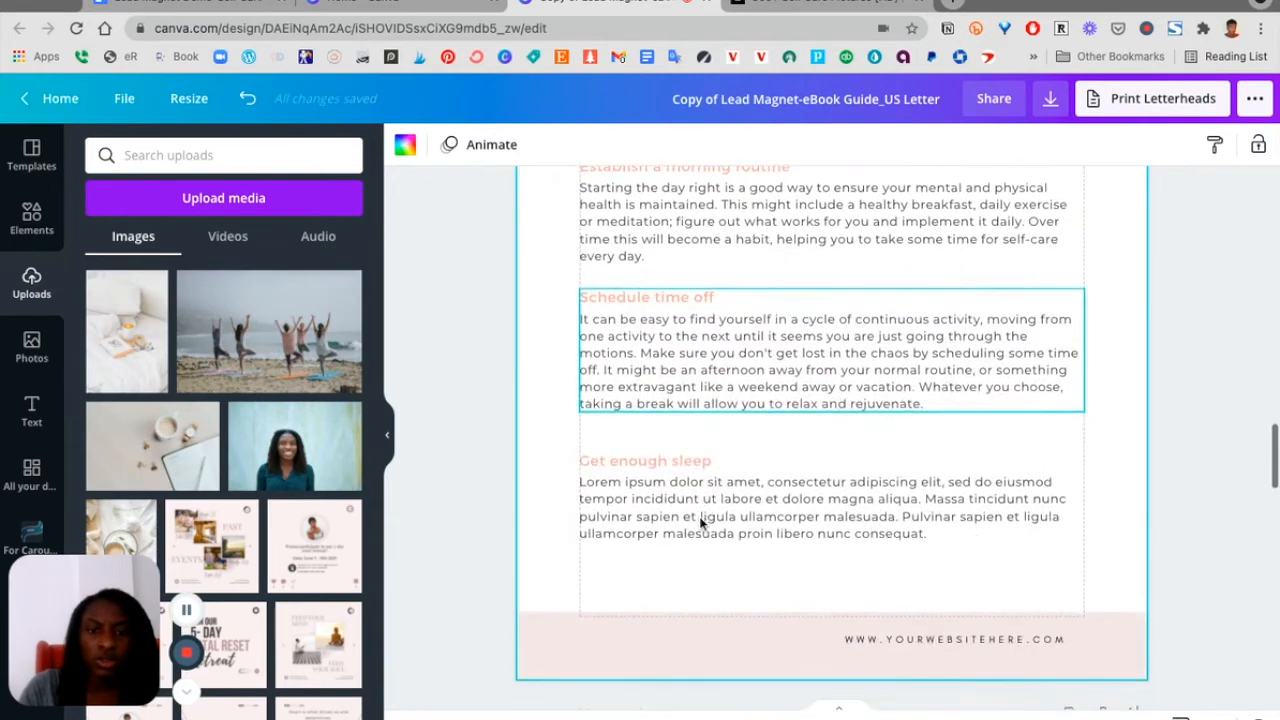
left_click(681, 531)
left_click(683, 545)
scroll(665, 540, "down", 9)
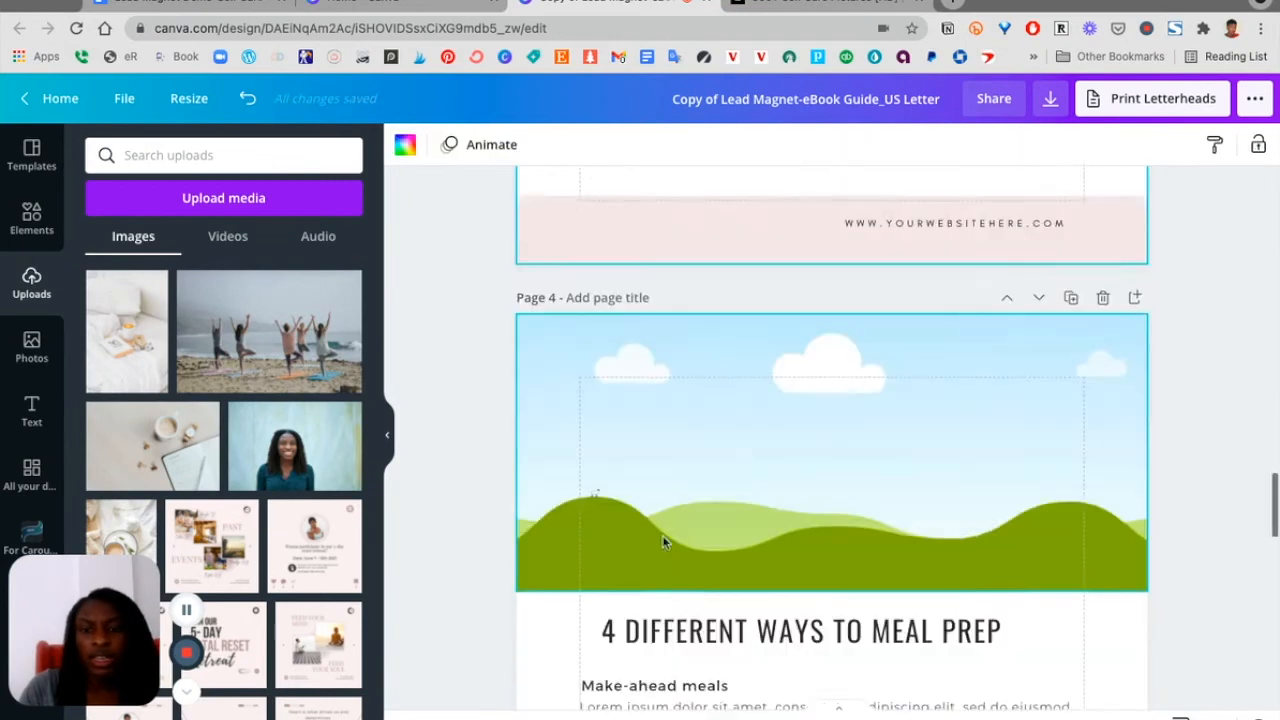
scroll(678, 485, "up", 11)
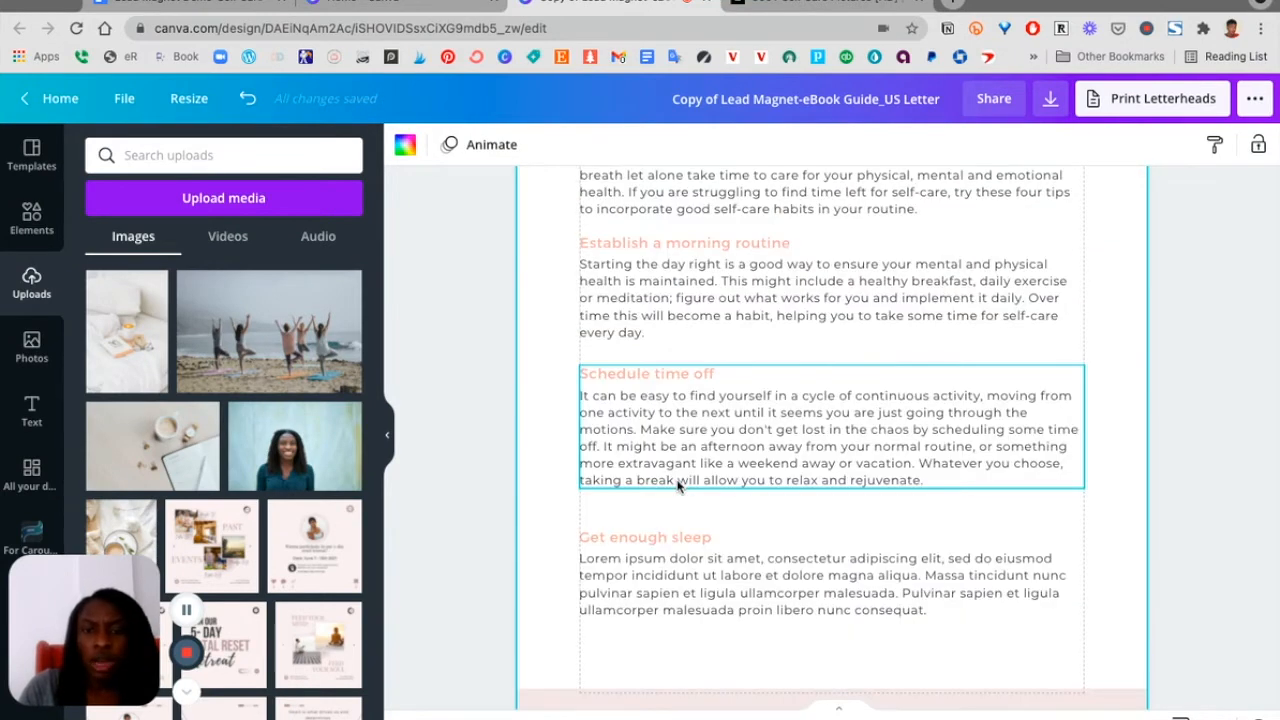
scroll(678, 485, "down", 10)
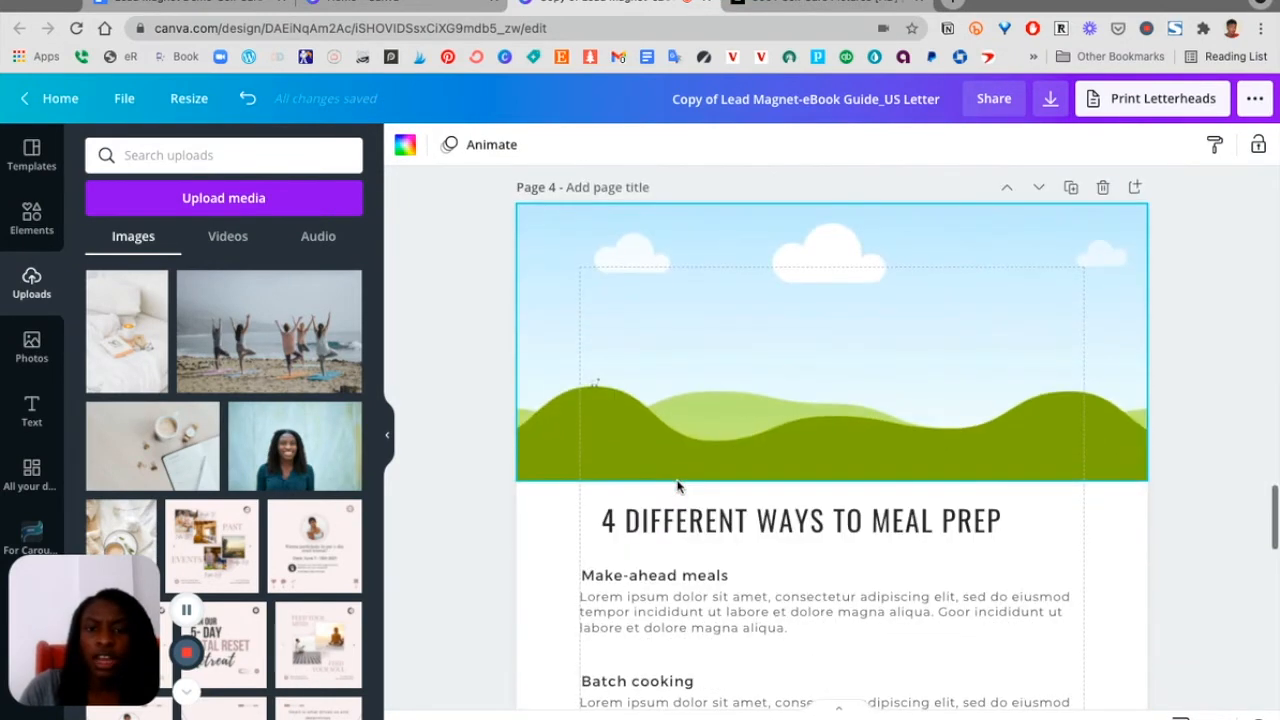
scroll(678, 487, "down", 2)
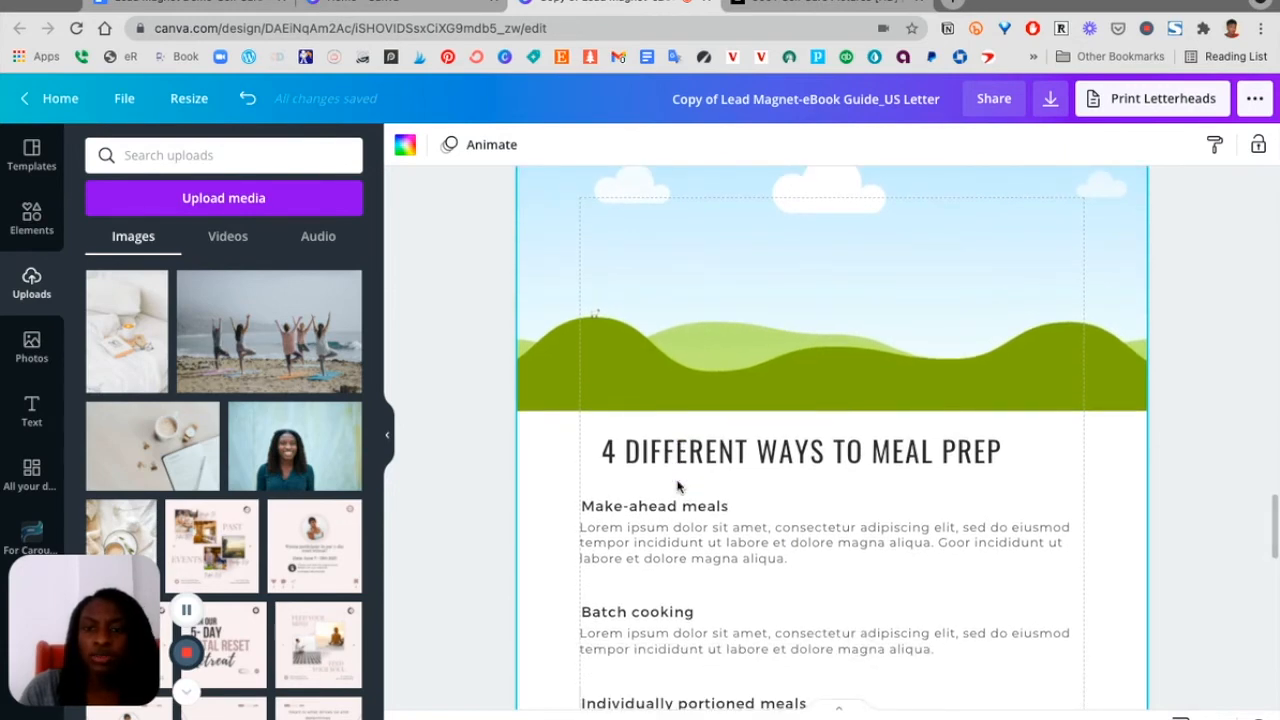
scroll(708, 600, "down", 1)
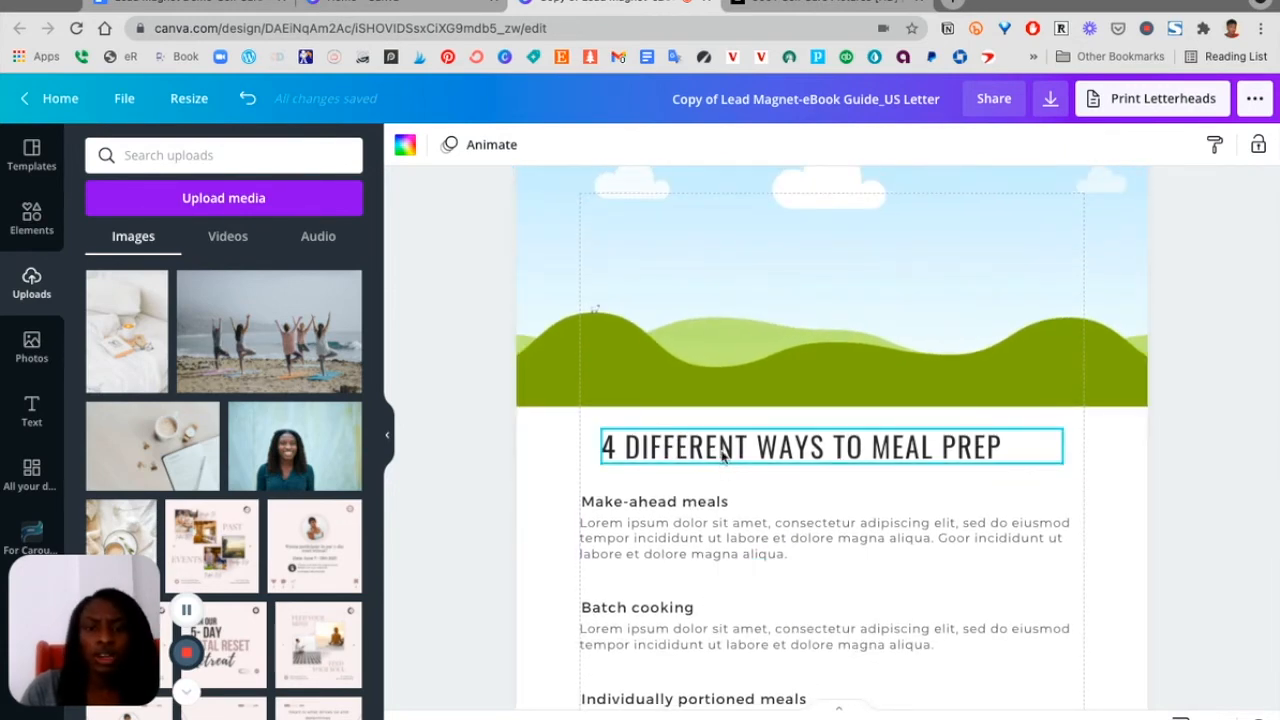
scroll(720, 575, "up", 10)
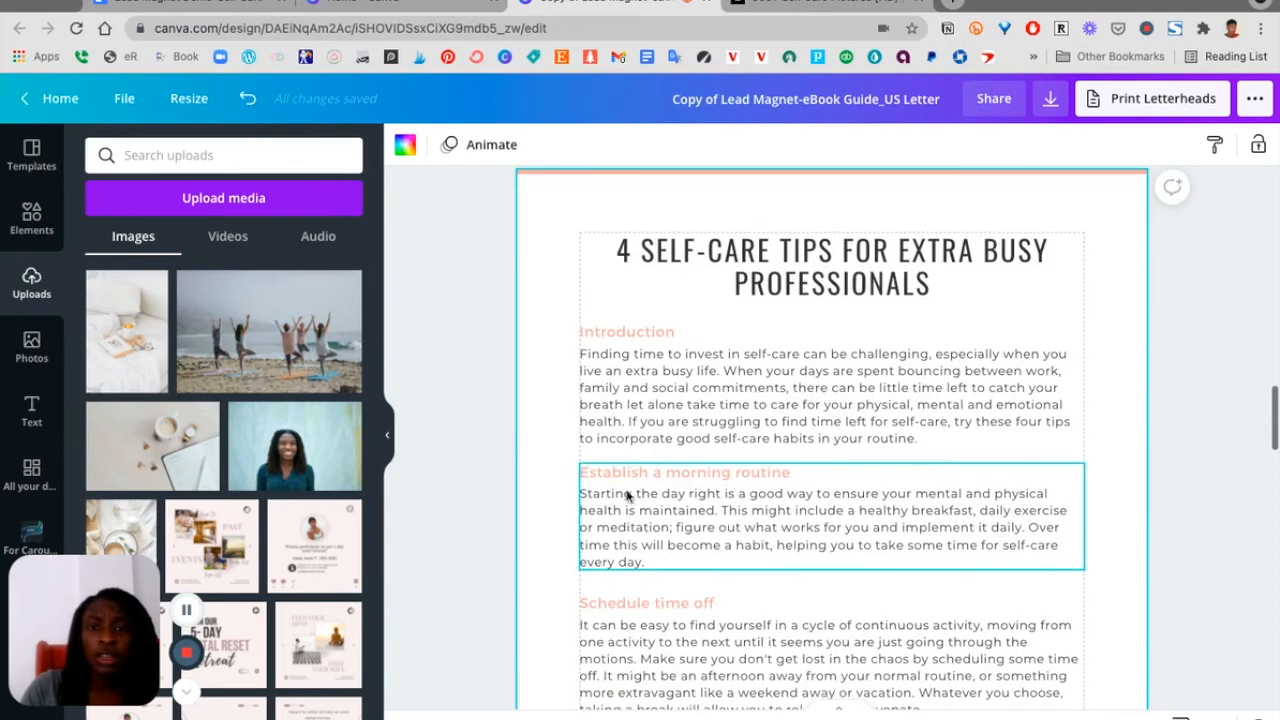
left_click(195, 6)
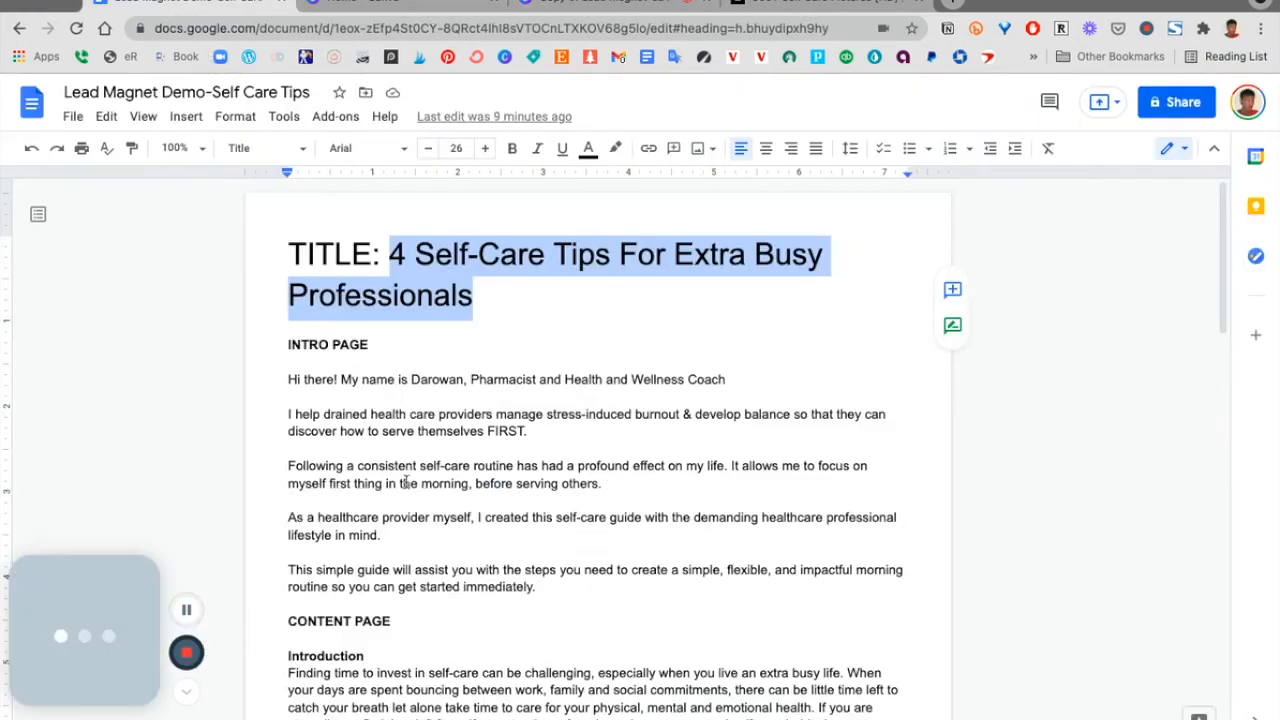
scroll(406, 484, "down", 4)
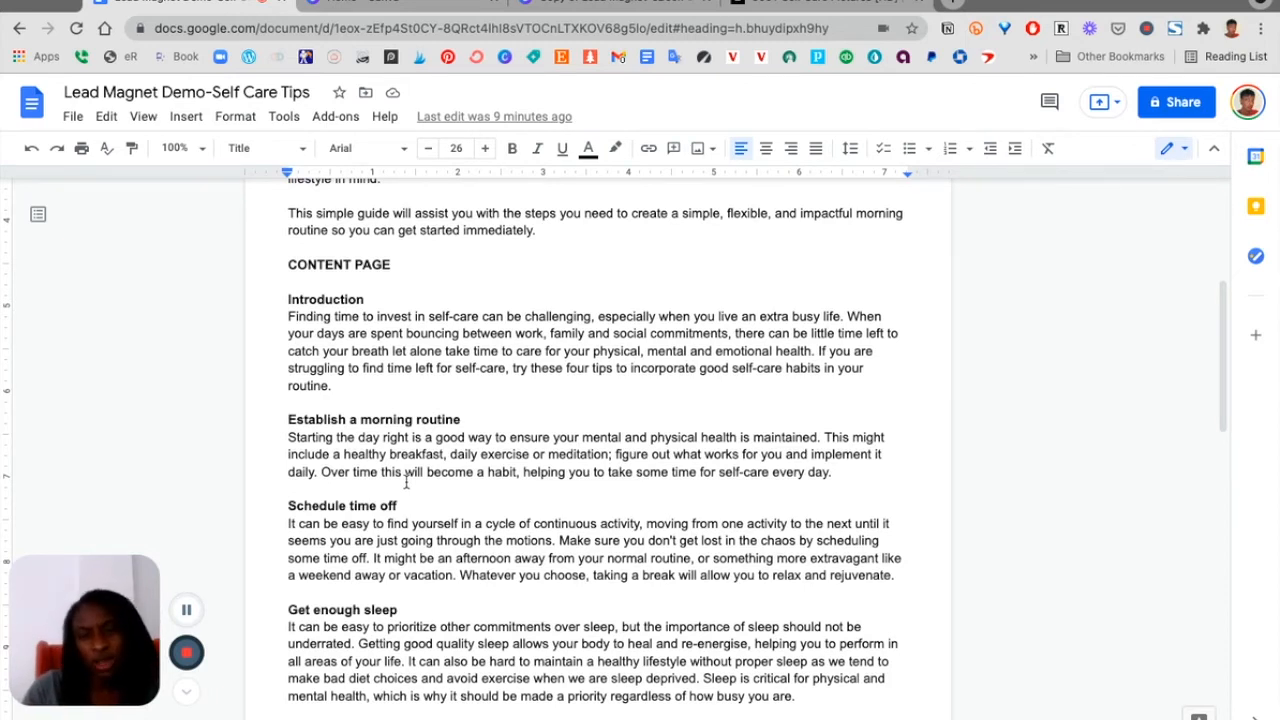
scroll(557, 440, "down", 3)
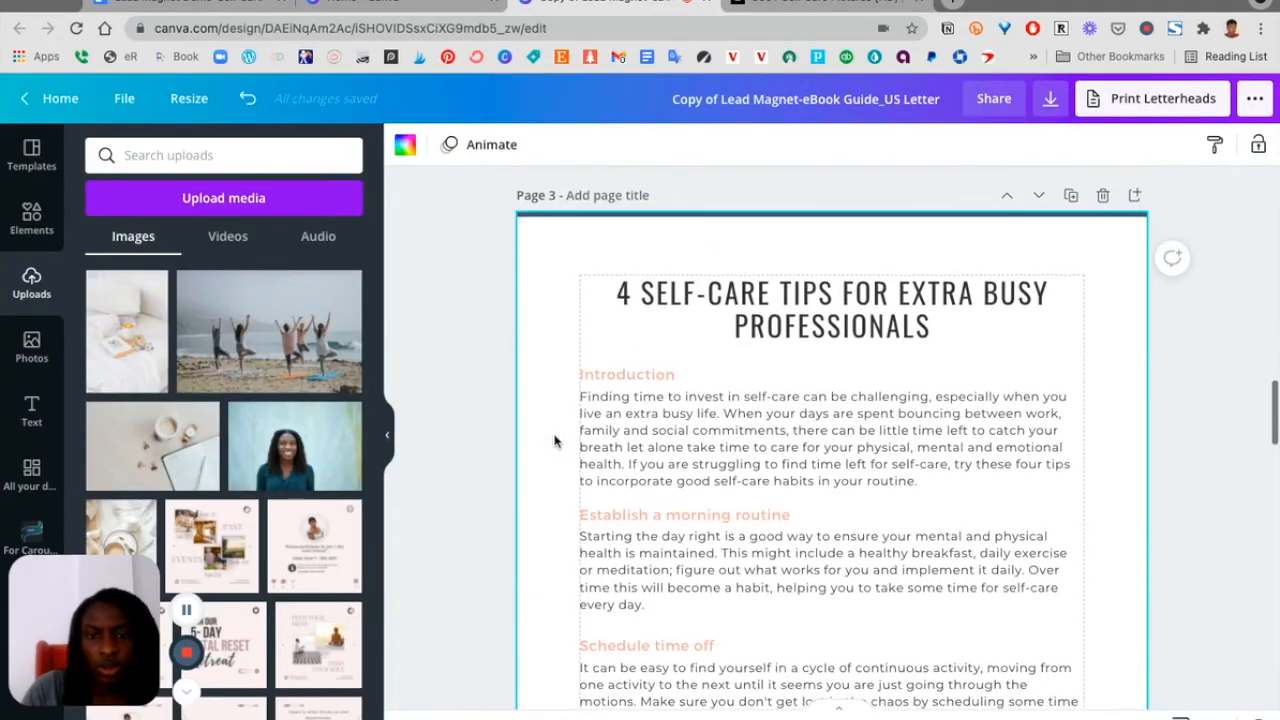
scroll(557, 459, "down", 1)
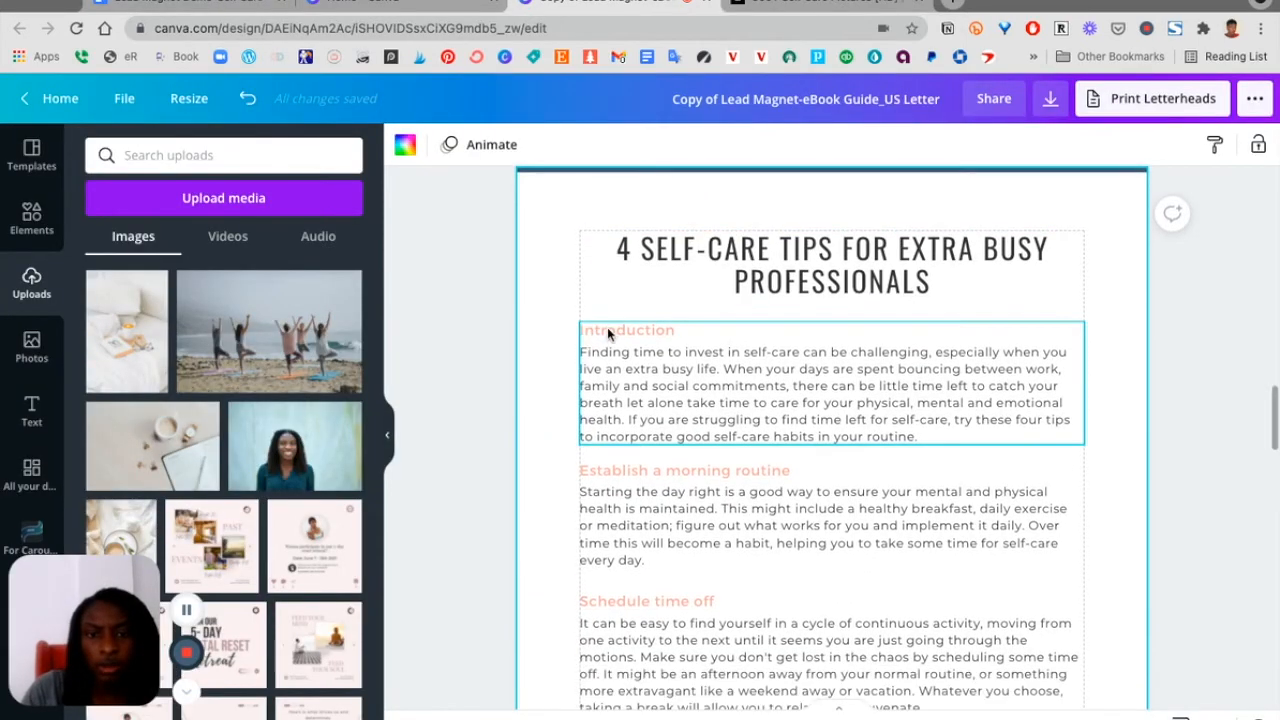
Change the section heading colour to the dark navy DD Brand V2 colour across all pages
left_click(607, 327)
left_click(607, 327)
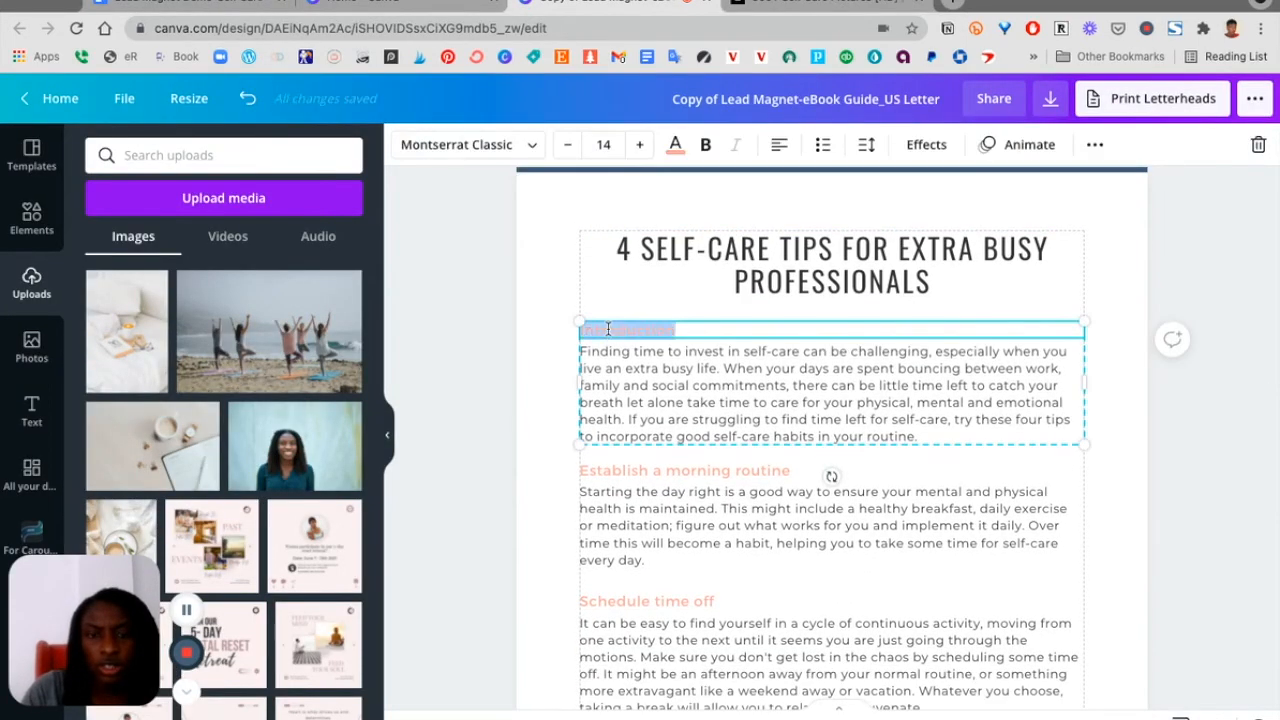
left_click(675, 144)
scroll(200, 400, "down", 3)
left_click(104, 497)
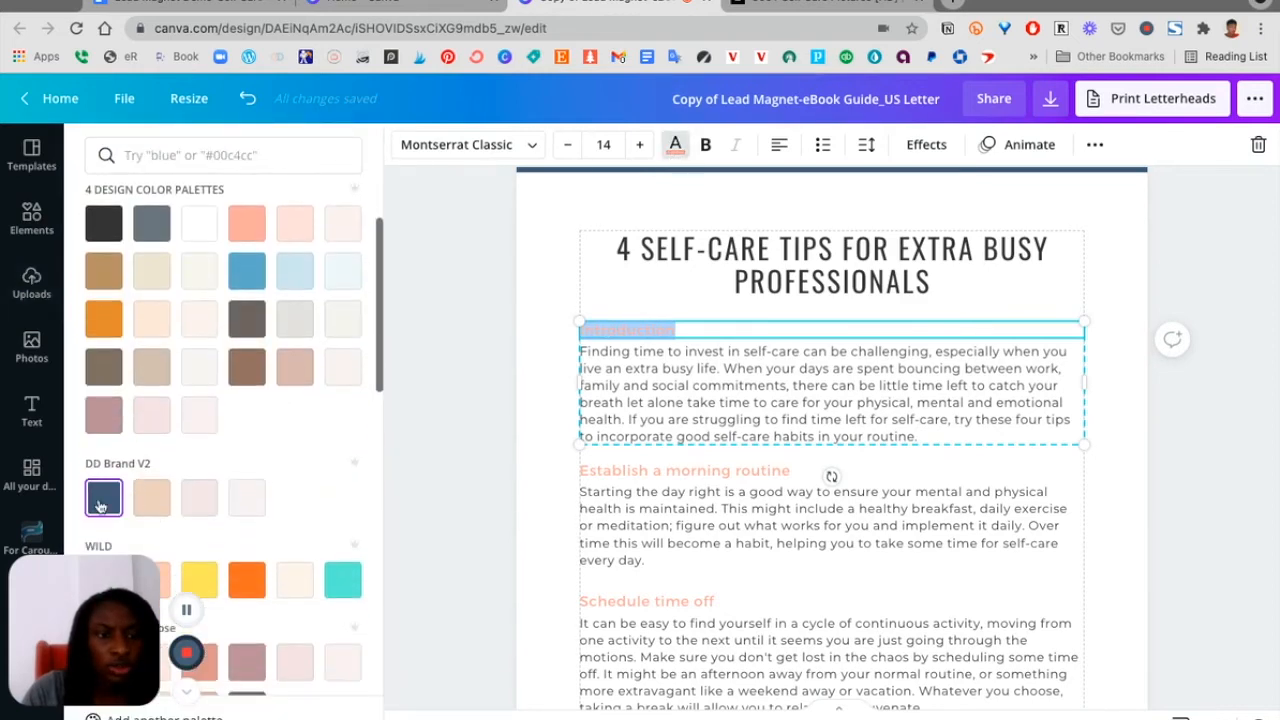
left_click(180, 712)
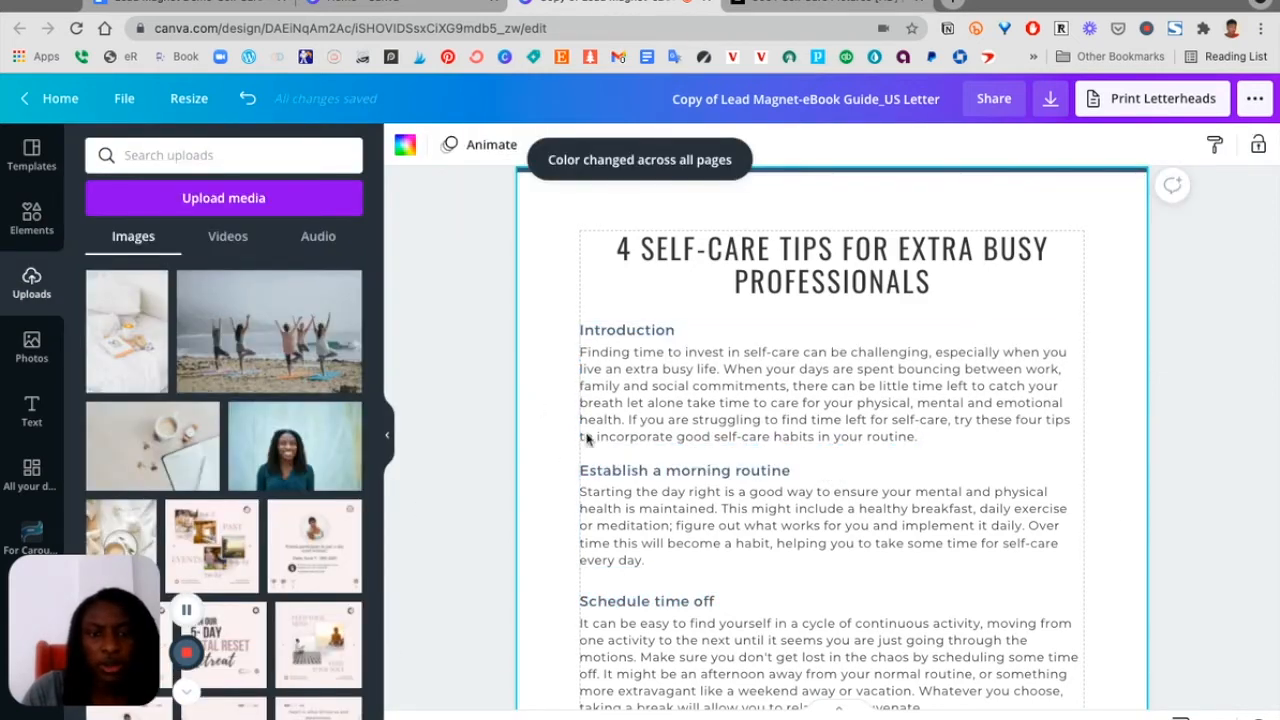
Replace the 'Get enough sleep' body text with the sleep paragraph from the self-care document
scroll(602, 458, "down", 2)
scroll(602, 458, "down", 1)
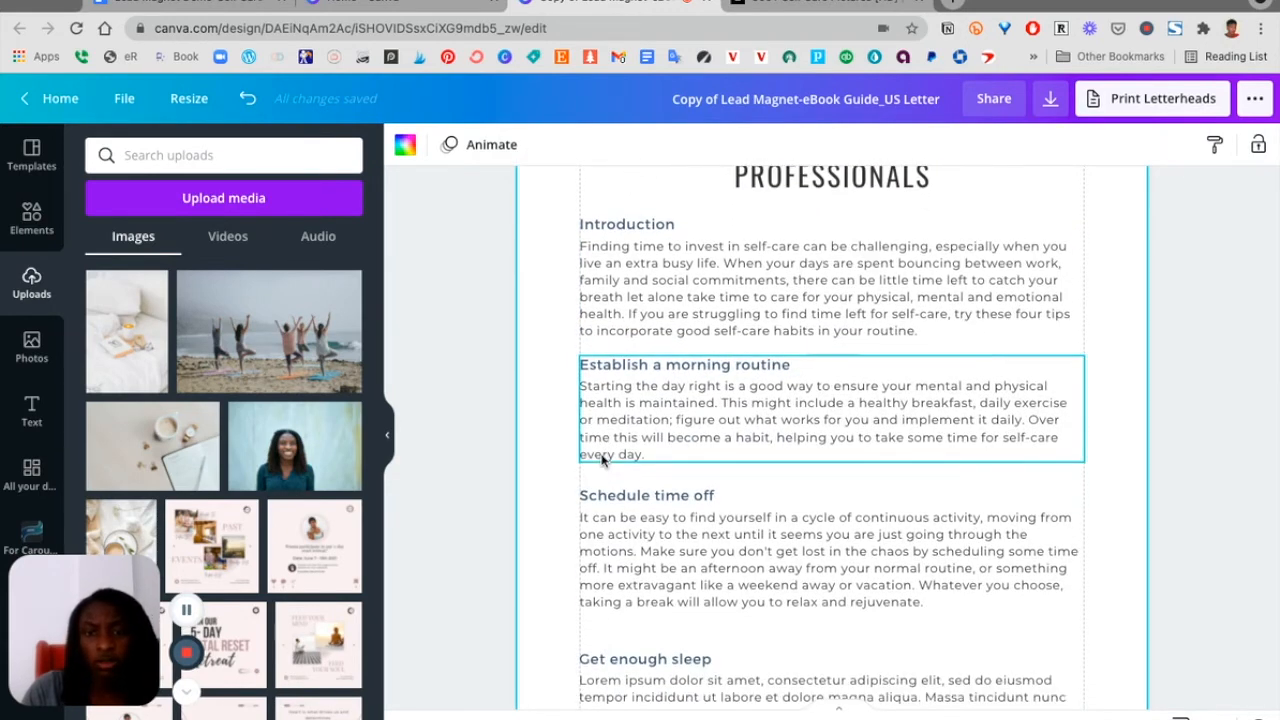
scroll(602, 458, "down", 3)
scroll(602, 458, "up", 3)
scroll(602, 458, "down", 1)
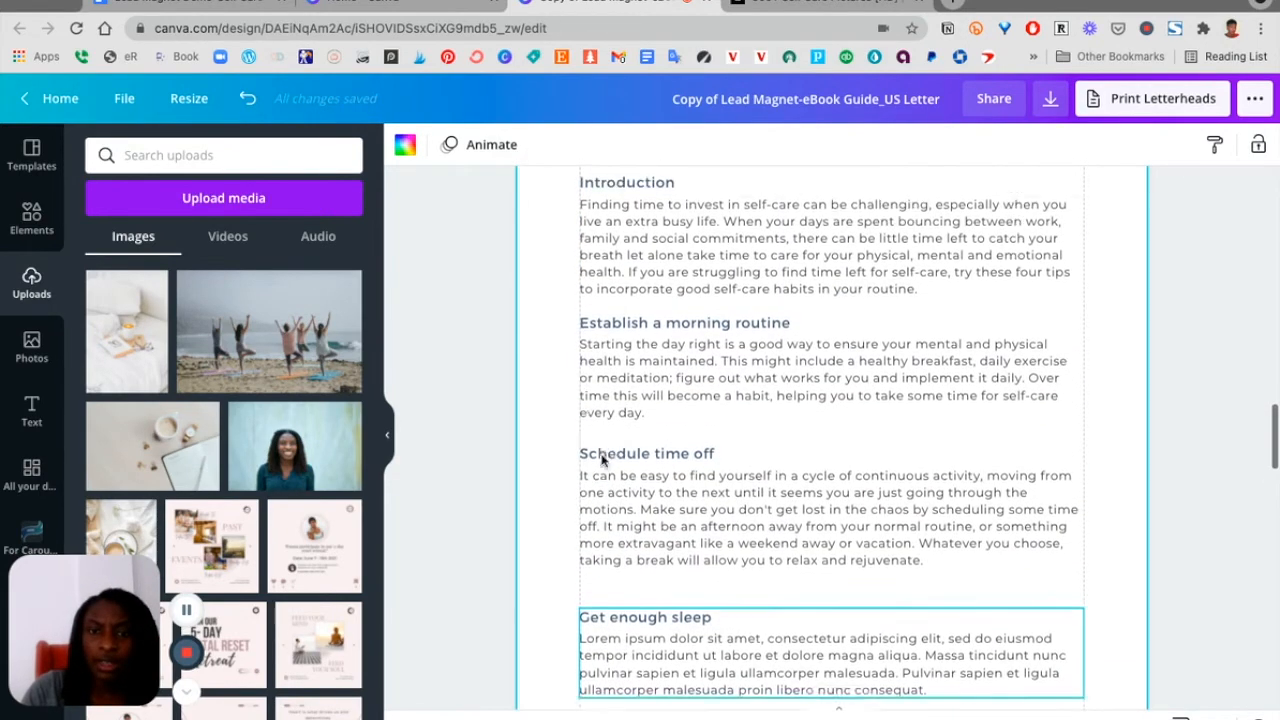
scroll(602, 458, "down", 10)
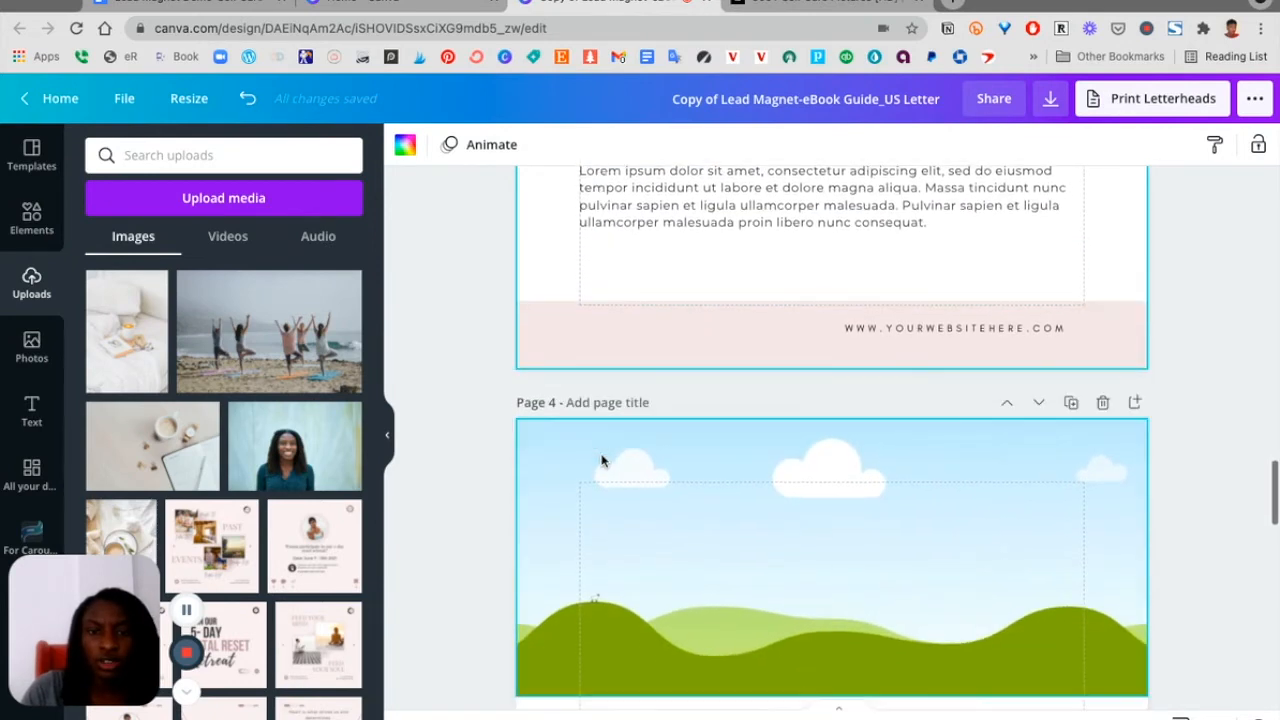
scroll(602, 460, "down", 3)
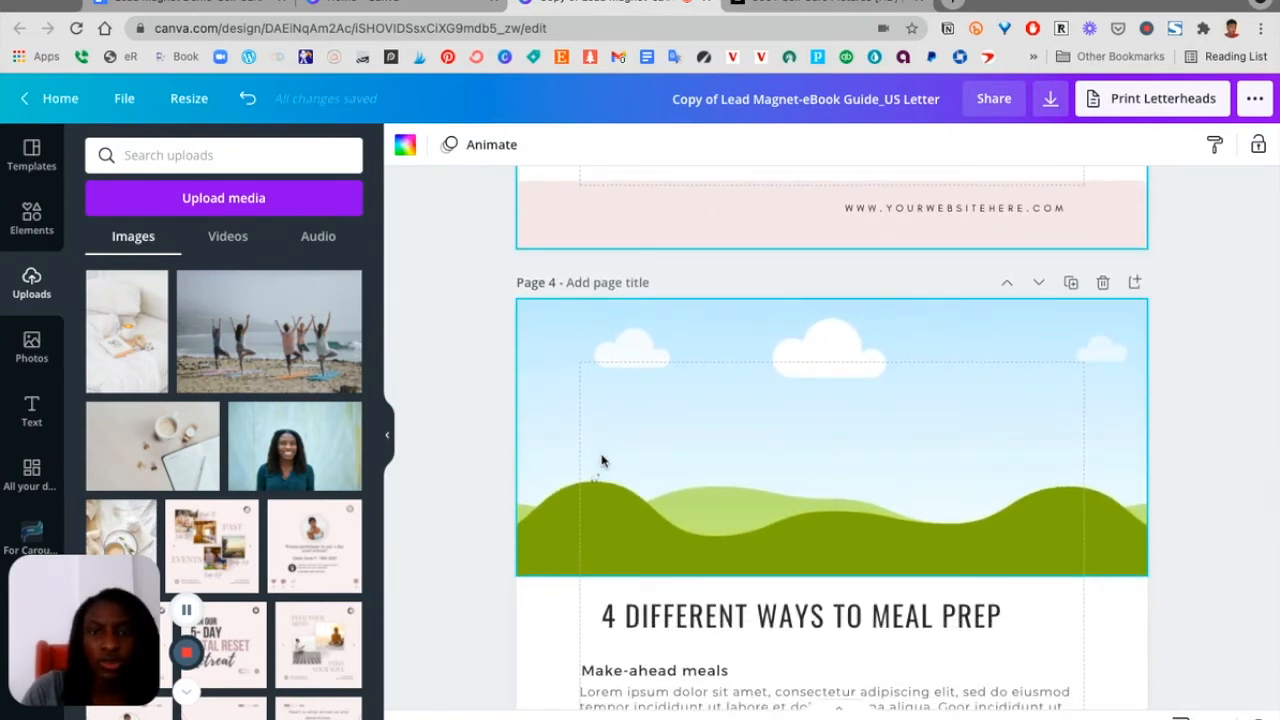
scroll(602, 460, "up", 2)
scroll(602, 460, "down", 1)
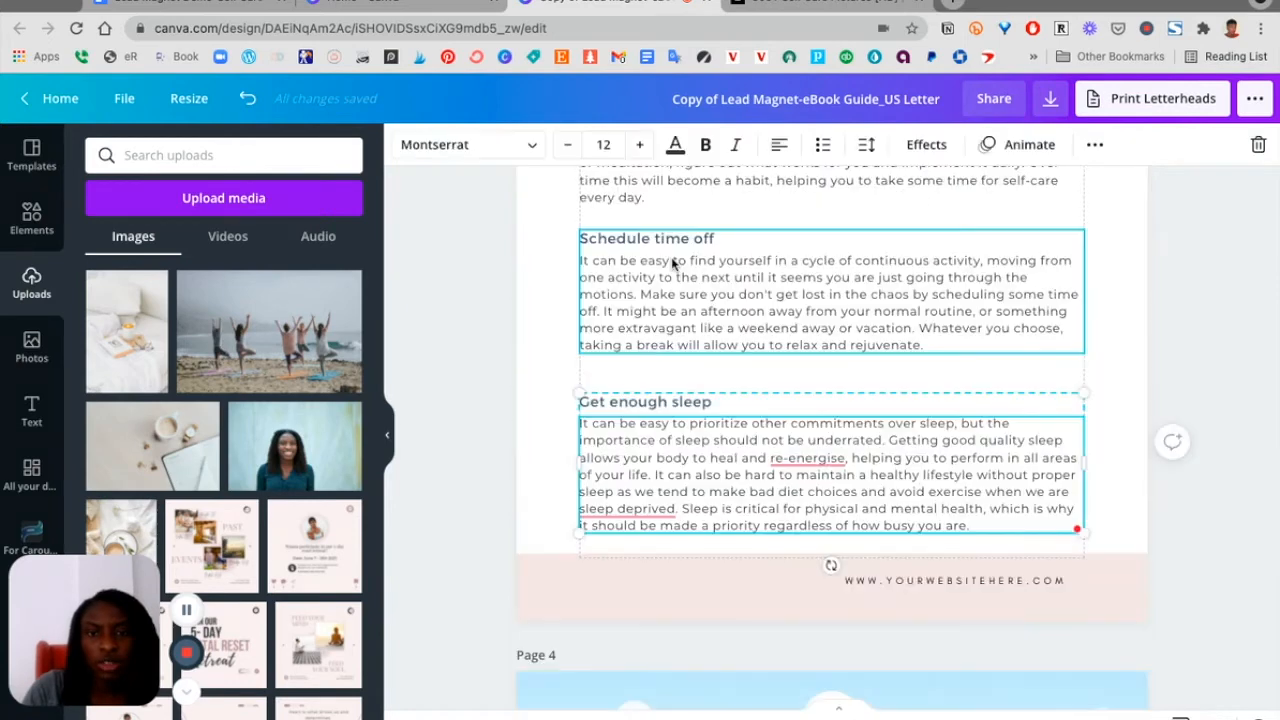
scroll(673, 263, "up", 6)
scroll(673, 258, "down", 6)
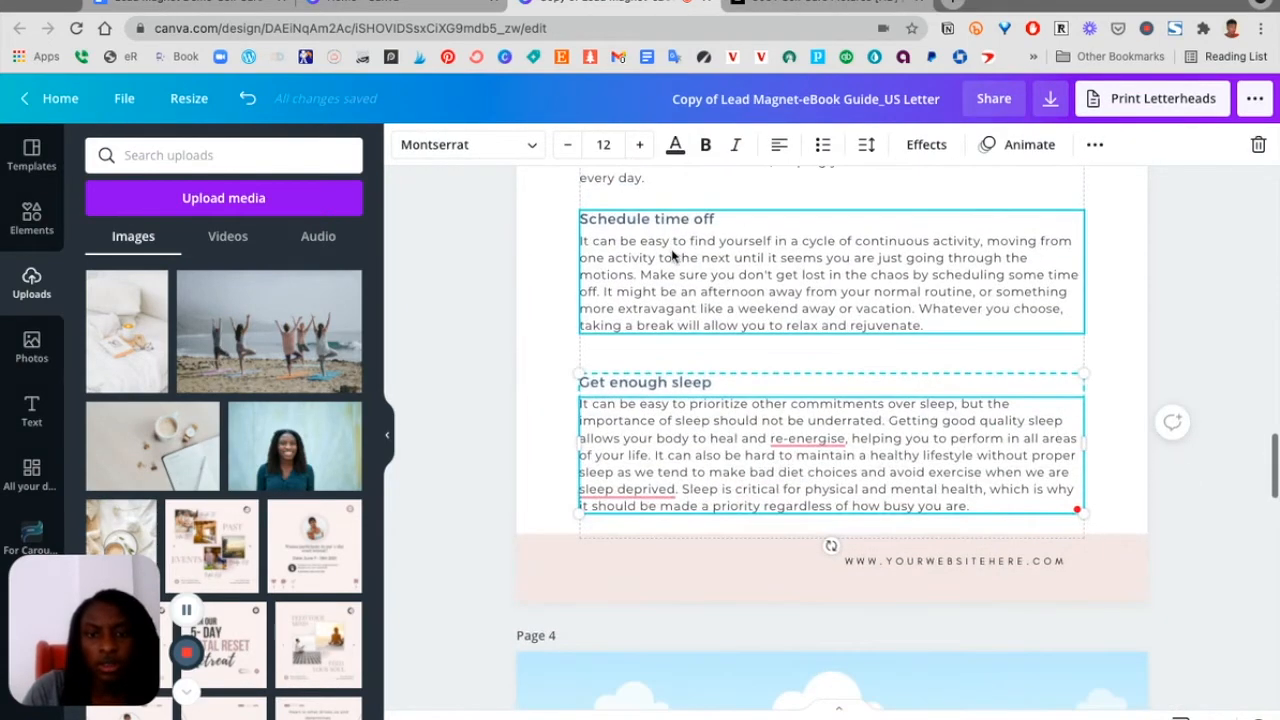
left_click(1117, 426)
Select all four text sections on the page and tidy up their spacing evenly
scroll(1117, 426, "up", 4)
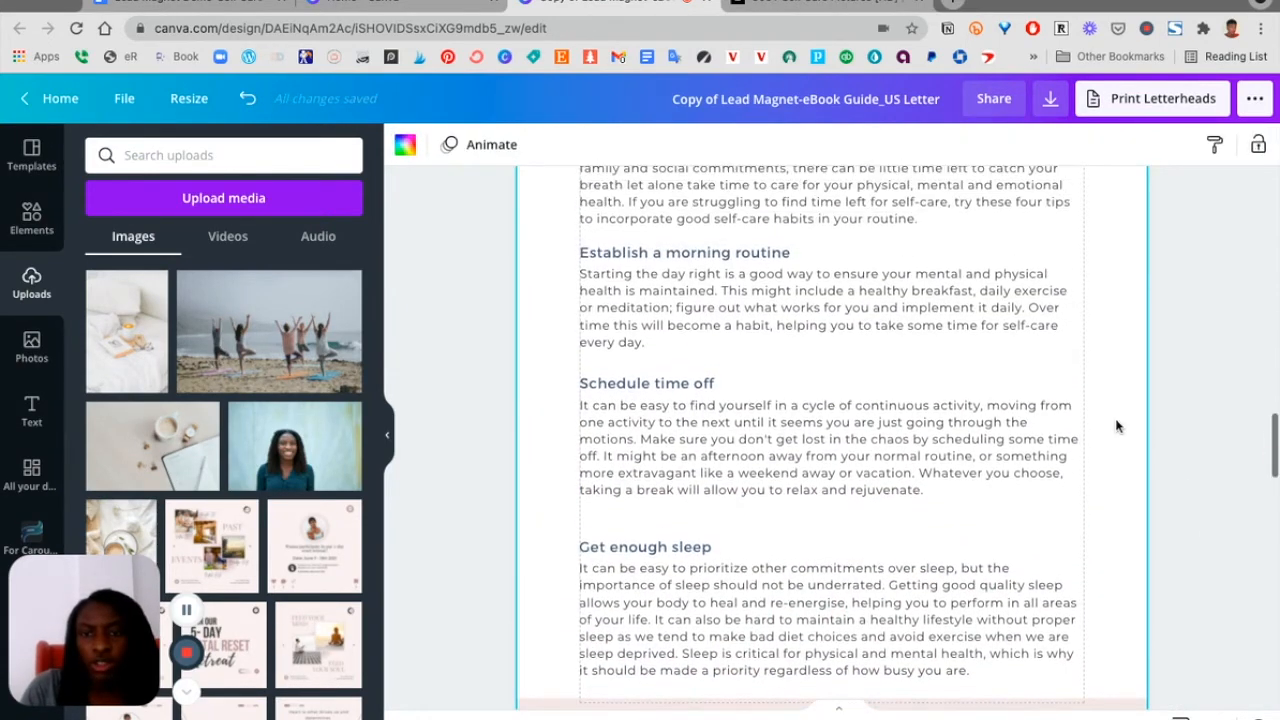
scroll(1117, 426, "down", 2)
left_click(950, 495)
scroll(950, 500, "up", 2)
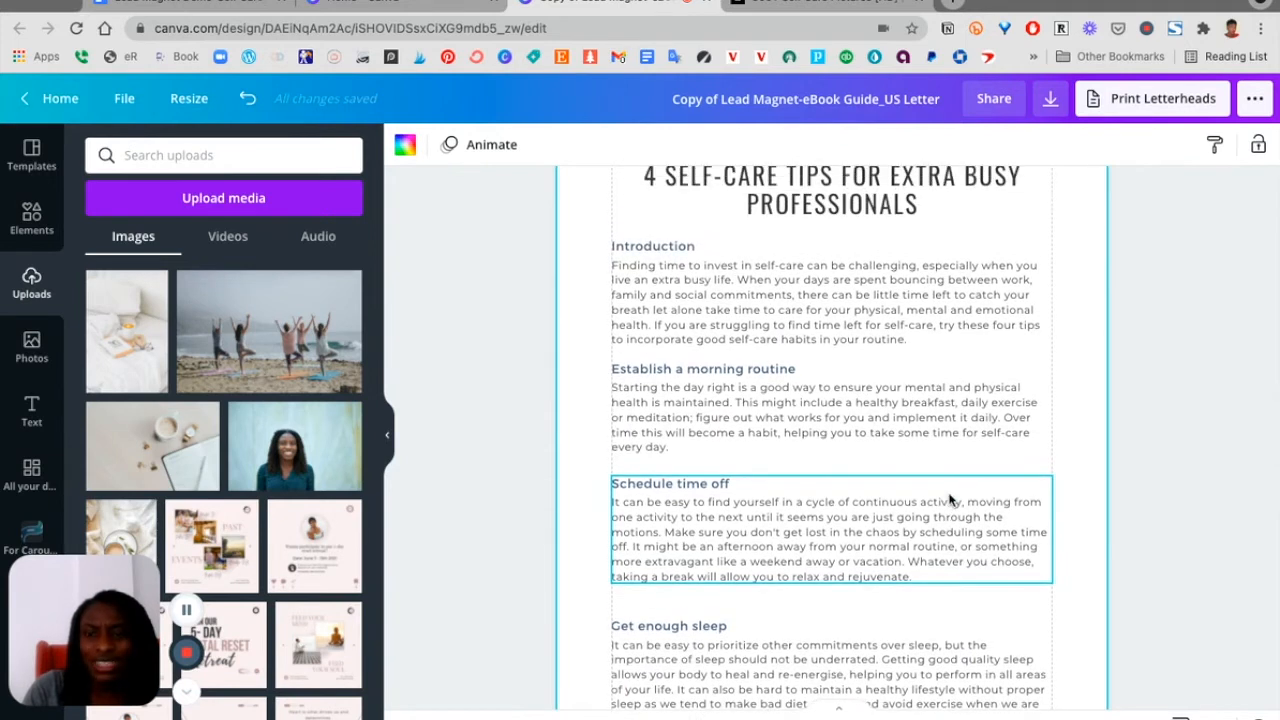
scroll(950, 500, "down", 1)
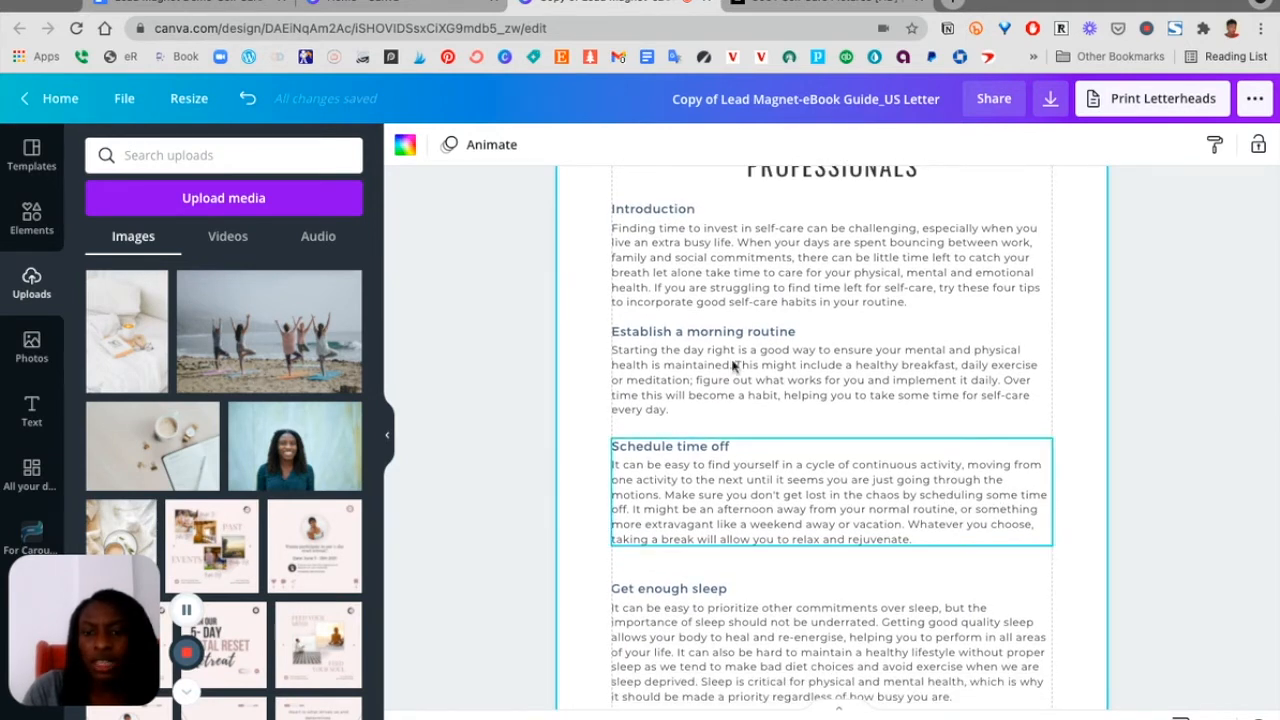
left_click(733, 367)
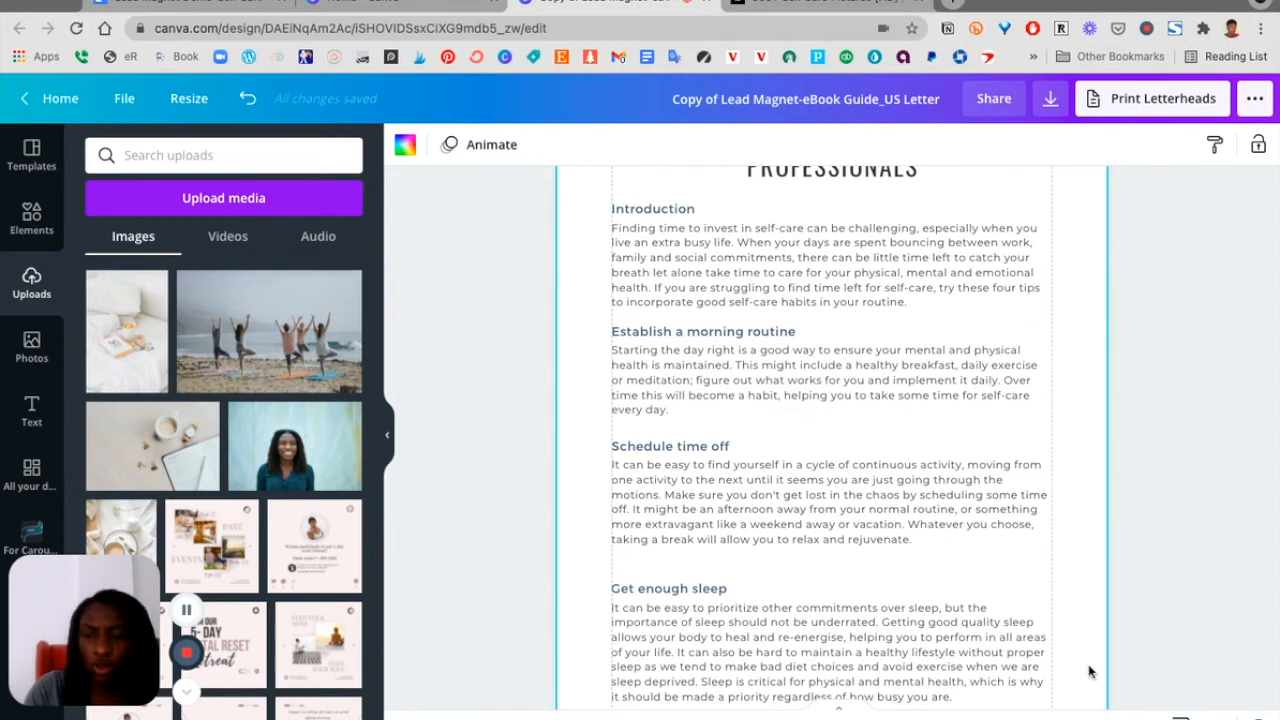
left_click_drag(1090, 672, 954, 254)
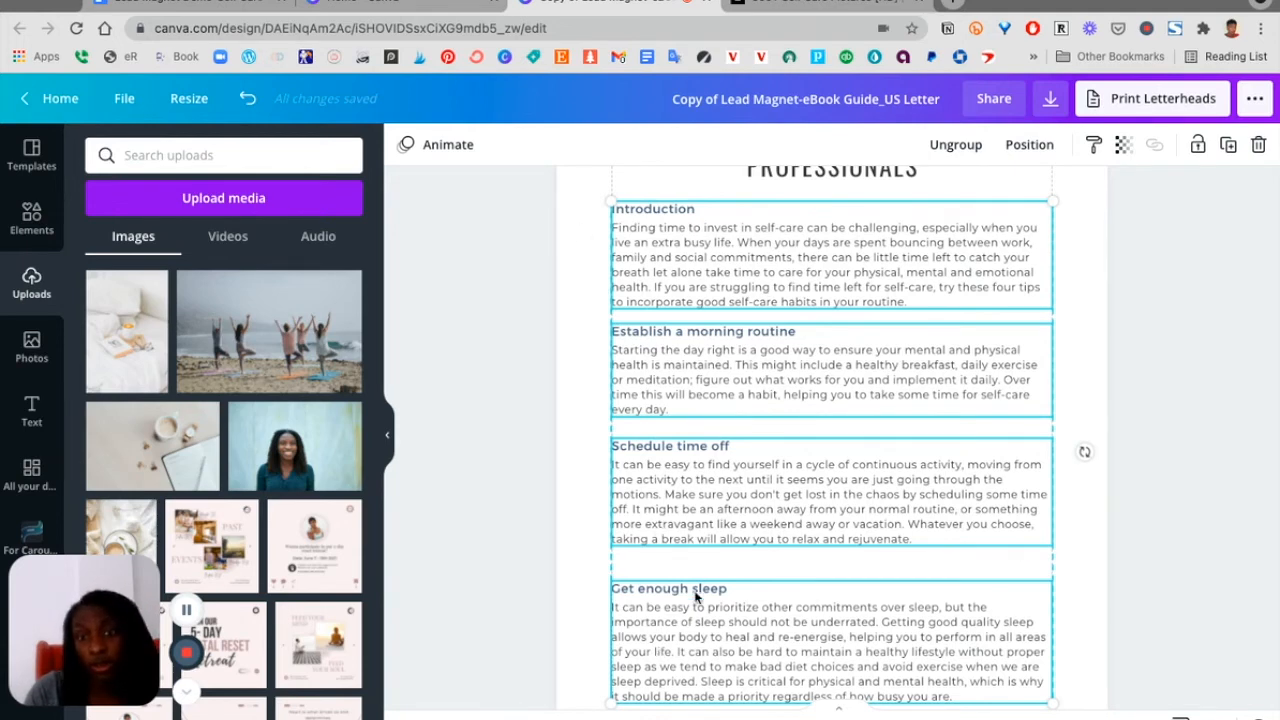
scroll(696, 597, "down", 1)
scroll(696, 594, "up", 1)
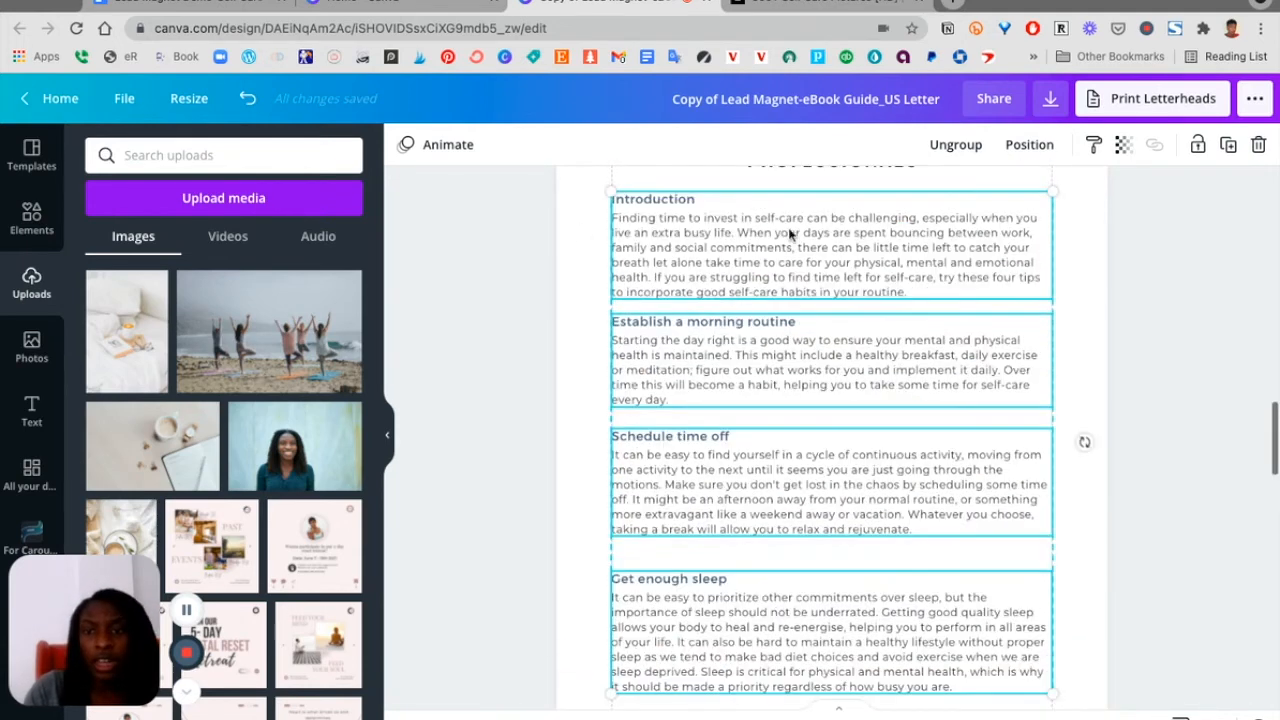
left_click(1031, 146)
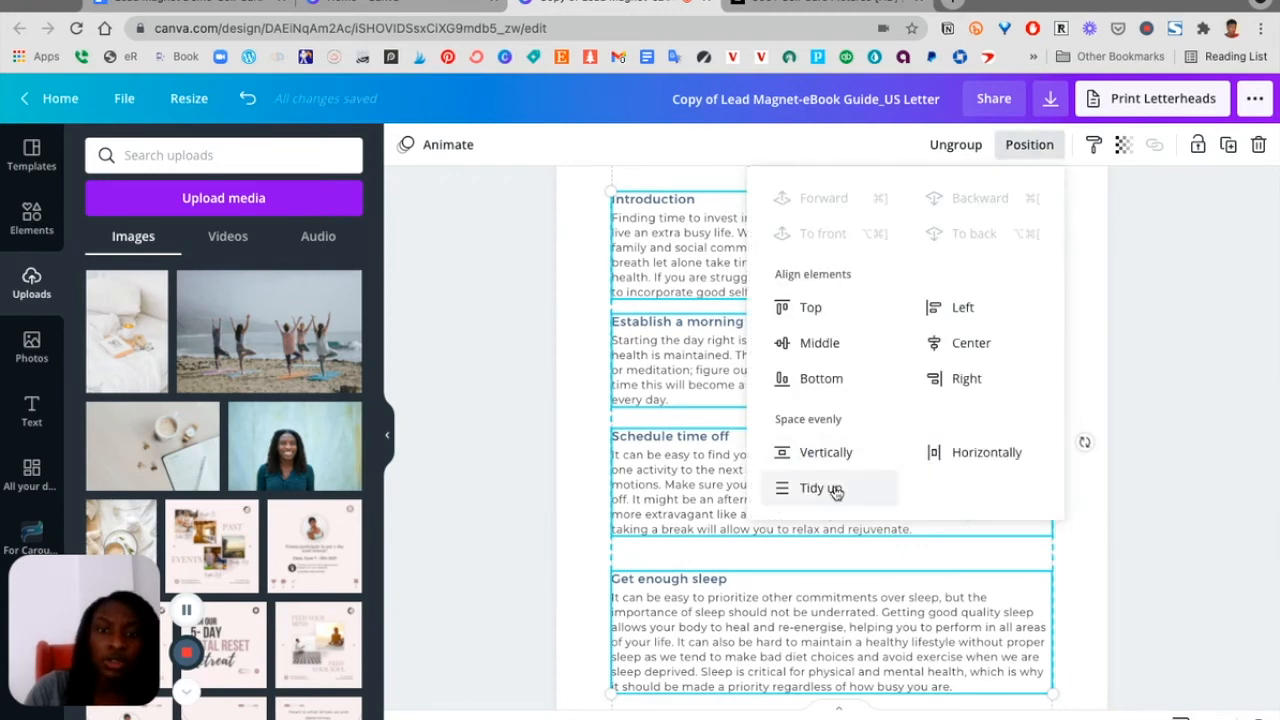
left_click(835, 488)
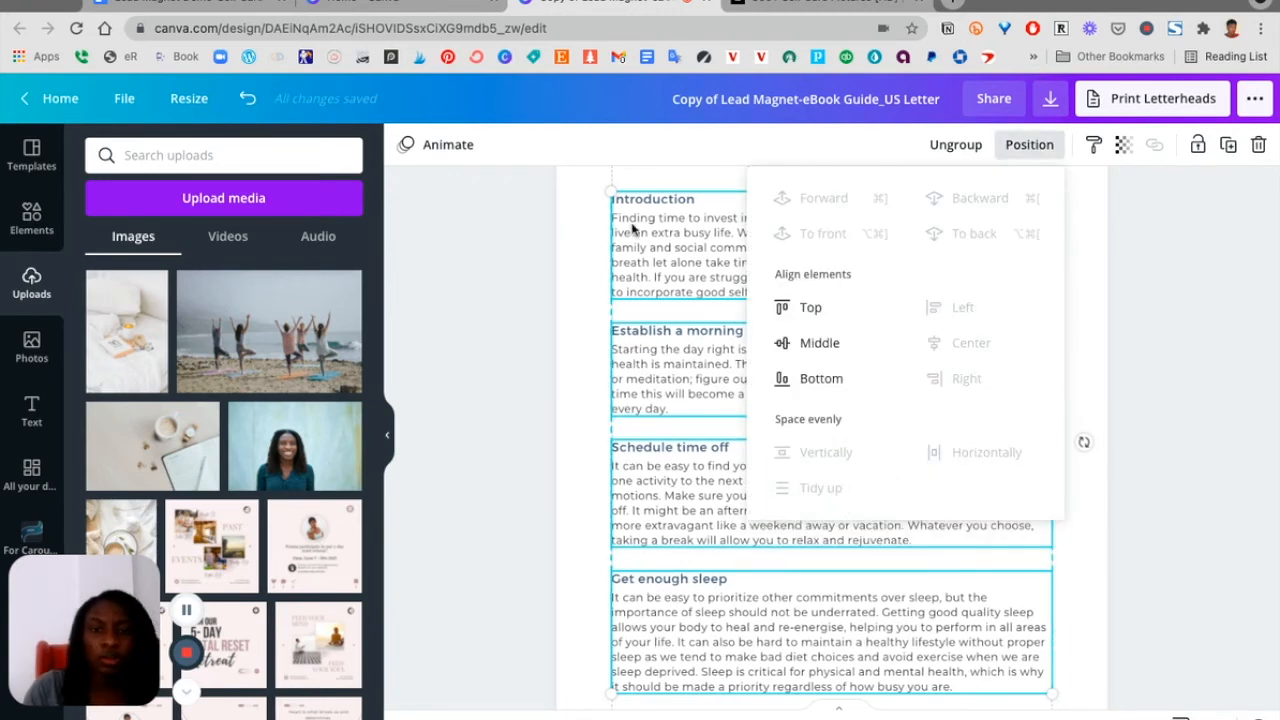
left_click(576, 256)
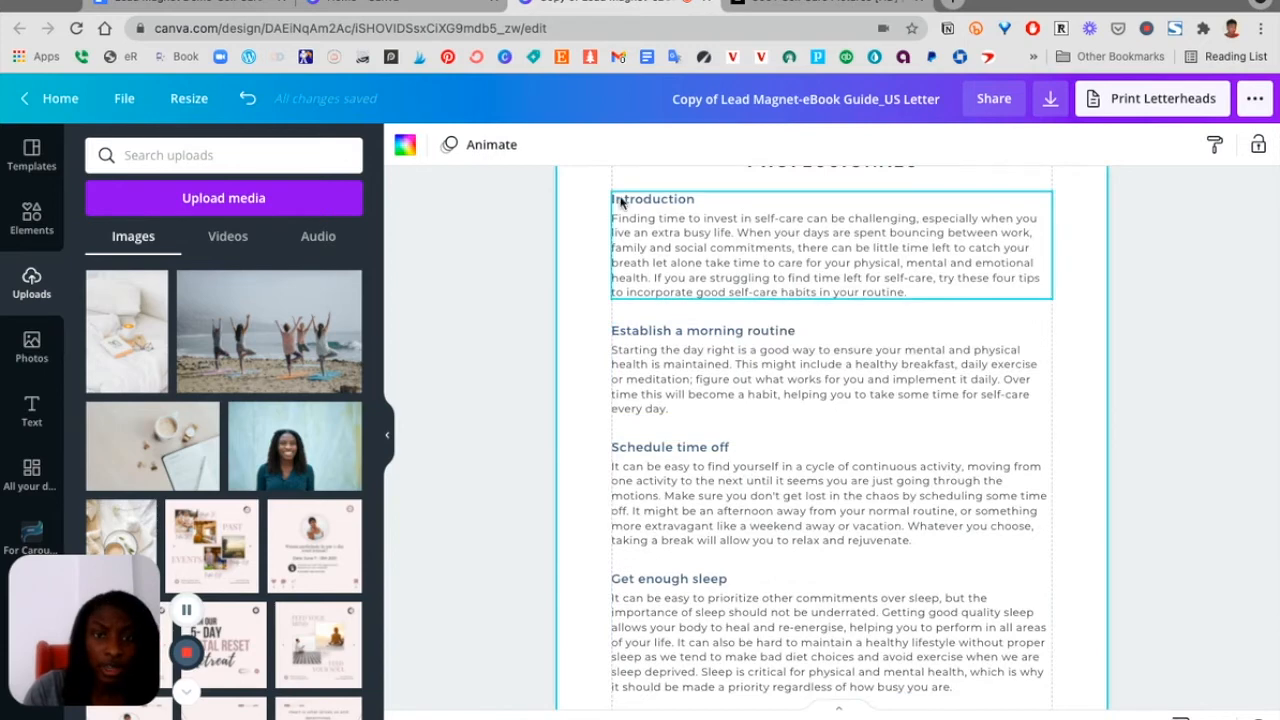
Review the spacing of the four sections on the page
scroll(630, 440, "down", 3)
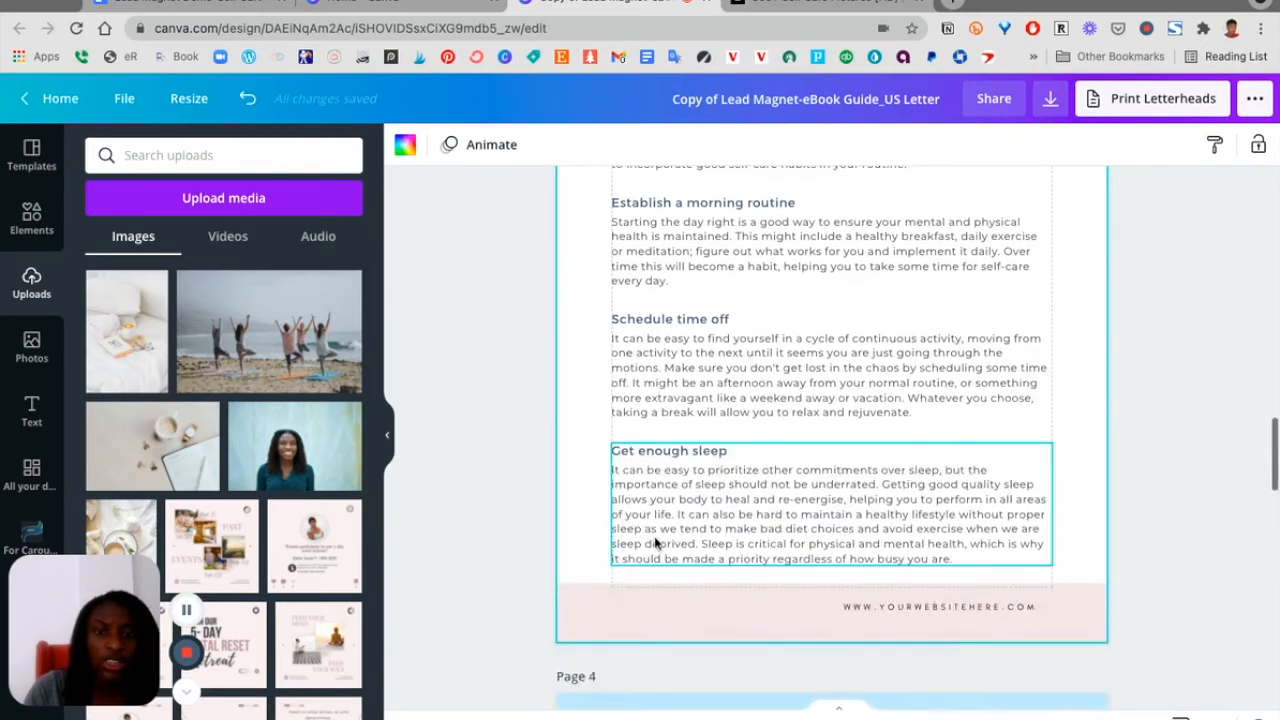
scroll(657, 538, "up", 3)
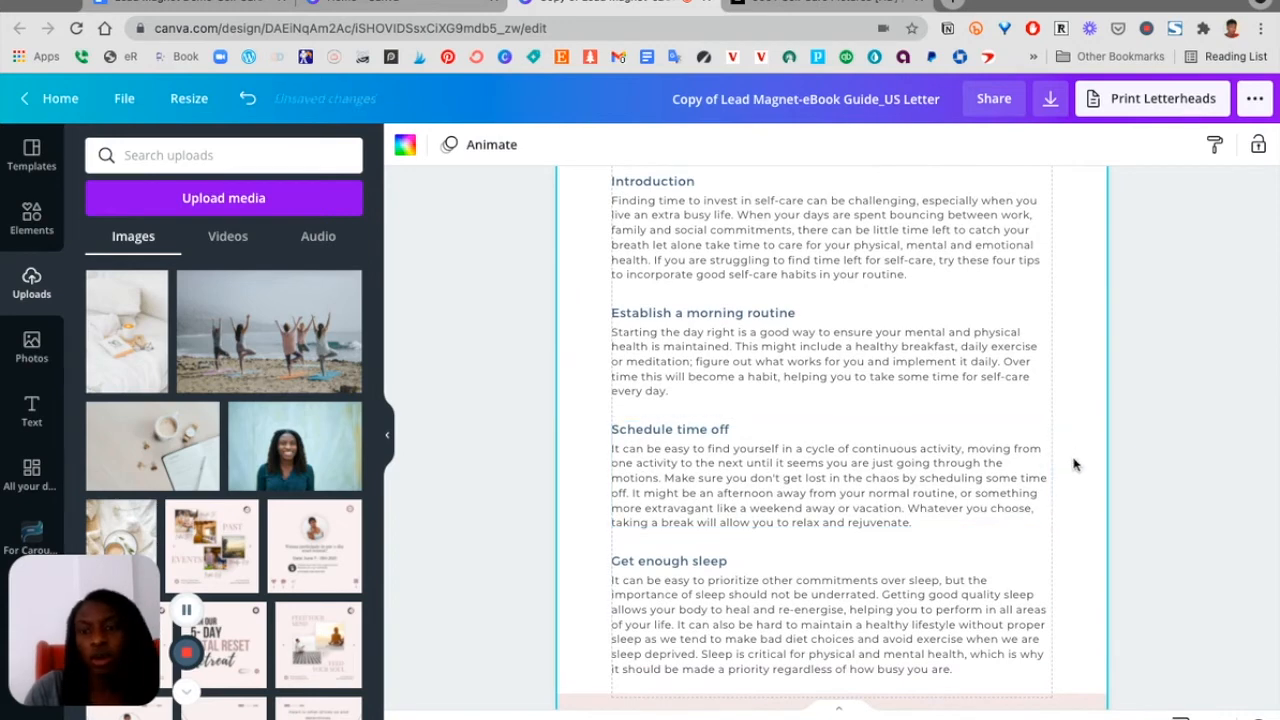
scroll(1074, 462, "up", 1)
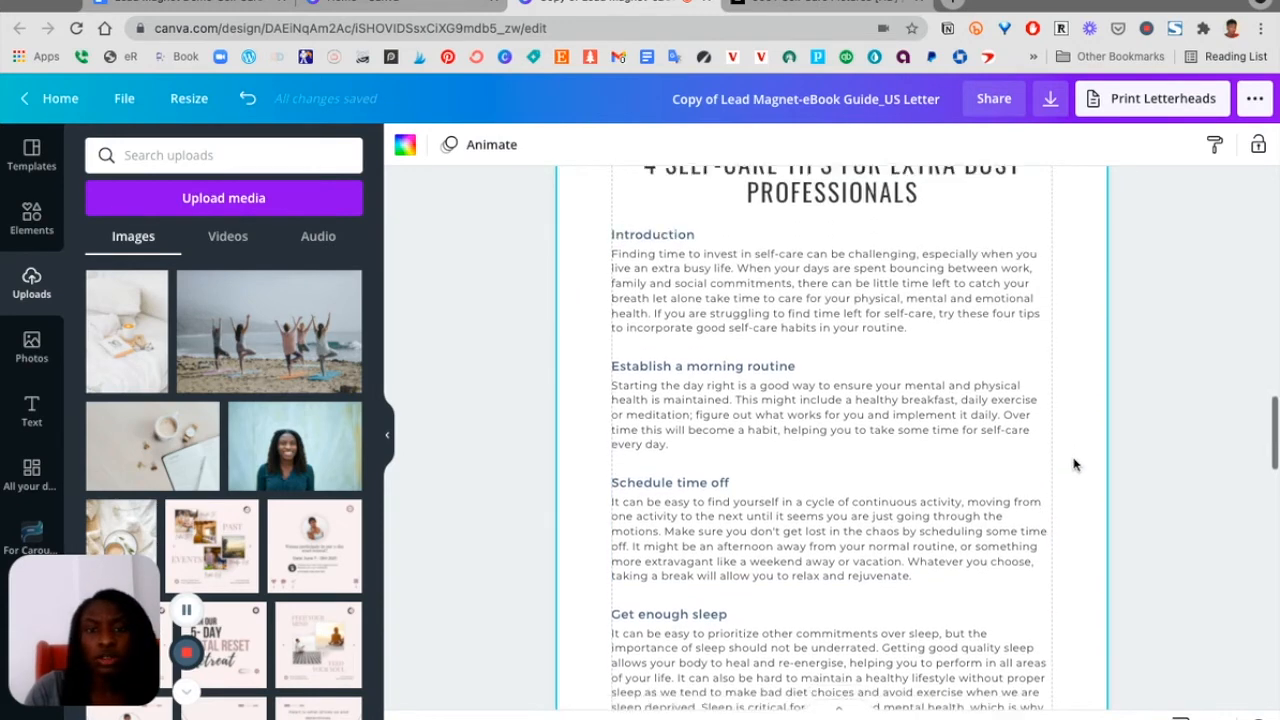
scroll(1074, 463, "down", 2)
left_click(748, 251)
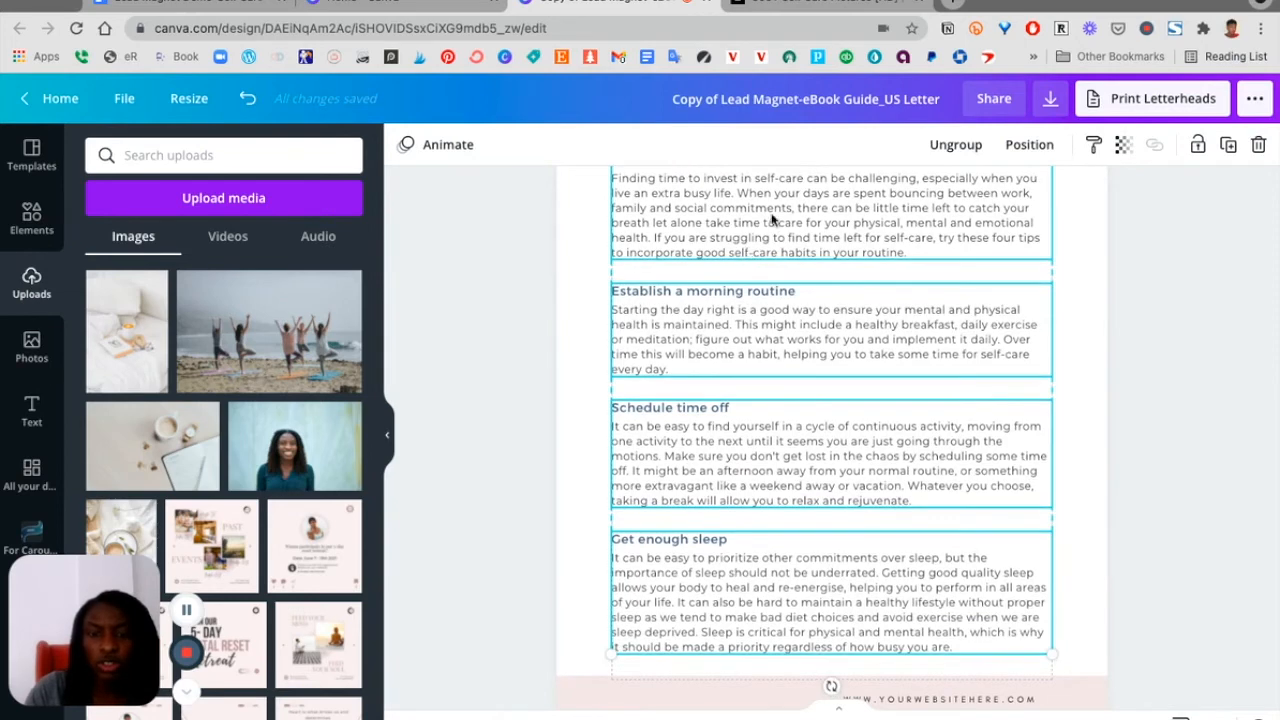
left_click(1078, 385)
Replace page 4's landscape header image with the uploaded coffee-and-notebook photo
scroll(1078, 385, "up", 2)
scroll(1078, 386, "down", 3)
scroll(1078, 388, "down", 5)
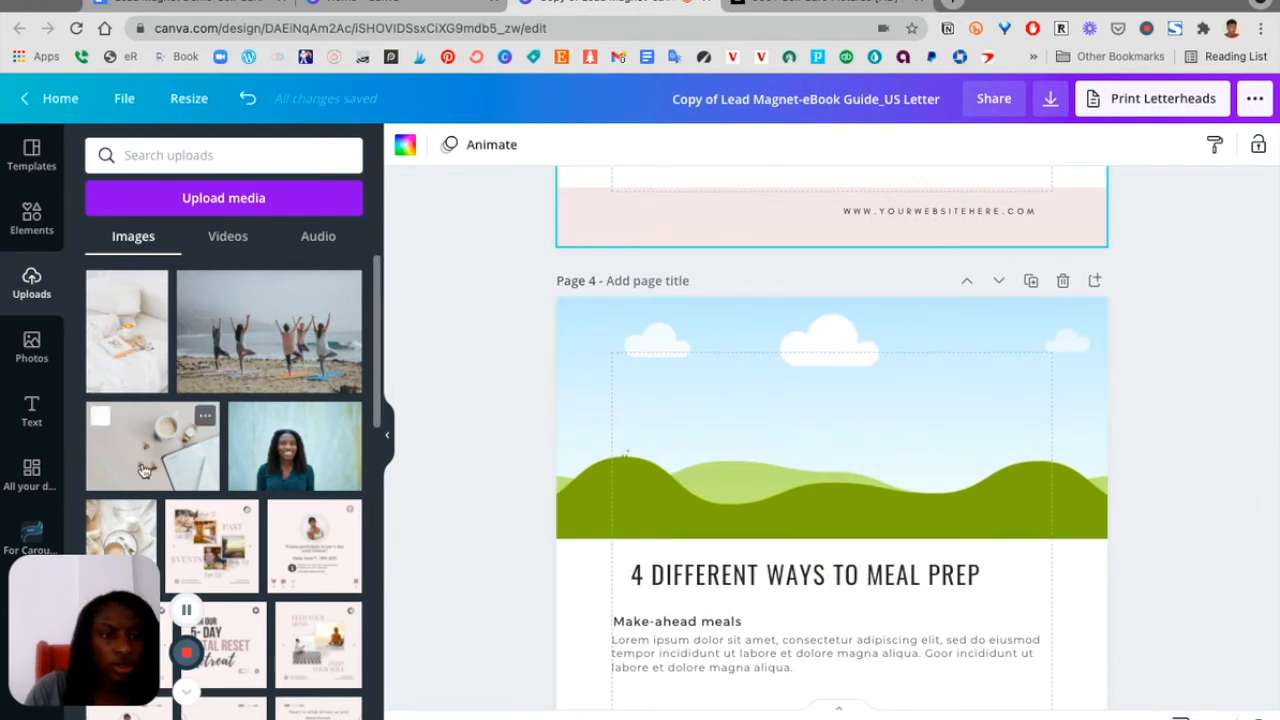
scroll(186, 452, "down", 1)
left_click_drag(160, 390, 678, 425)
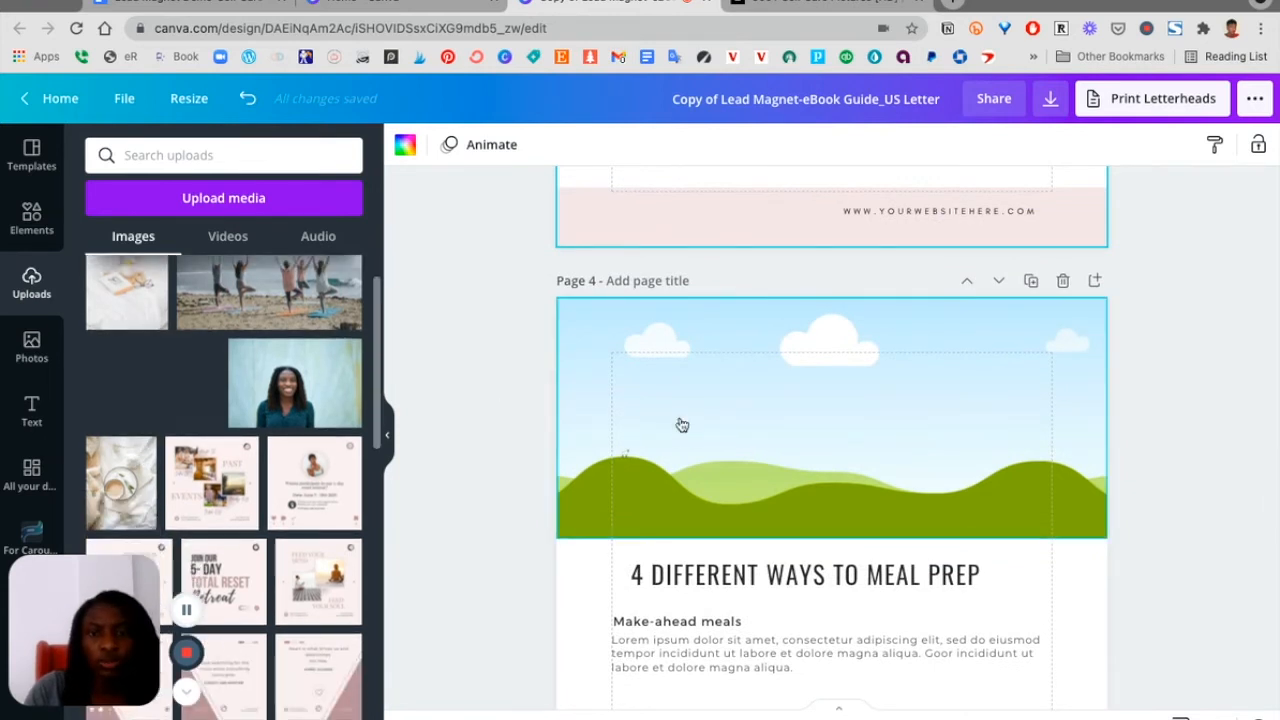
left_click(677, 423)
Delete the '4 Different Ways to Meal Prep' heading on page 4
scroll(678, 425, "down", 2)
scroll(678, 425, "down", 1)
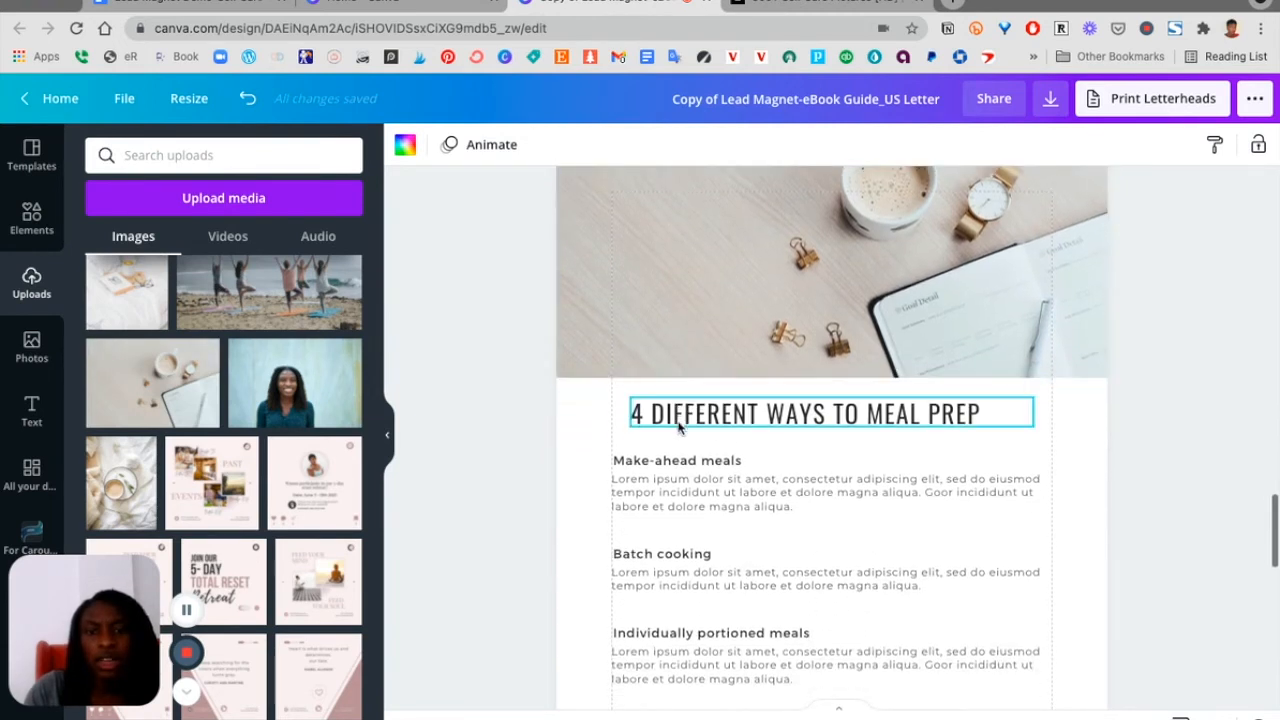
left_click(678, 425)
key("Delete")
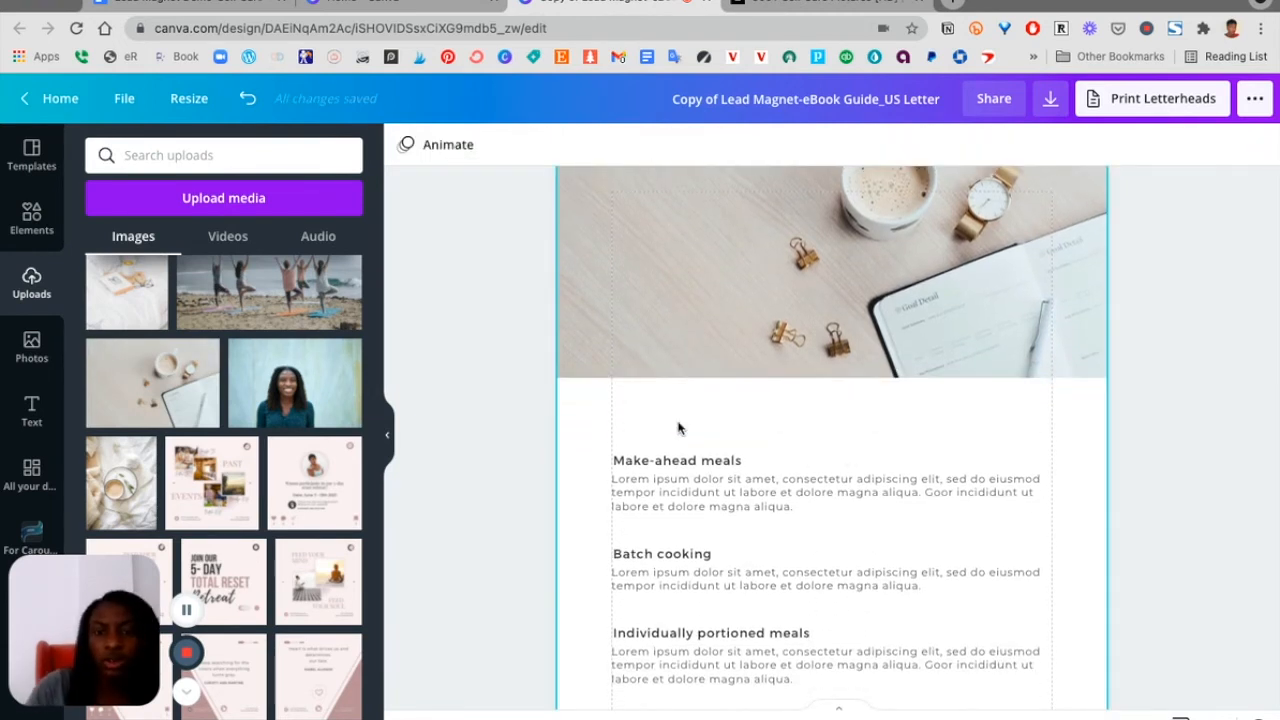
Review the 'Set realistic goals' and 'In conclusion' text sections on page 4
scroll(678, 428, "down", 1)
scroll(678, 428, "up", 6)
scroll(678, 425, "up", 6)
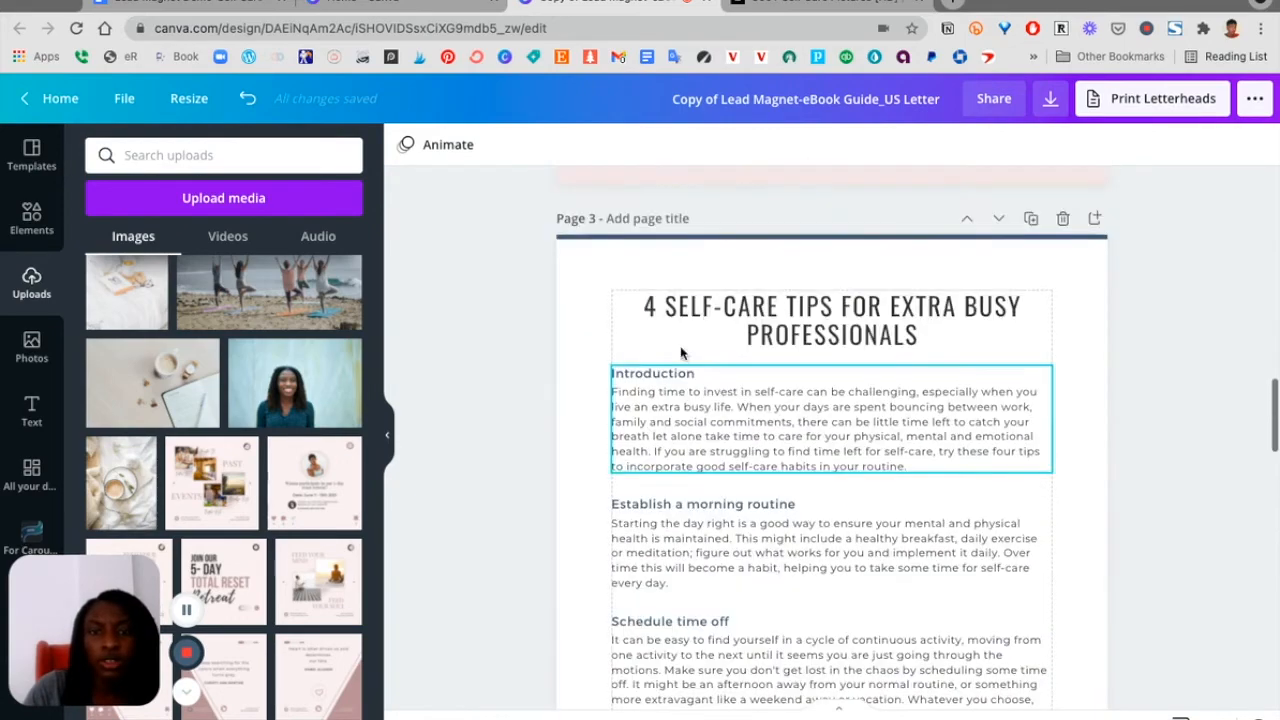
scroll(700, 410, "down", 5)
scroll(700, 410, "down", 10)
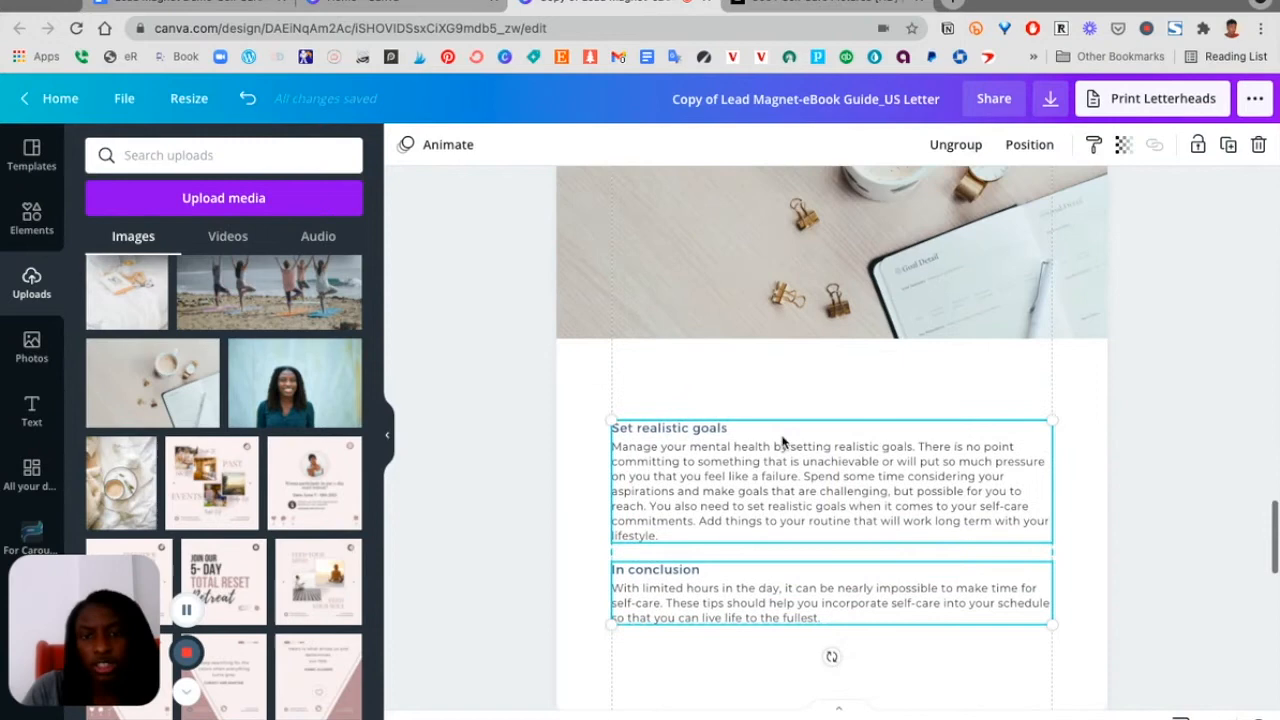
left_click(833, 444)
scroll(833, 444, "up", 1)
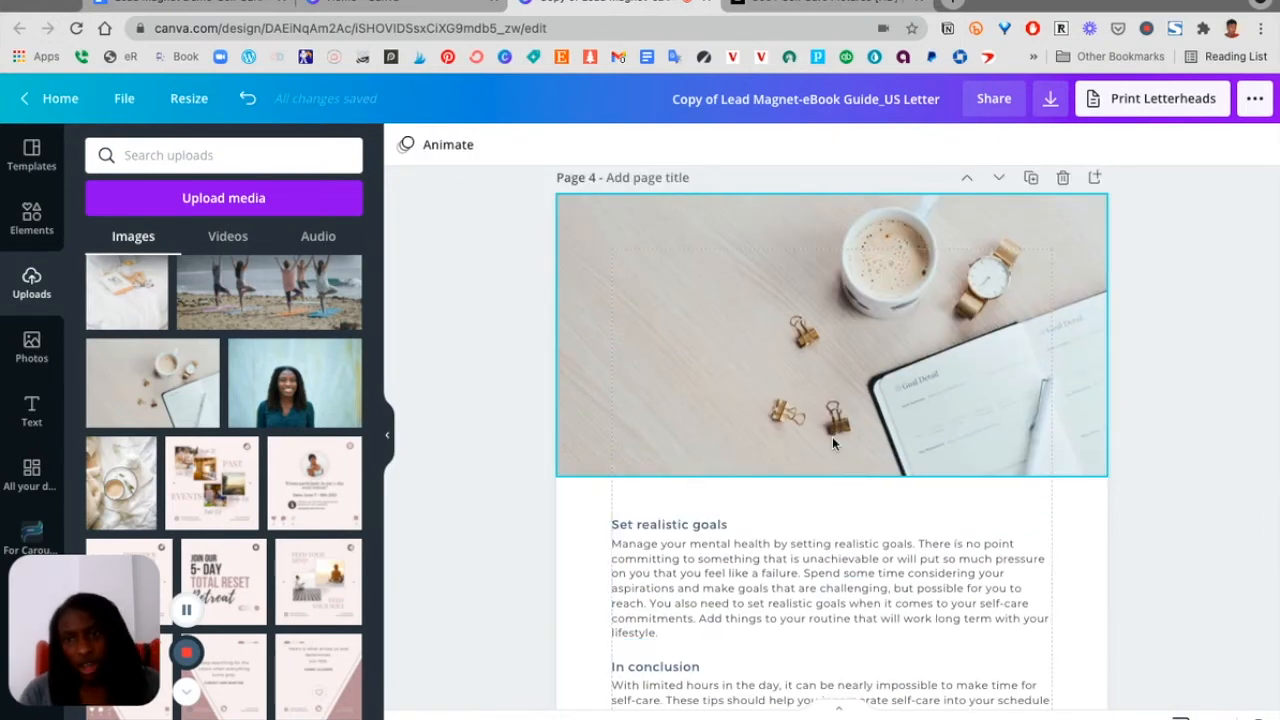
scroll(833, 444, "down", 1)
scroll(833, 444, "down", 1)
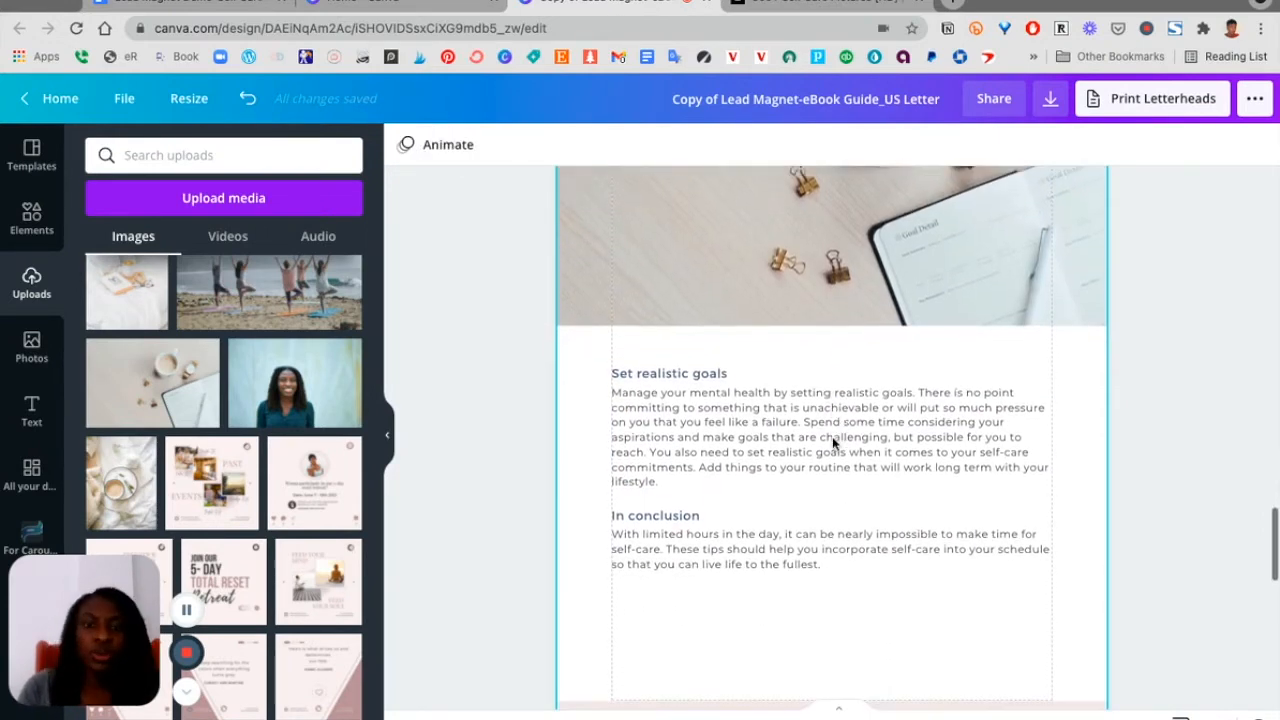
scroll(832, 436, "down", 1)
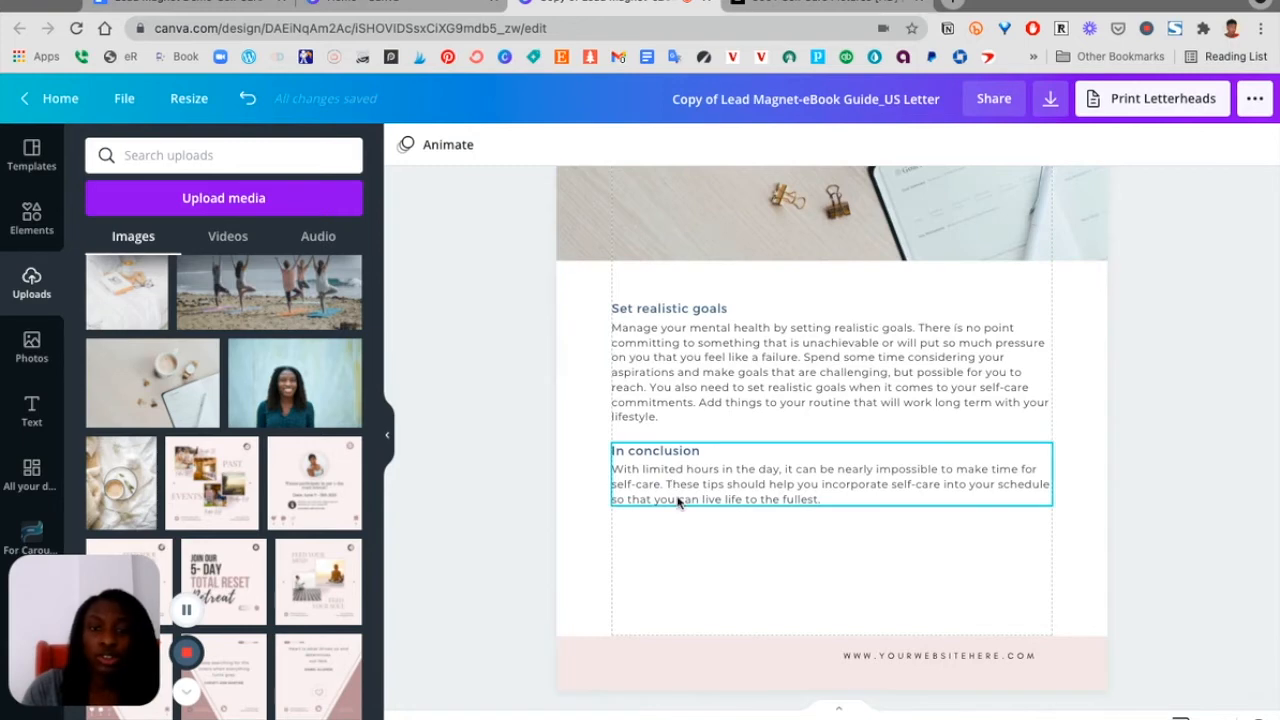
scroll(677, 503, "up", 5)
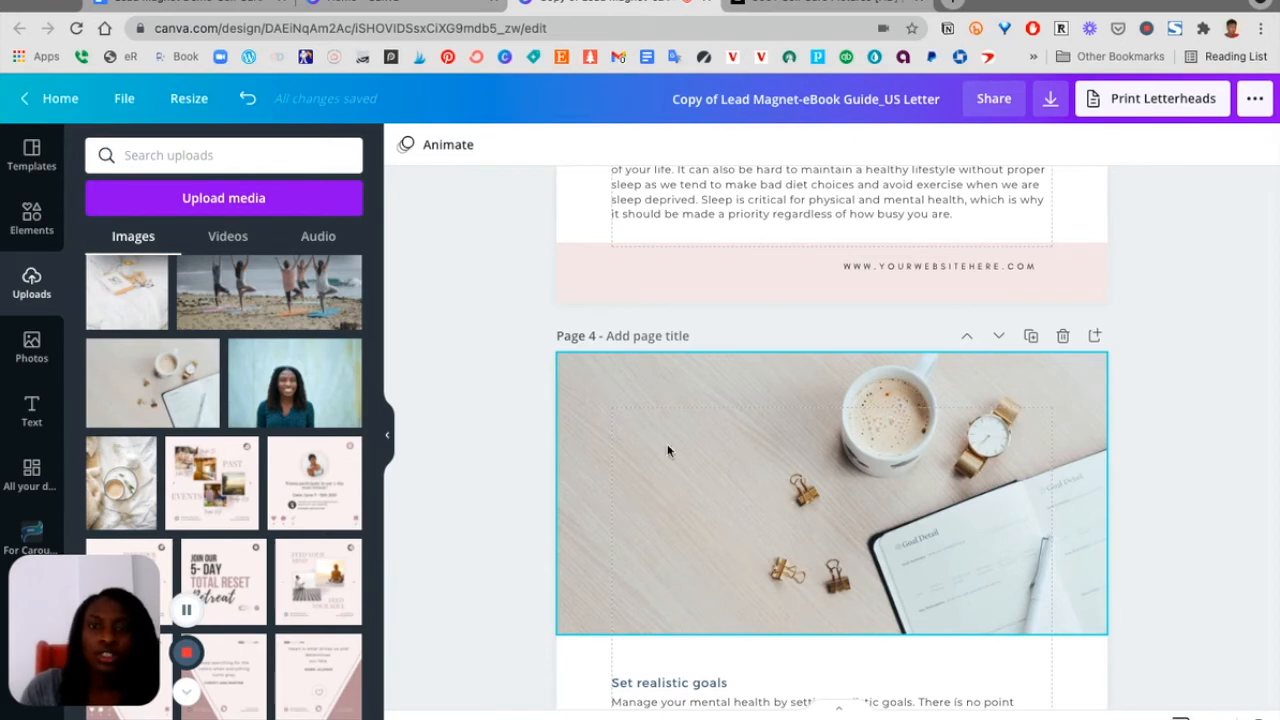
Scroll through pages 3 and 4 to review the self-care tips layout
scroll(1135, 423, "down", 1)
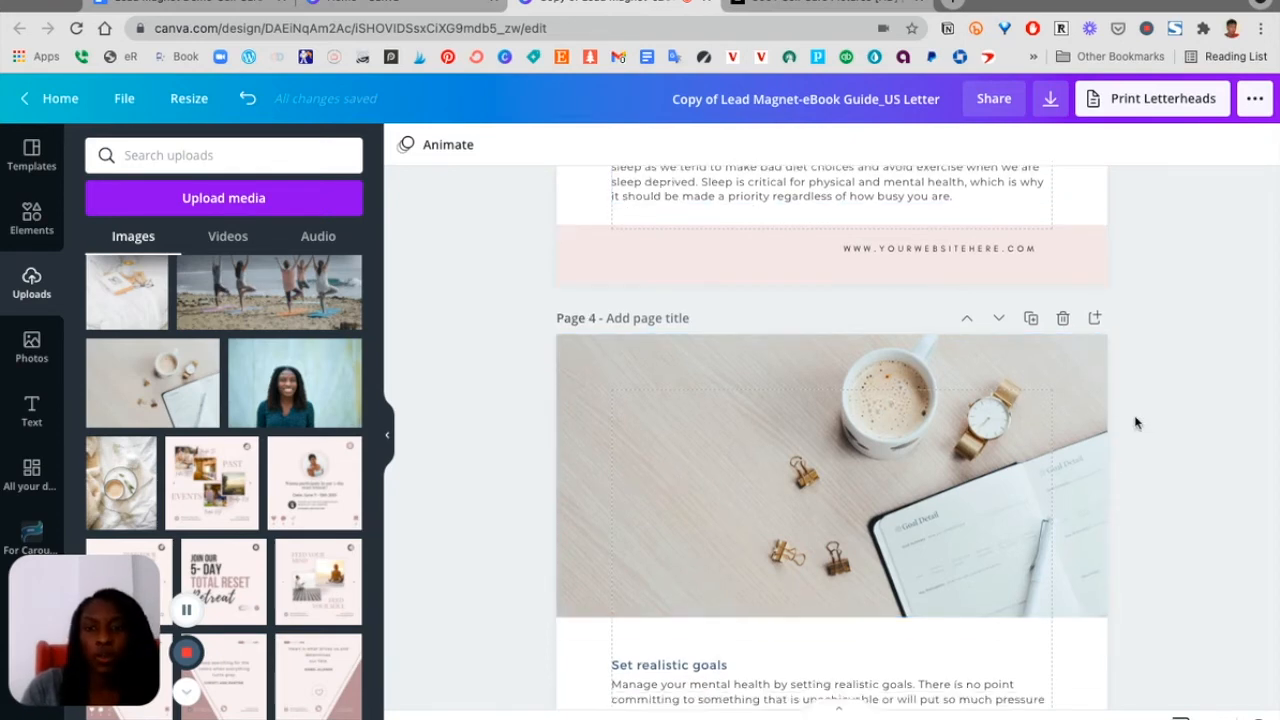
scroll(1135, 423, "up", 5)
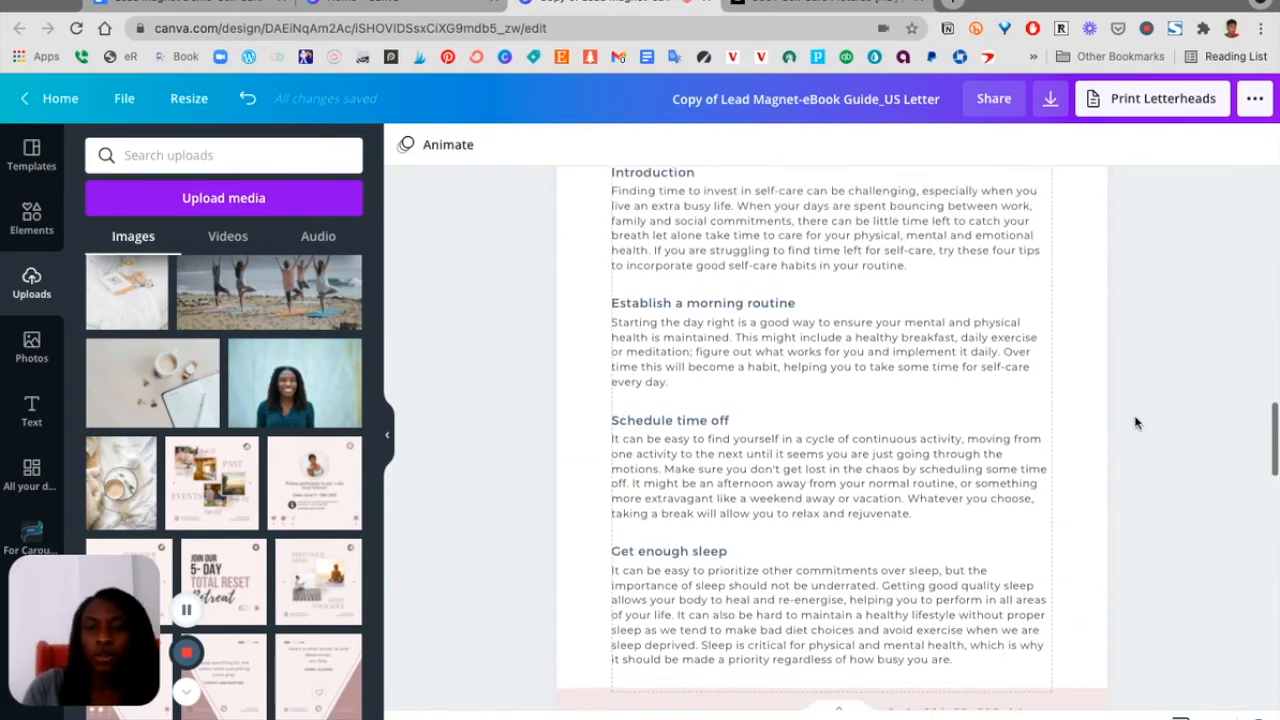
scroll(1135, 423, "down", 2)
scroll(1100, 421, "up", 3)
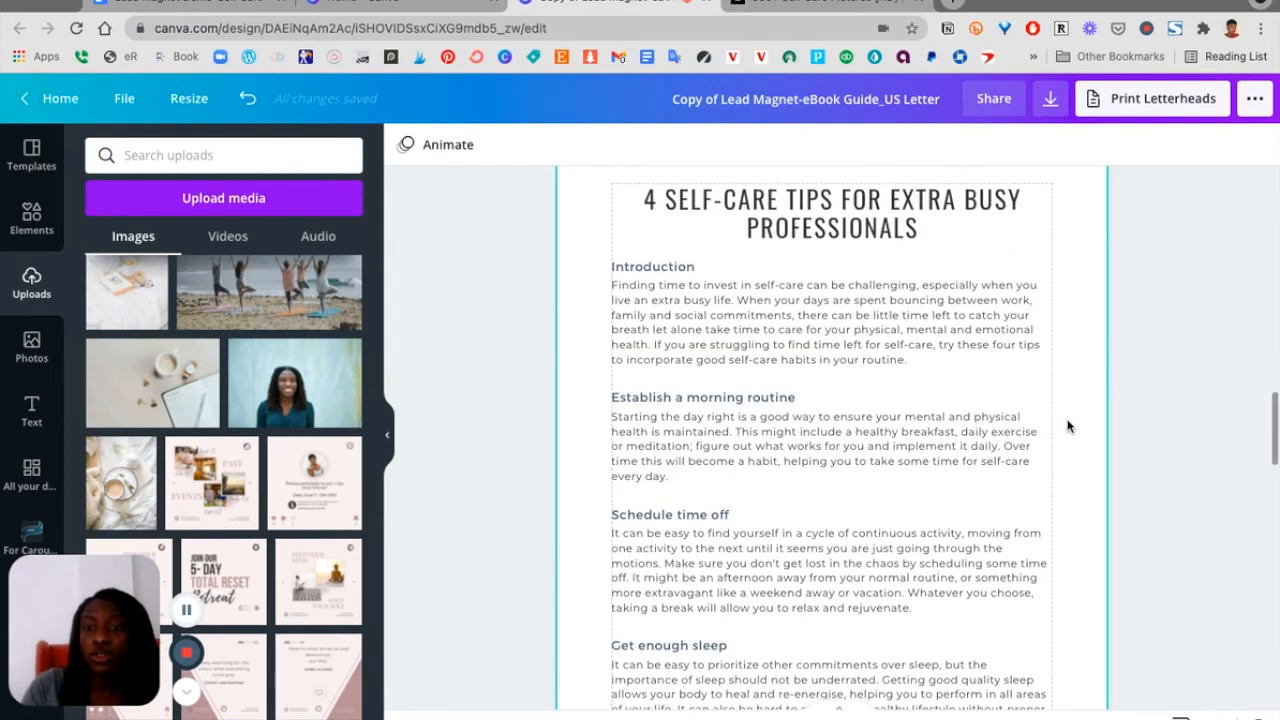
left_click(1068, 427)
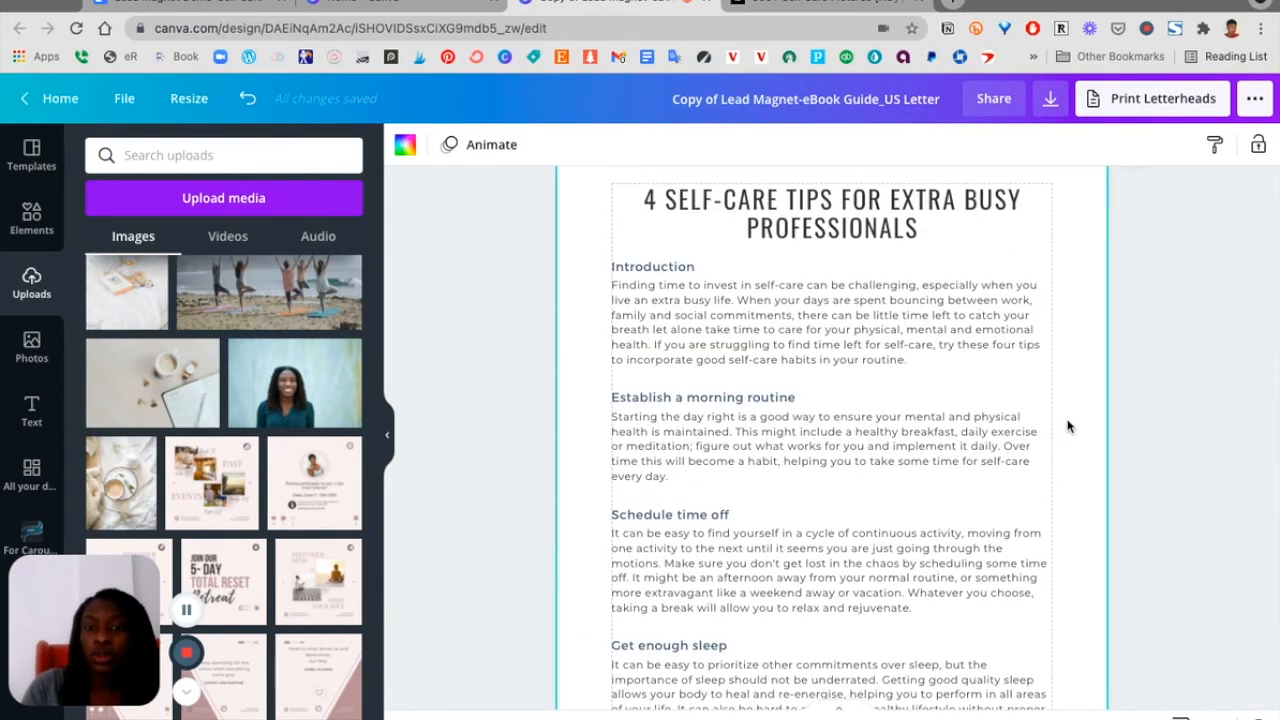
scroll(1068, 427, "down", 6)
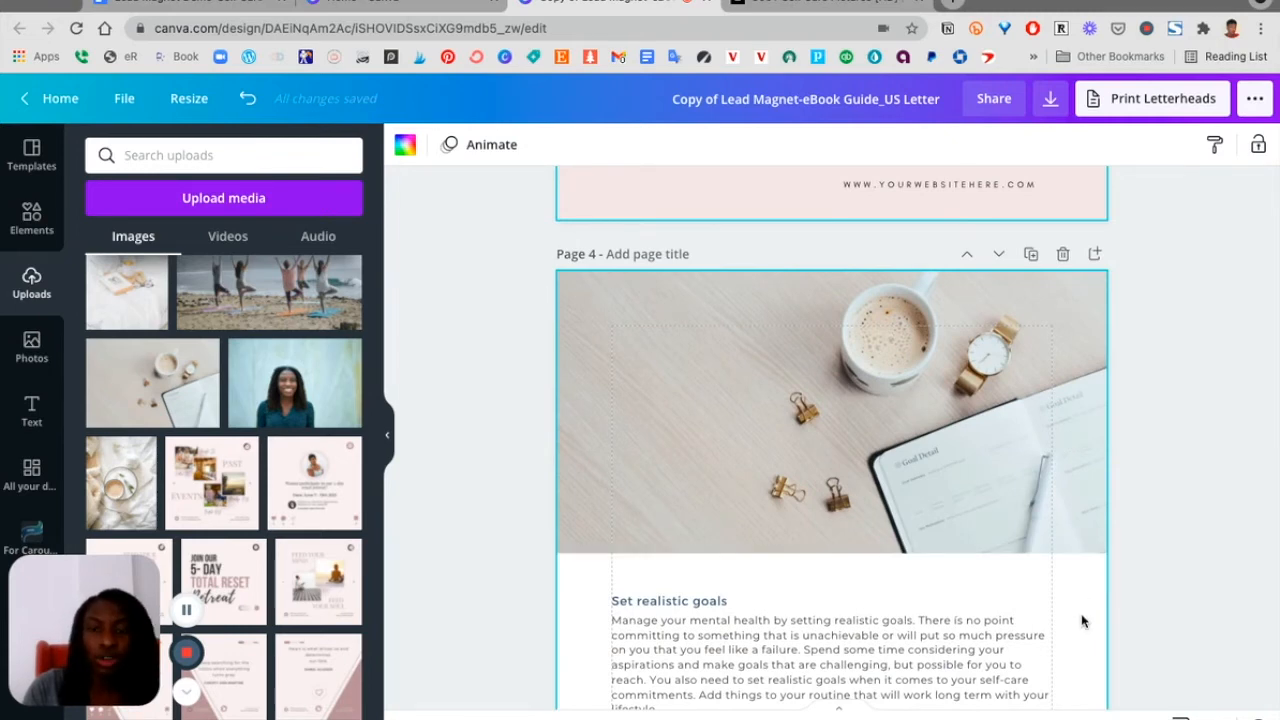
scroll(1081, 621, "up", 8)
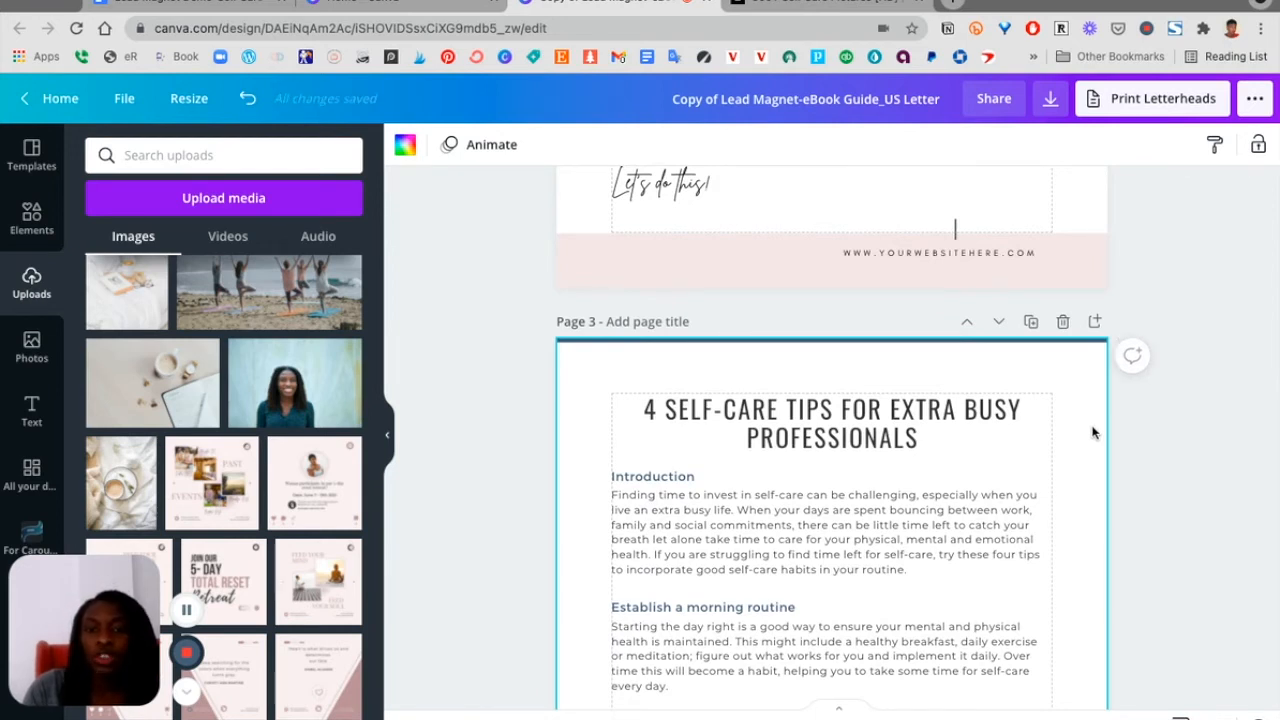
left_click(1031, 322)
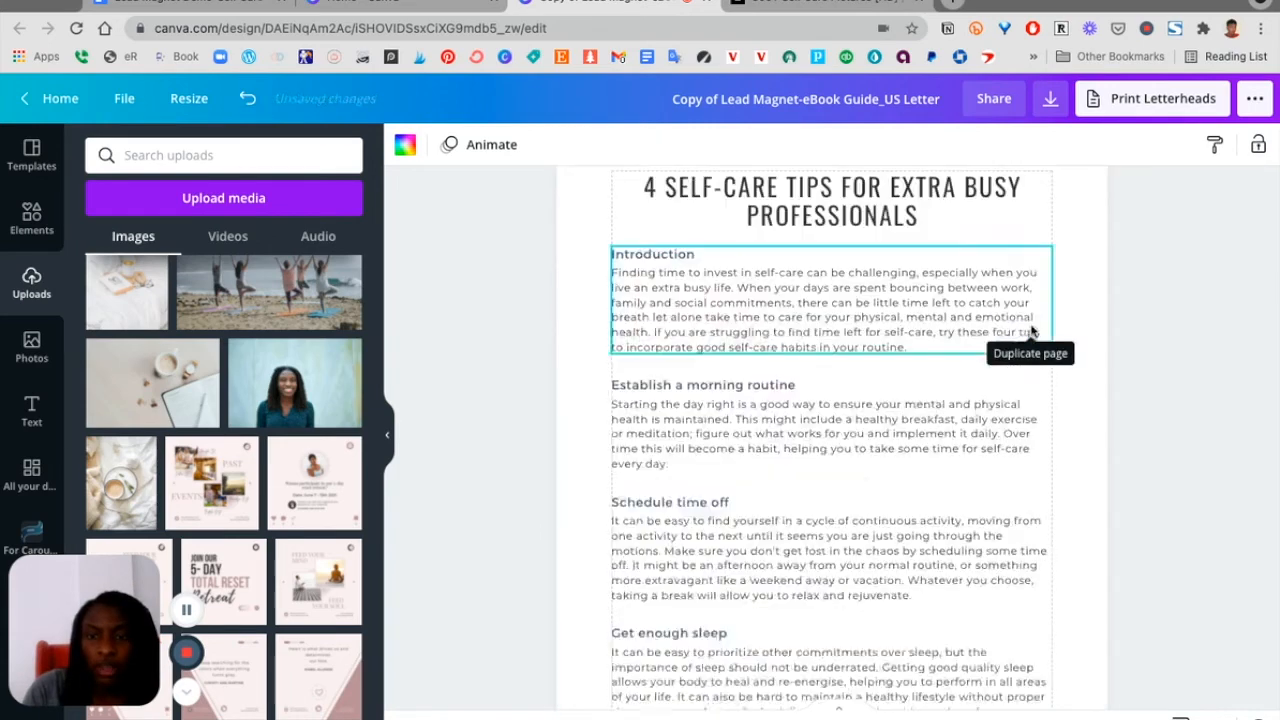
scroll(990, 510, "down", 3)
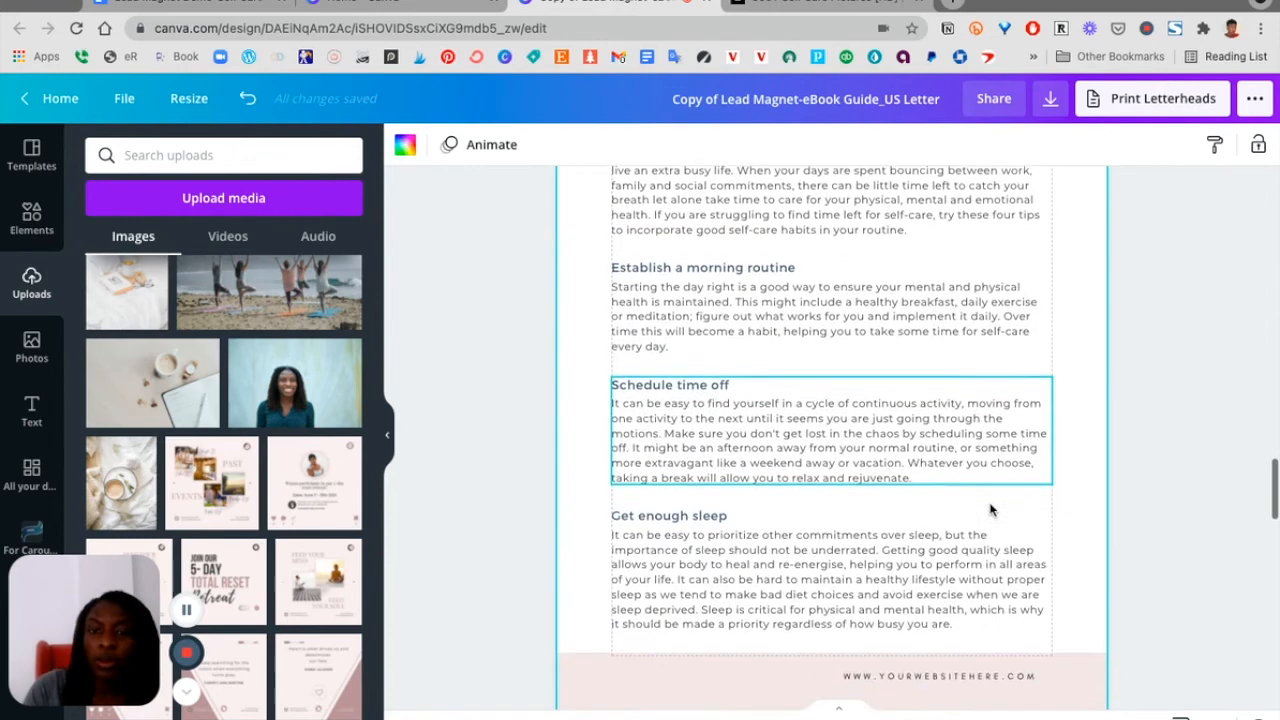
scroll(990, 509, "up", 3)
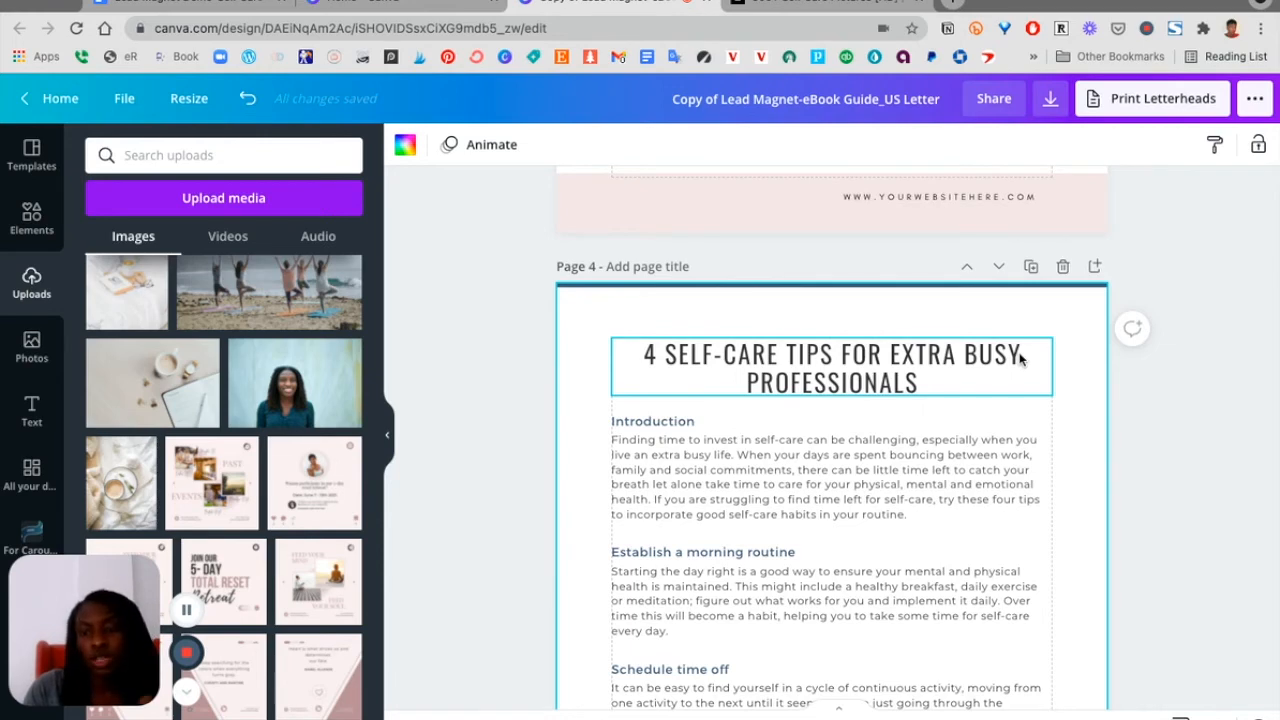
left_click(1063, 266)
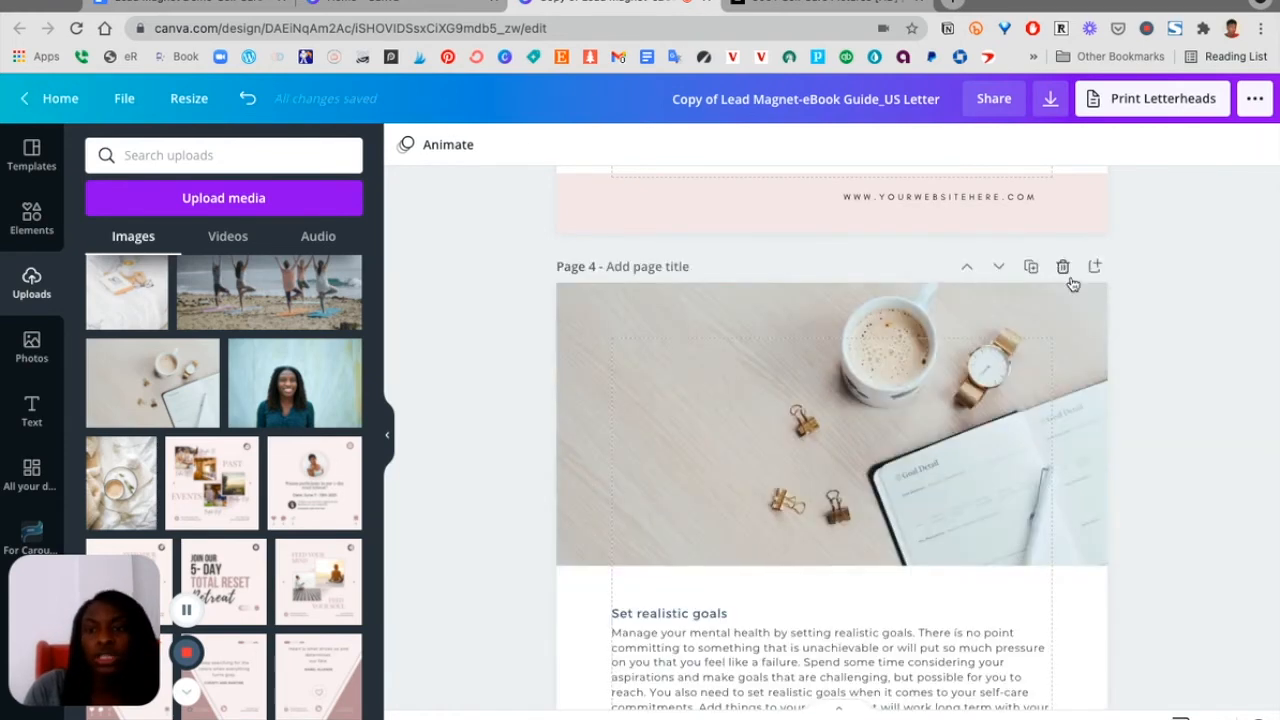
Scroll through the e-book pages from page 2 to page 5 to review the content
scroll(1158, 509, "up", 7)
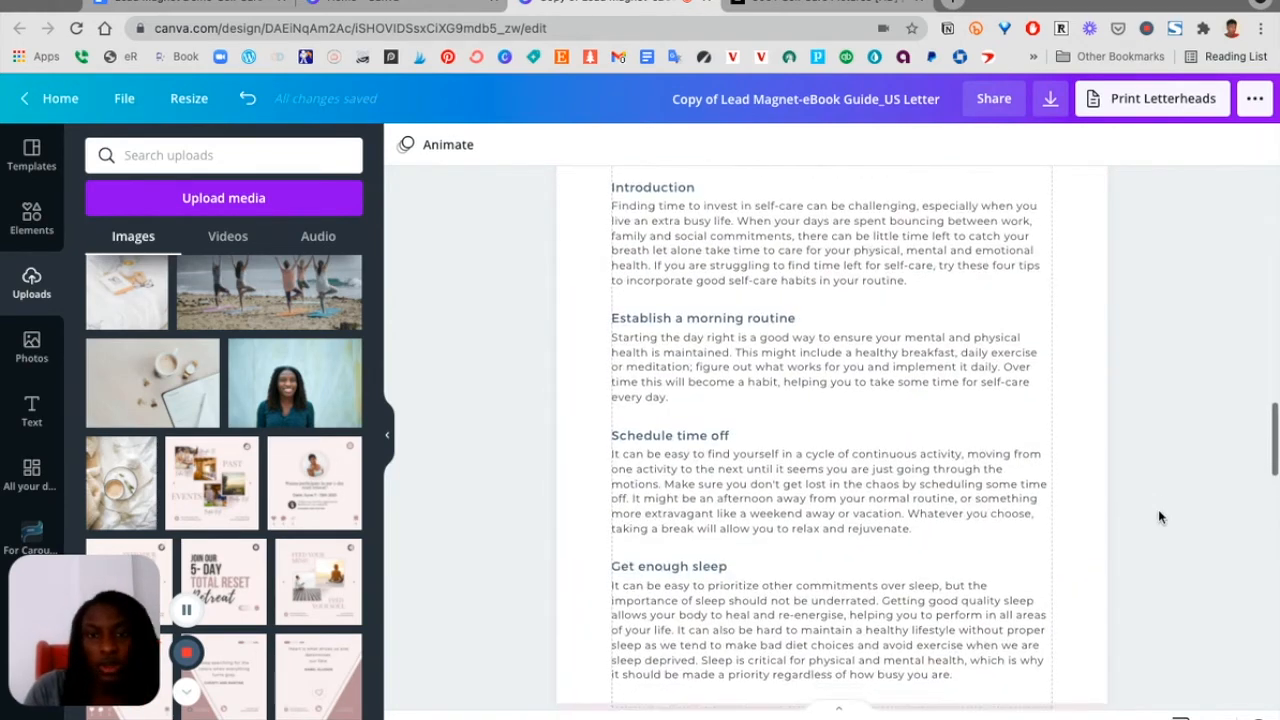
scroll(1158, 509, "up", 8)
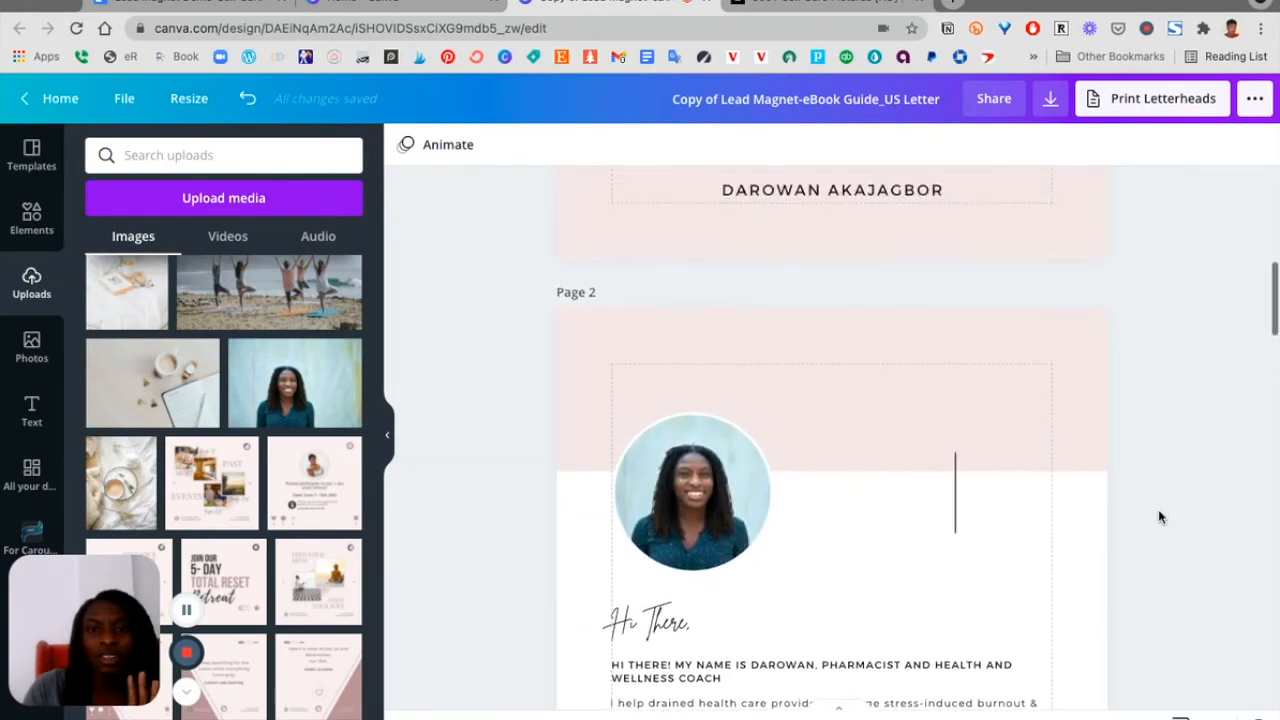
scroll(1158, 515, "down", 8)
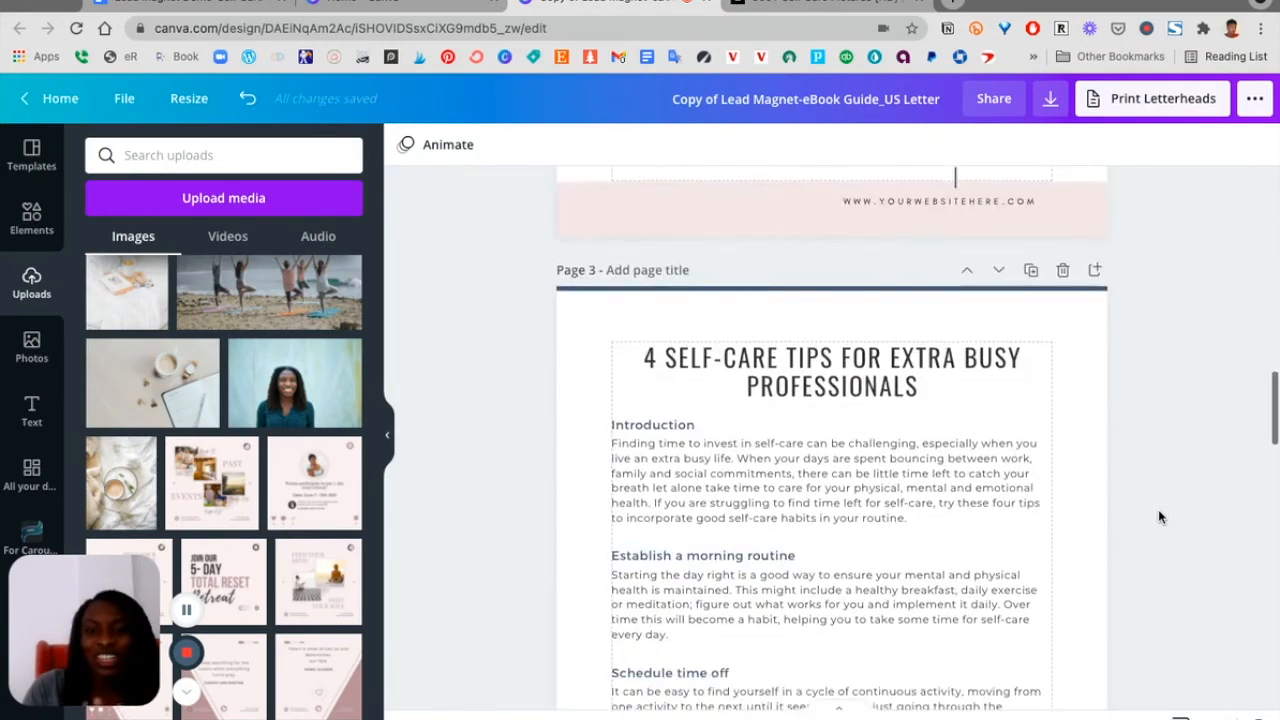
scroll(1159, 516, "down", 10)
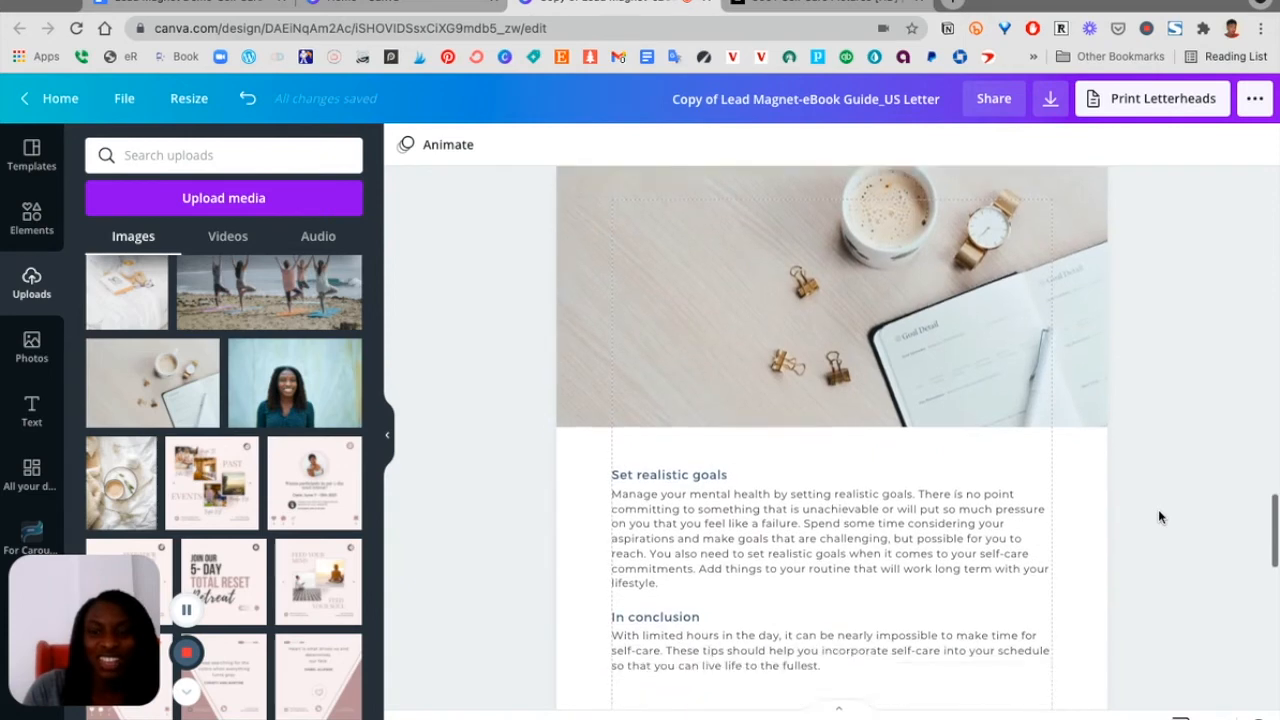
scroll(1159, 516, "down", 5)
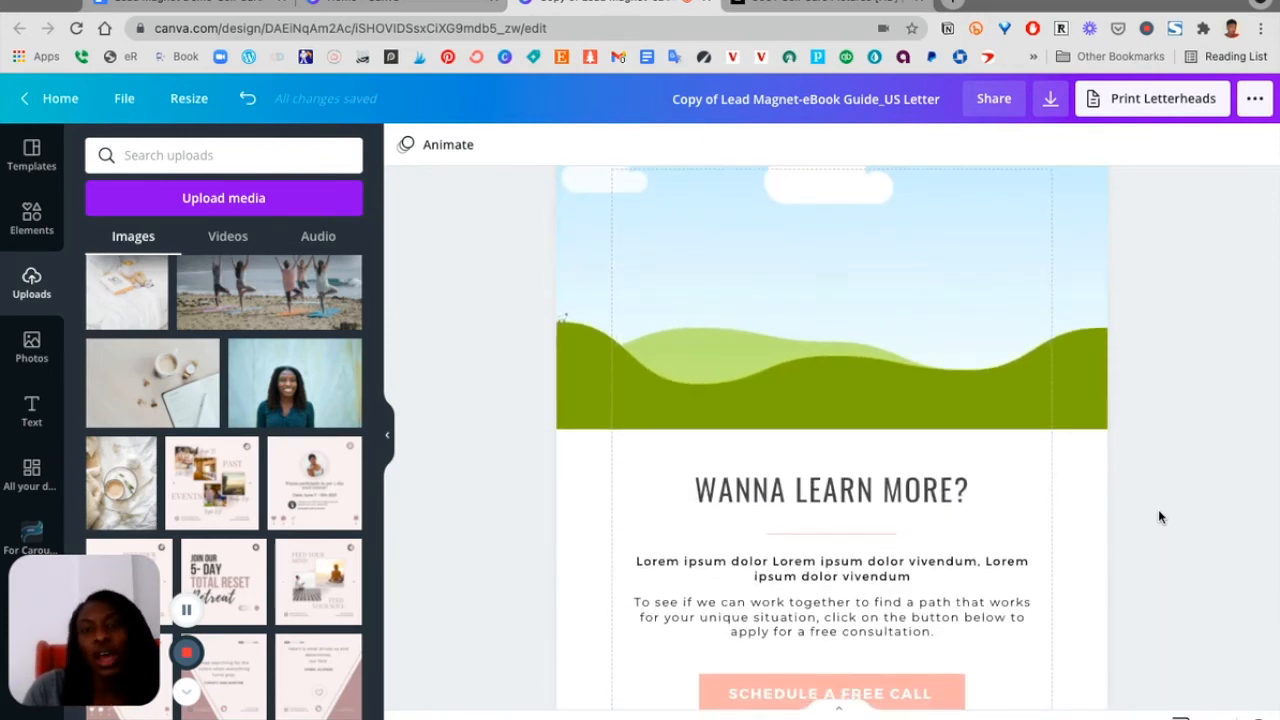
scroll(1159, 516, "up", 2)
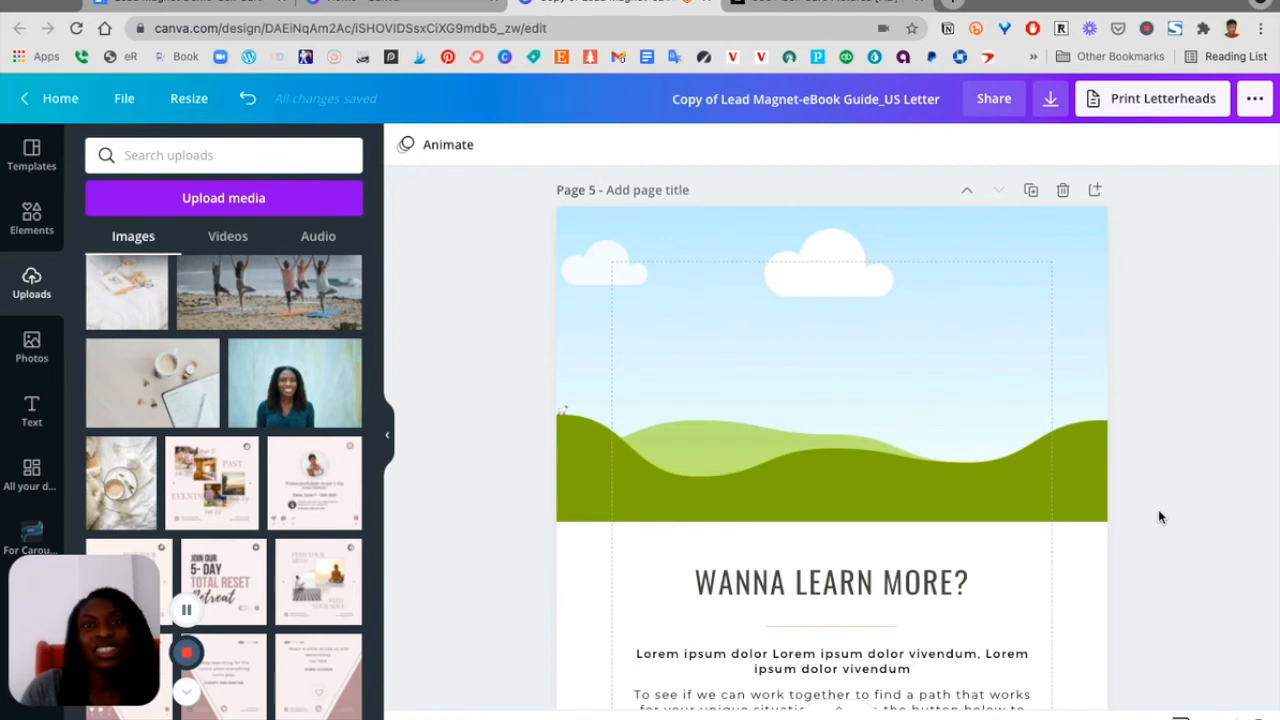
scroll(1159, 516, "down", 1)
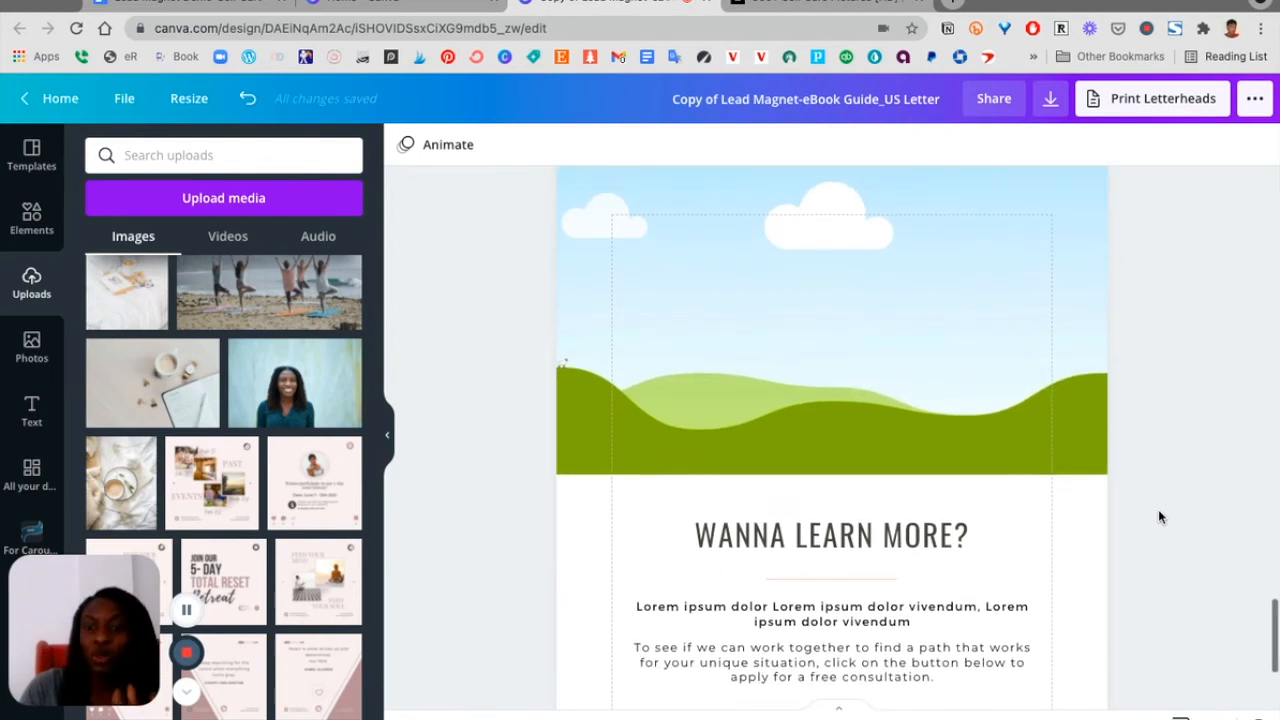
Replace page 5's landscape header image with the uploaded beach yoga photo
scroll(798, 480, "up", 2)
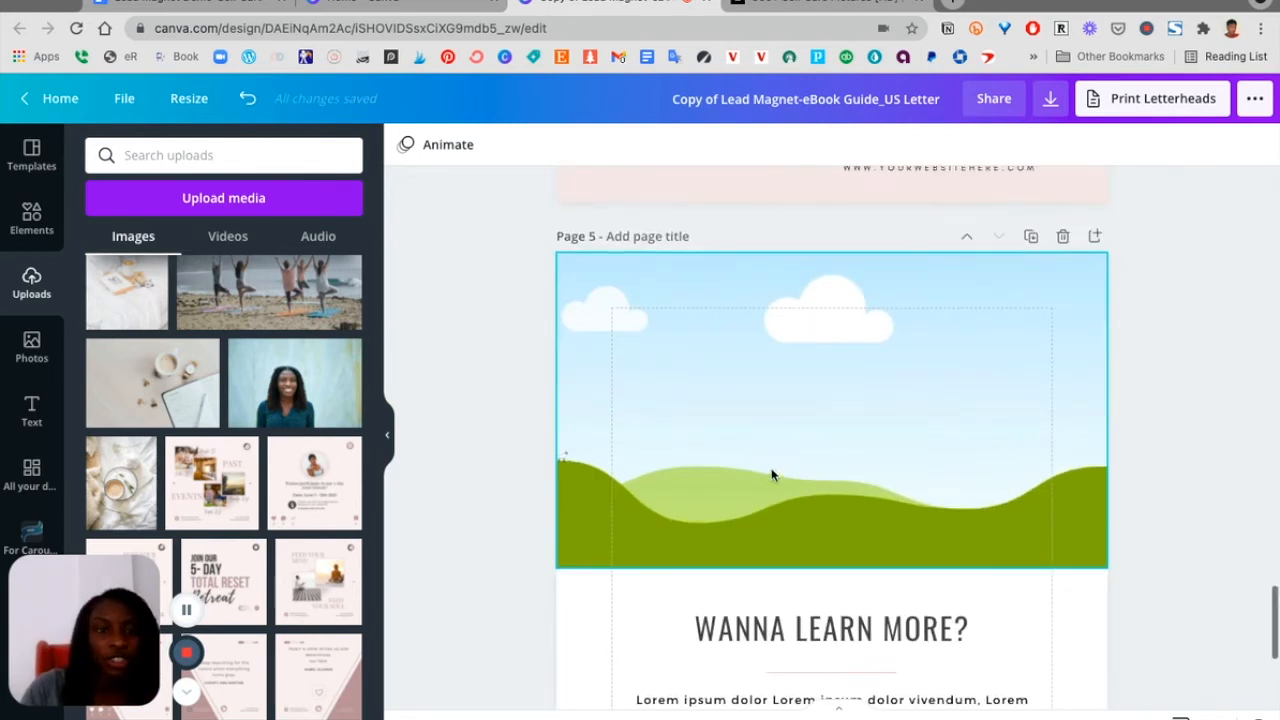
left_click_drag(650, 415, 651, 418)
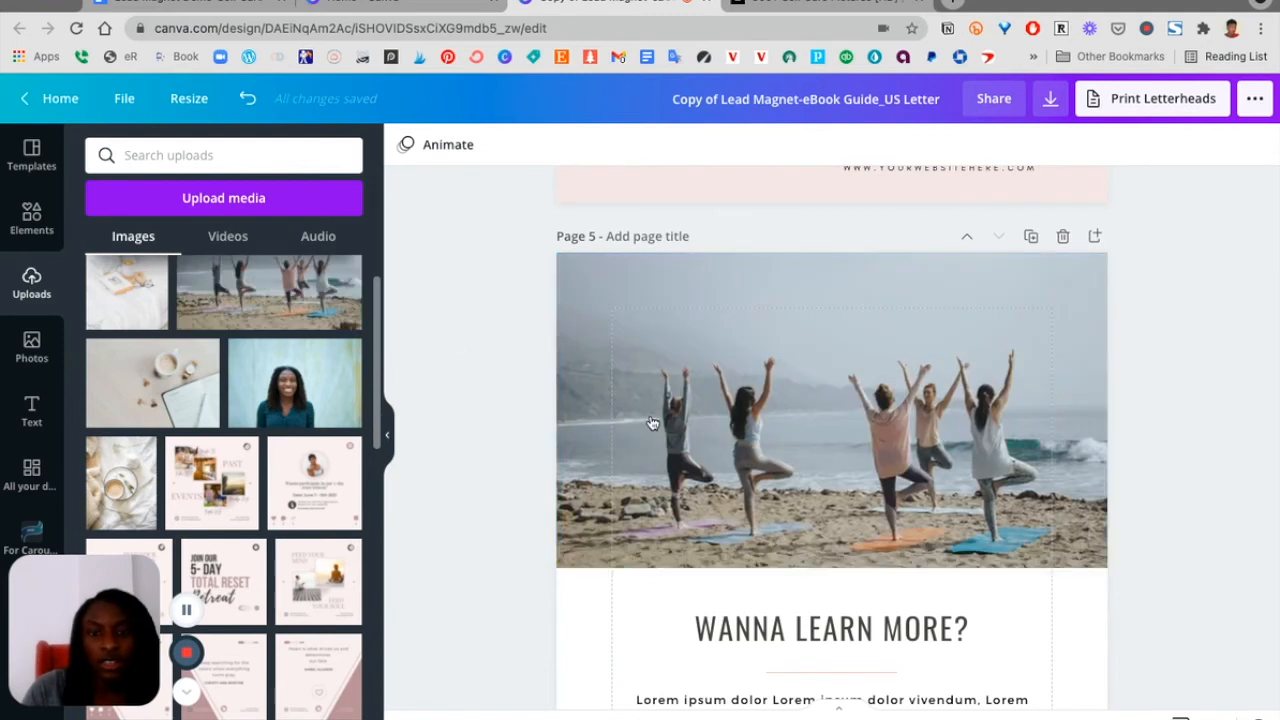
left_click(1062, 640)
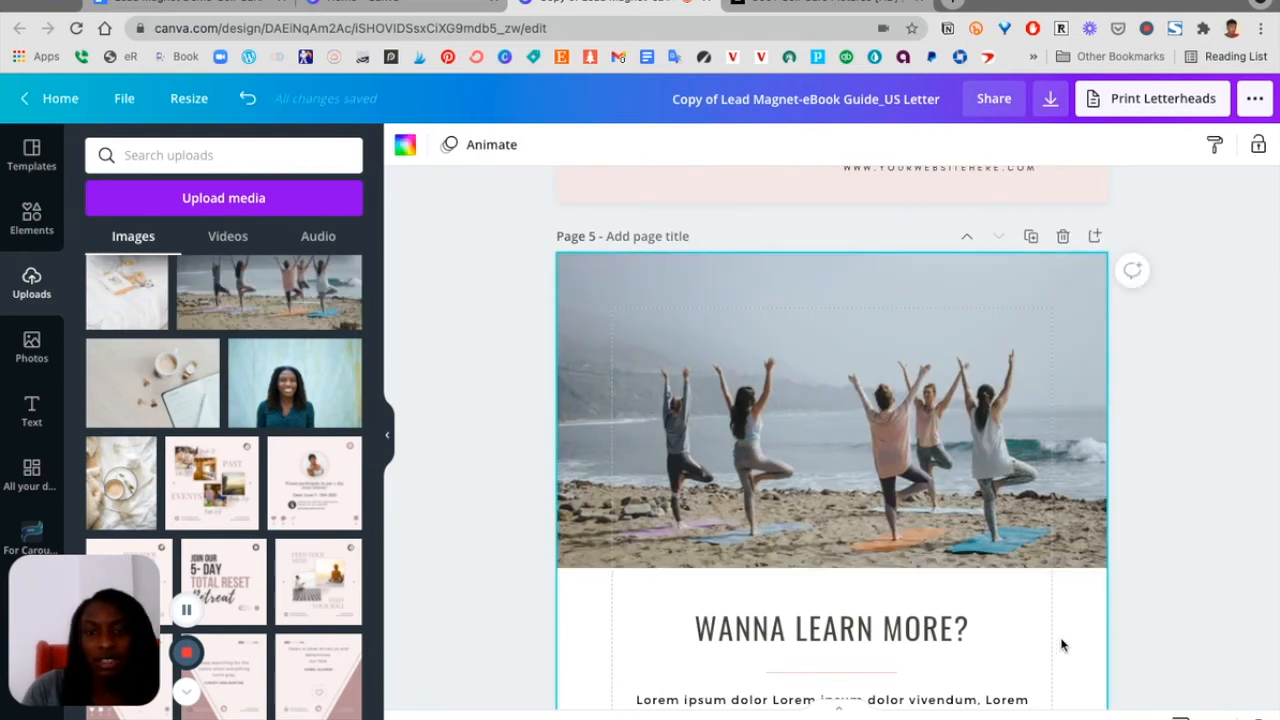
Replace page 5's bold subtitle with the burnout question 'Do you struggle with burnout because you are constantly serving others…'
scroll(1062, 645, "down", 3)
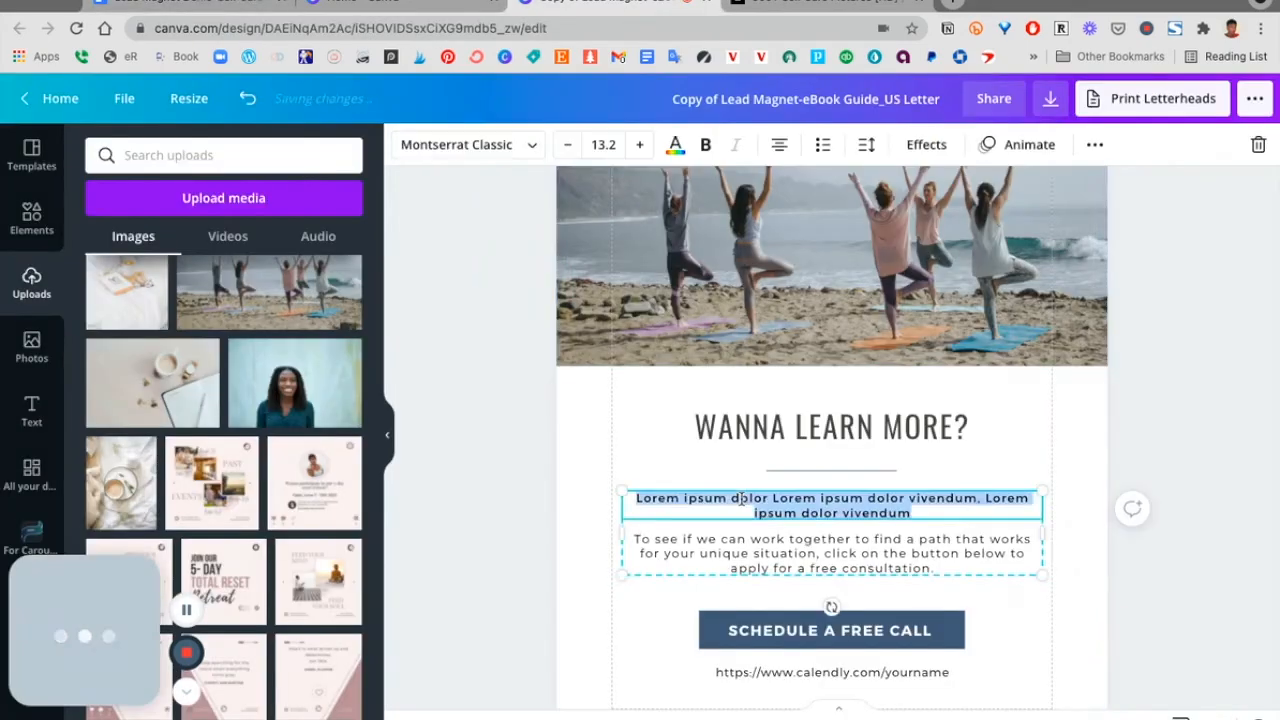
type("Do you struggle with burnout because you are constantly serving others, experiencing unmanaged stress, and lack work-life balance?")
triple_click(703, 575)
scroll(703, 575, "down", 2)
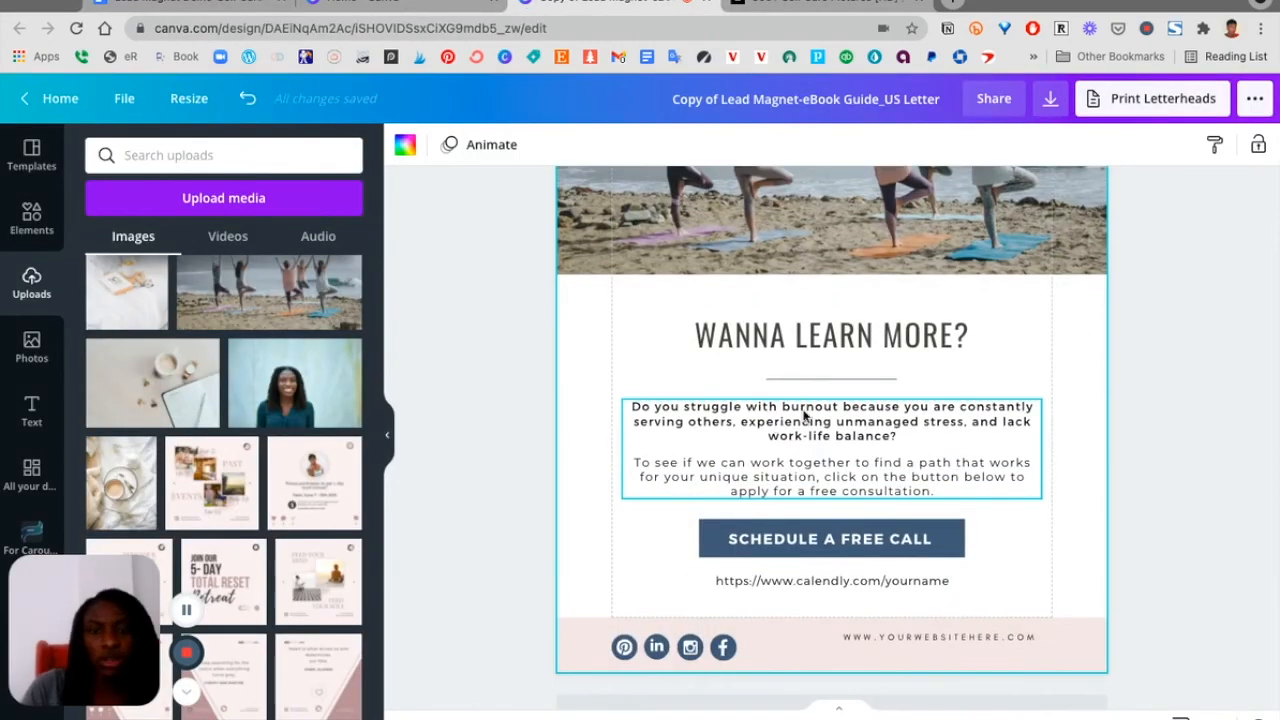
Delete the Calendly link text and the 'Schedule a free call' label from page 5's call-to-action button
left_click(879, 583)
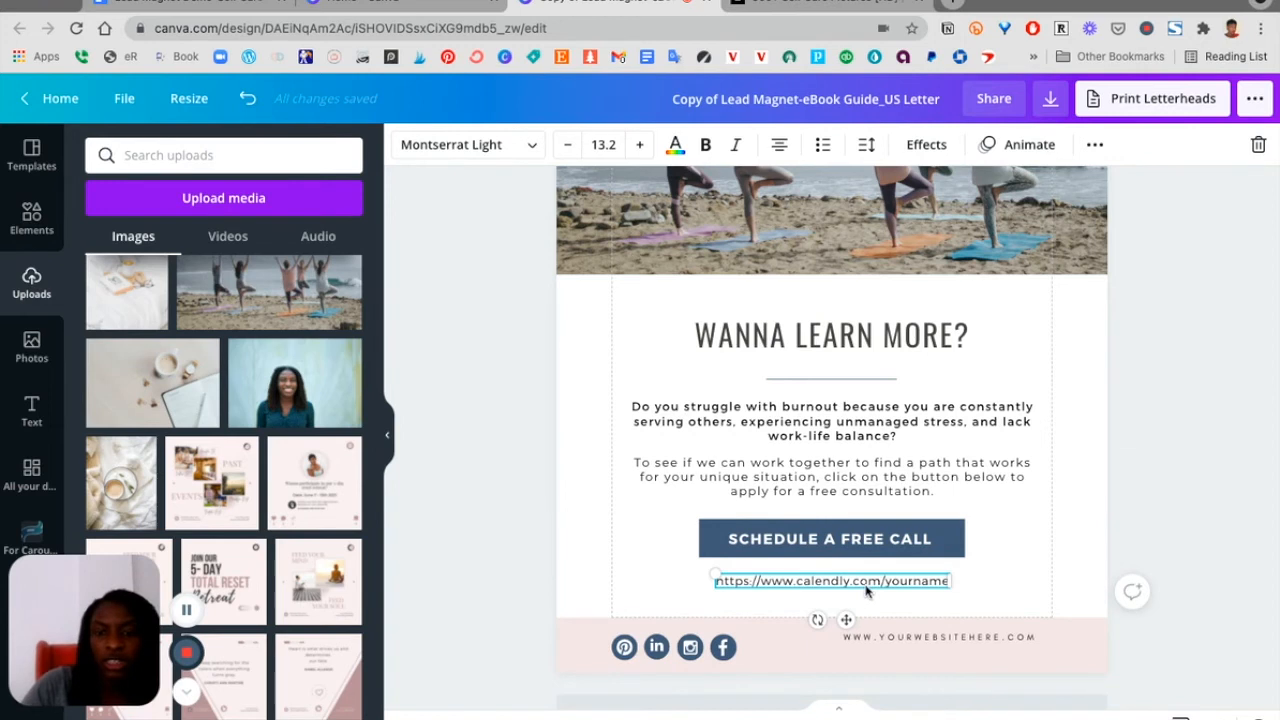
double_click(866, 588)
key("BackSpace")
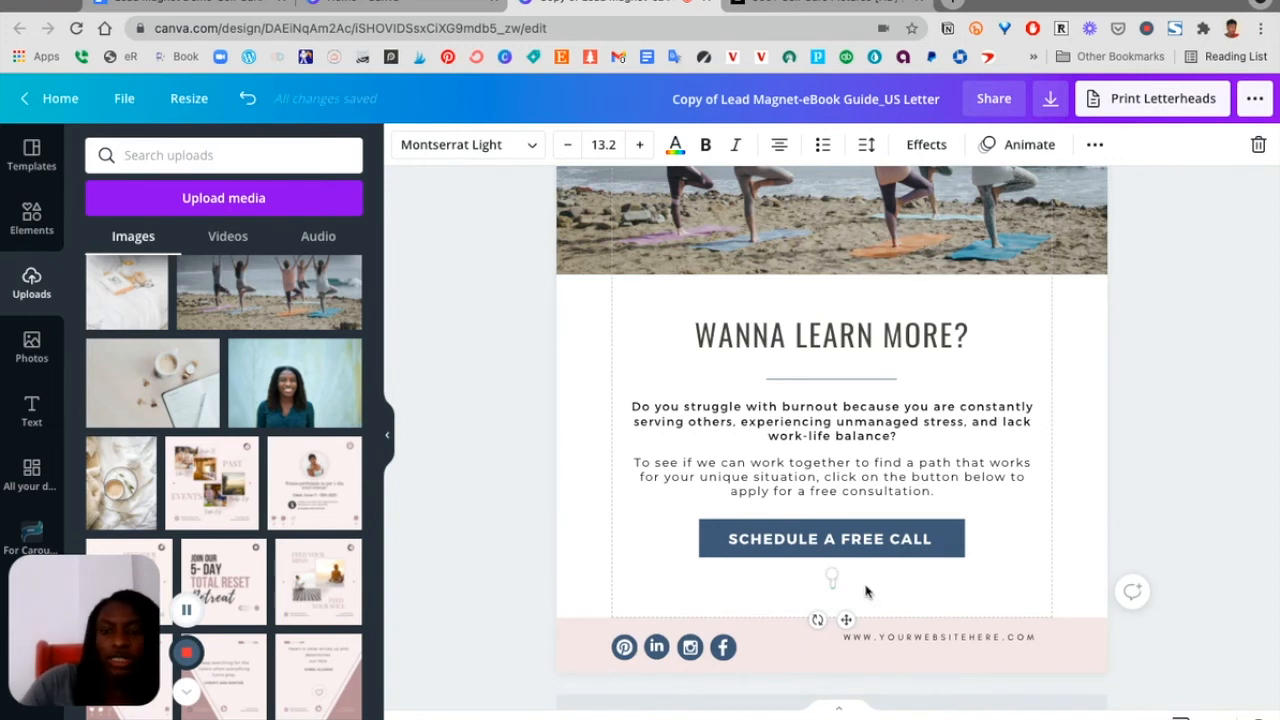
left_click(831, 540)
key("Delete")
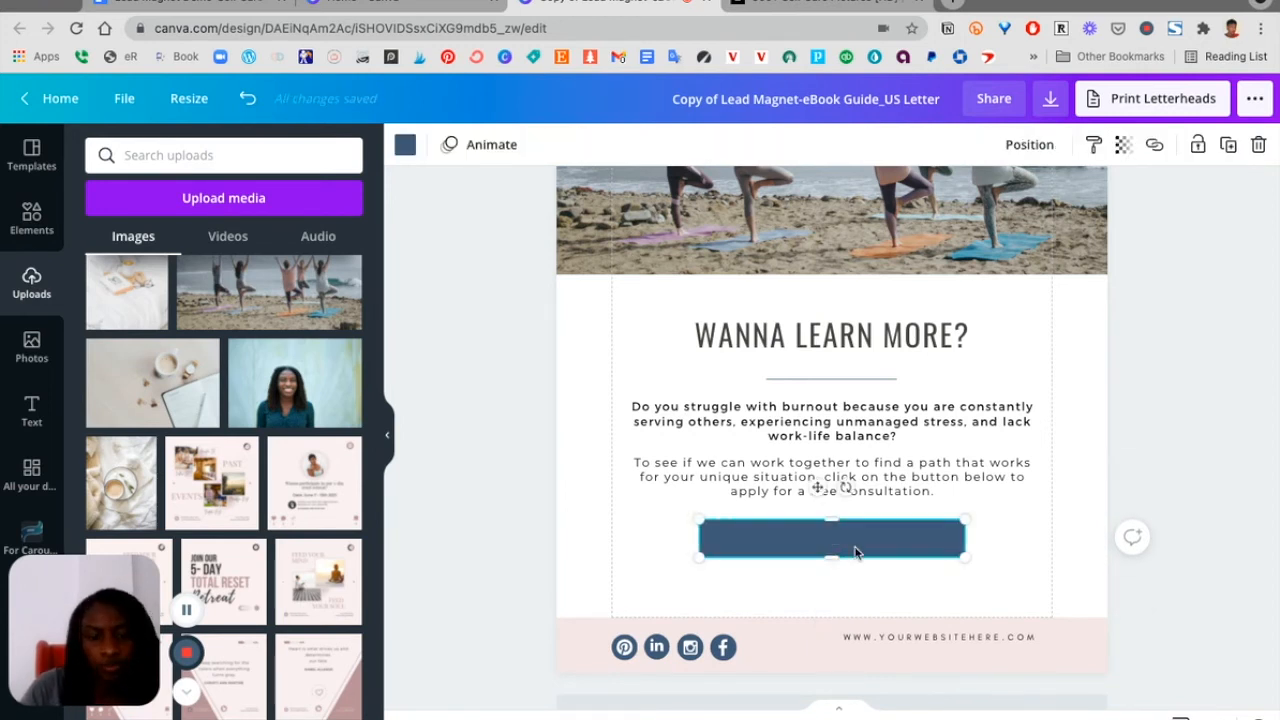
Undo the deletion to restore the 'Schedule a free call' label on page 5's button
key("super+z")
left_click(855, 553)
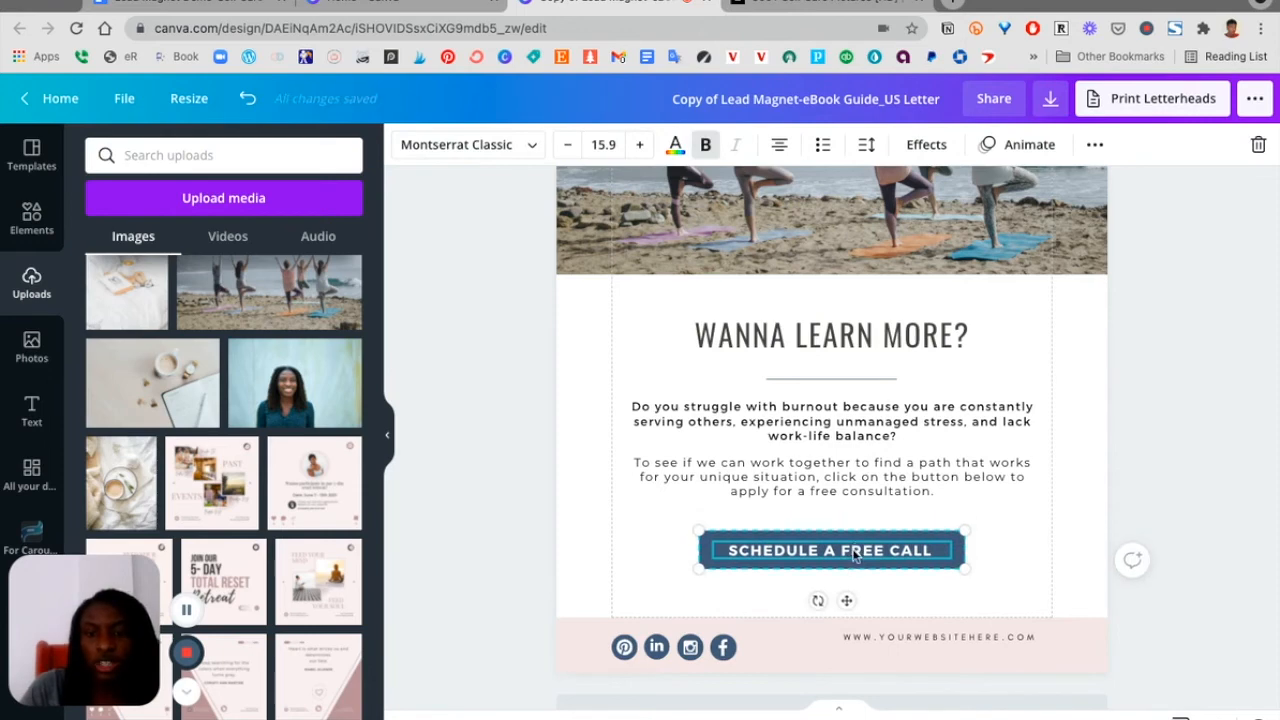
left_click(1063, 531)
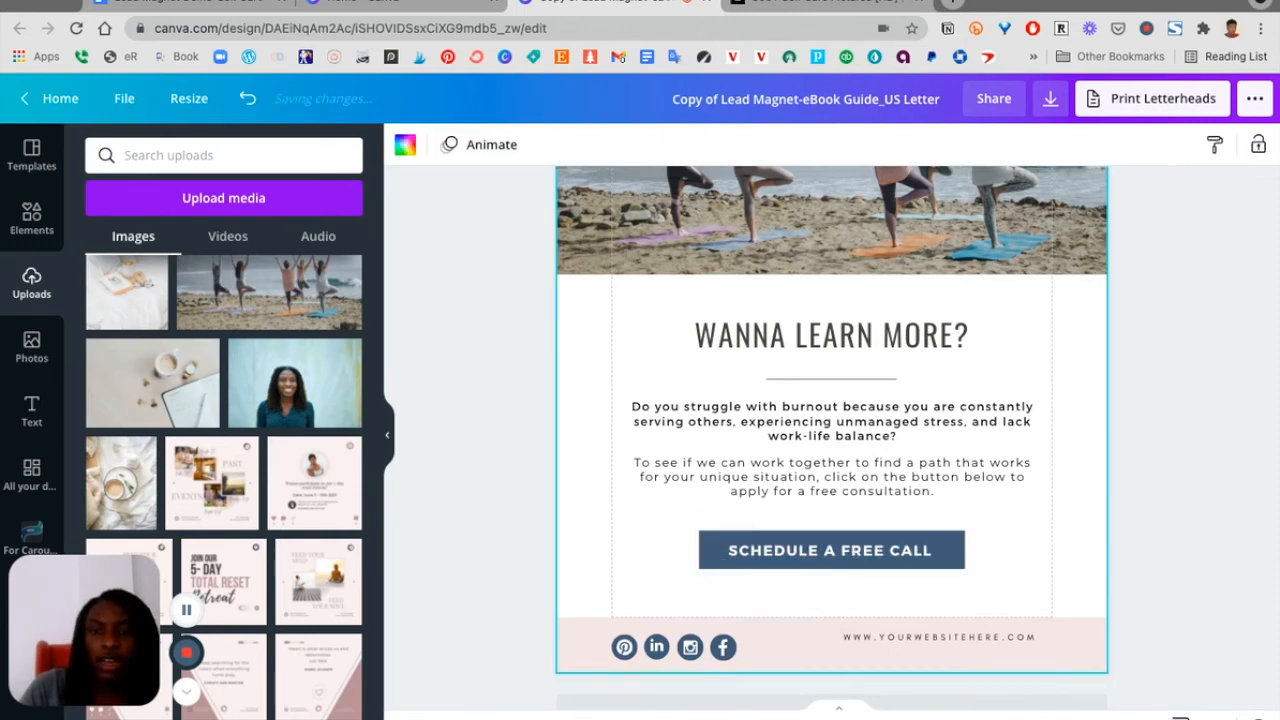
Switch to the Google Doc and copy the Calendly link from its Links section
left_click(190, 6)
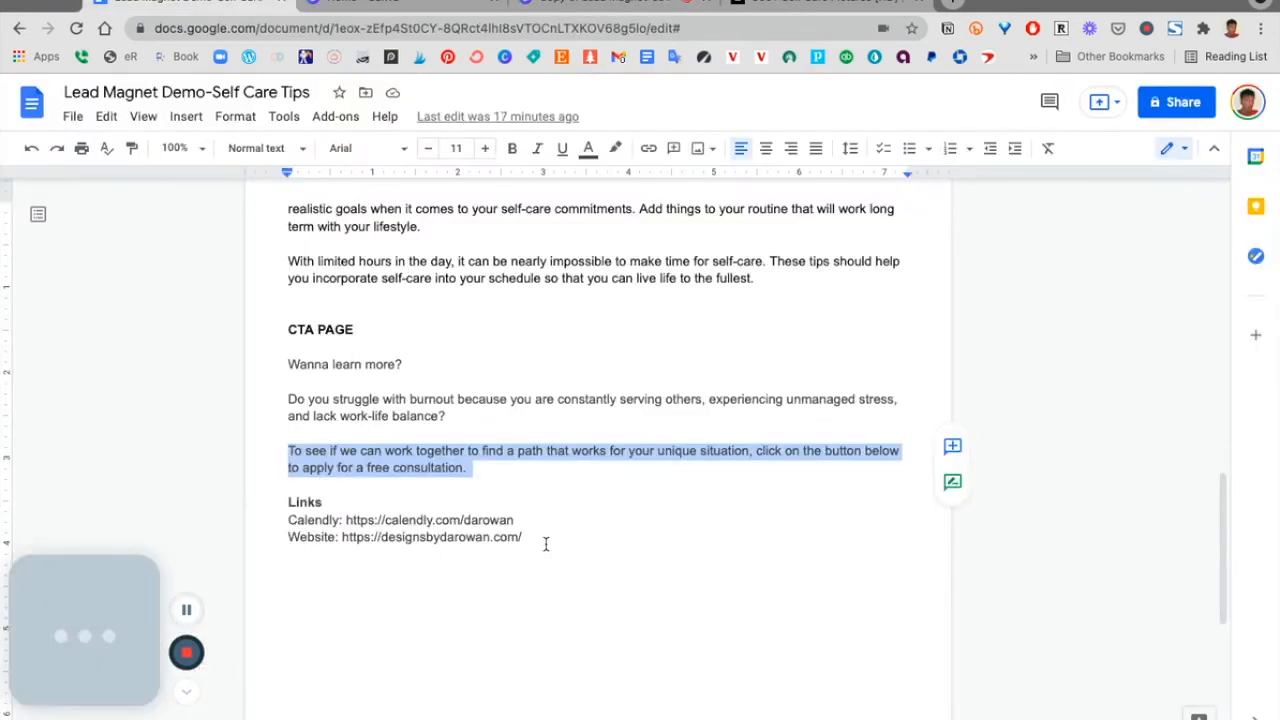
left_click_drag(528, 527, 343, 515)
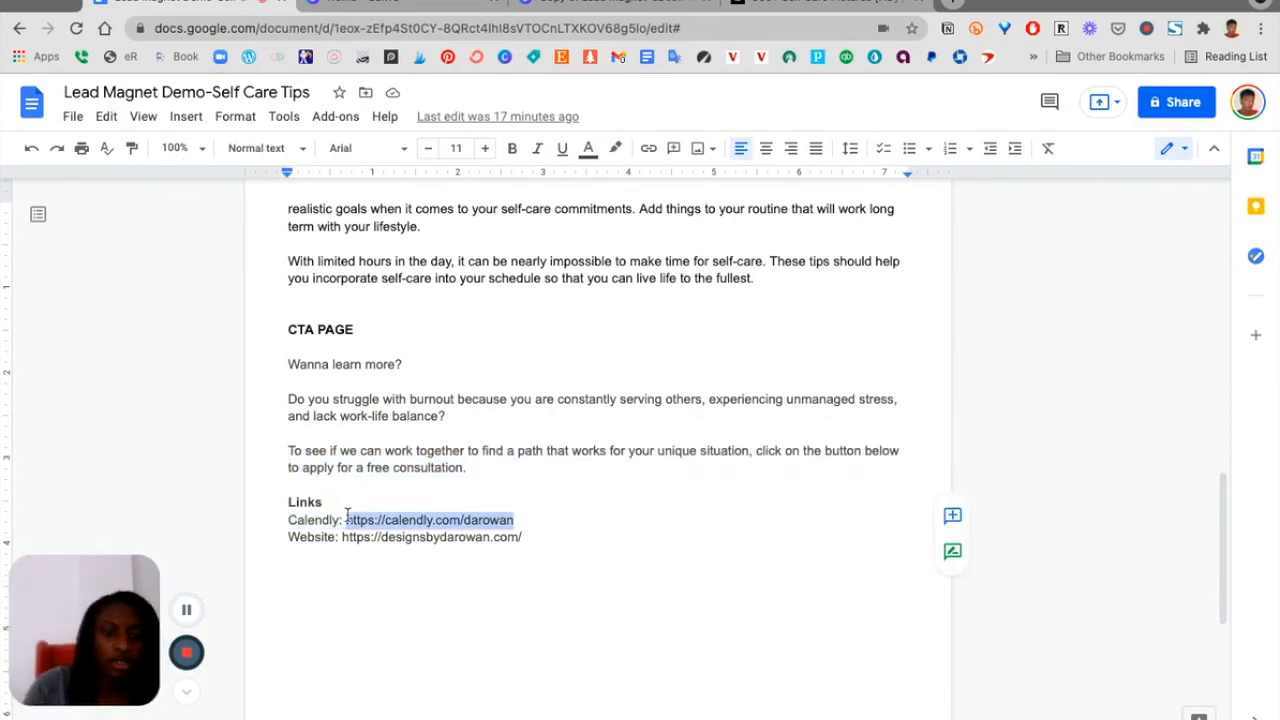
left_click(630, 10)
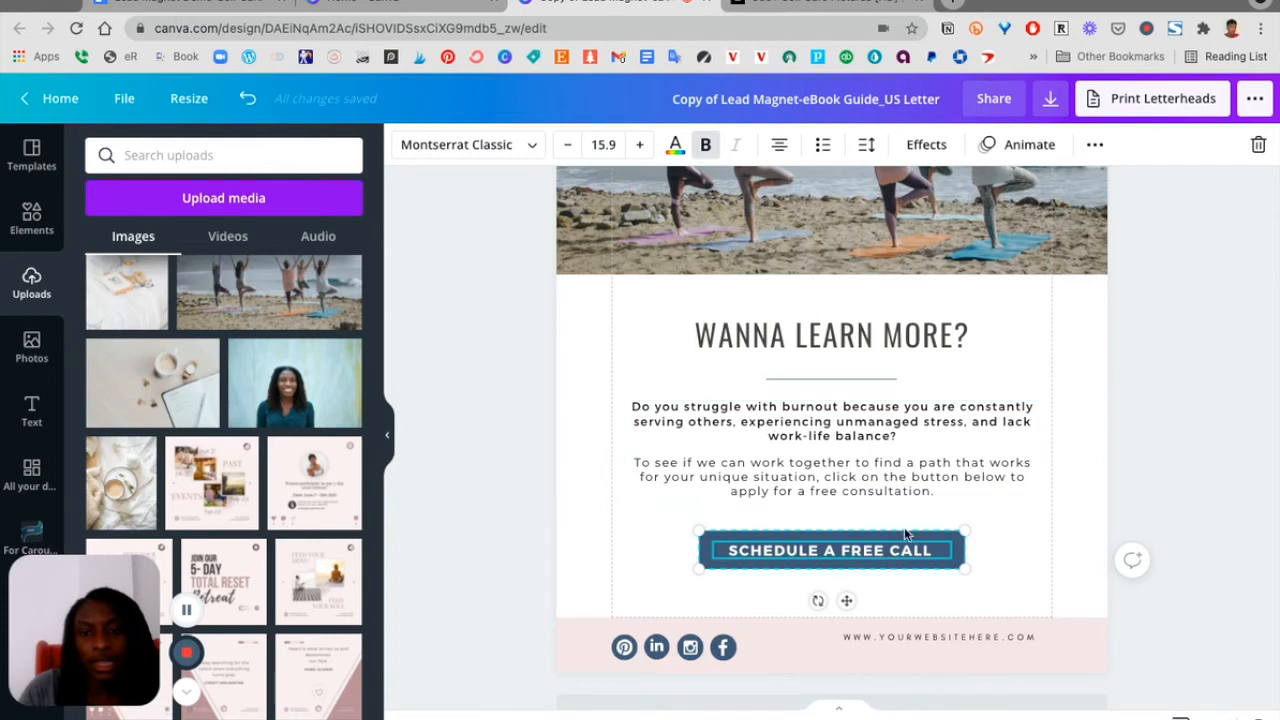
Link the 'Schedule a free call' button text to the copied Calendly URL
key("ctrl+a")
left_click(1096, 146)
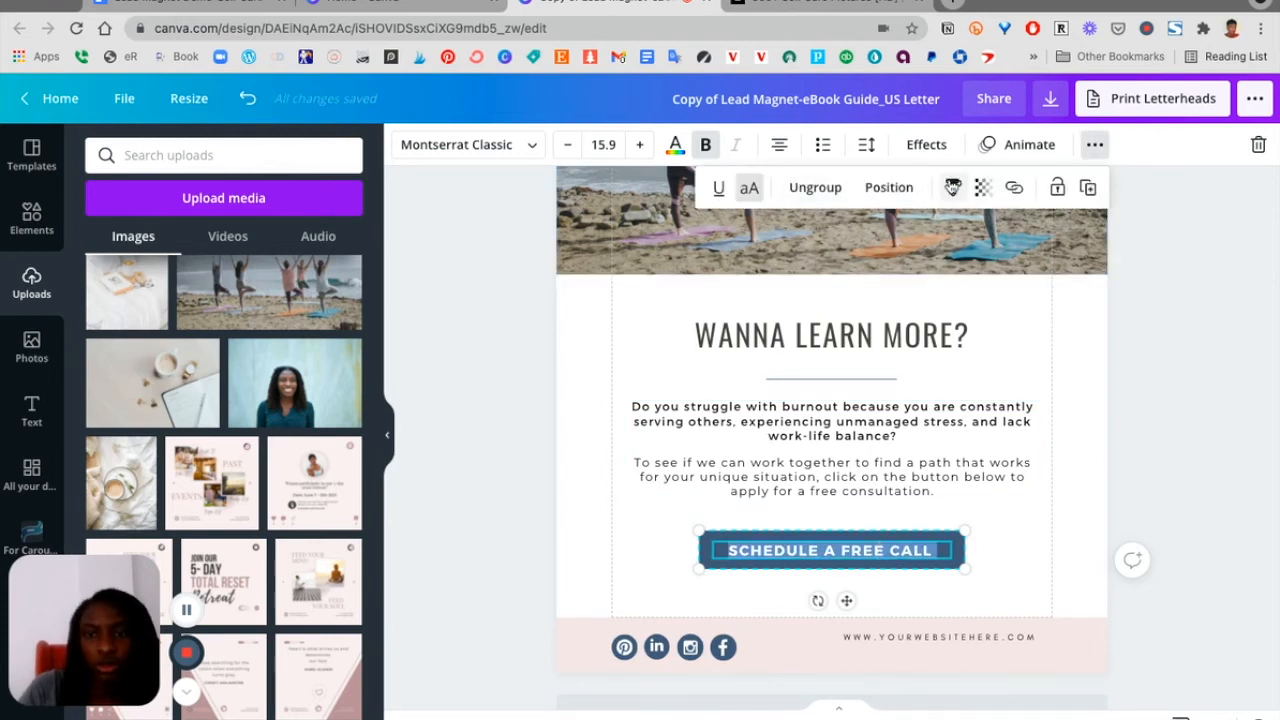
left_click(1013, 193)
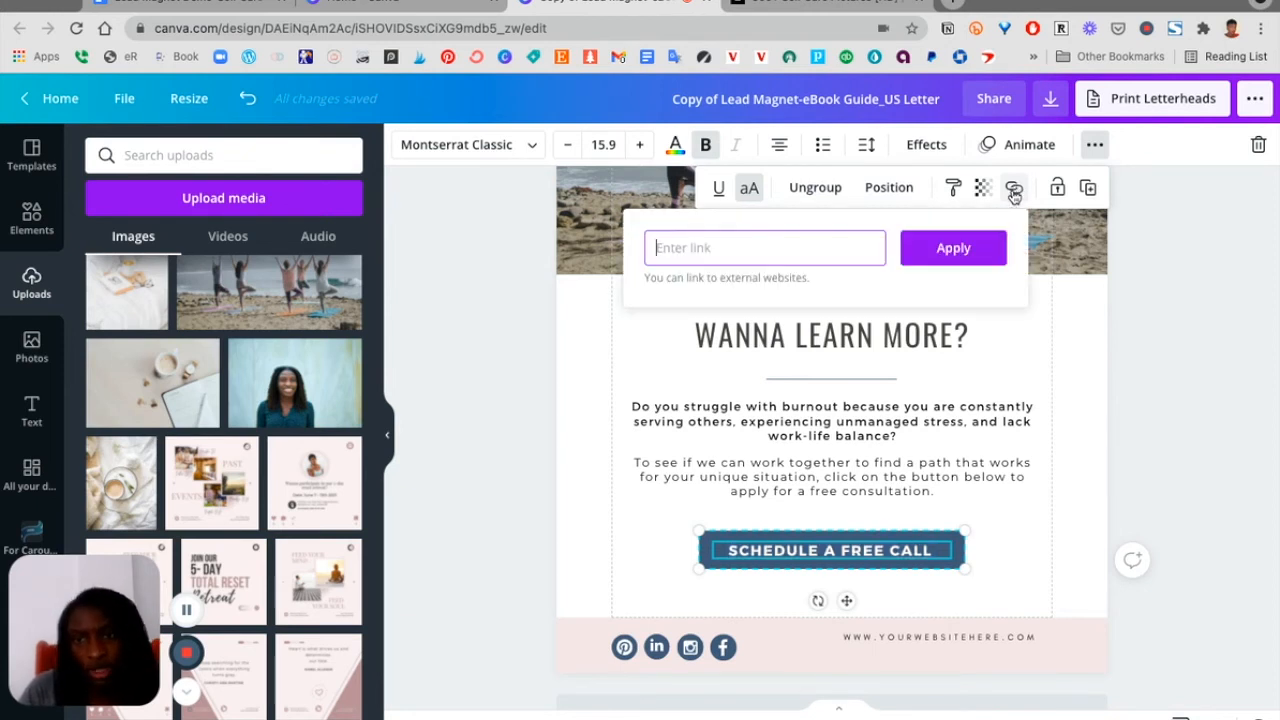
type("https://calendly.com/drsarawan")
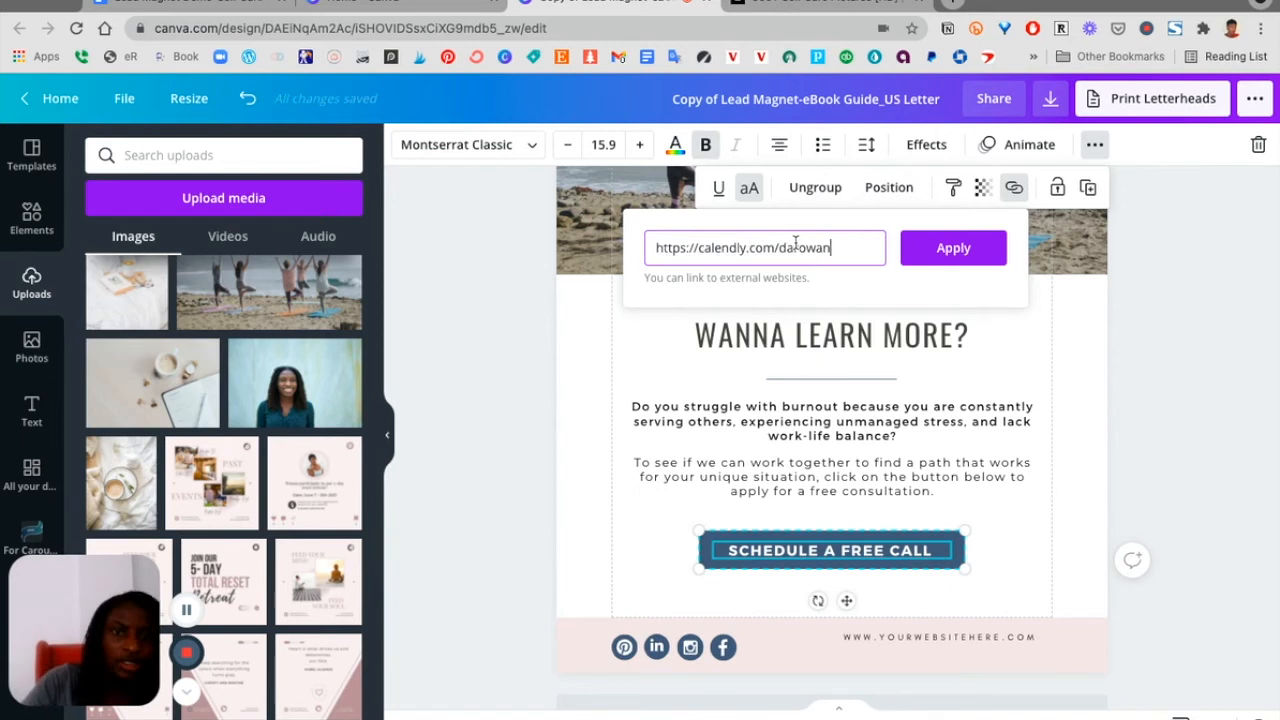
left_click(965, 255)
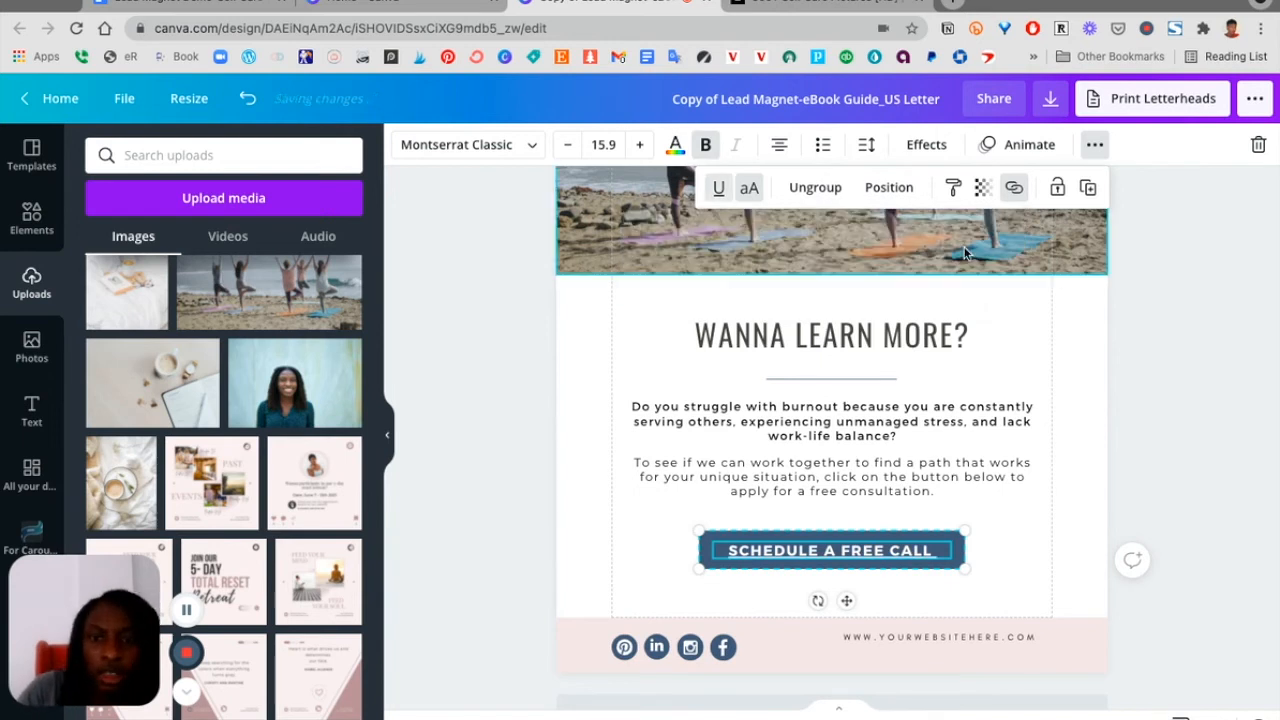
left_click(1015, 600)
double_click(862, 553)
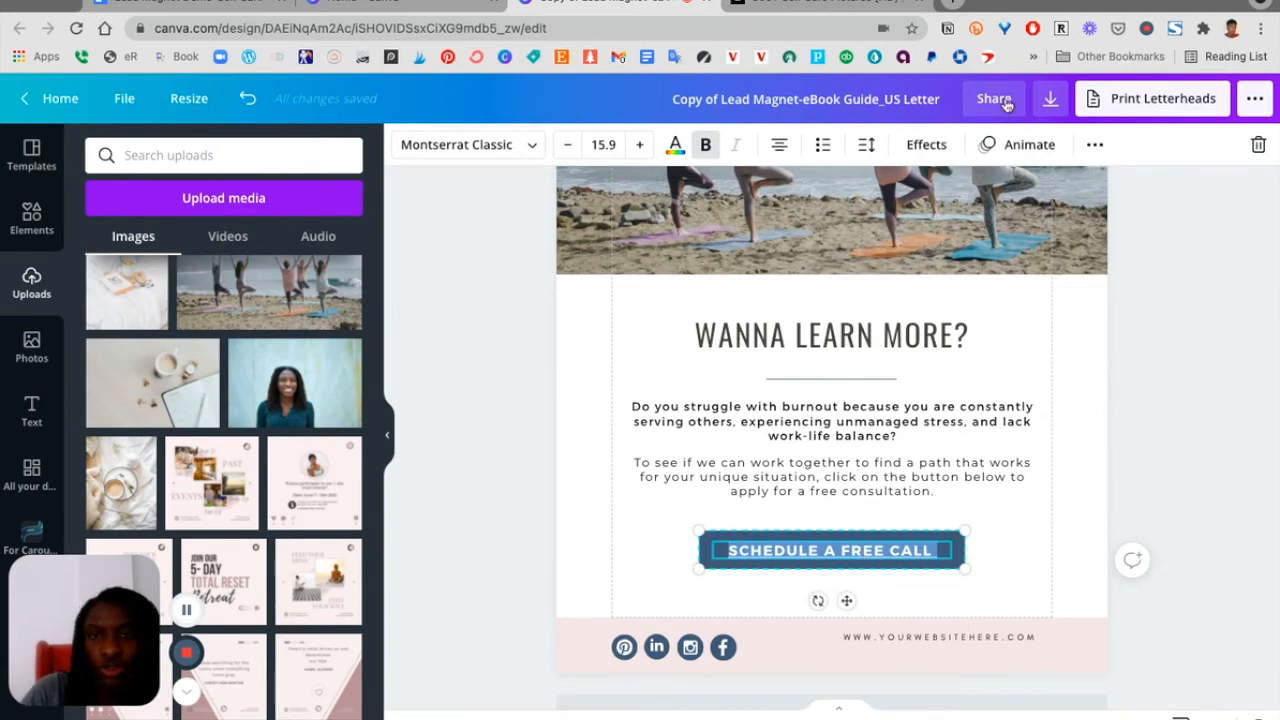
left_click(1095, 144)
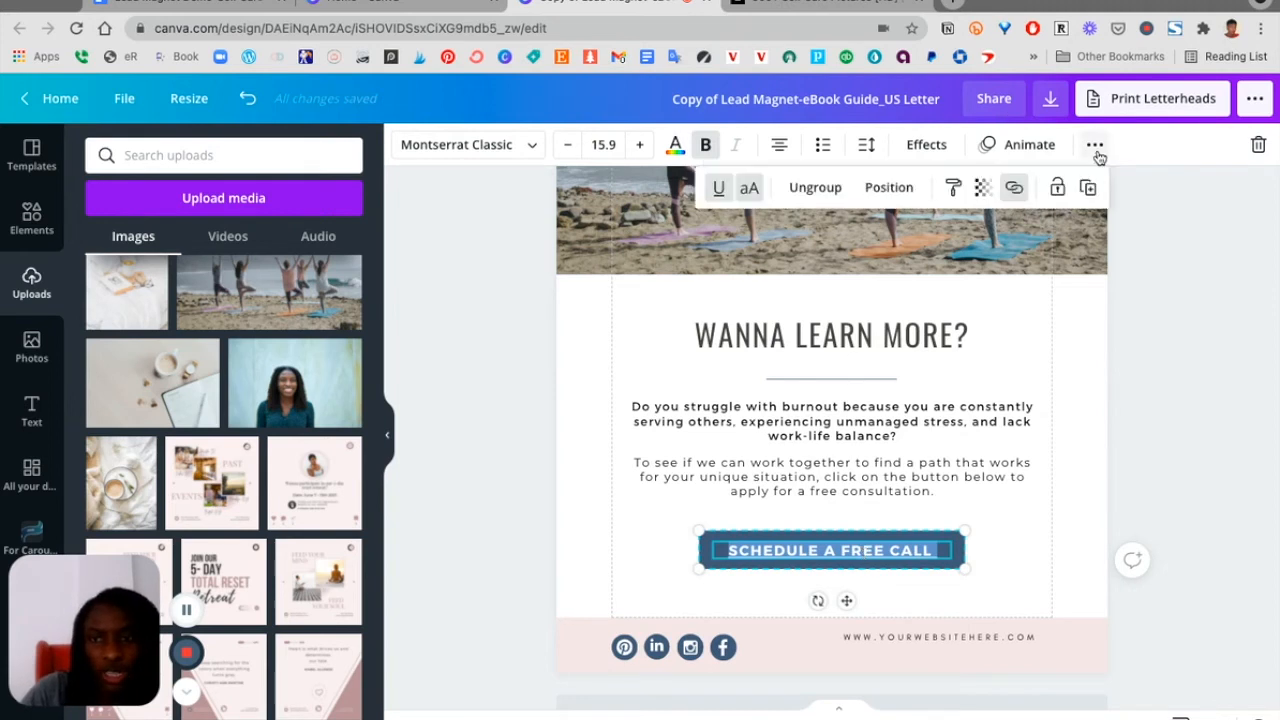
left_click(1051, 565)
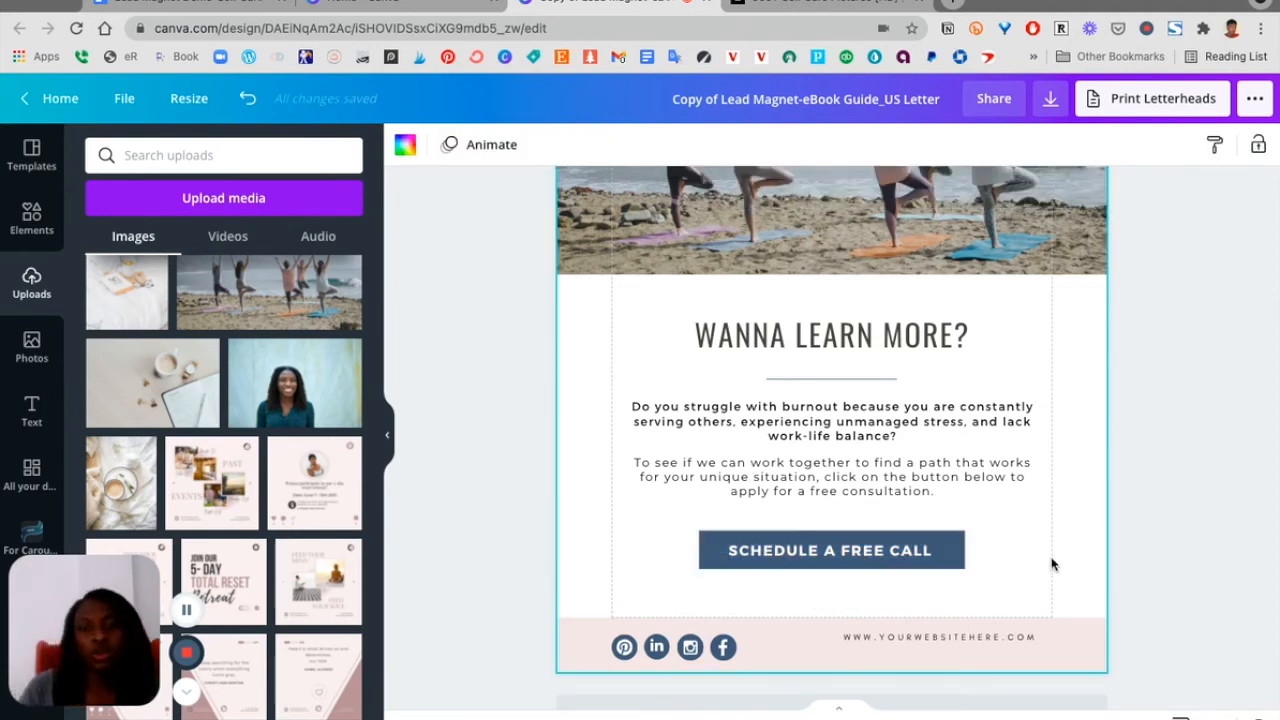
Delete the social media icons from page 5's footer
scroll(1051, 565, "down", 1)
scroll(1051, 565, "up", 2)
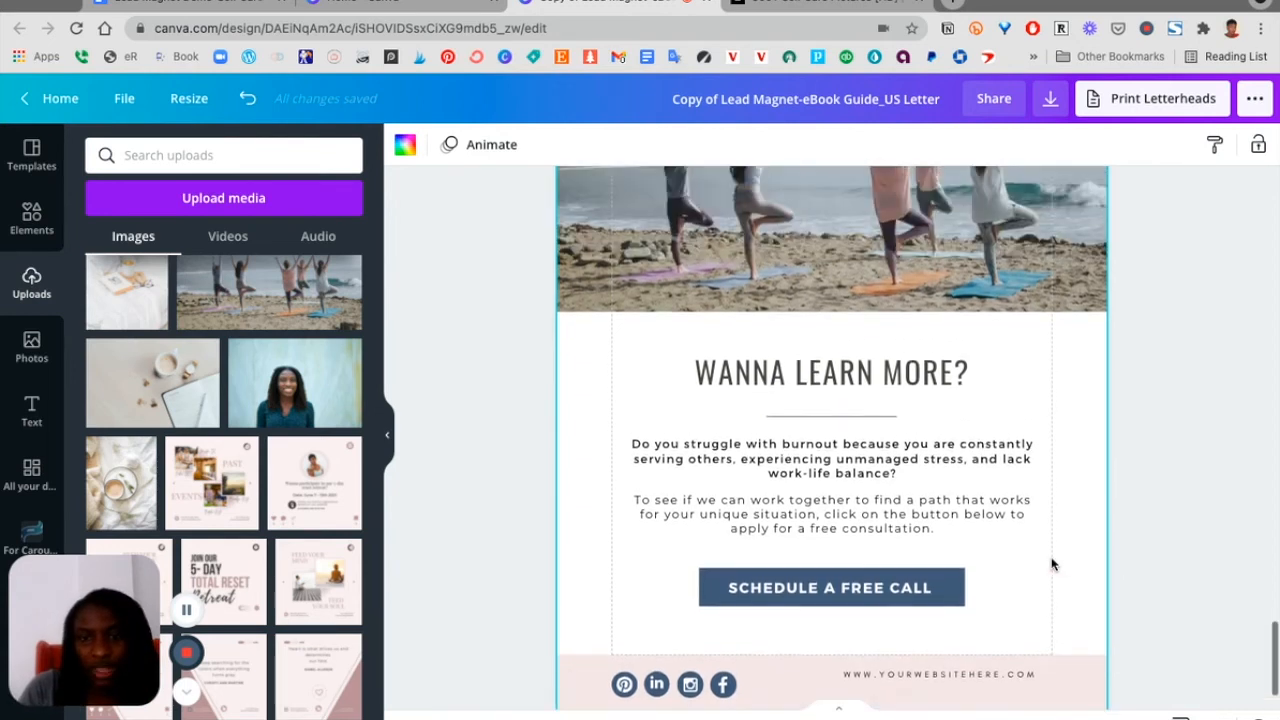
scroll(1051, 565, "down", 2)
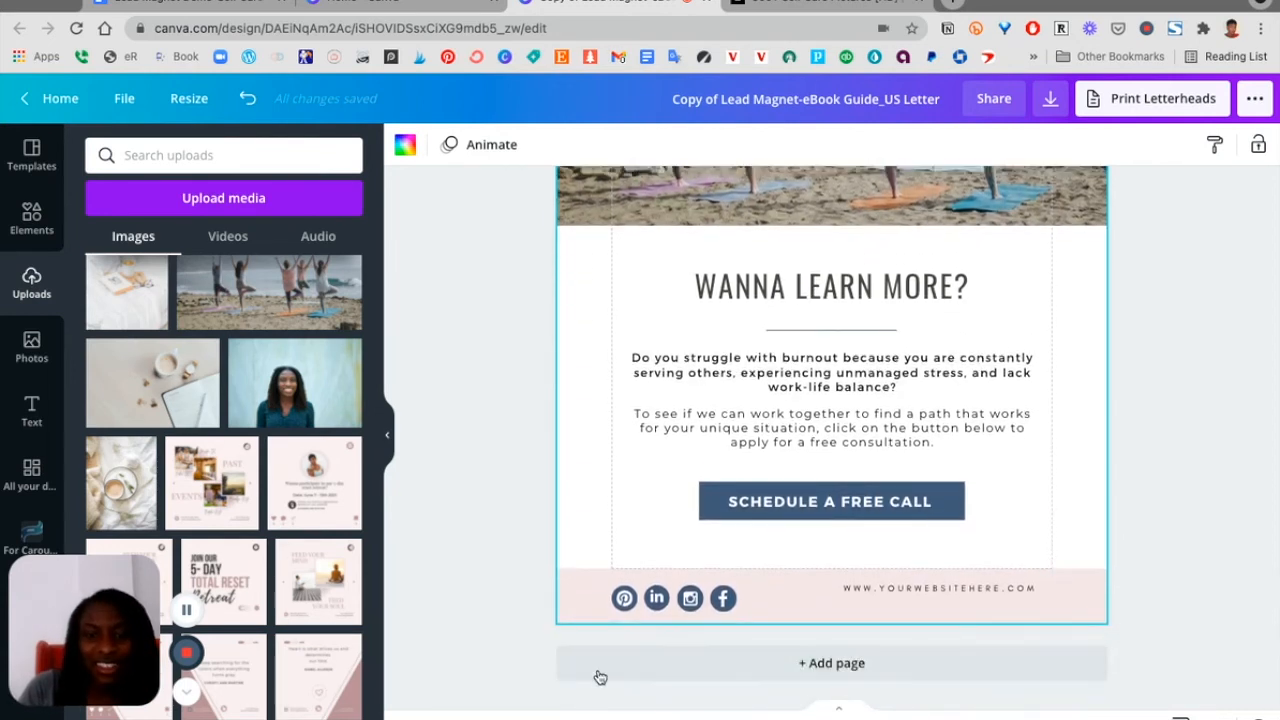
left_click(668, 598)
key("Delete")
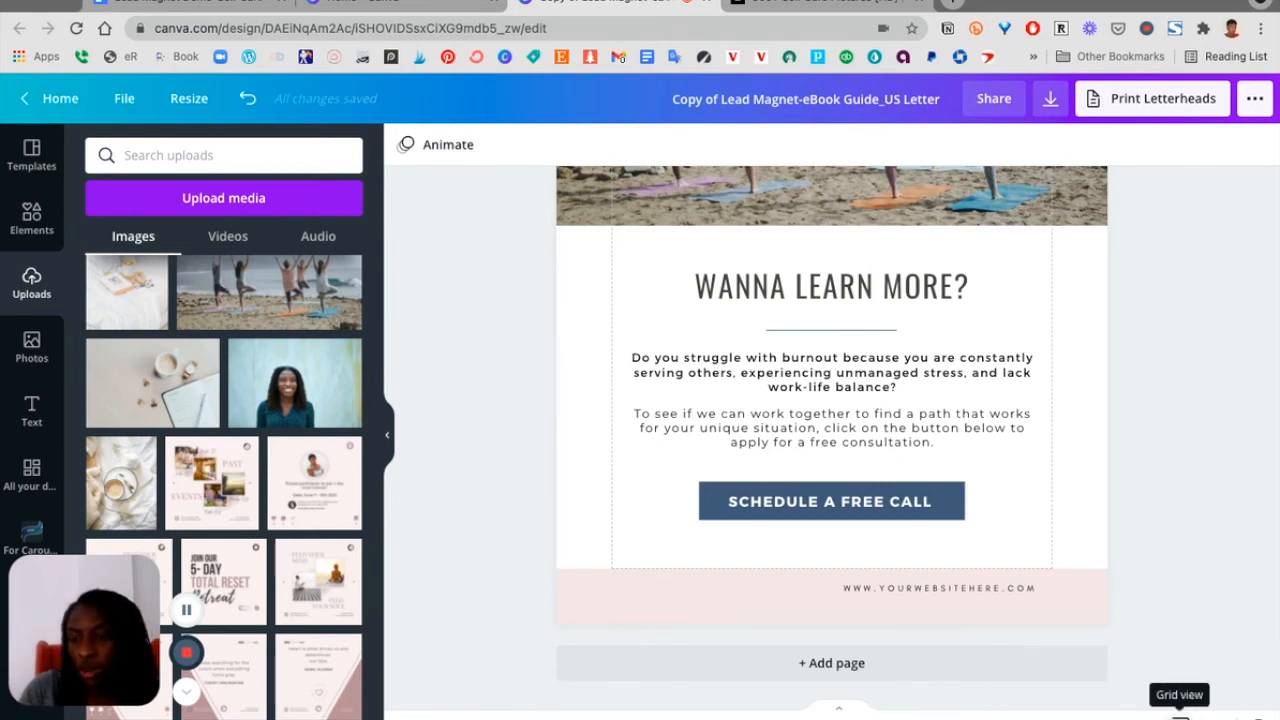
Rename the design to 'Self care tips lead magnet'
left_click(1180, 716)
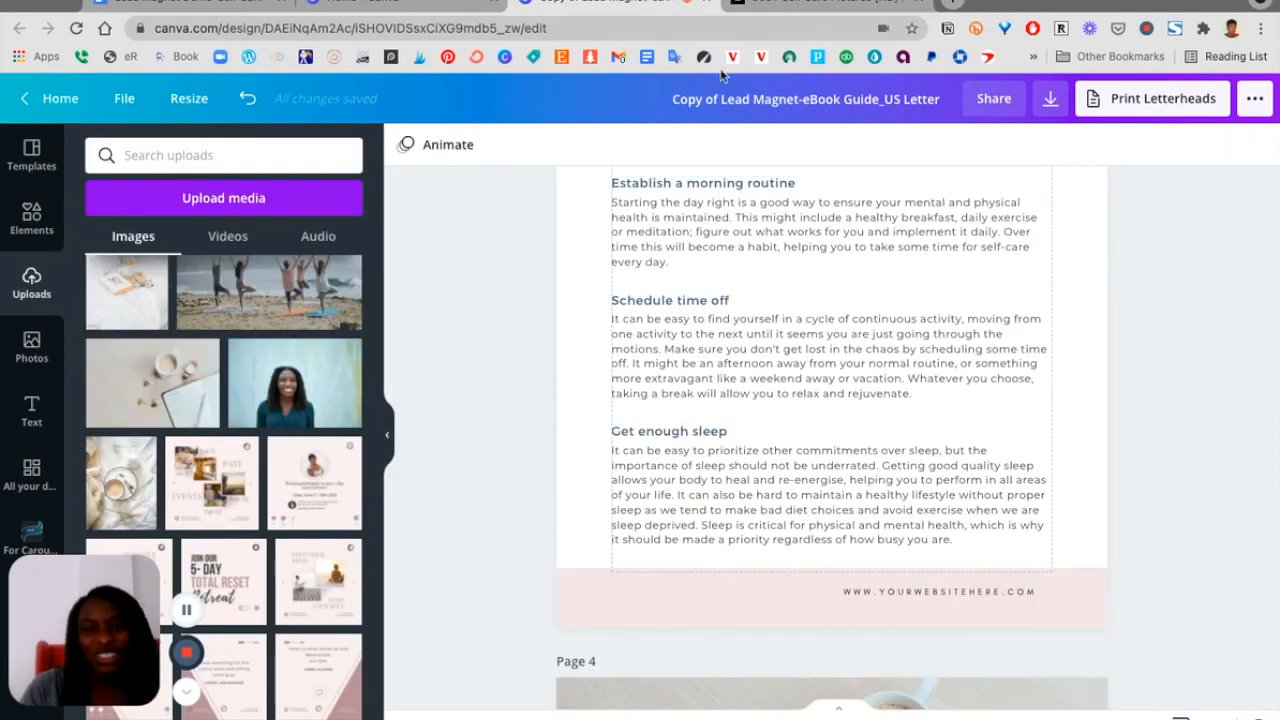
left_click(722, 101)
key("BackSpace")
key("BackSpace")
key("BackSpace")
key("BackSpace")
key("BackSpace")
key("BackSpace")
key("BackSpace")
key("BackSpace")
type("Self c")
type("are tips lead magnet")
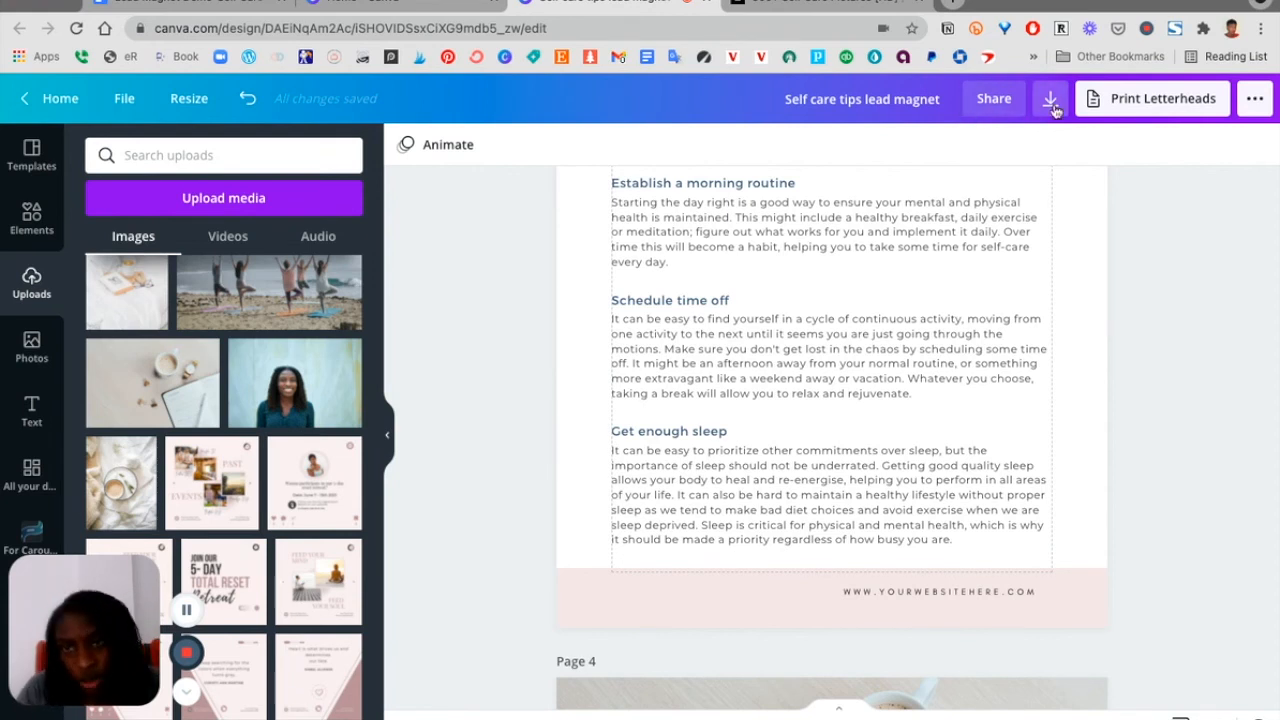
Download all pages of the design as a PDF Print file
left_click(1051, 100)
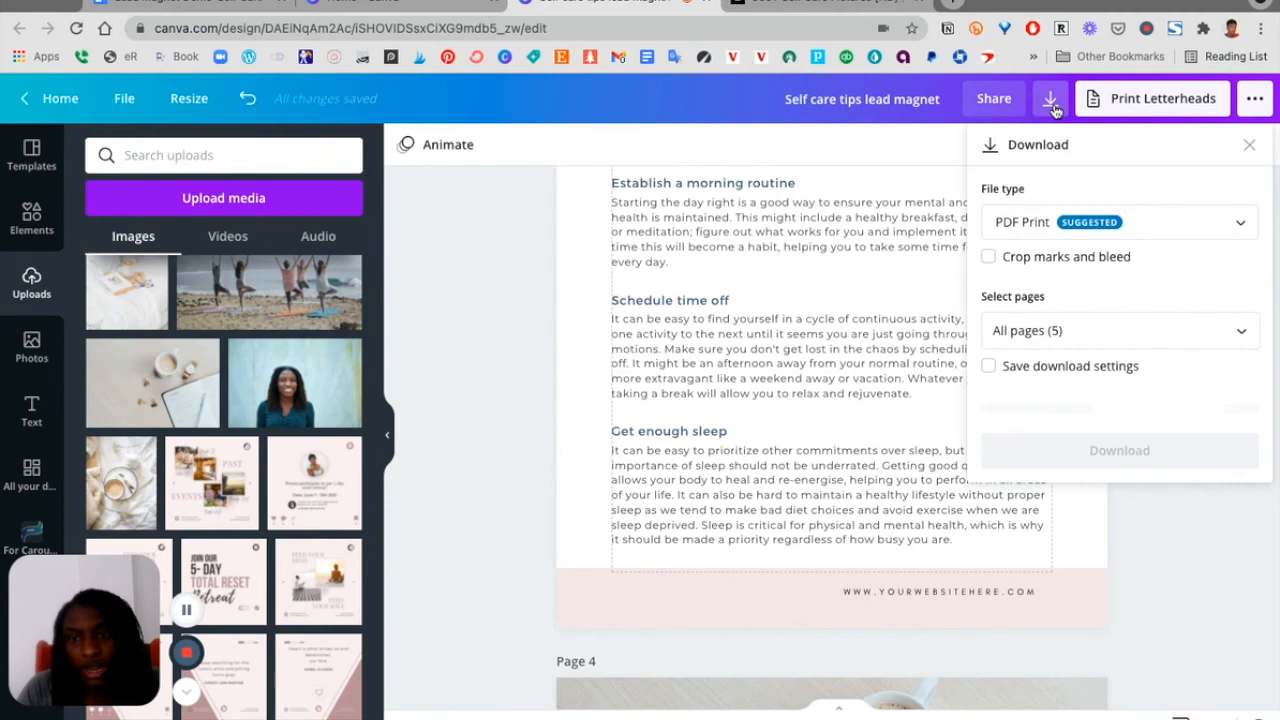
left_click(1022, 228)
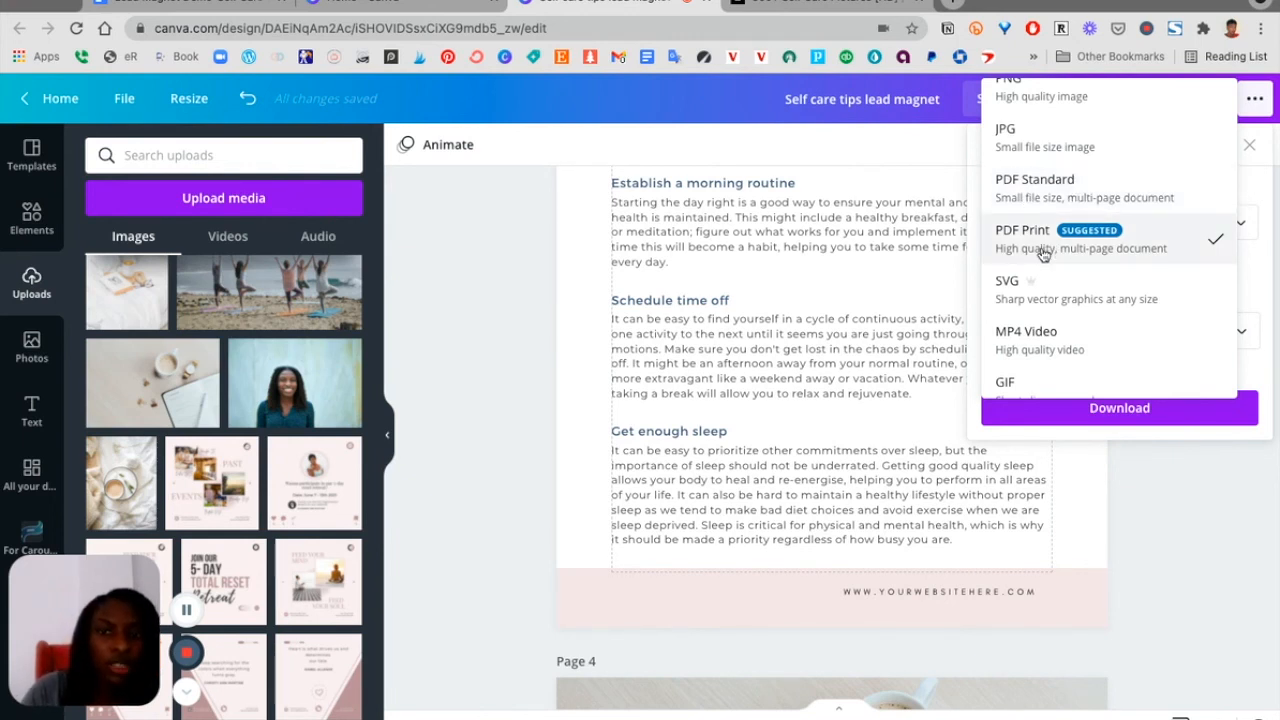
left_click(1043, 253)
left_click(1062, 412)
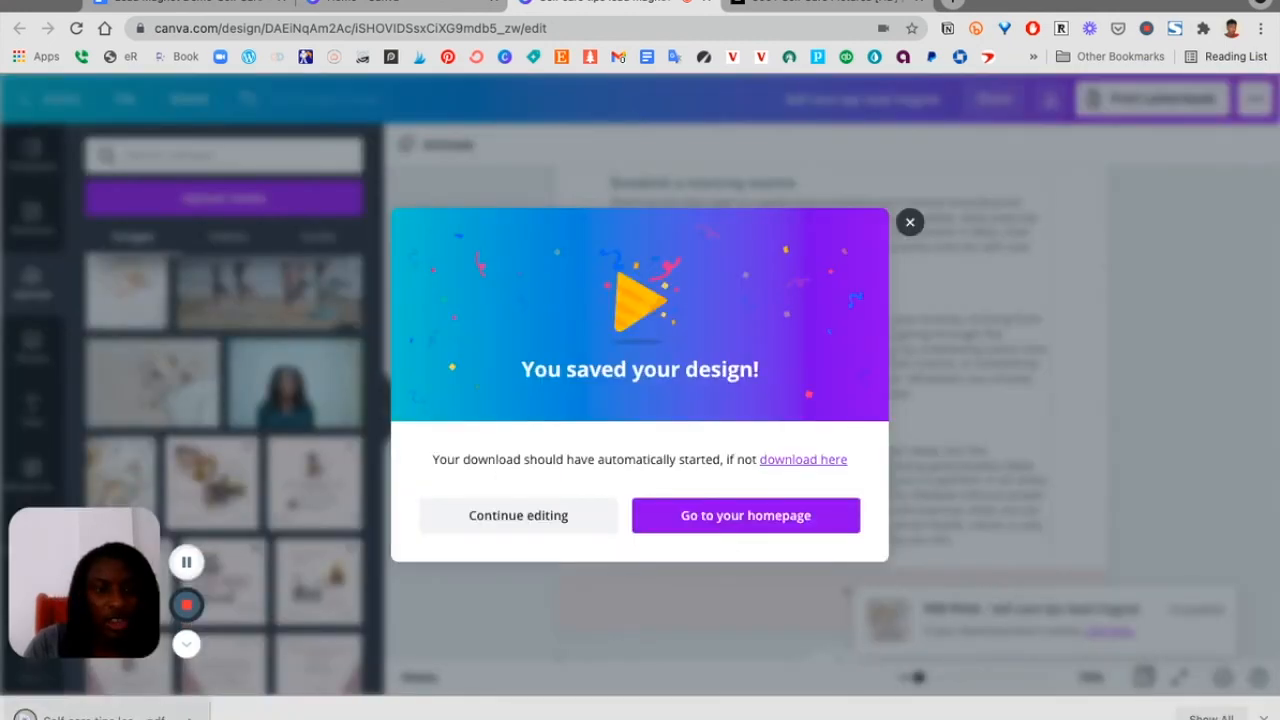
Open the downloaded PDF and test the website link in page 3's footer
left_click(104, 717)
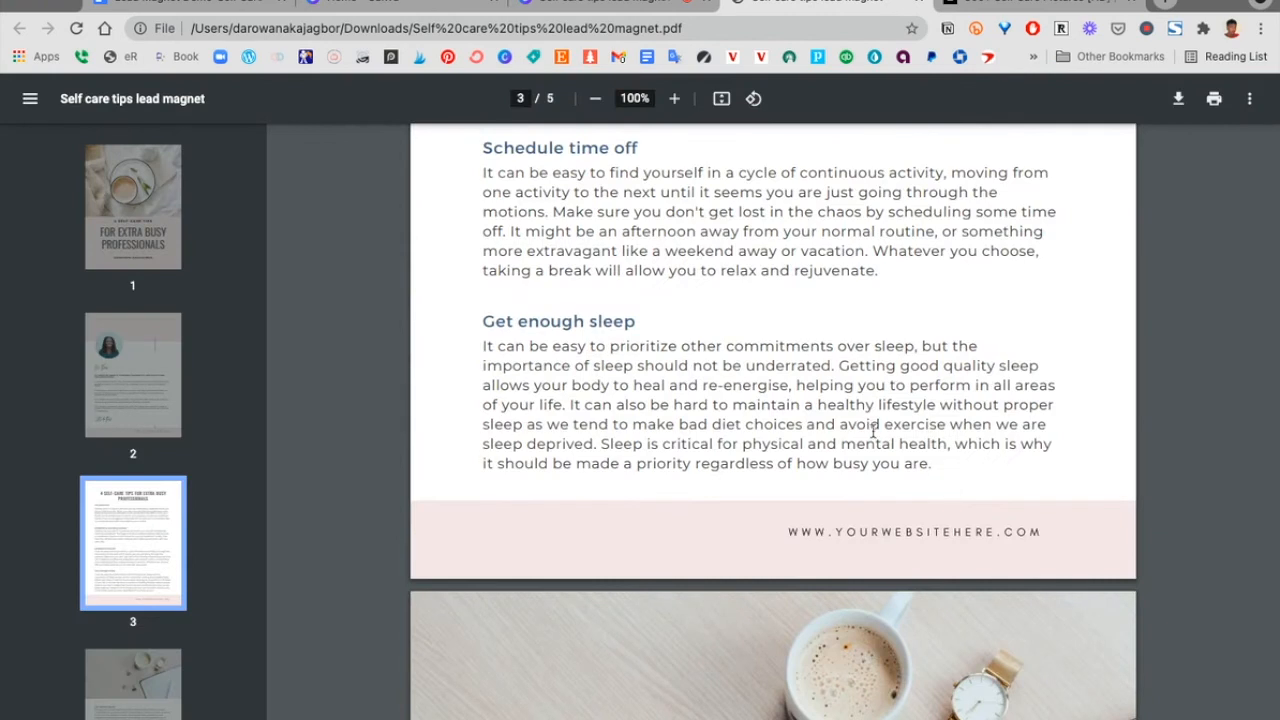
left_click(877, 540)
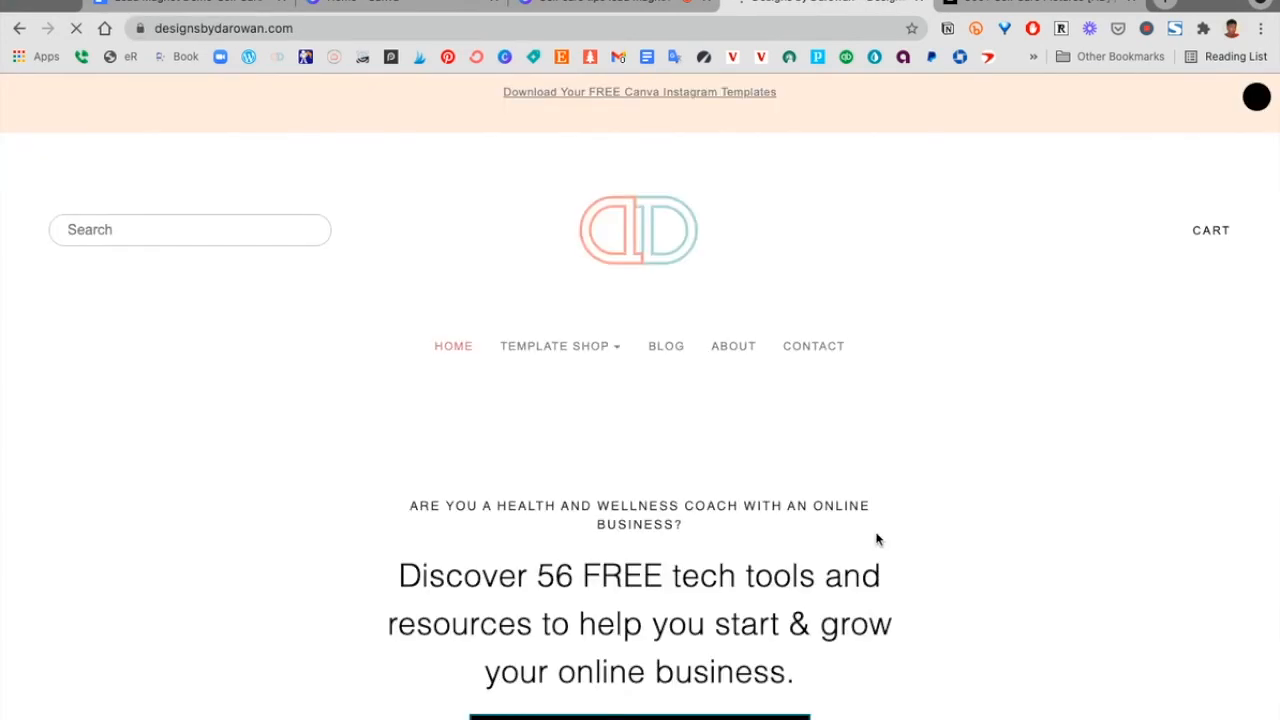
left_click(19, 28)
Scroll to page 5 of the PDF and test the 'Schedule a free call' button link
scroll(593, 268, "down", 20)
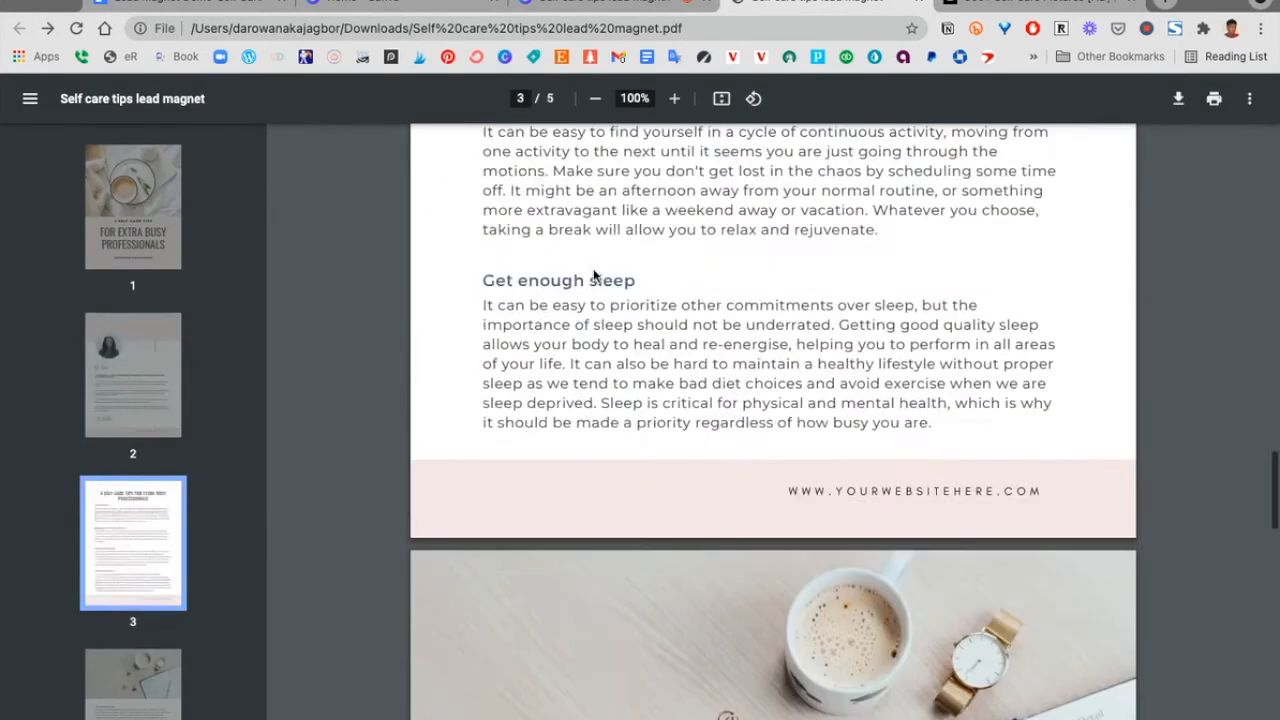
scroll(593, 276, "down", 10)
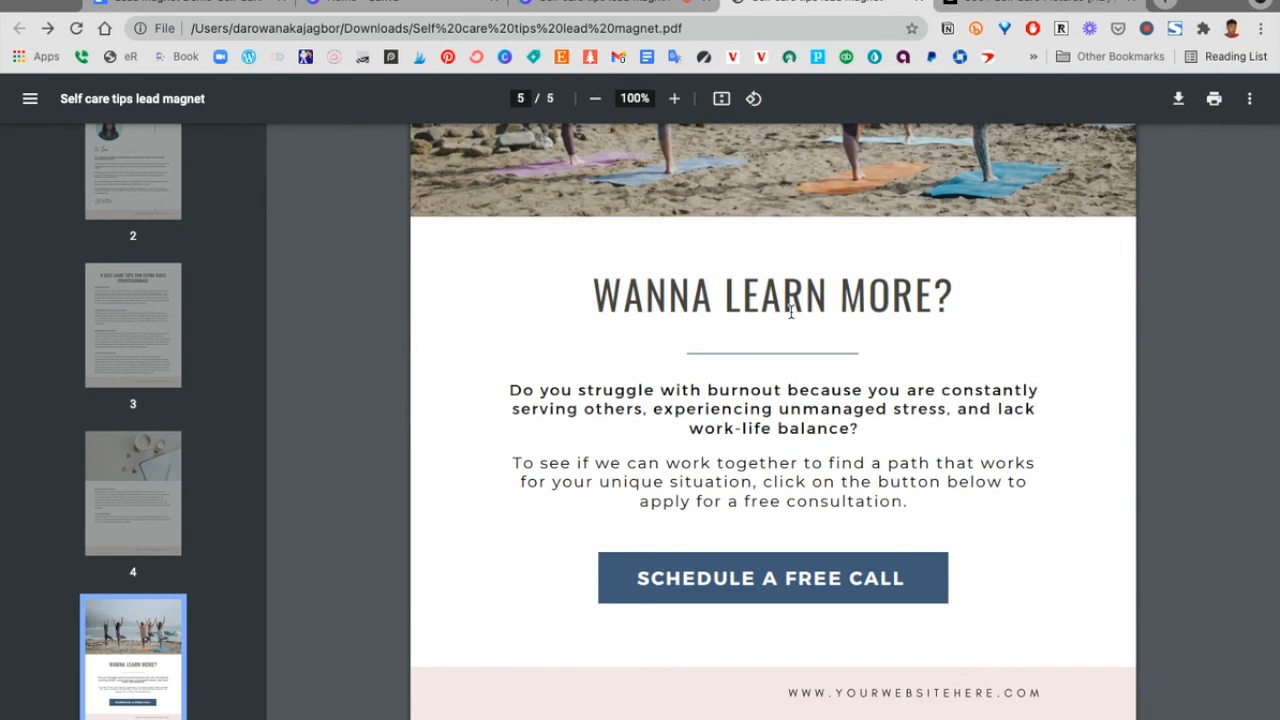
scroll(975, 400, "up", 7)
scroll(975, 400, "down", 7)
left_click(784, 584)
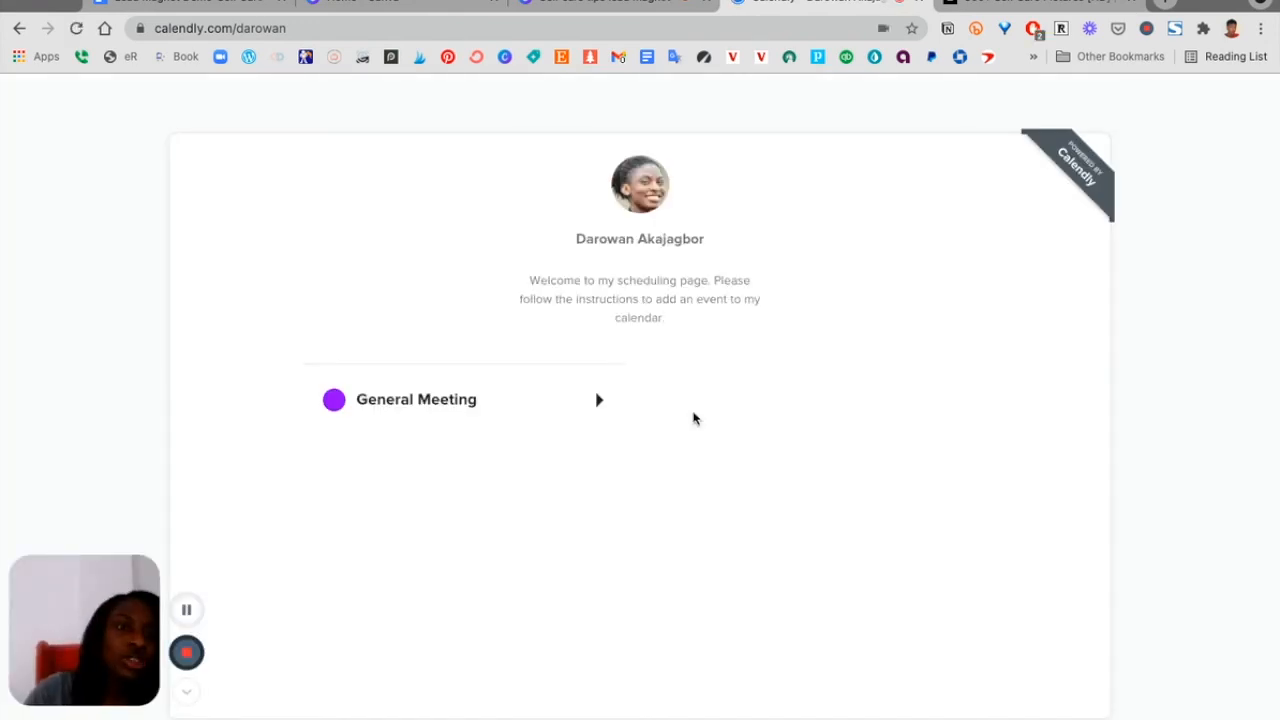
left_click(16, 31)
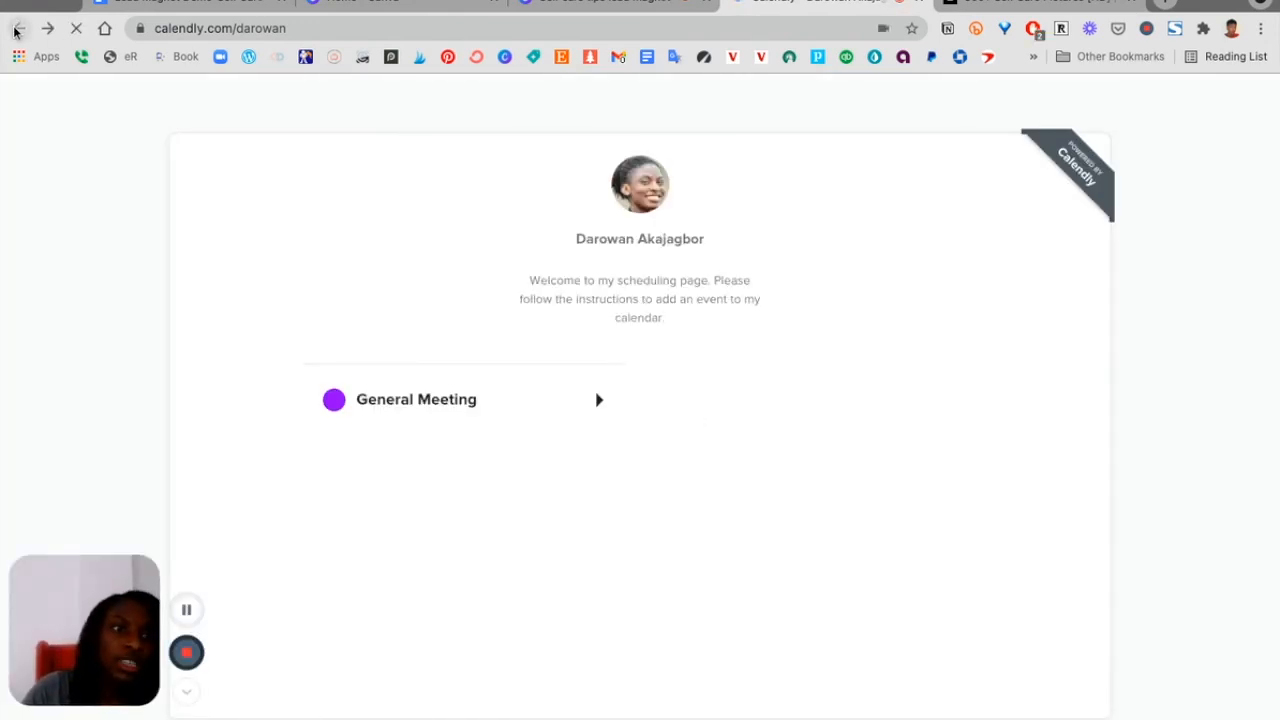
Scroll back through the PDF's first pages to review them
scroll(747, 404, "up", 15)
scroll(746, 404, "up", 7)
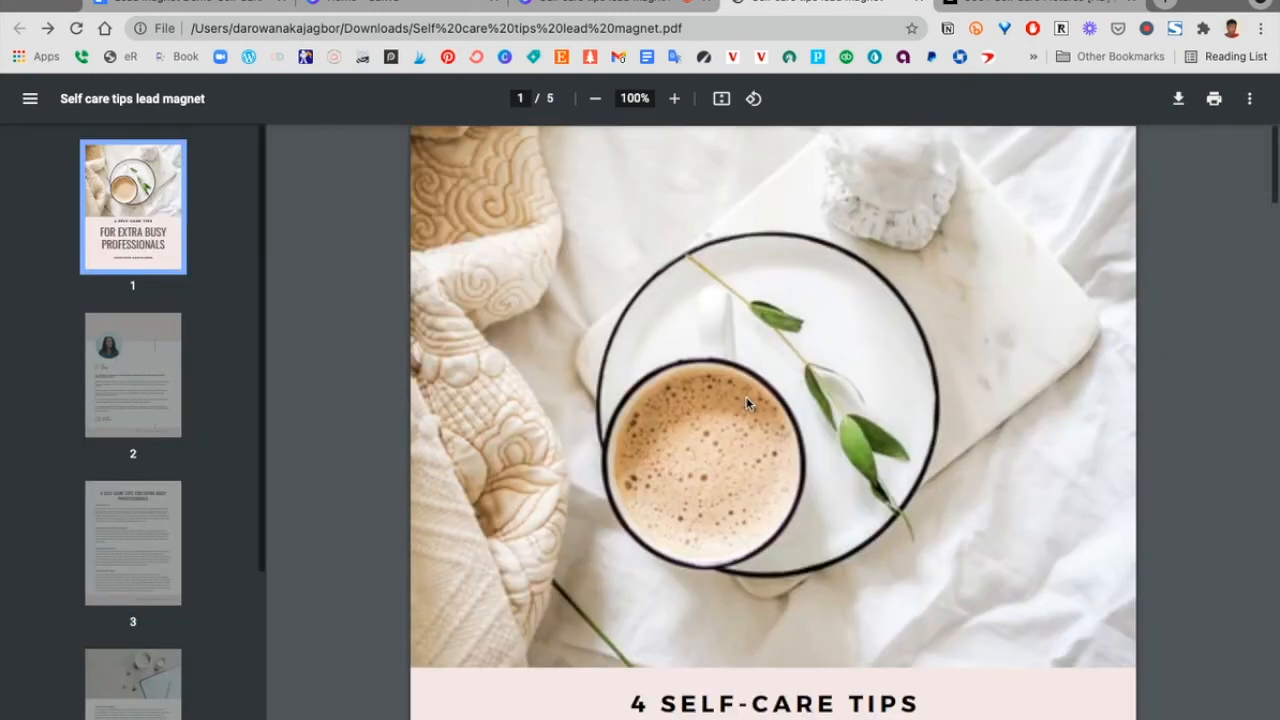
scroll(746, 404, "down", 8)
scroll(746, 404, "down", 3)
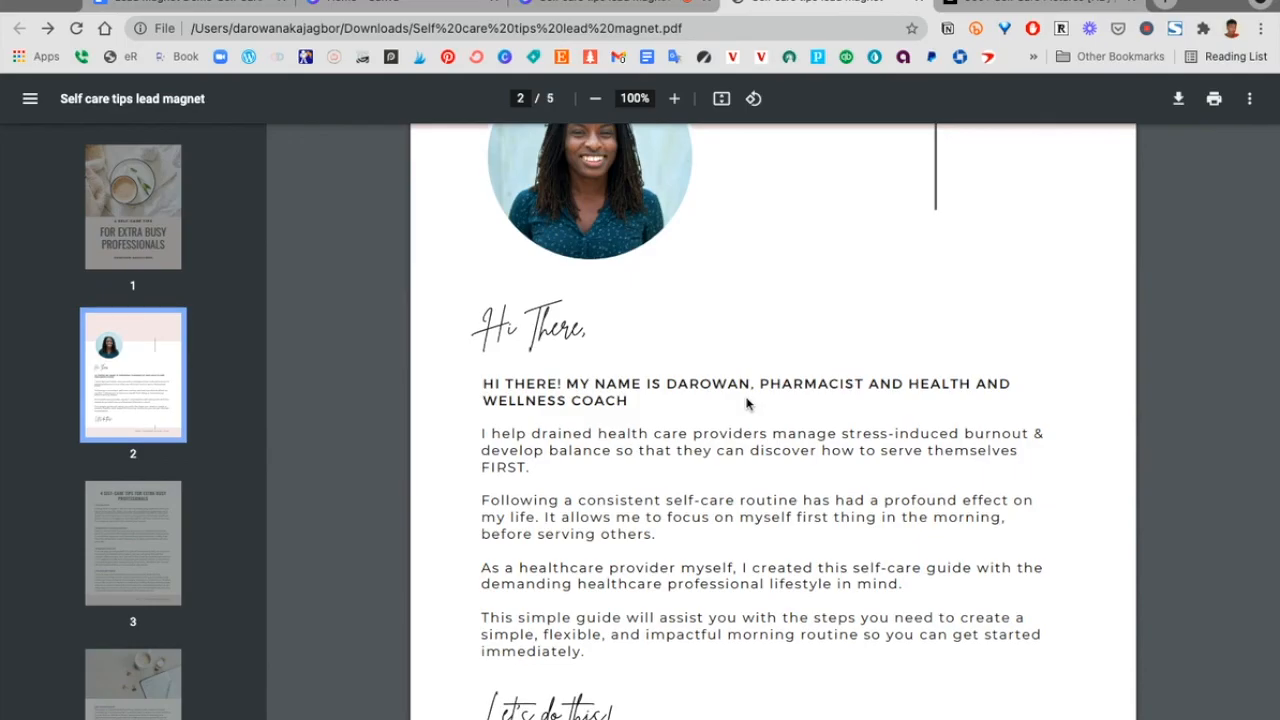
scroll(749, 403, "down", 8)
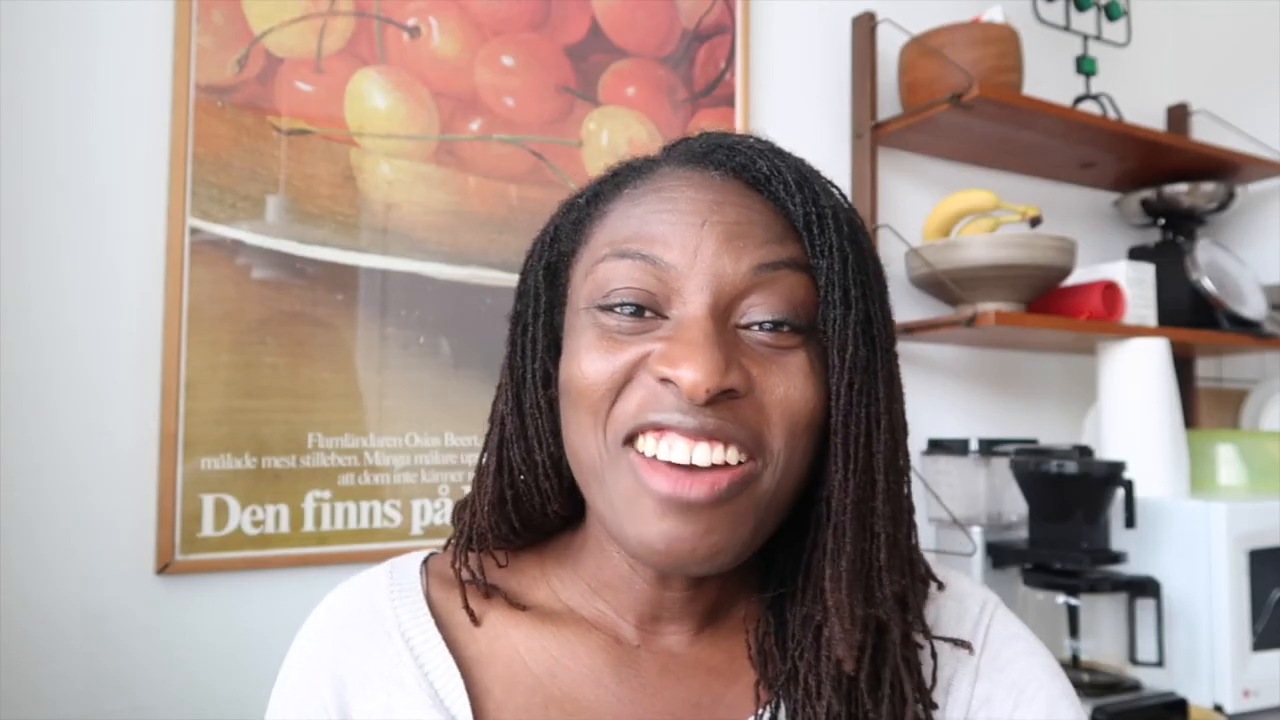